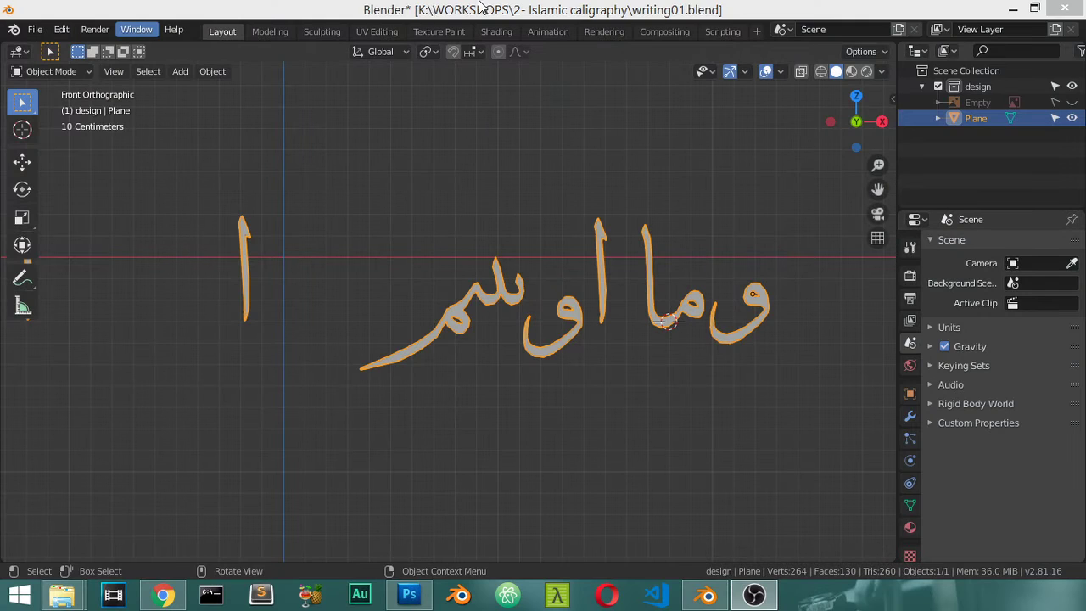
Step: Focus the Blender window showing the writing01.blend calligraphy Plane in Object Mode
click(481, 6)
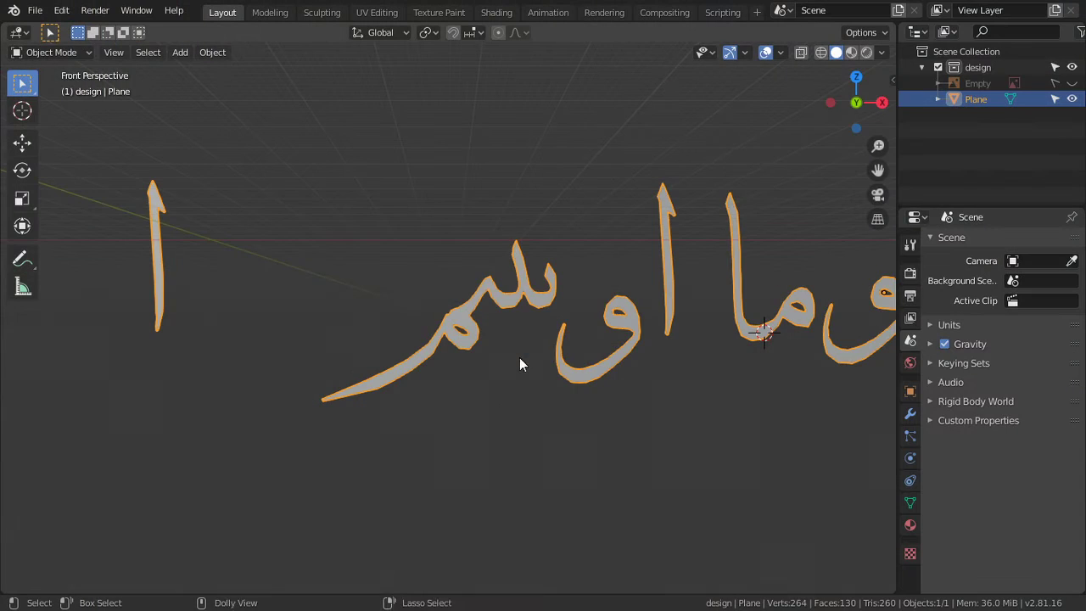
Step: Deselect the mesh, switch to a flat front view, and unhide the reference image Empty
click(382, 327)
key(KP_5)
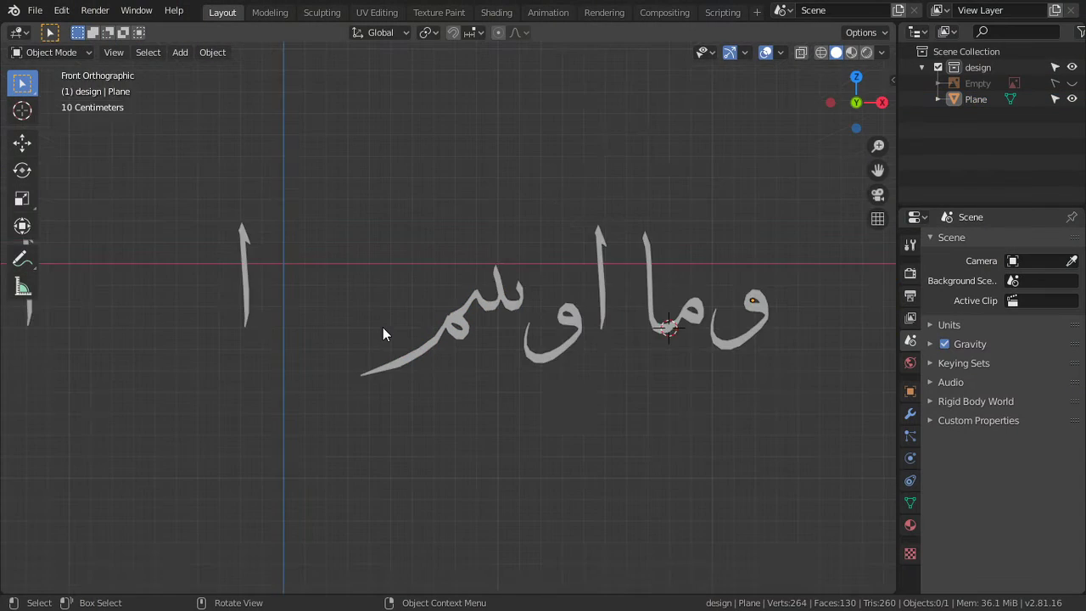
click(1072, 84)
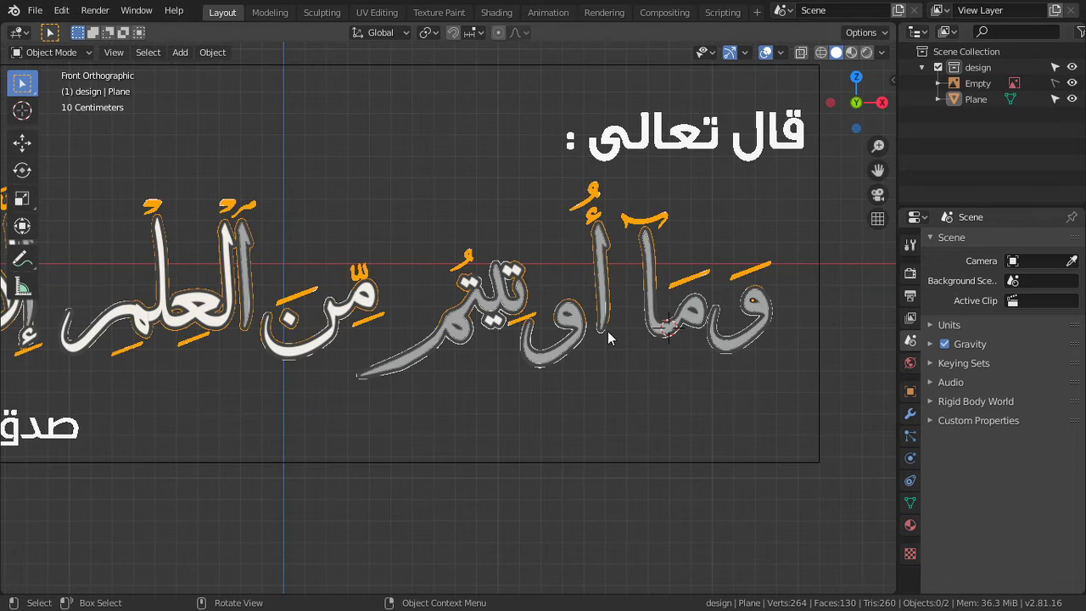
scroll(578, 365, up, 3)
scroll(595, 363, up, 2)
Step: Put the calligraphy Plane into Edit Mode and frame the word من
click(555, 299)
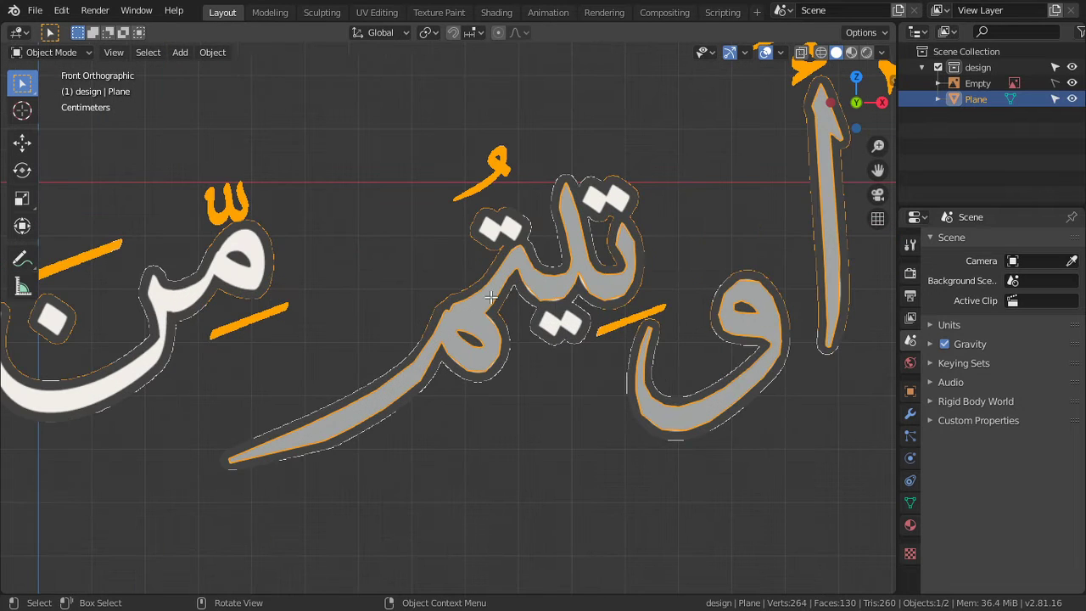
key(Tab)
mouse_move(402, 351)
shift+middle_down()
mouse_move(564, 363)
mouse_move(490, 369)
shift+middle_up()
scroll(538, 369, up, 2)
mouse_move(468, 328)
shift+middle_down()
mouse_move(667, 368)
mouse_move(417, 340)
shift+middle_up()
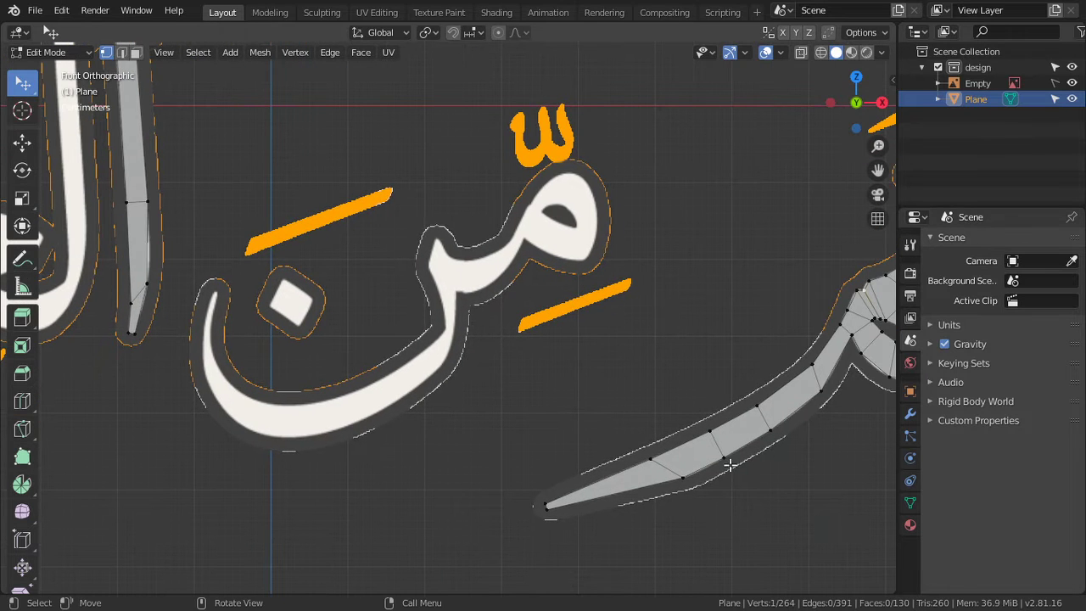
Step: Duplicate an edge and place it across the من stroke
key(shift+d)
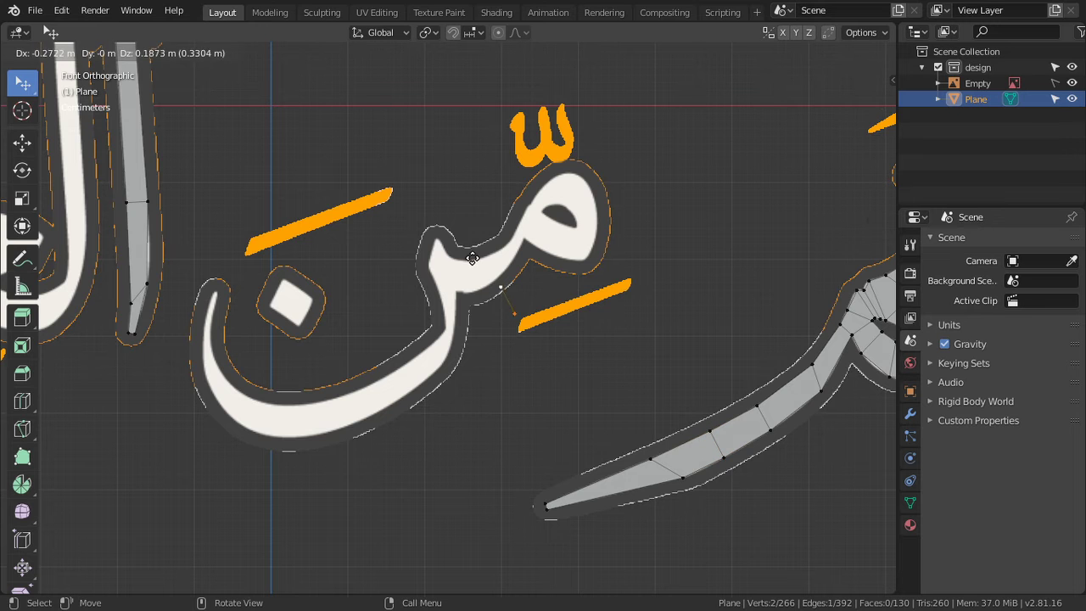
click(468, 225)
scroll(475, 250, up, 5)
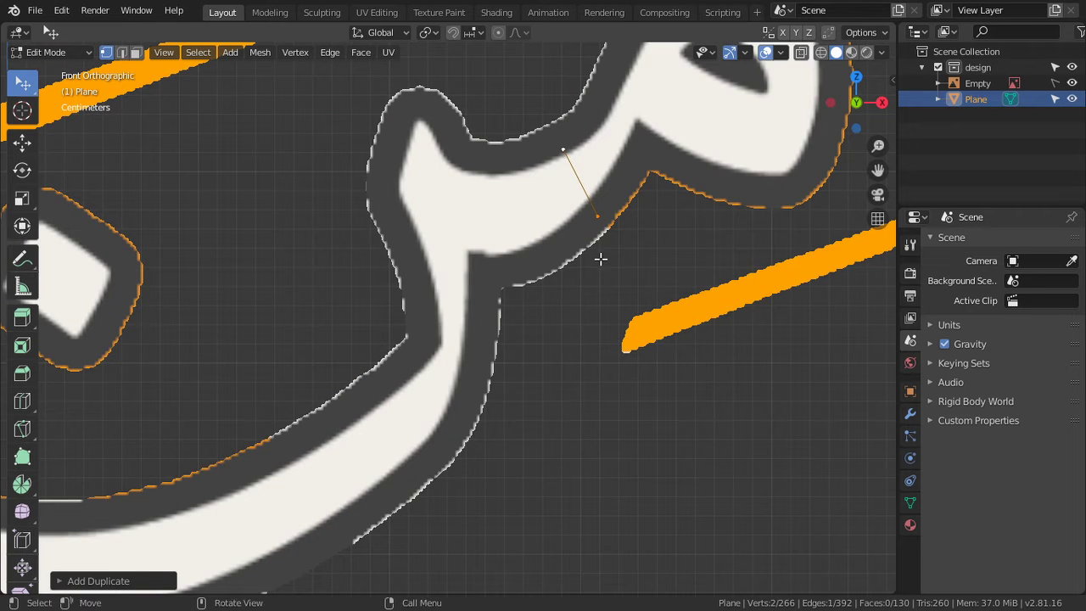
shift+middle_drag(600, 259, 570, 400)
scroll(577, 382, up, 3)
Step: Move the new edge's two vertices onto the stroke's lower and upper outlines
click(654, 368)
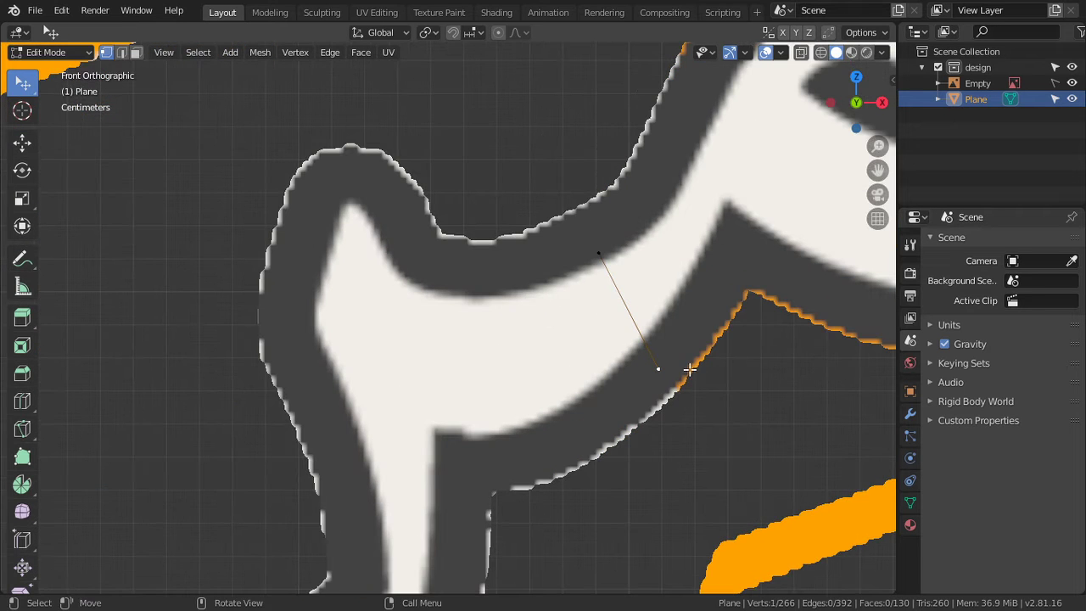
key(g)
click(678, 318)
click(597, 252)
key(g)
click(611, 263)
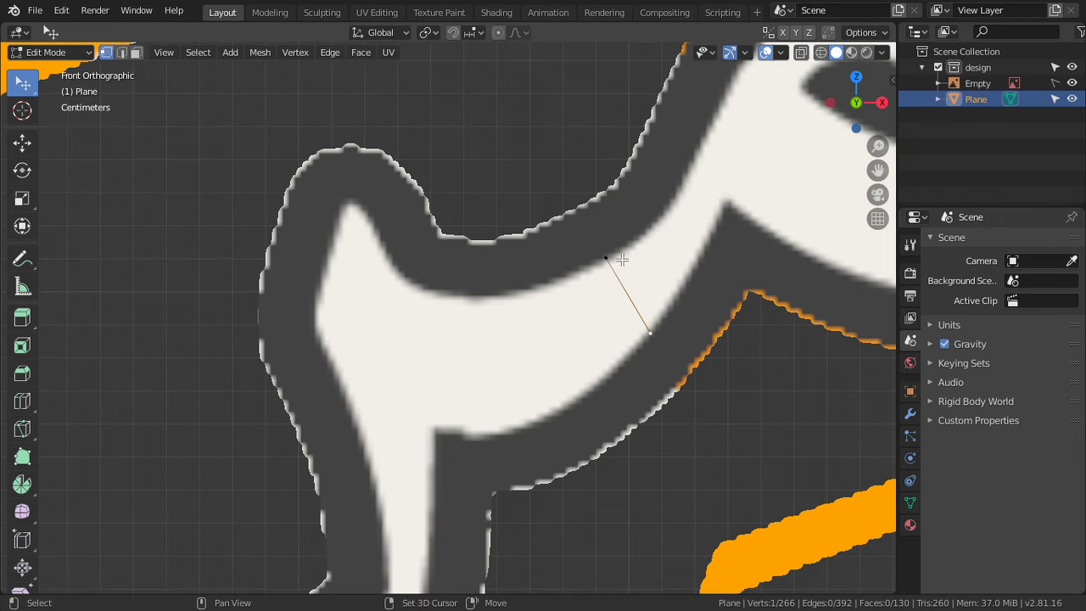
Step: Extrude the first quad up-right along the stroke, switch to wireframe, and adjust its far corner
key(e)
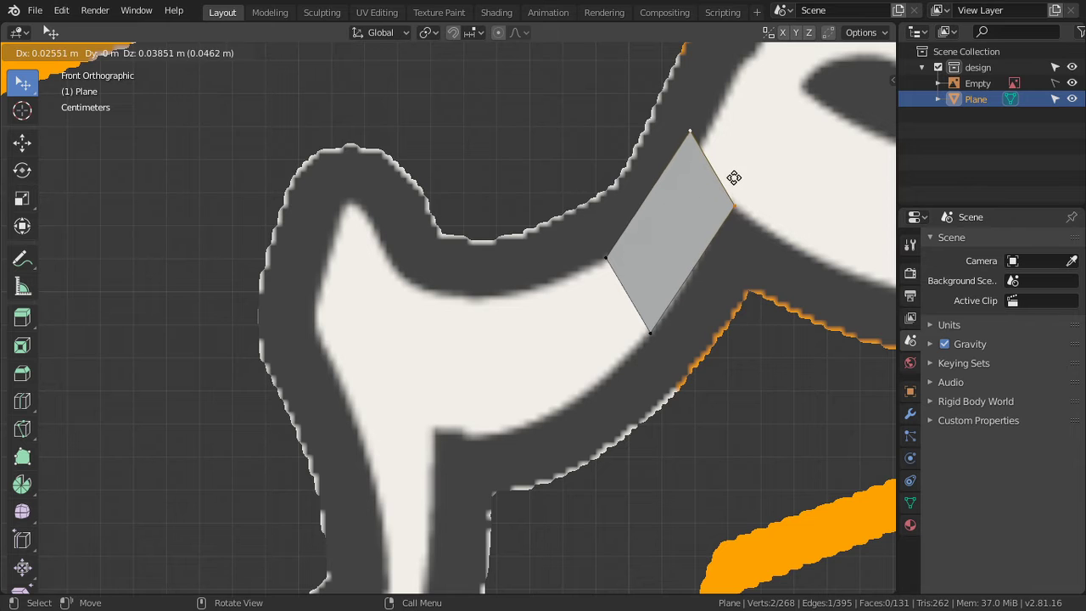
click(733, 174)
key(z)
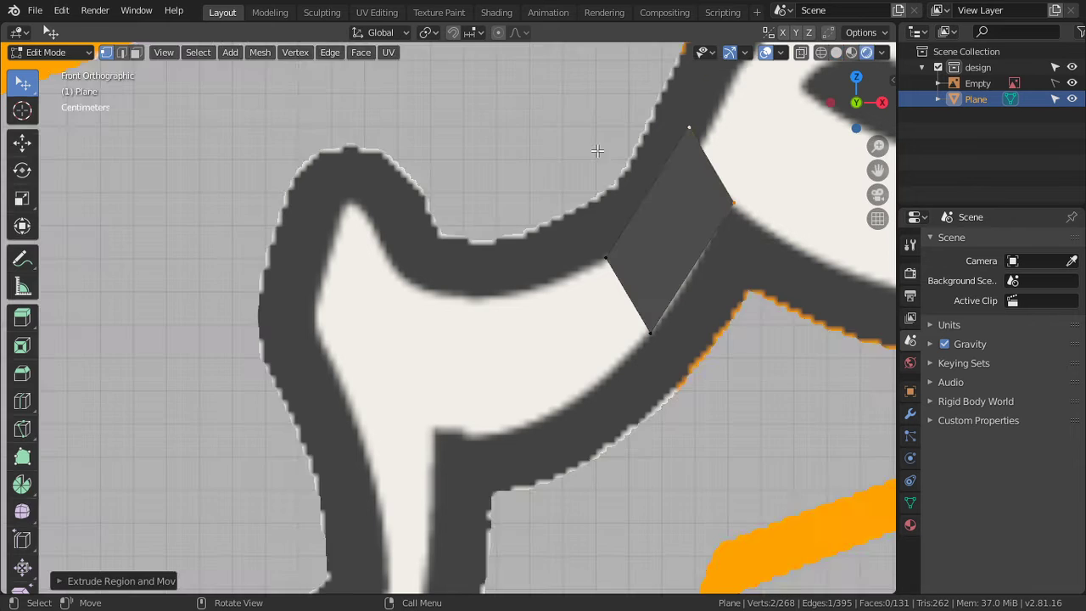
click(598, 151)
key(z)
click(599, 155)
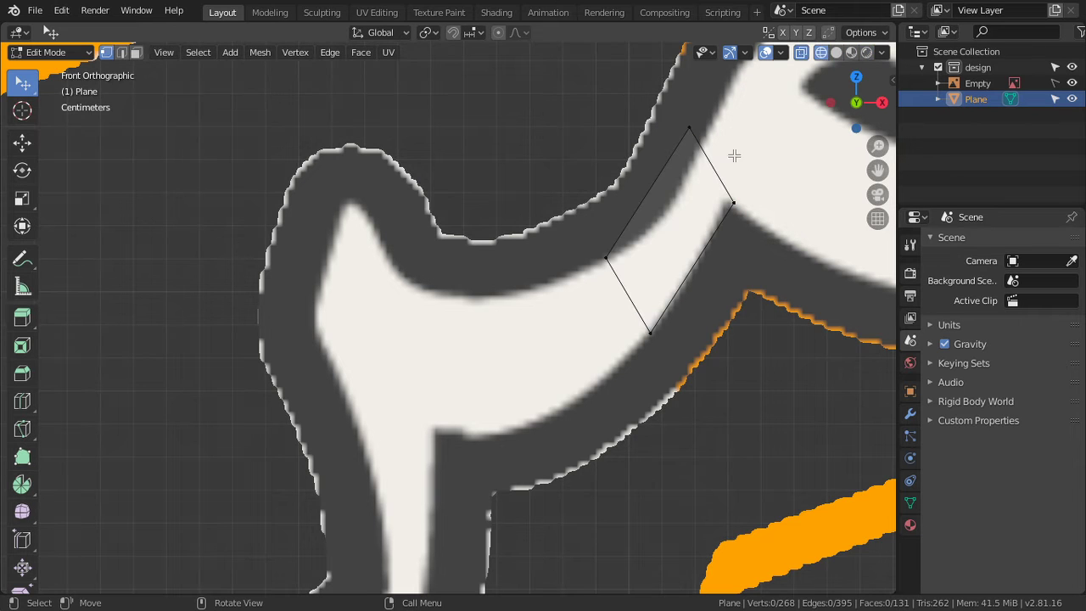
key(g)
click(722, 183)
Step: Extrude a face down-left into the junction and fit its corner near the upper outline
click(613, 266)
key(e)
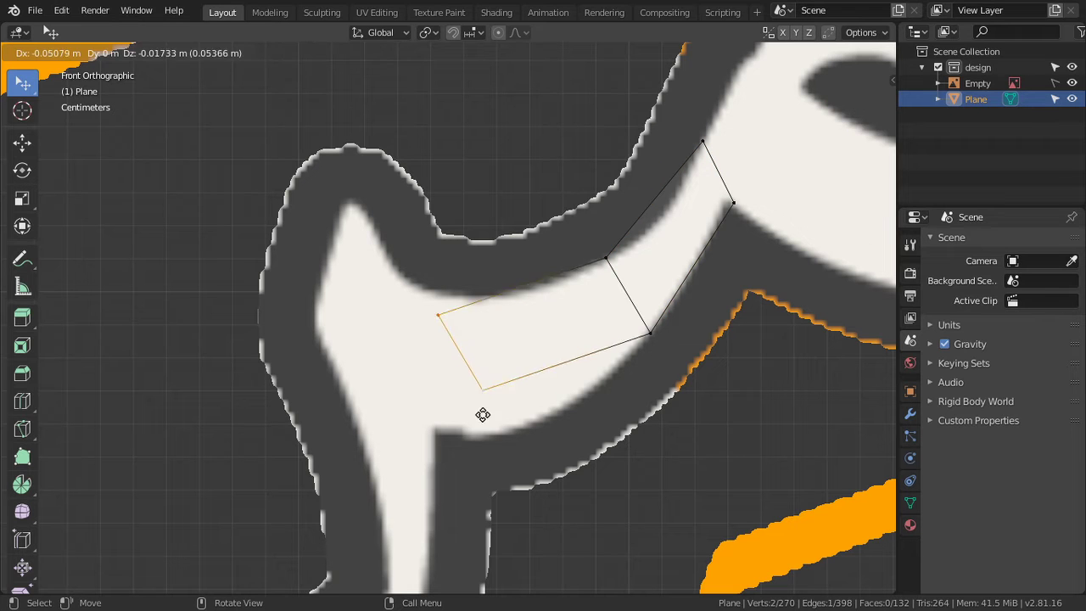
click(436, 446)
click(412, 380)
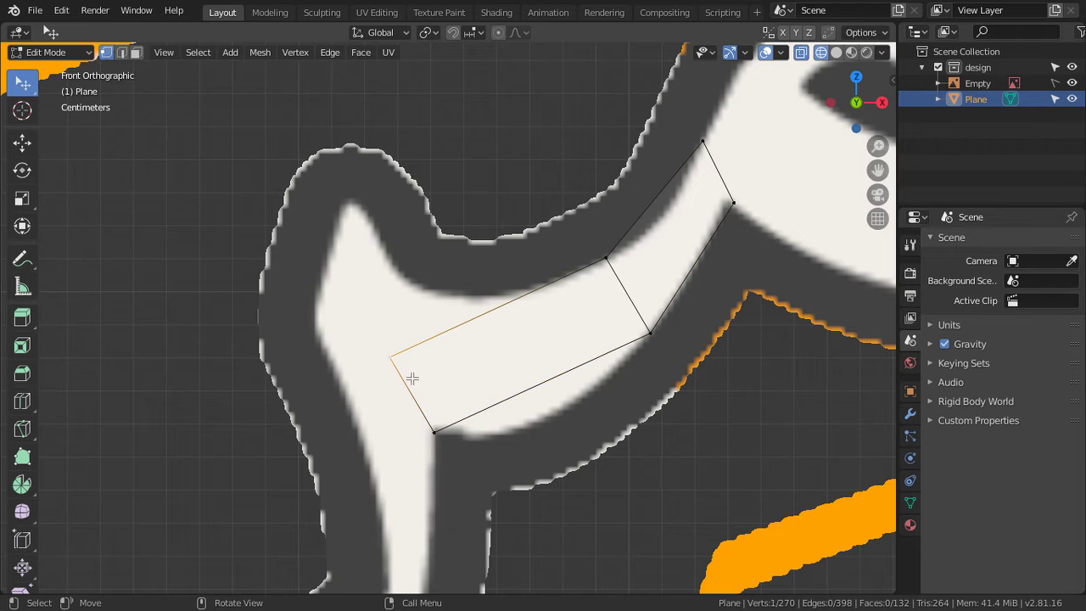
key(g)
click(480, 320)
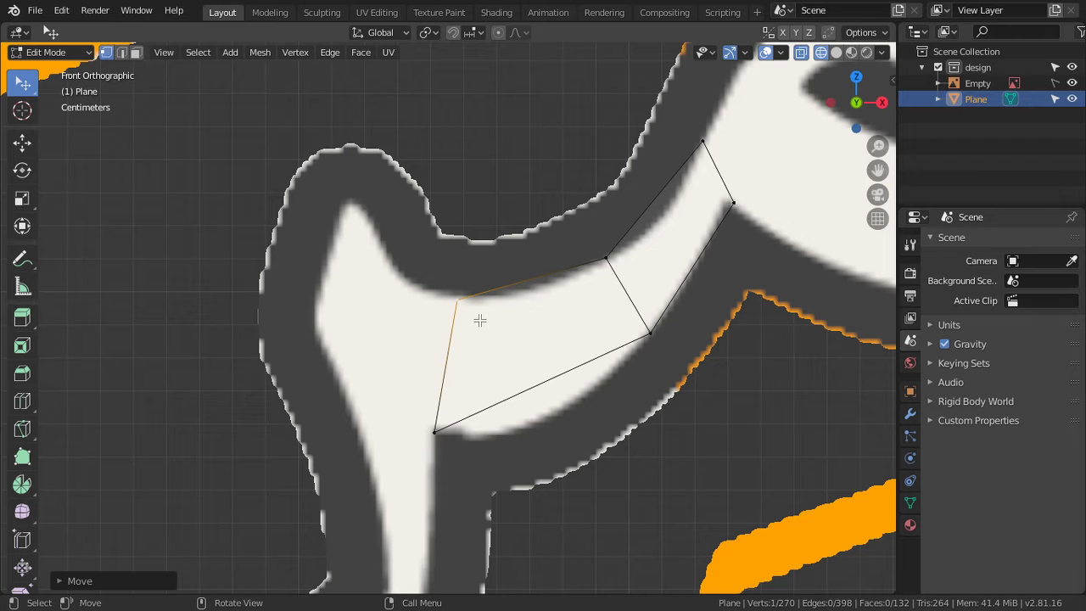
Step: Extrude a face up toward the top-left lobe and set its top vertex on the outline
click(452, 419)
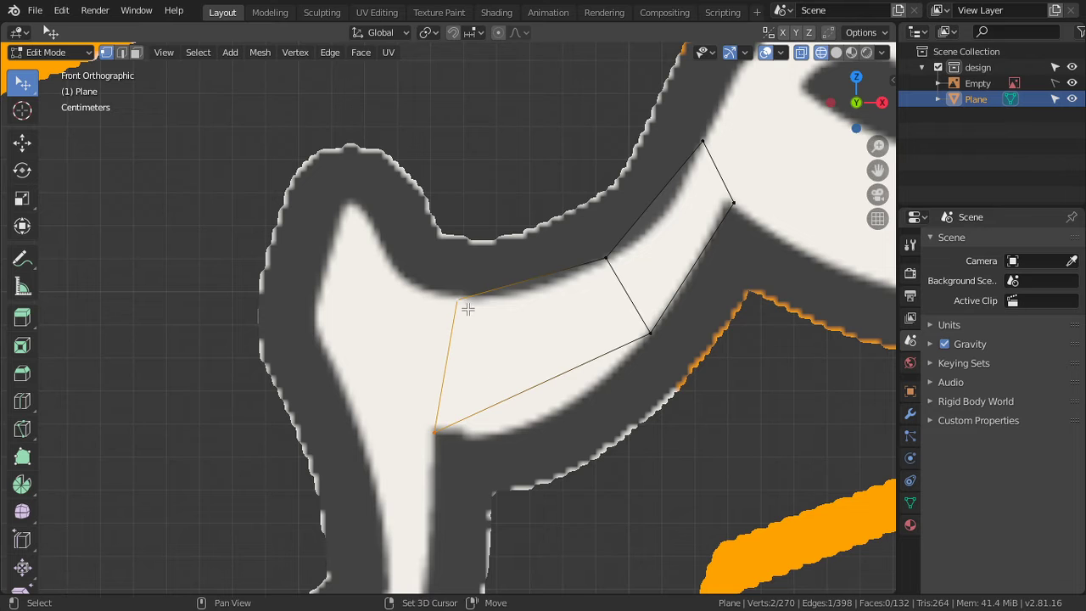
key(e)
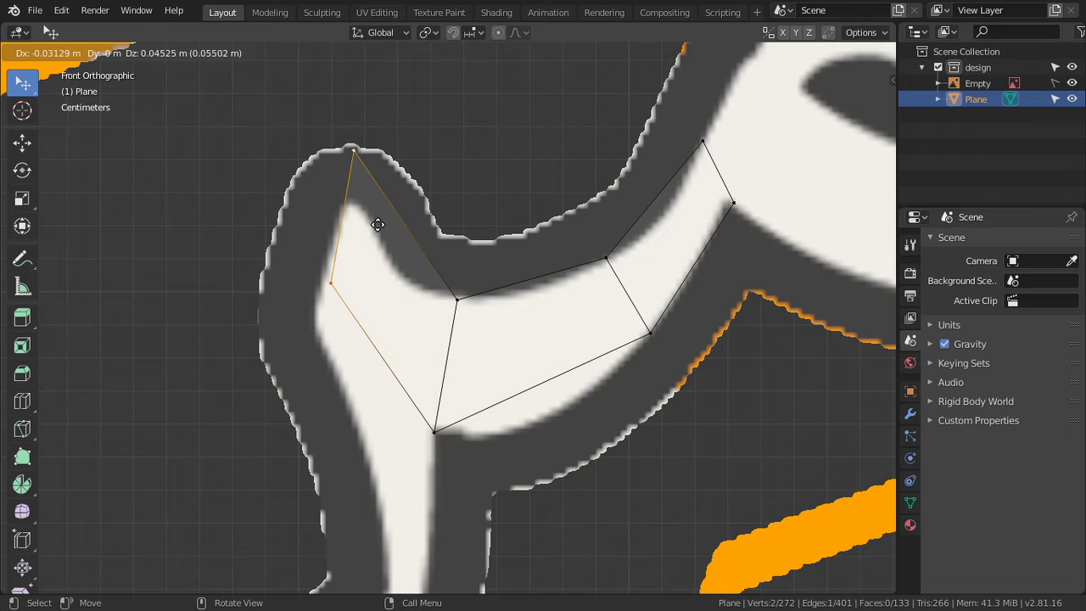
click(373, 217)
click(357, 143)
key(g)
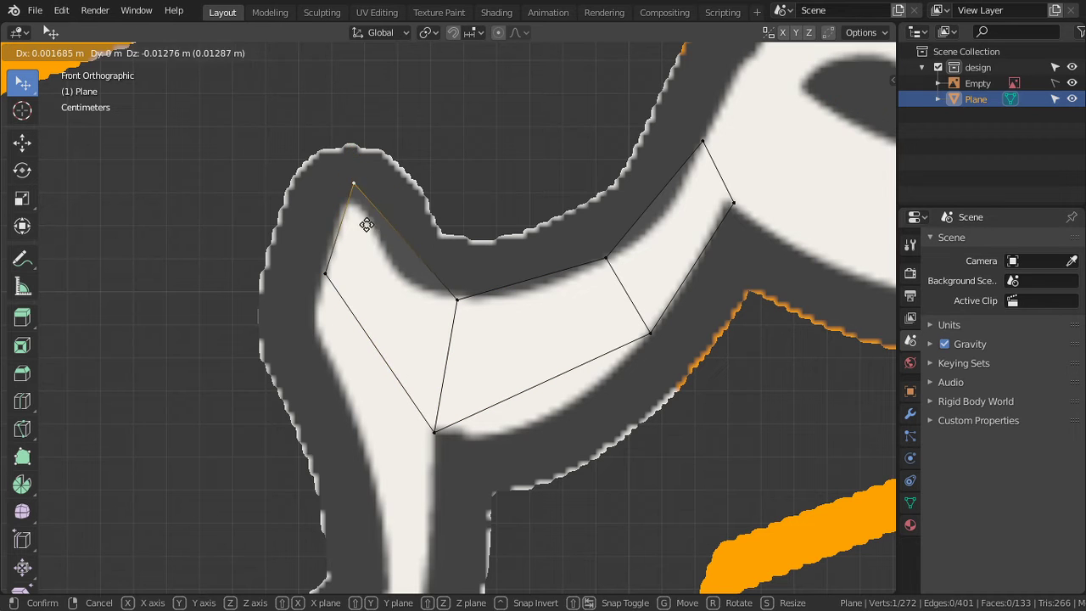
click(361, 230)
Step: Extrude a face down the left branch and position its outer vertex
click(400, 416)
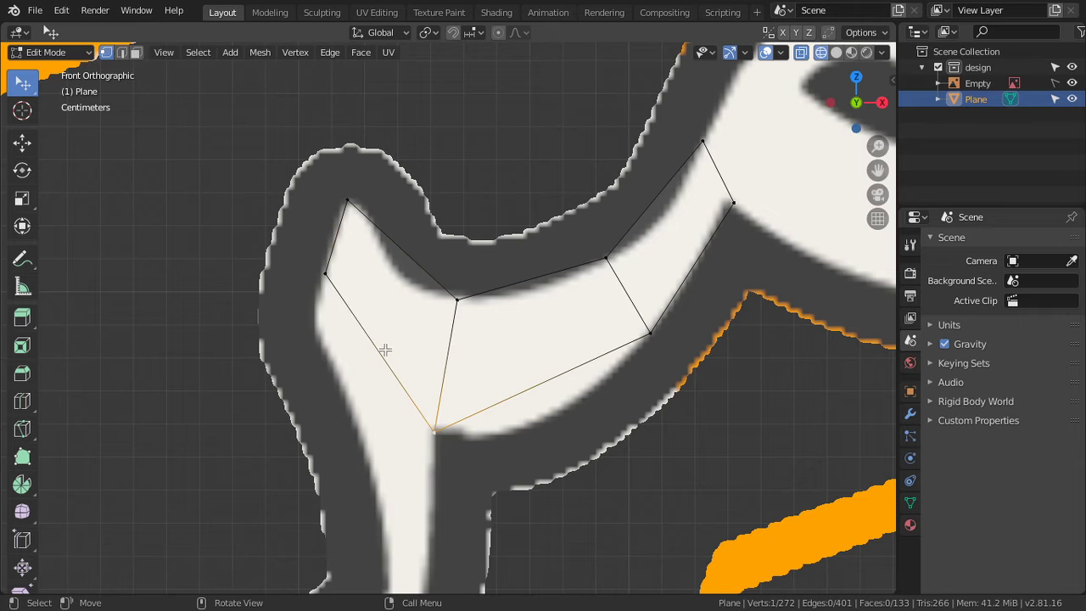
key(e)
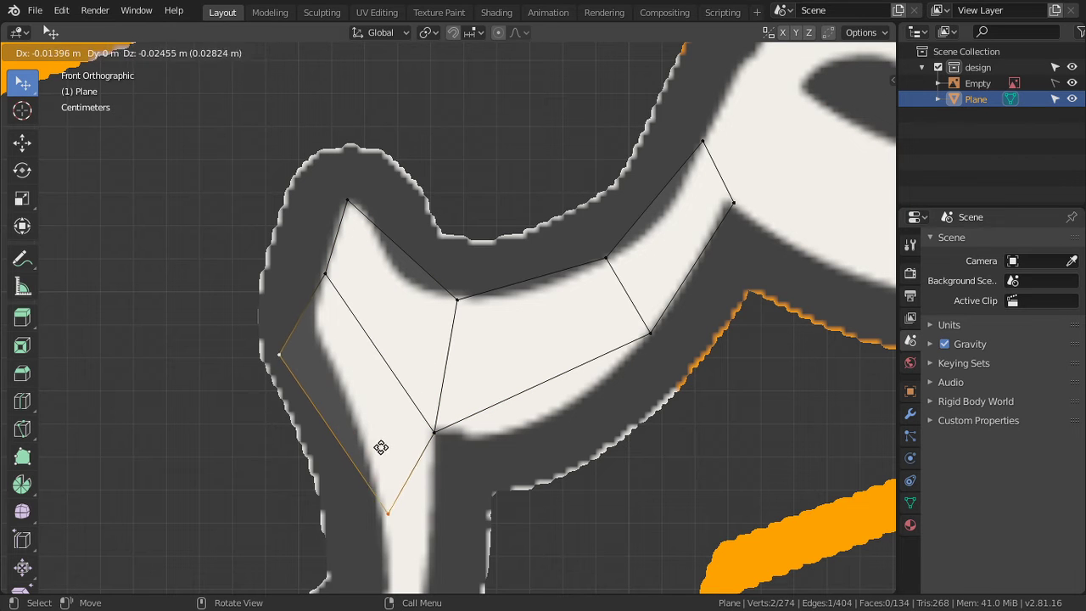
click(376, 449)
click(303, 381)
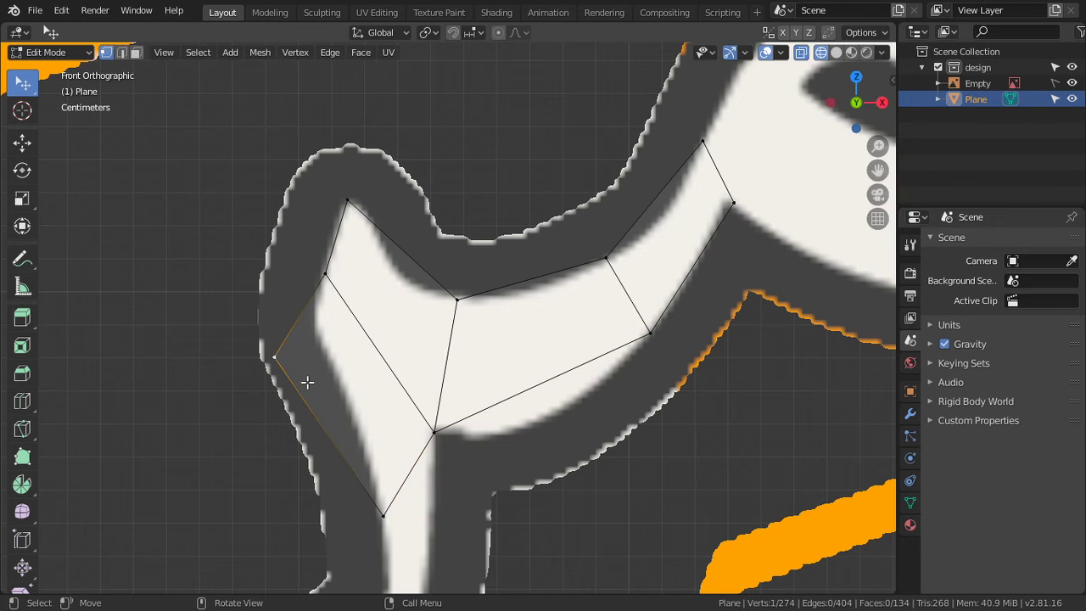
key(g)
click(344, 361)
Step: Add a loop cut through the left faces and fit its vertices to the stroke outline
key(ctrl+r)
click(413, 274)
key(g)
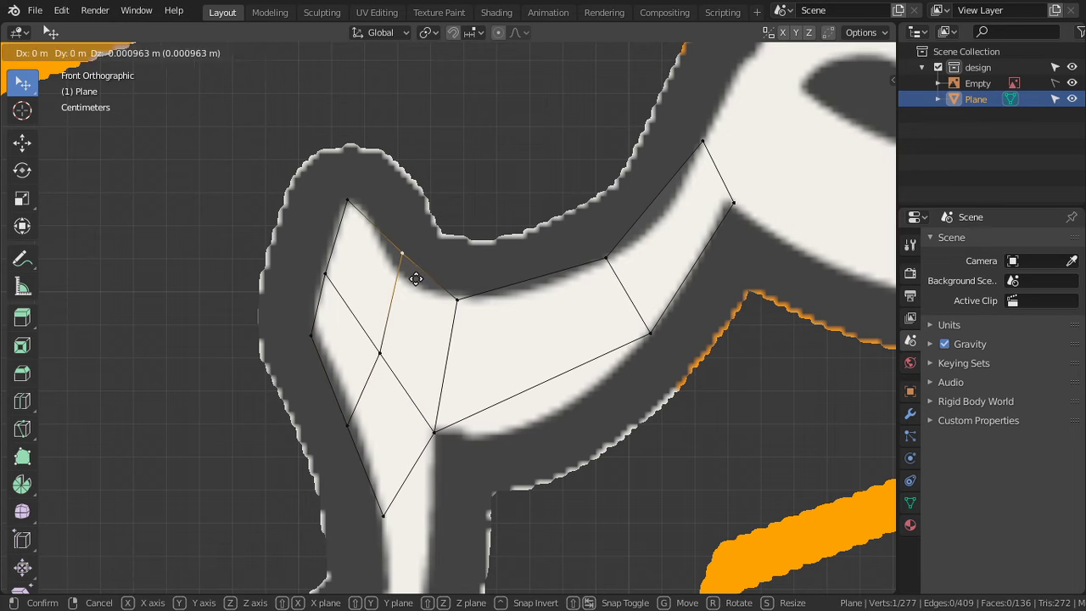
click(418, 295)
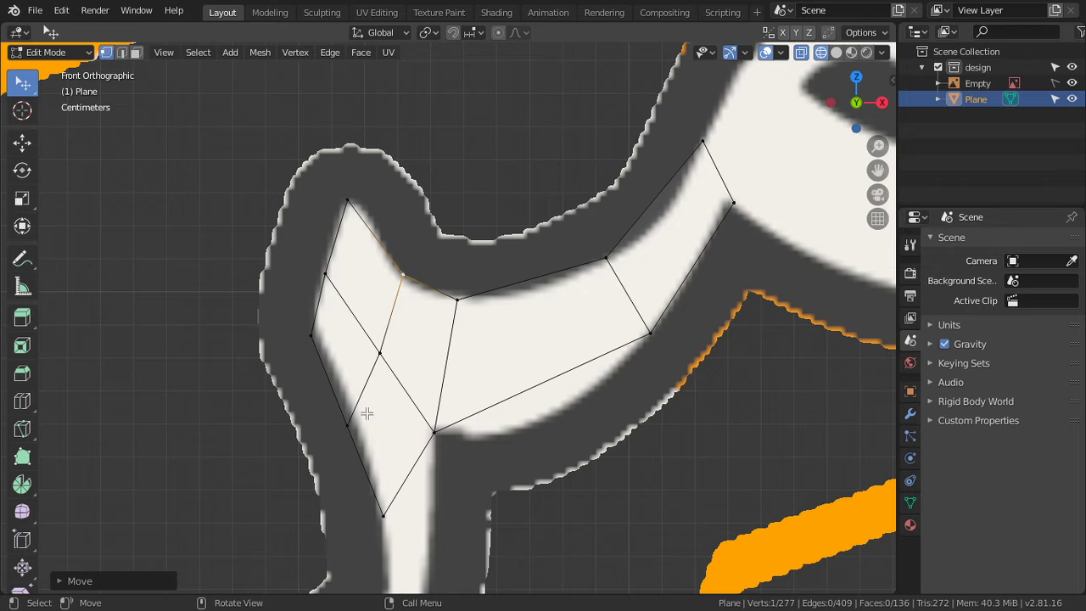
click(366, 413)
key(g)
click(367, 400)
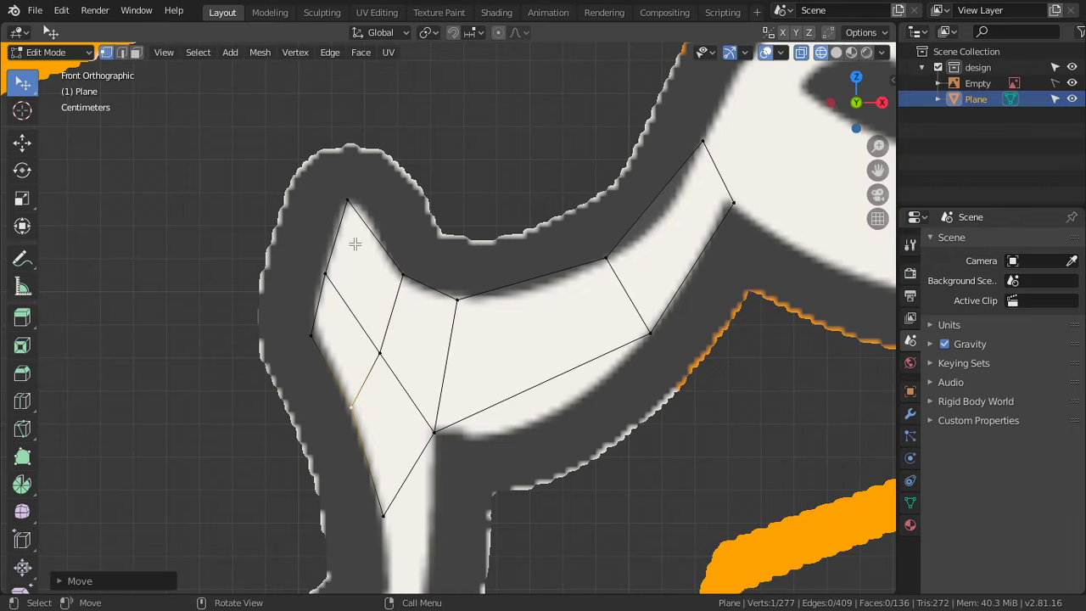
click(382, 343)
key(g)
click(379, 327)
Step: Add a centred vertical loop through the middle face and snap its ends to the outlines
key(ctrl+r)
click(524, 371)
right_click(524, 371)
click(532, 287)
key(g)
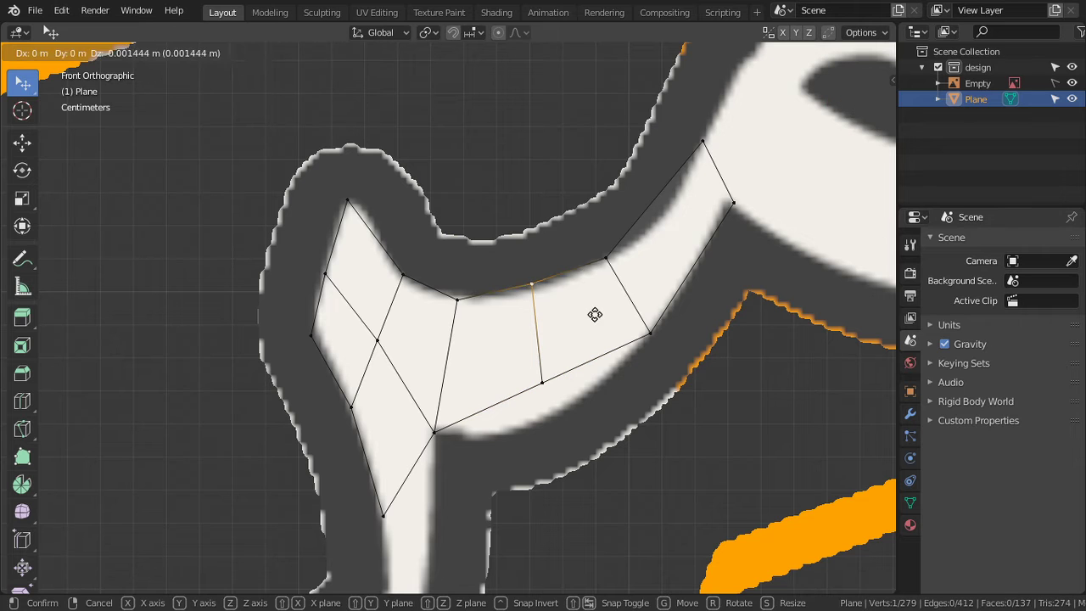
click(556, 339)
click(543, 381)
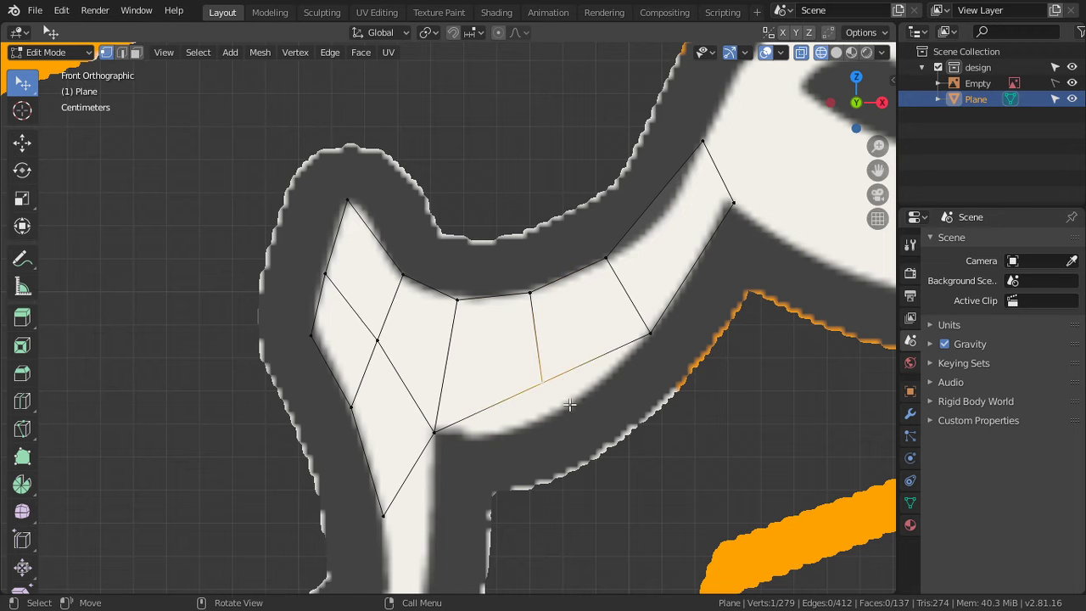
key(g)
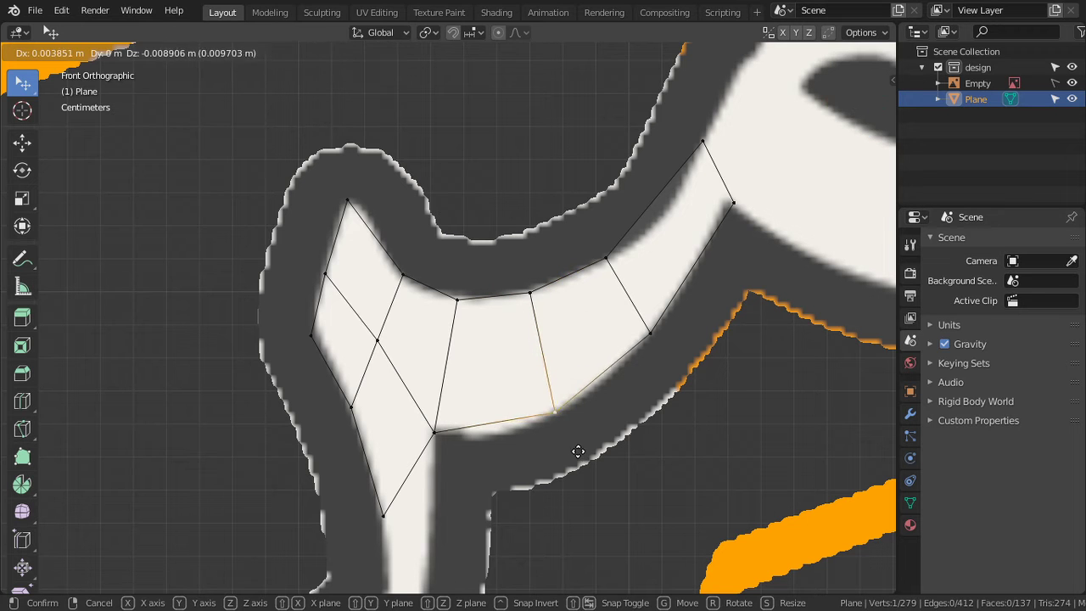
click(580, 446)
Step: Extrude a face down the stem and set its vertex on the stem outline
mouse_move(670, 291)
shift+middle_down()
mouse_move(562, 320)
mouse_move(572, 348)
mouse_move(509, 296)
shift+middle_up()
scroll(573, 347, down, 2)
scroll(441, 393, up, 2)
scroll(541, 335, up, 1)
key(e)
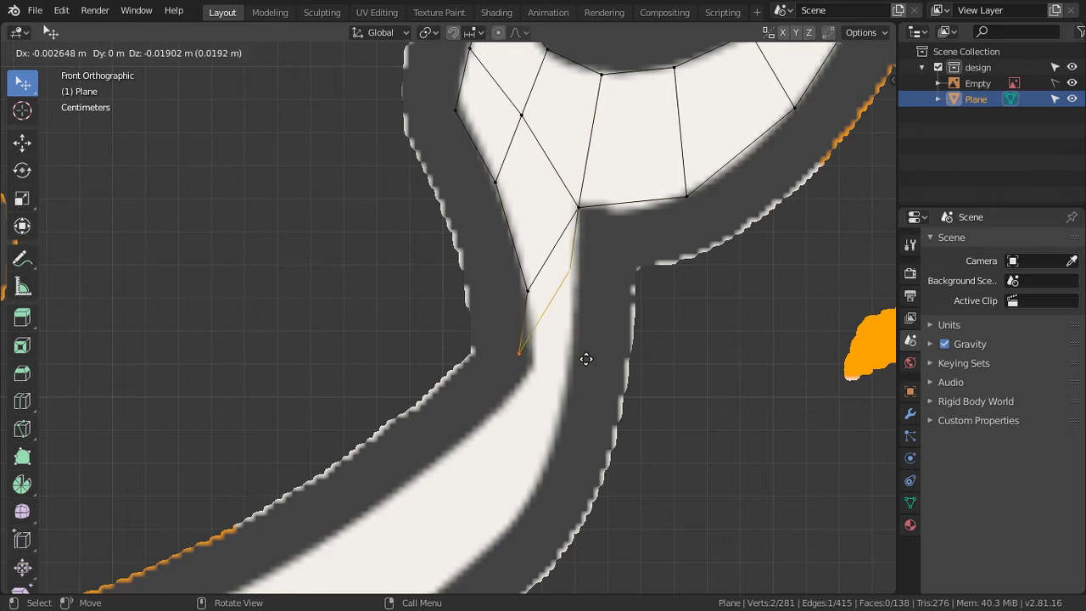
click(592, 348)
click(589, 304)
key(g)
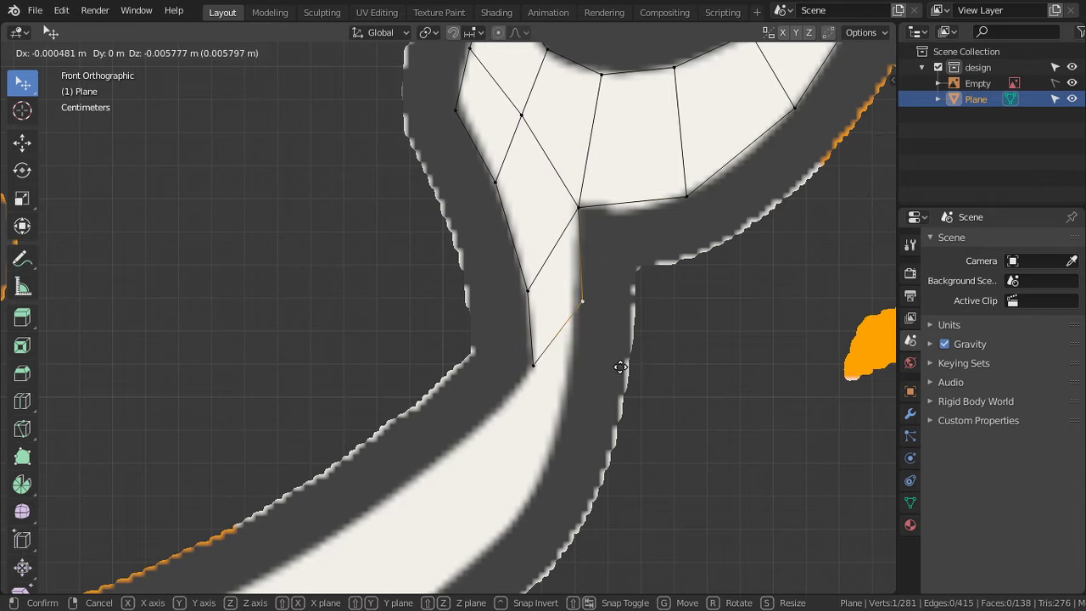
click(611, 437)
Step: Extrude another face down-left along the stroke and fit its outer vertex to the edge
scroll(594, 416, down, 5)
scroll(598, 339, up, 1)
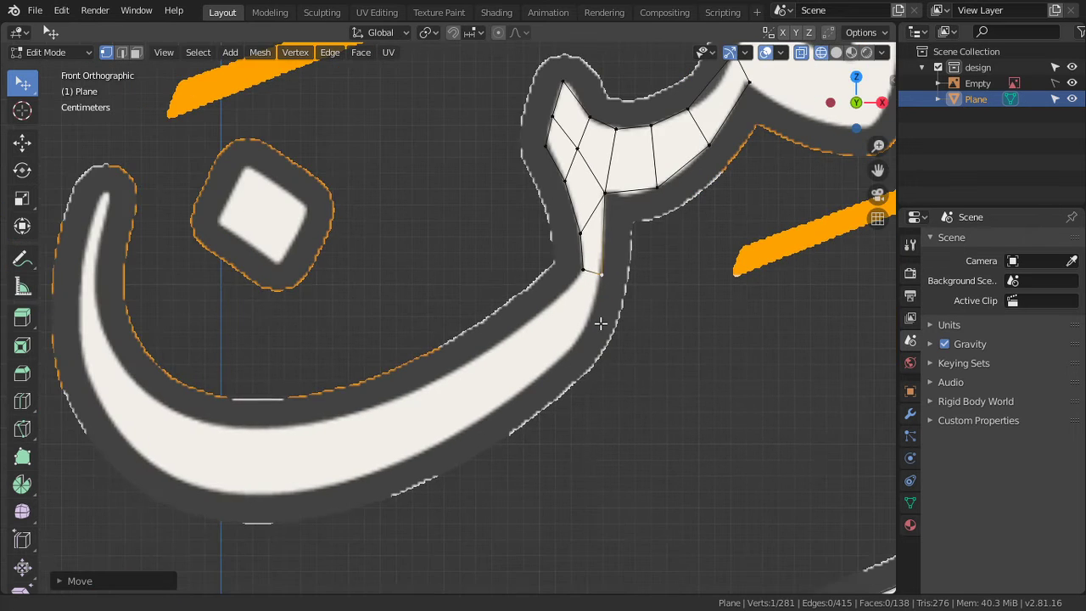
scroll(590, 289, up, 2)
key(e)
click(511, 455)
click(508, 374)
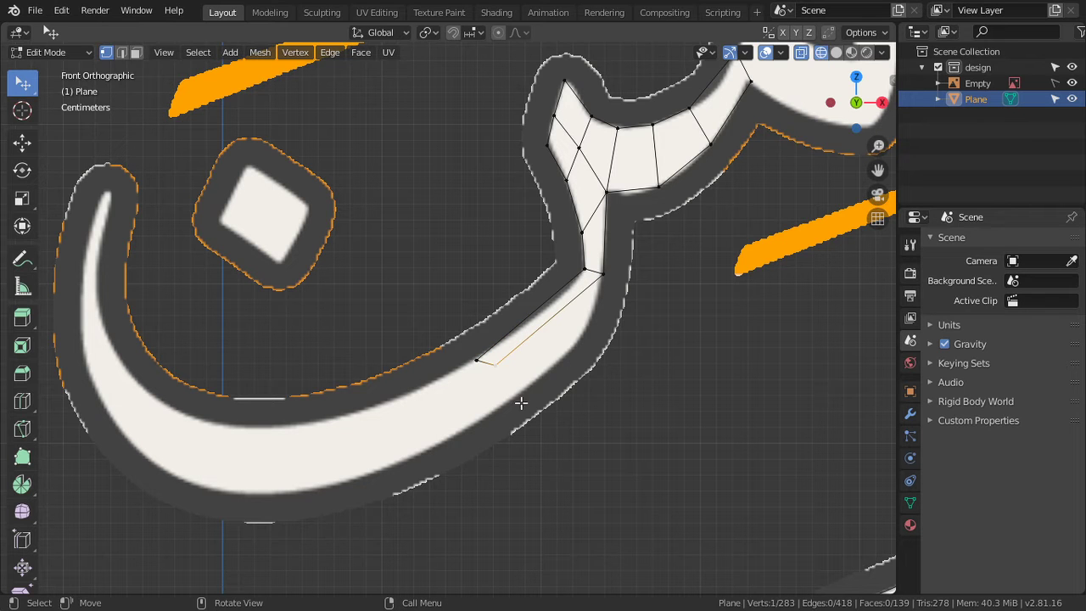
key(g)
click(504, 431)
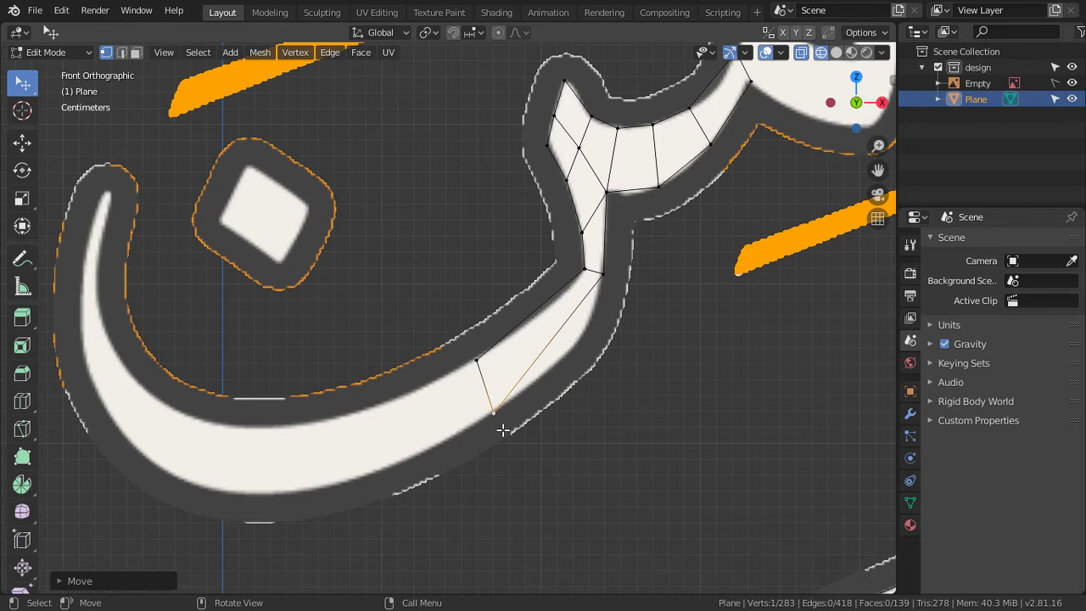
Step: Extrude the end edge further down the curve and fit its bottom vertex to the outer edge
shift+click(486, 367)
key(e)
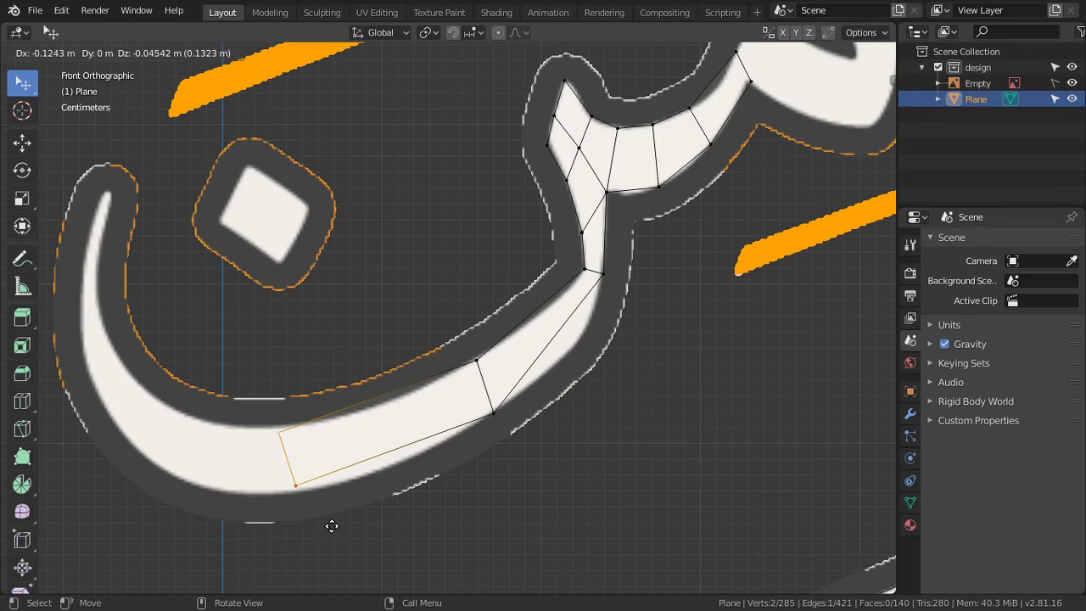
click(327, 519)
click(294, 479)
key(g)
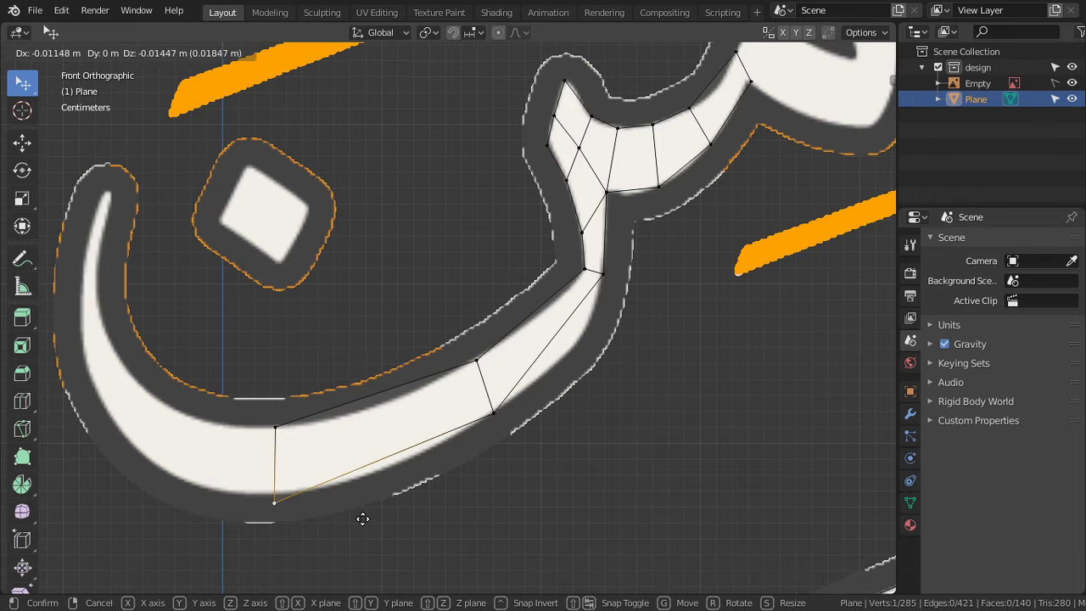
click(362, 512)
Step: Loop-cut the face, then extrude faces left along the curve and up the left arm toward its tip
key(ctrl+r)
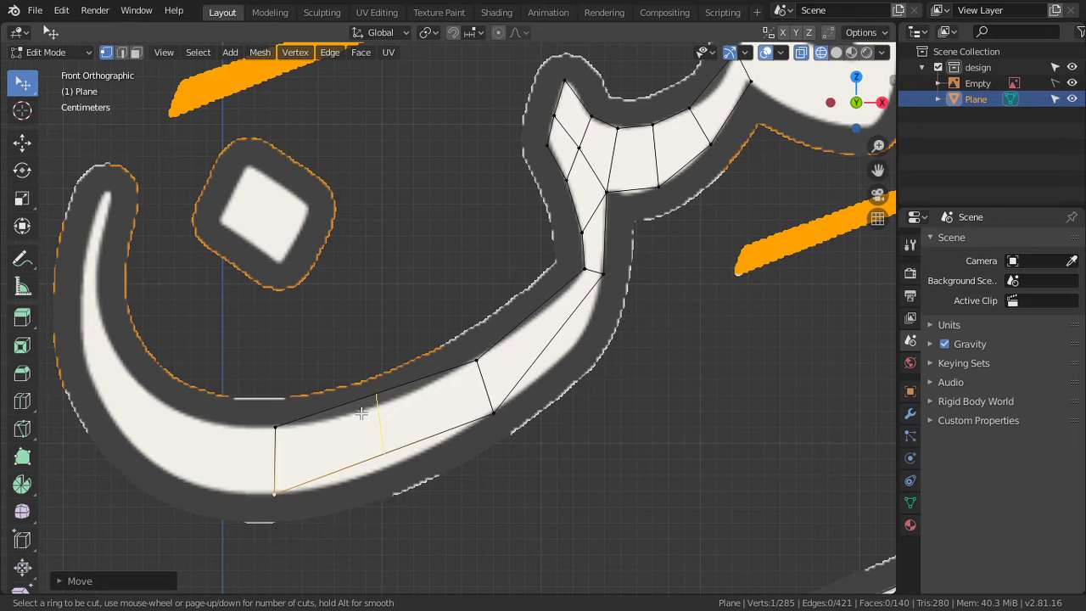
click(275, 427)
ctrl+right_click(179, 443)
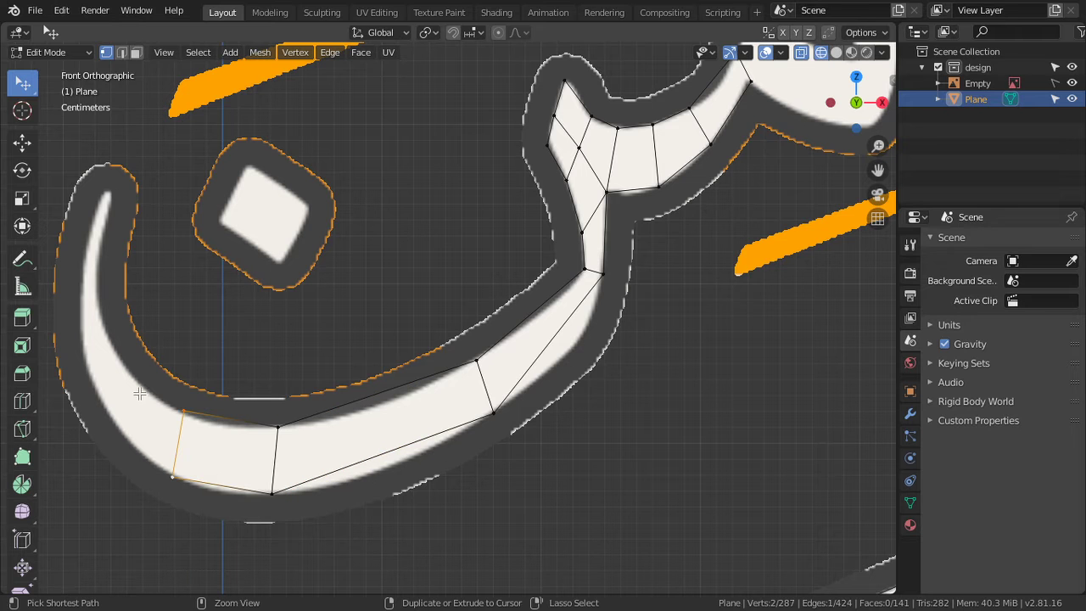
ctrl+right_click(101, 329)
ctrl+right_click(116, 208)
mouse_move(119, 213)
ctrl+middle_down()
mouse_move(356, 300)
mouse_move(418, 345)
ctrl+middle_up()
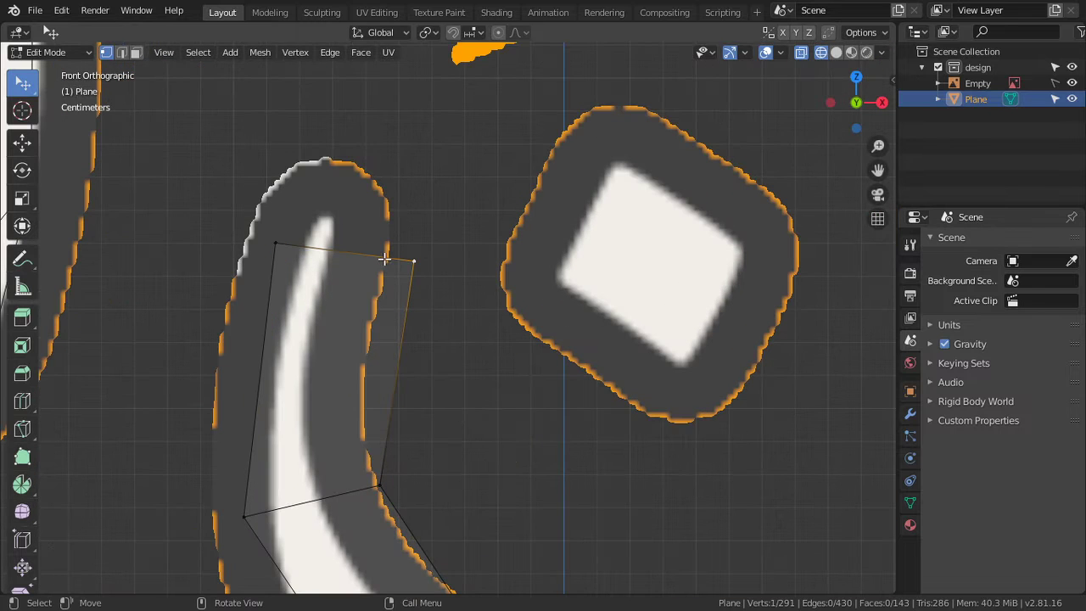
Step: Pull the top face's top-right, top-left, lower-right and lower-left corners inside the tapering stroke tip
key(g)
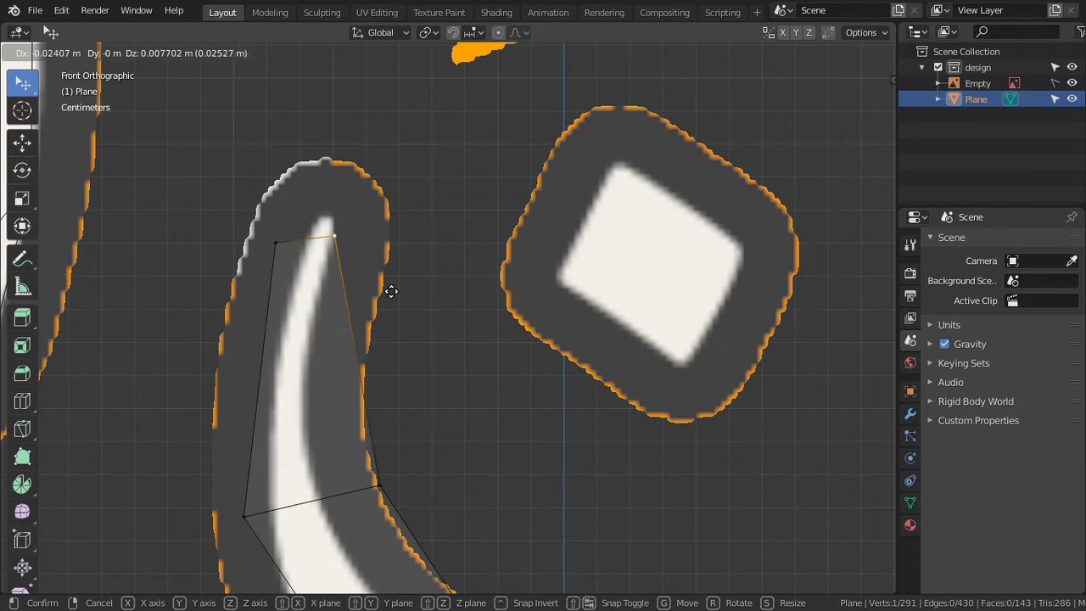
click(391, 291)
click(276, 243)
key(g)
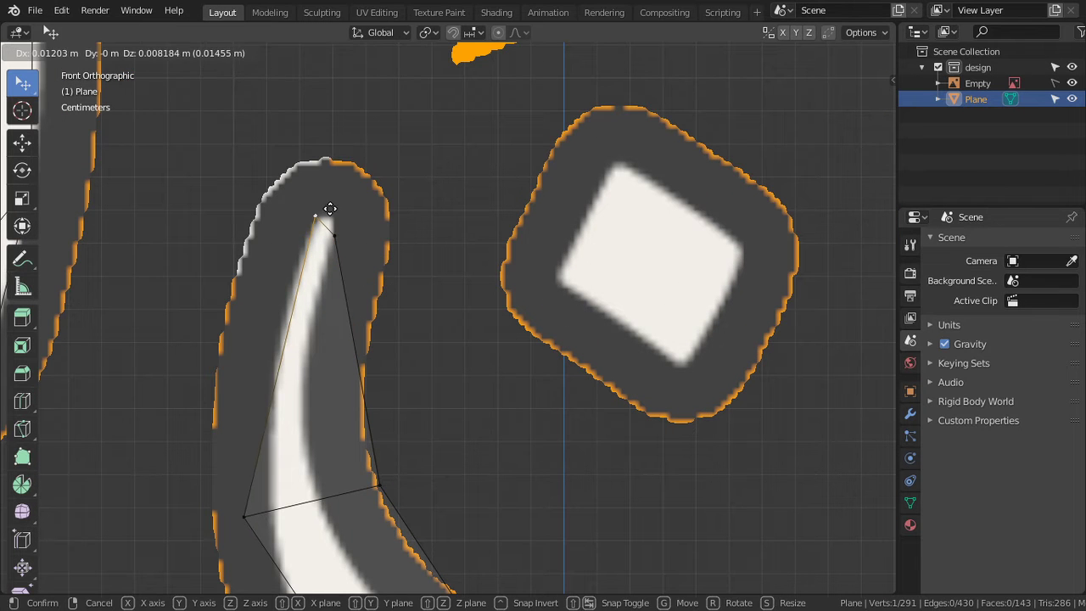
click(326, 198)
click(380, 487)
key(g)
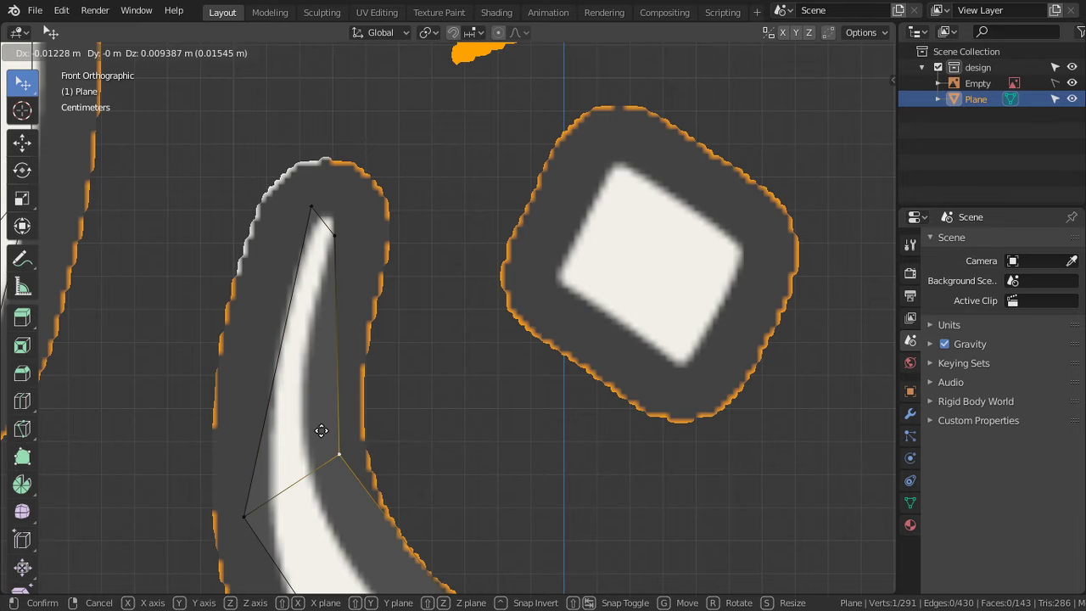
click(300, 422)
click(245, 516)
key(g)
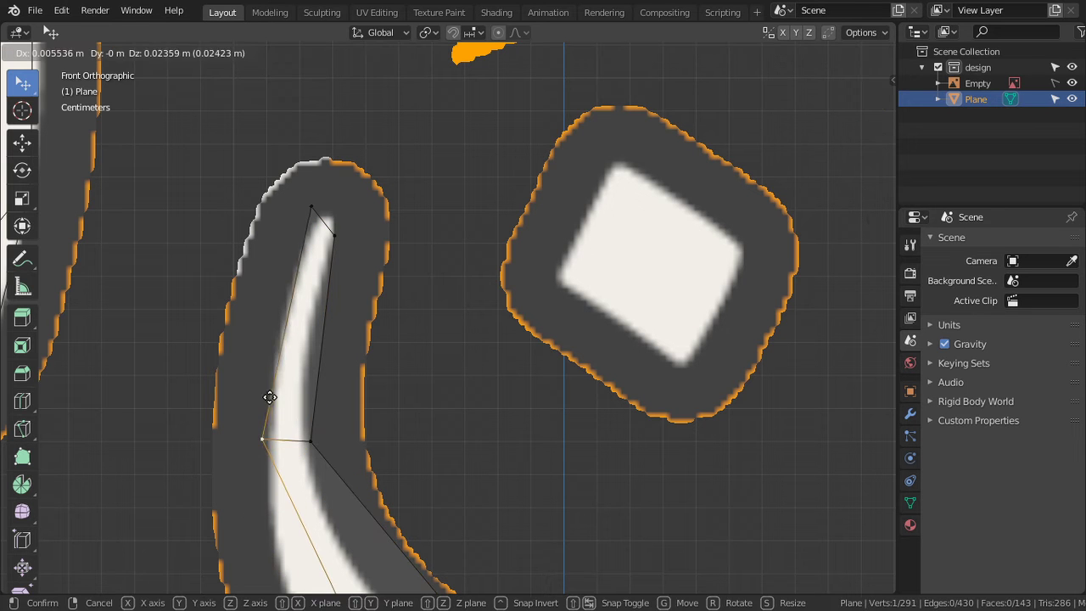
click(275, 395)
Step: Add an edge loop through the first long quad and set its end vertices on the stroke edges
scroll(509, 458, up, 3)
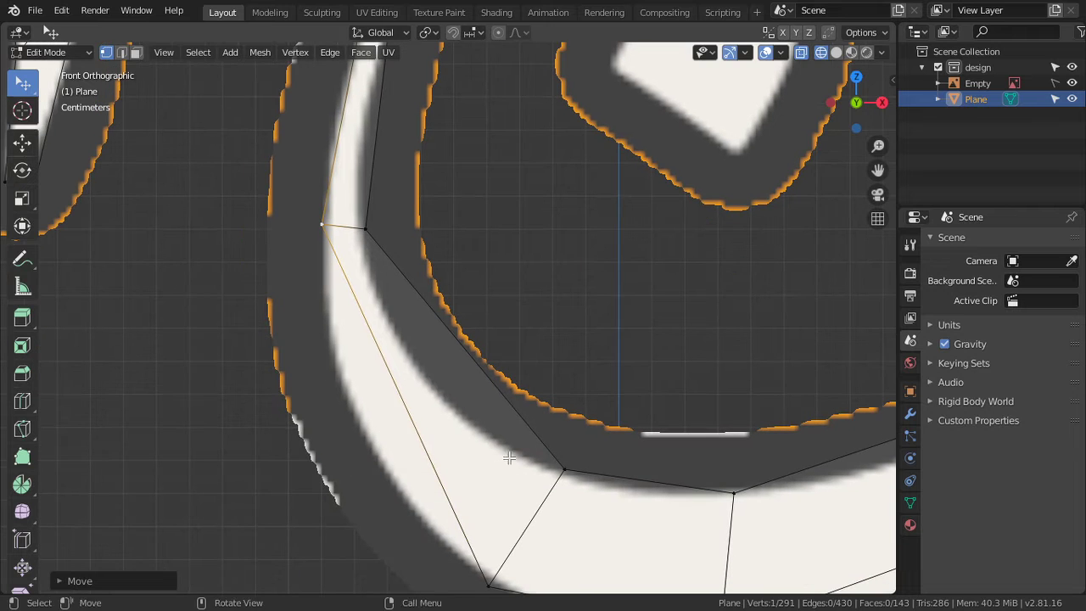
key(ctrl+r)
click(412, 427)
right_click(412, 410)
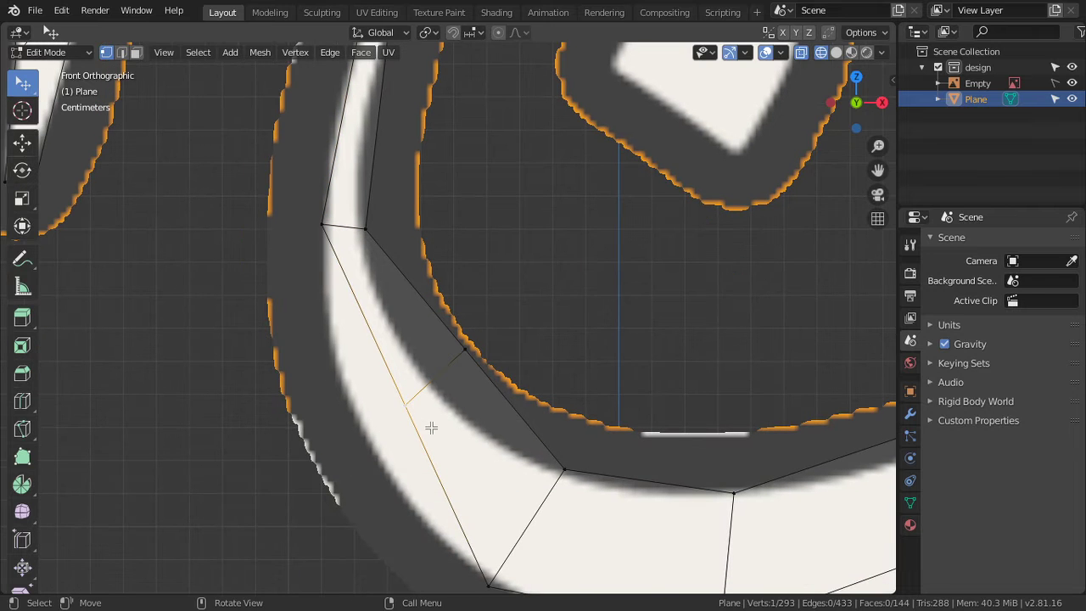
key(g)
click(364, 436)
click(434, 377)
key(g)
click(399, 425)
key(g)
click(419, 405)
Step: Add a second edge loop across the next long face and fit its outer vertex to the stroke
scroll(594, 451, down, 3)
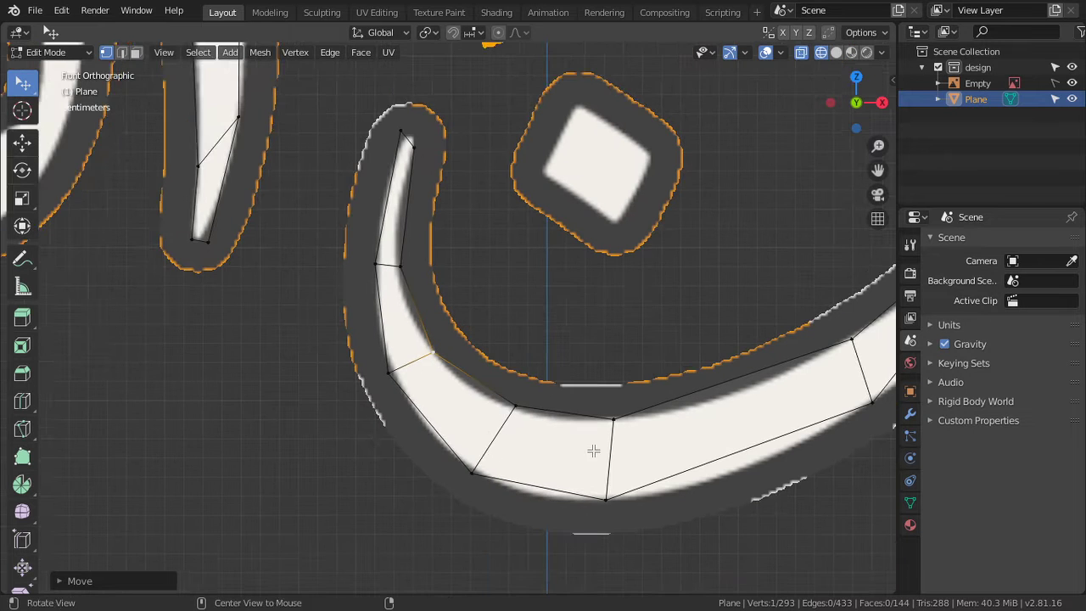
scroll(593, 451, down, 3)
scroll(467, 400, up, 3)
key(ctrl+r)
click(477, 462)
click(487, 490)
key(g)
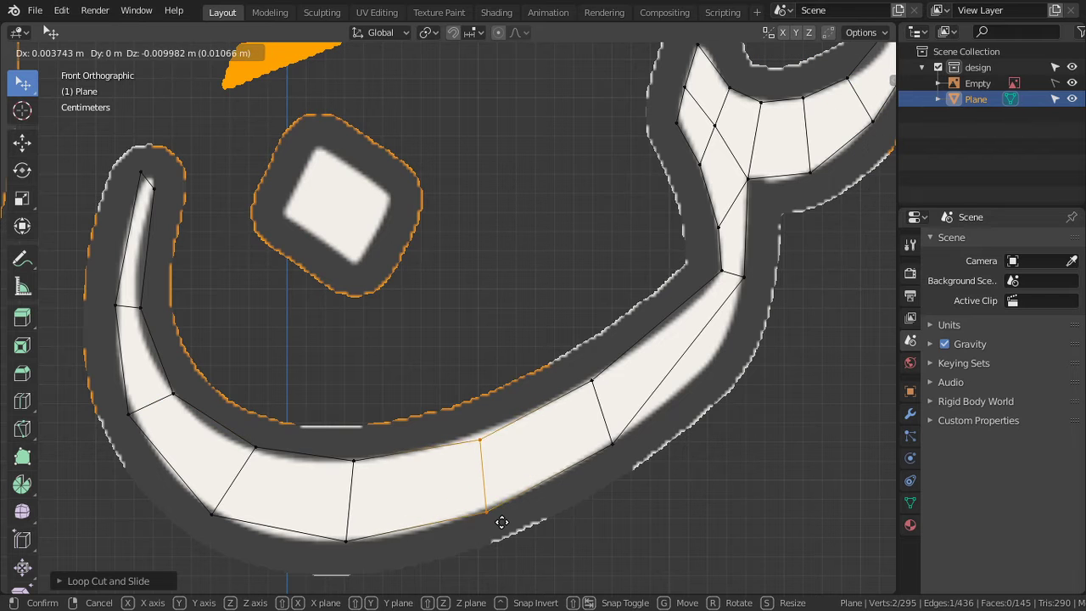
click(511, 512)
click(507, 505)
key(g)
click(511, 511)
key(g)
click(344, 537)
Step: Cut a third edge loop across another long face and move its edge to fit the stroke
shift+scroll(604, 437, up, 2)
ctrl+scroll(596, 420, right, 3)
key(ctrl+r)
click(596, 418)
right_click(594, 417)
key(g)
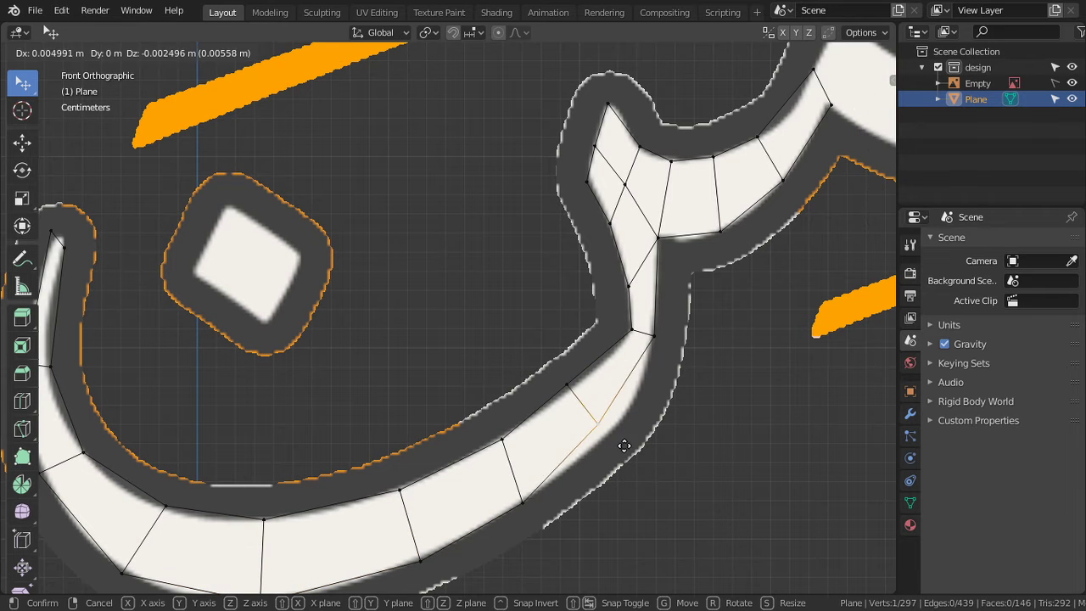
click(581, 395)
key(g)
click(587, 388)
Step: Pan and zoom the view to bring the next letter's loop into view
scroll(652, 333, down, 3)
scroll(686, 308, up, 2)
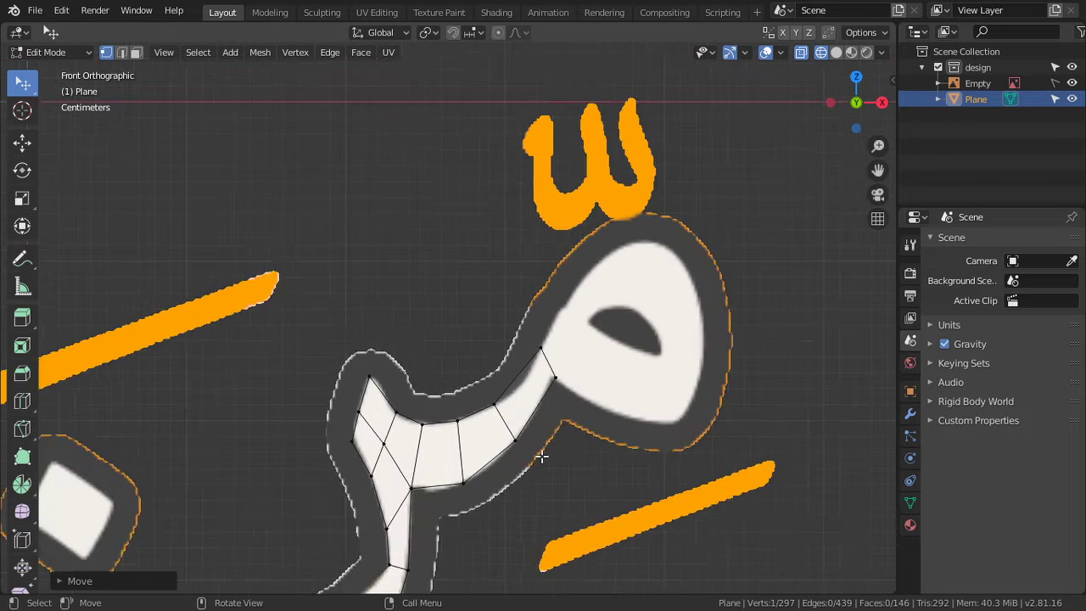
scroll(538, 456, up, 2)
shift+middle_drag(523, 426, 625, 426)
scroll(594, 438, up, 2)
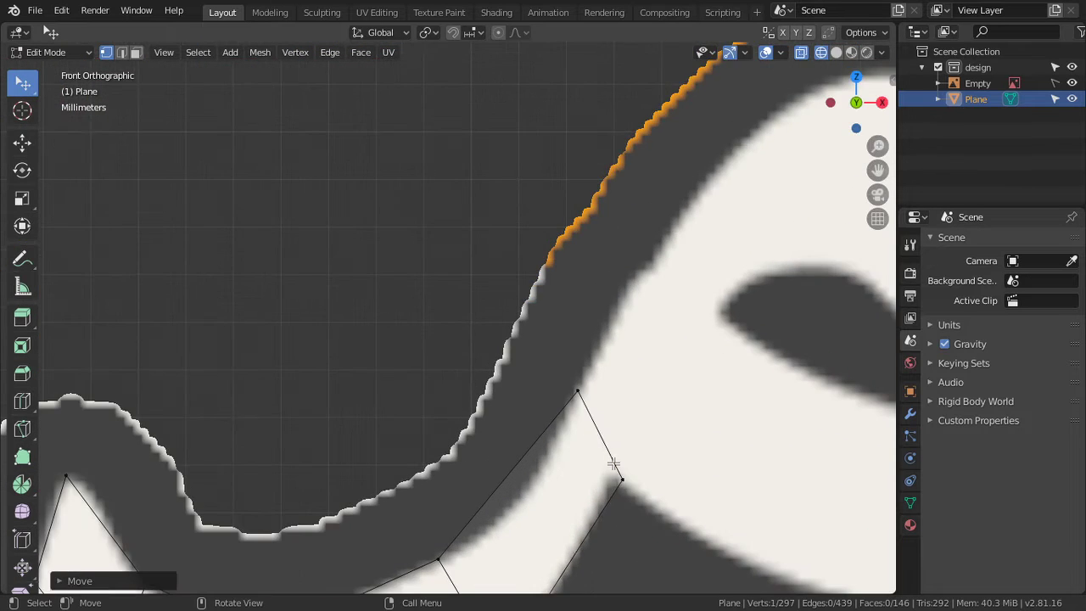
scroll(633, 433, down, 3)
scroll(621, 421, up, 2)
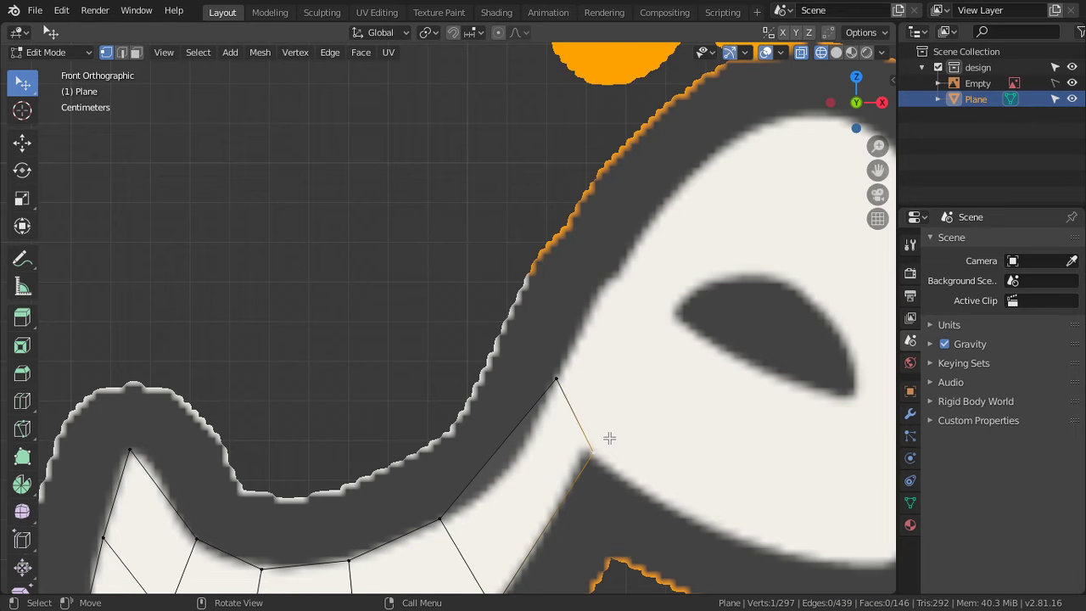
scroll(603, 435, down, 2)
scroll(603, 437, down, 2)
scroll(605, 450, down, 2)
scroll(781, 359, down, 1)
scroll(802, 358, down, 1)
scroll(594, 407, up, 3)
scroll(555, 419, up, 2)
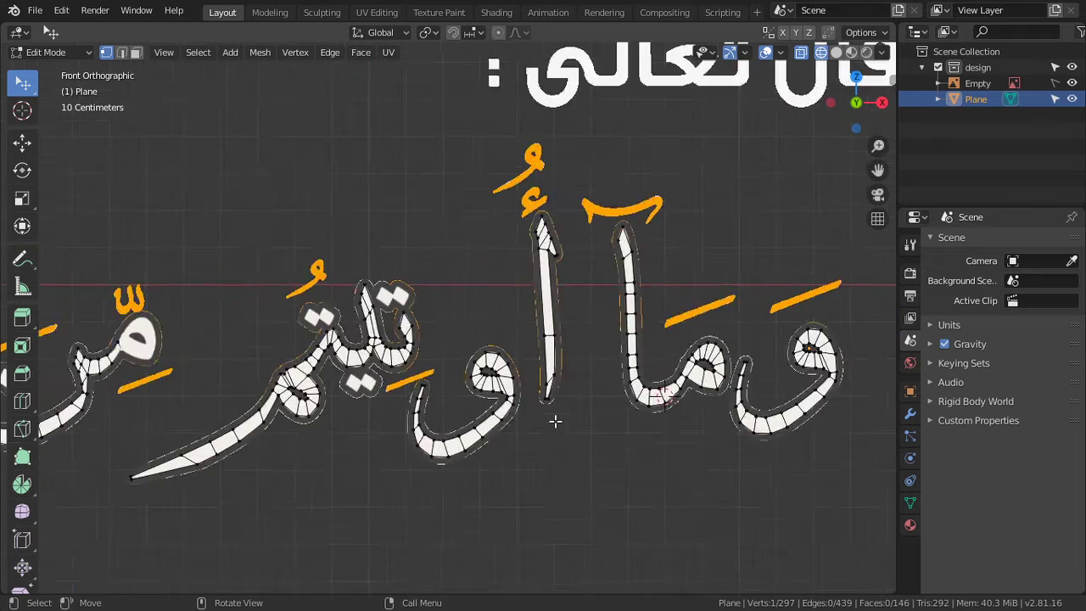
scroll(454, 430, up, 3)
scroll(454, 430, up, 3)
Step: Box-select the faces of the looped letter
key(a)
key(alt+a)
key(b)
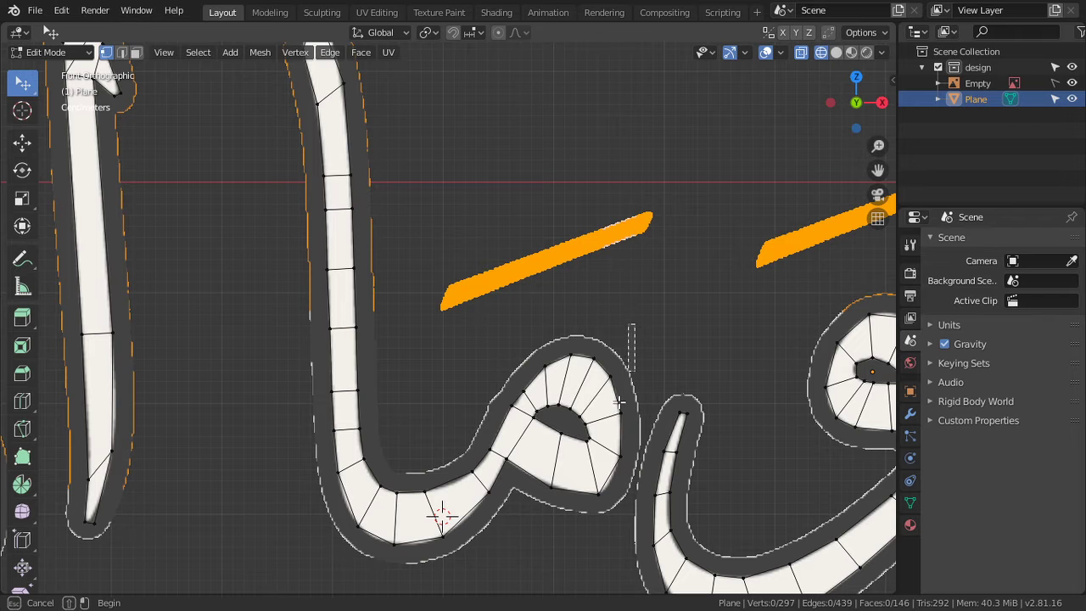
drag(620, 403, 462, 520)
scroll(471, 526, down, 3)
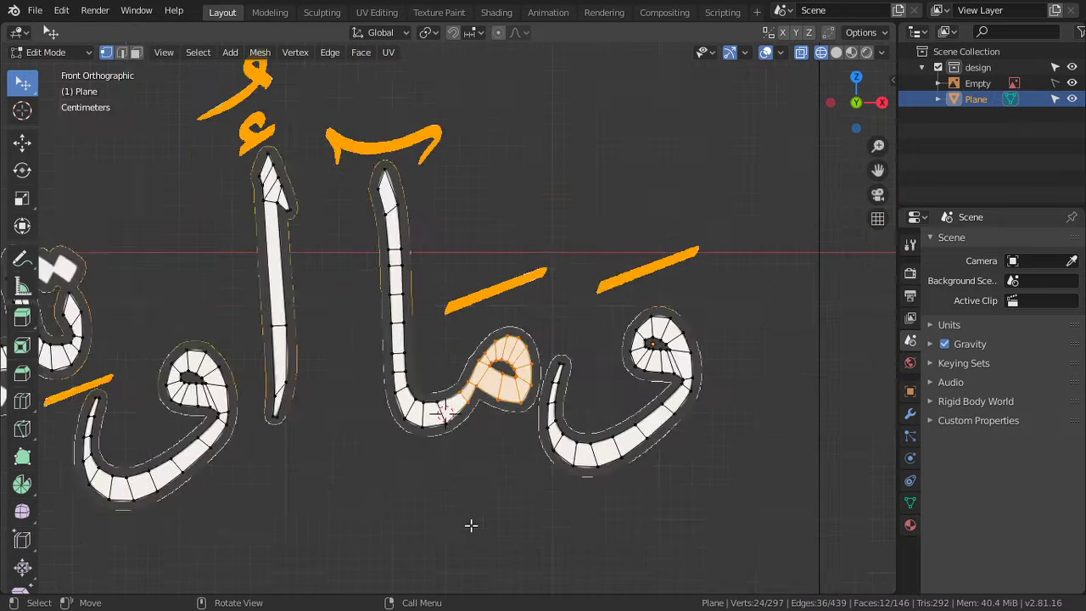
scroll(471, 526, down, 5)
scroll(471, 526, down, 2)
Step: Duplicate the looped letter's faces, sliding the copy along X beside the original
key(shift+d)
key(x)
click(371, 490)
scroll(365, 468, up, 3)
mouse_move(365, 468)
shift+middle_down()
mouse_move(636, 475)
mouse_move(725, 494)
shift+middle_up()
scroll(635, 475, up, 3)
scroll(724, 494, up, 3)
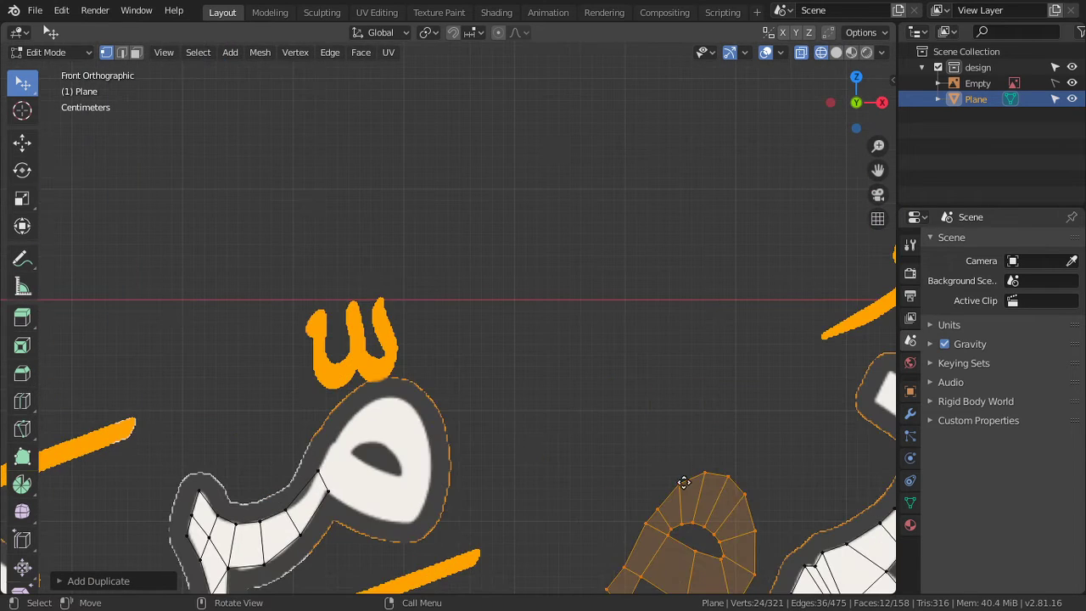
Step: Fit the copied faces over the next letter's loop, shrinking and nudging them into place
key(g)
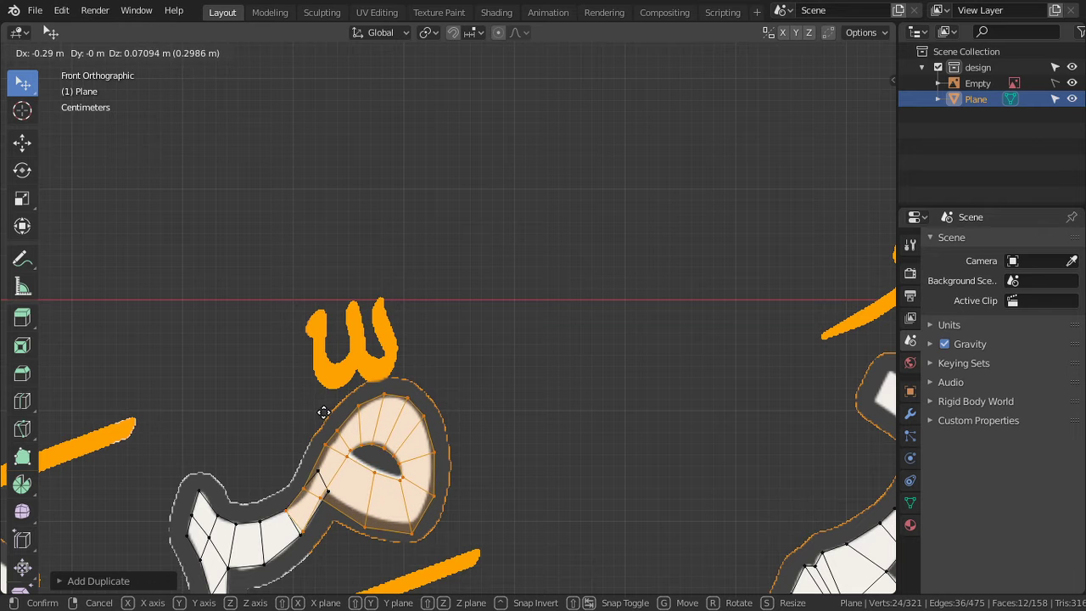
click(324, 413)
scroll(382, 441, up, 2)
scroll(455, 504, up, 1)
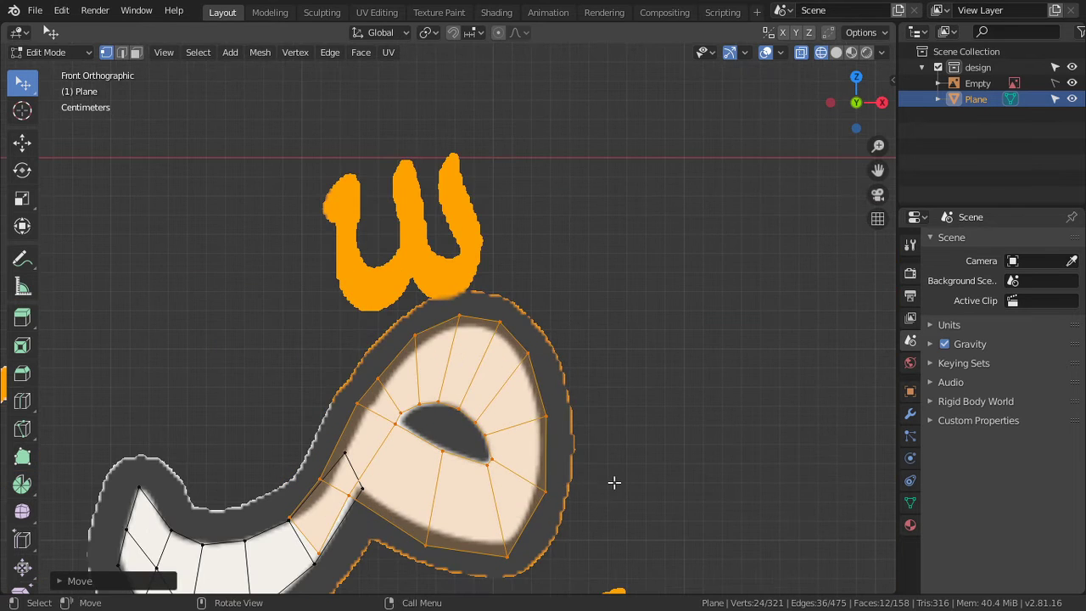
key(s)
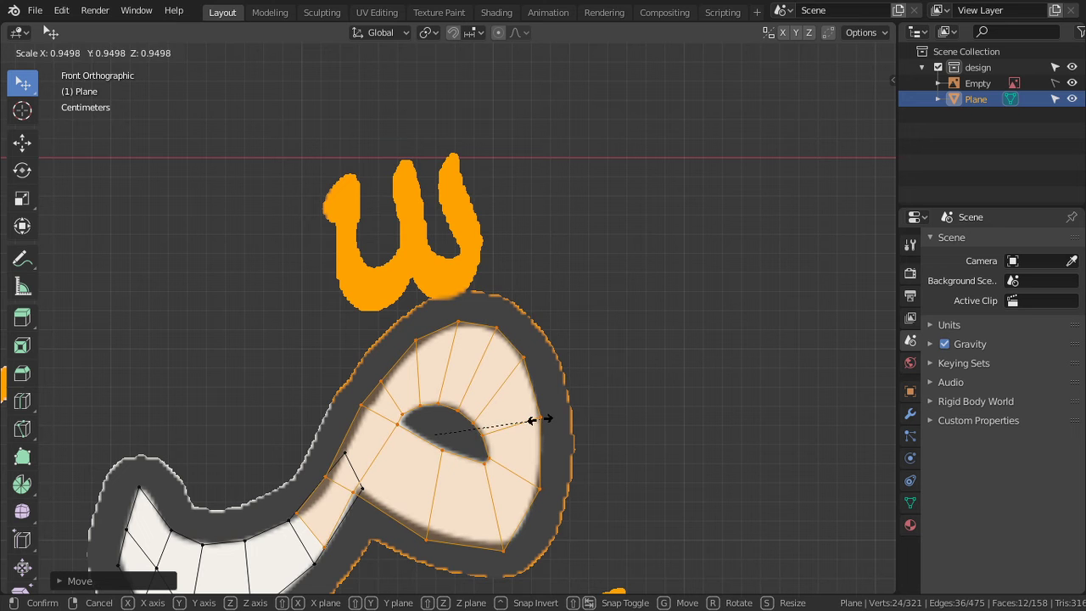
click(532, 420)
key(g)
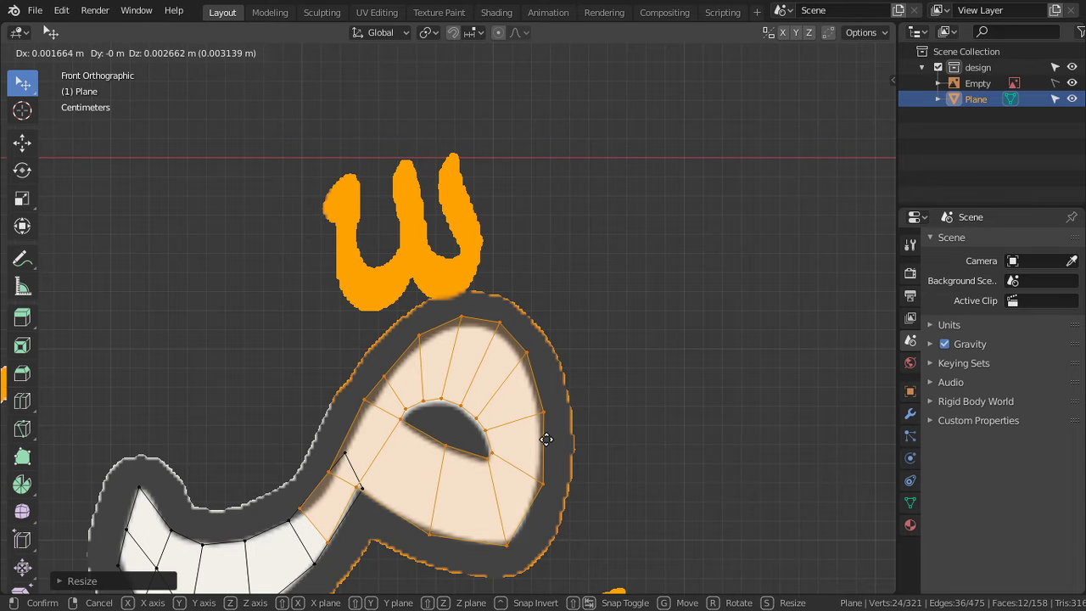
click(540, 460)
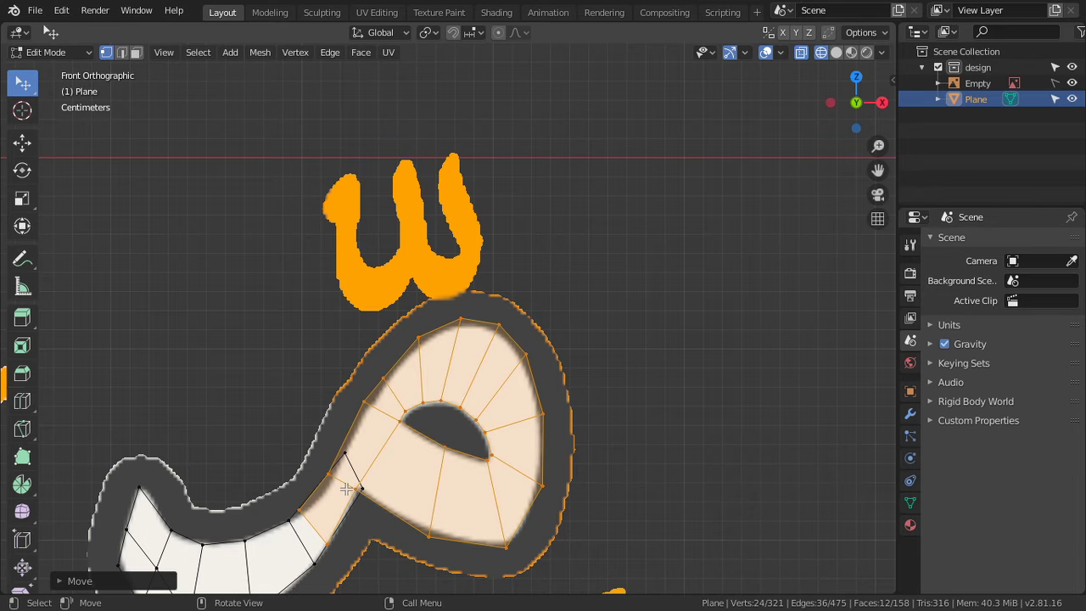
Step: Delete the overlapping vertices at the junction and merge the neighbouring pair at center
scroll(346, 490, up, 3)
scroll(631, 395, up, 2)
alt+middle_drag(631, 395, 586, 382)
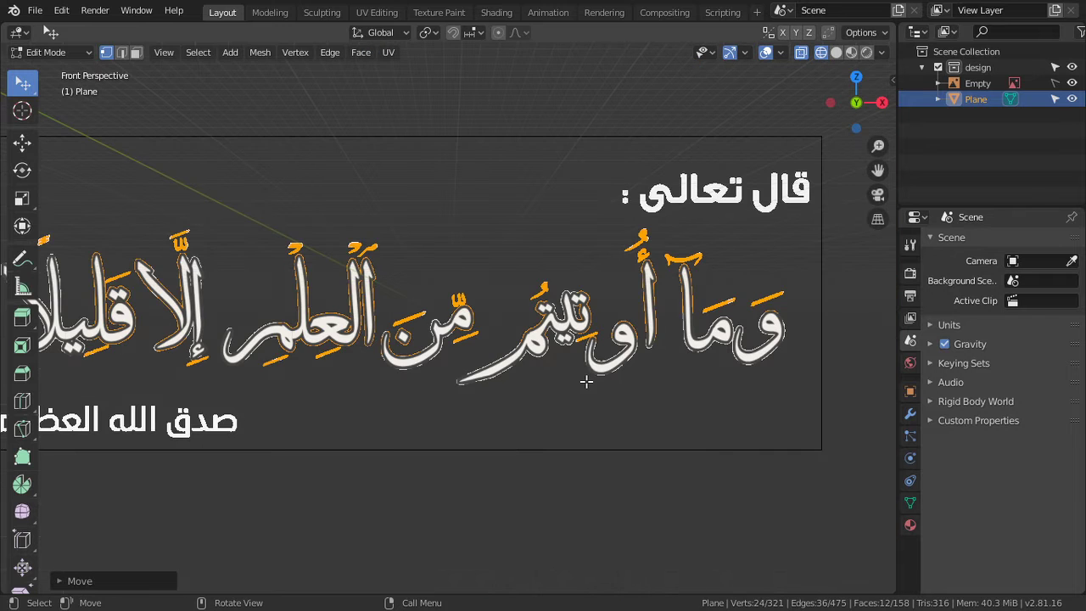
scroll(592, 379, up, 5)
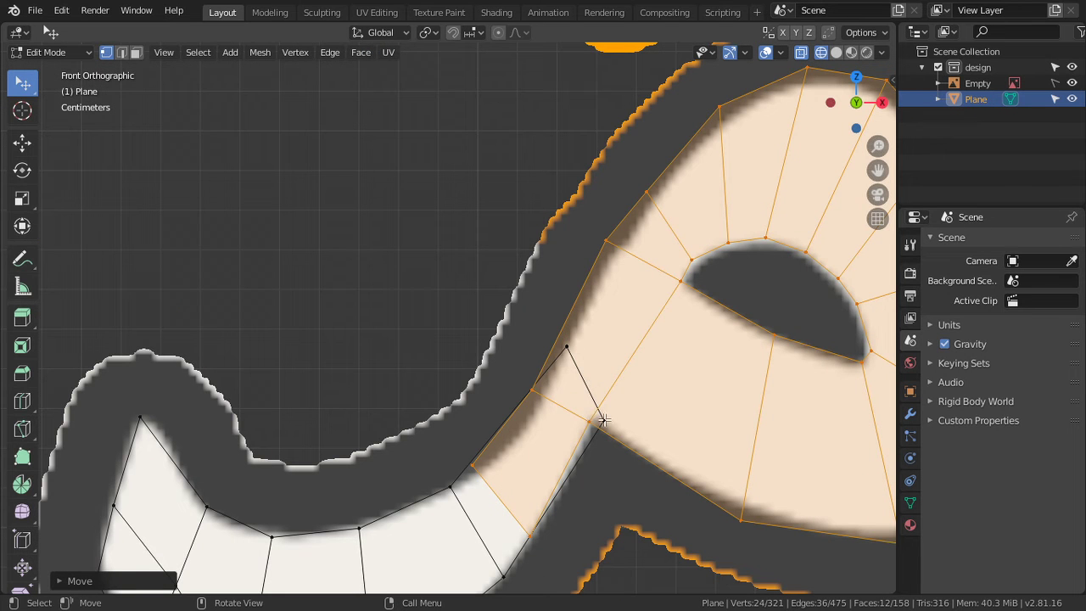
click(602, 421)
key(x)
click(583, 360)
click(536, 530)
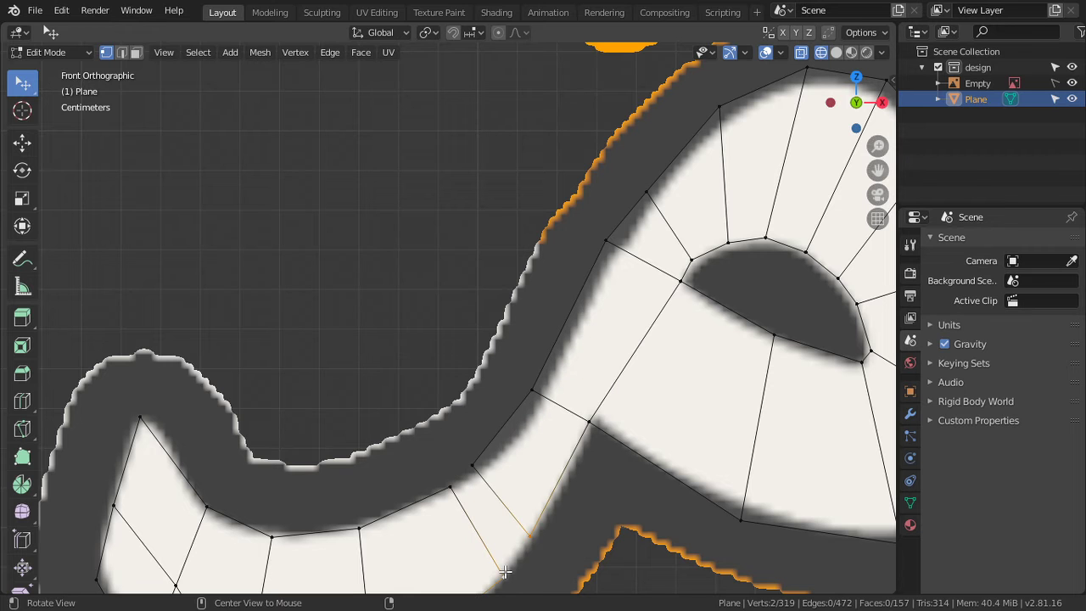
key(m)
click(458, 531)
Step: Merge the next vertex pair at center, nudge vertices onto the stroke, and return to Object Mode
shift+middle_drag(429, 483, 483, 340)
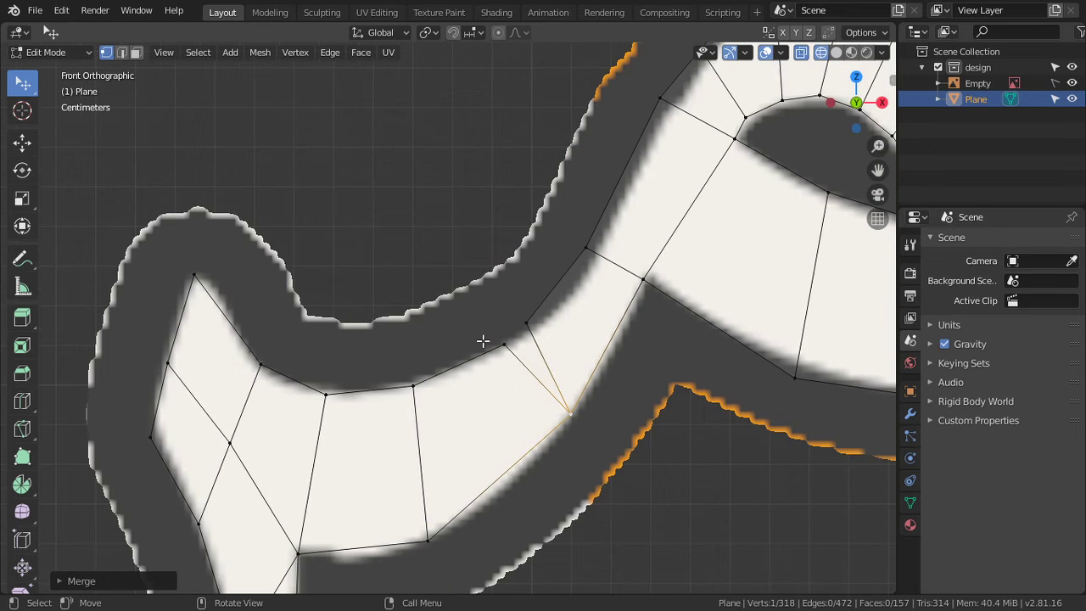
click(488, 339)
key(m)
click(540, 329)
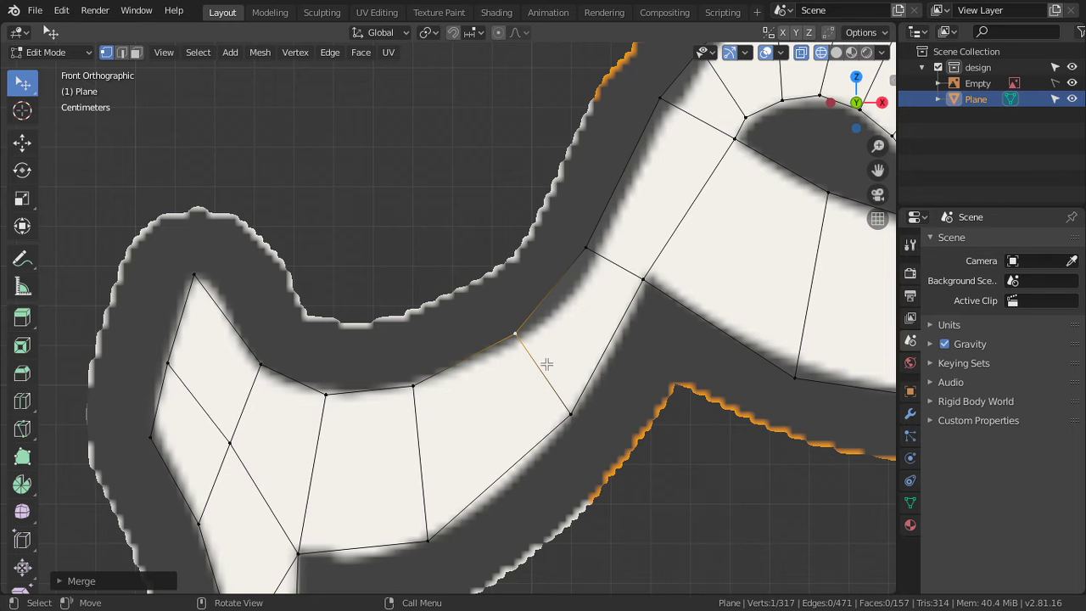
key(g)
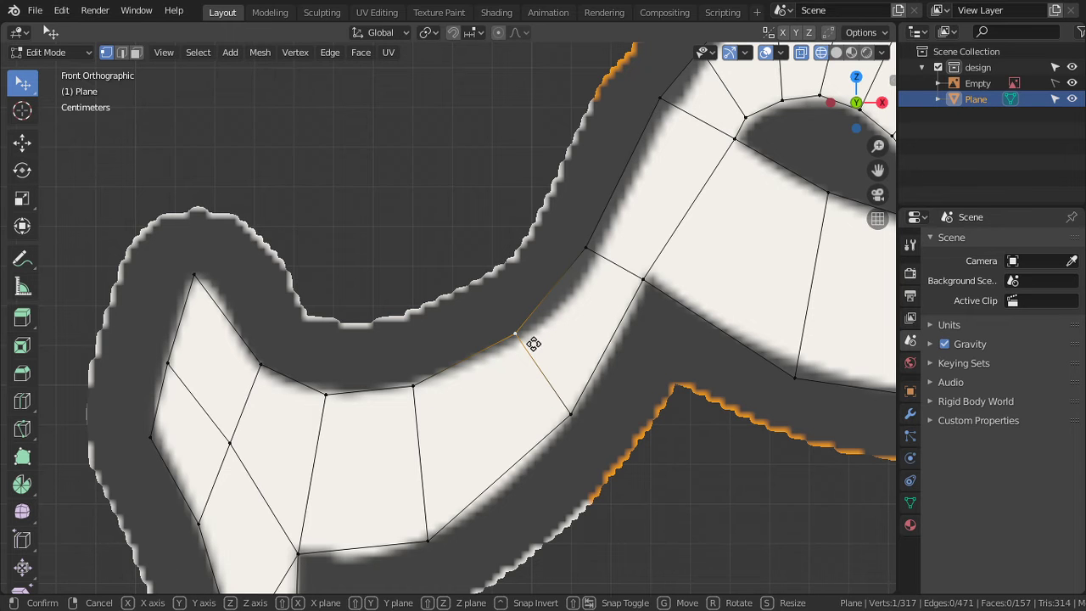
click(538, 347)
drag(569, 413, 562, 406)
scroll(562, 406, down, 3)
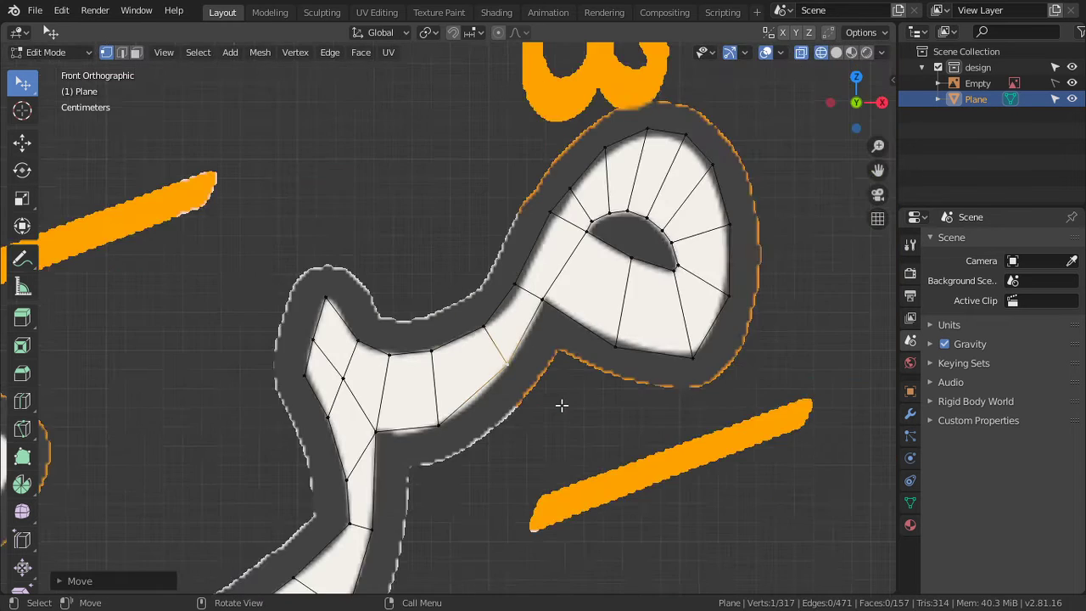
key(Tab)
scroll(552, 407, down, 3)
scroll(509, 415, up, 1)
scroll(445, 390, up, 2)
Step: Frame the tall vertical stroke of العلم and return to Edit Mode
scroll(613, 387, down, 5)
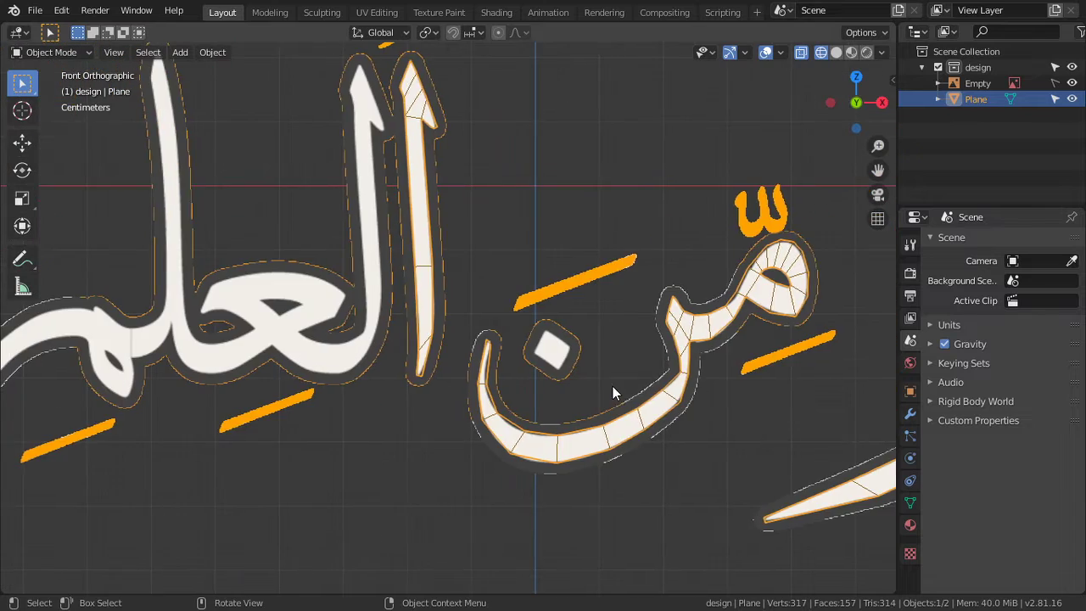
scroll(613, 386, down, 2)
mouse_move(586, 492)
shift+middle_down()
mouse_move(523, 378)
mouse_move(631, 379)
shift+middle_up()
scroll(630, 380, up, 2)
scroll(632, 386, up, 1)
scroll(576, 450, up, 2)
scroll(594, 454, down, 2)
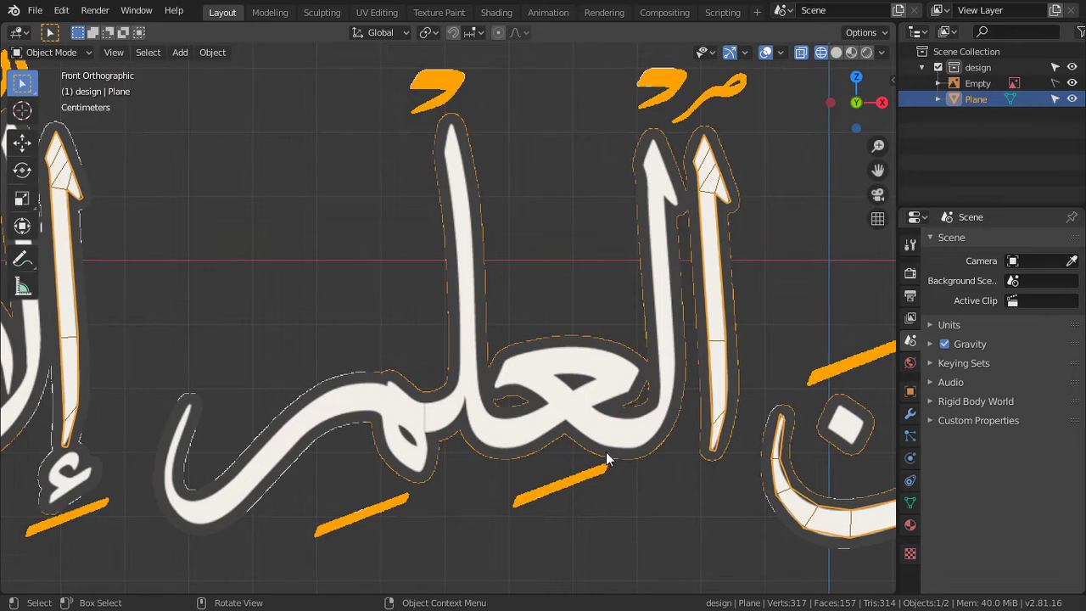
key(Tab)
scroll(637, 437, up, 3)
scroll(638, 437, down, 3)
scroll(638, 437, up, 1)
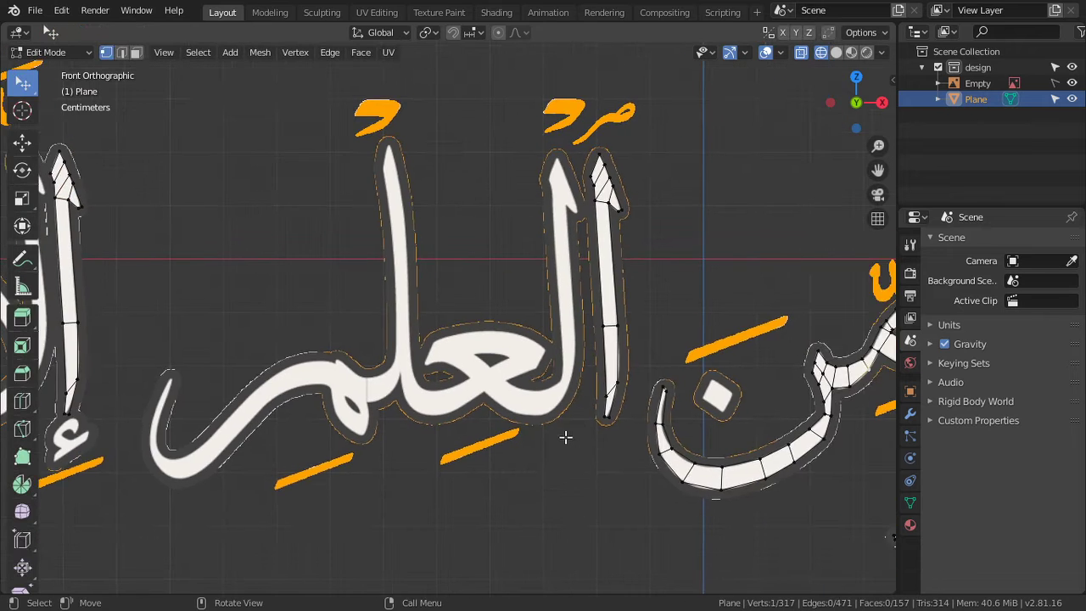
scroll(635, 393, up, 1)
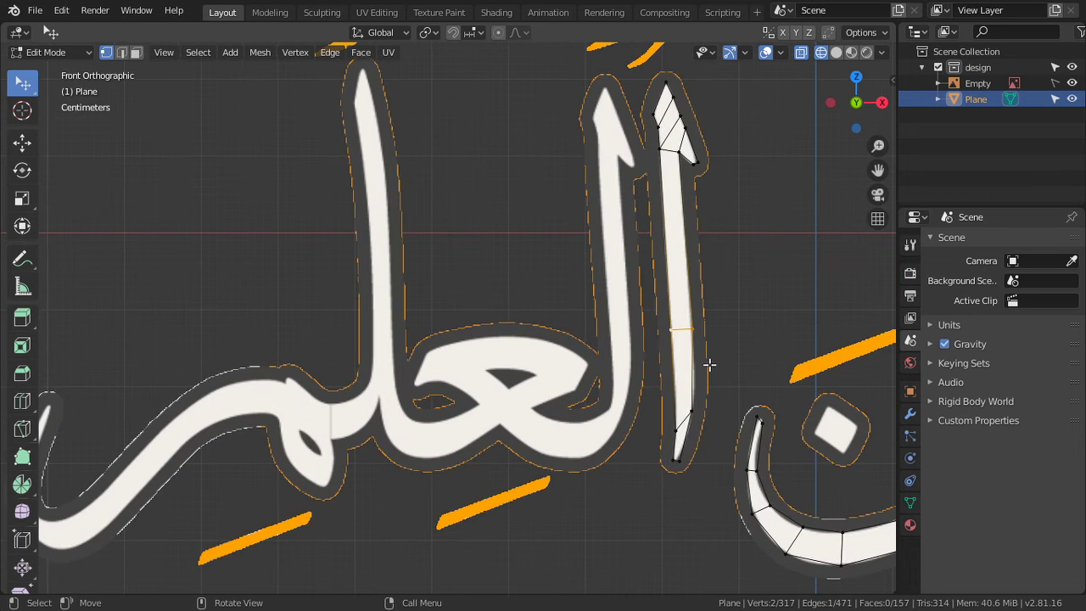
Step: Copy an edge across the tall stroke and extrude it upward into a tall face
key(shift+d)
key(x)
click(647, 289)
scroll(648, 298, up, 2)
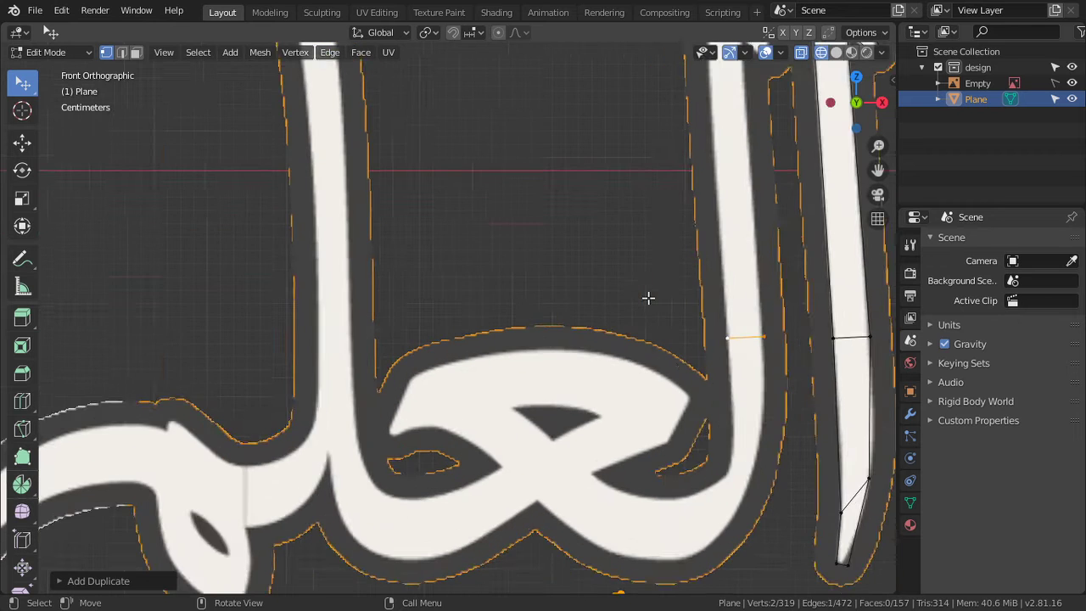
scroll(560, 467, up, 2)
scroll(647, 487, up, 1)
key(e)
key(z)
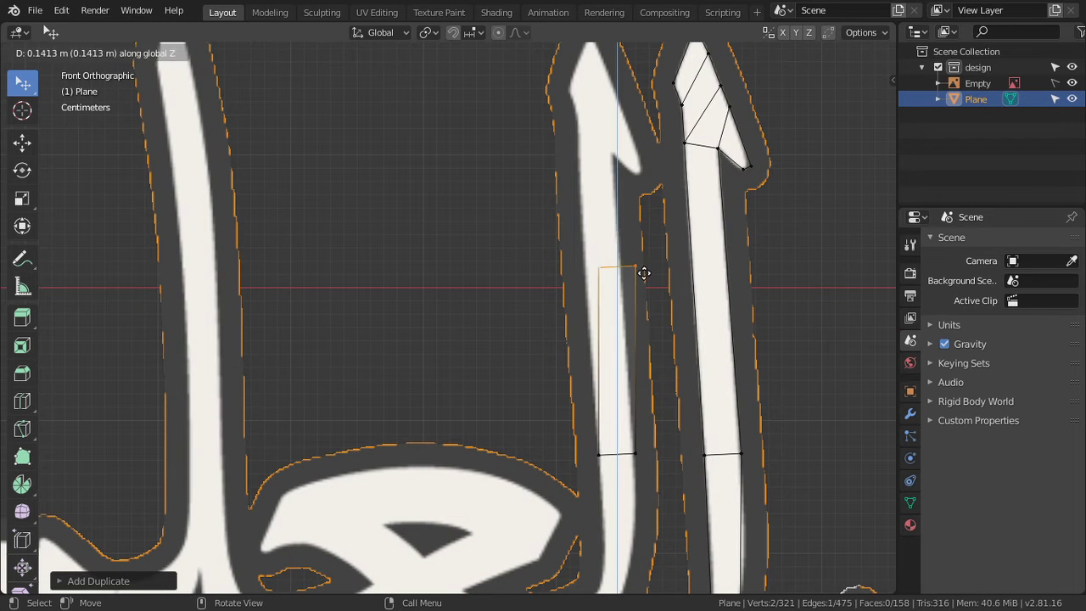
click(643, 182)
scroll(654, 376, up, 2)
scroll(739, 390, up, 2)
Step: Fit the tall face's top edge and corner vertex to the stroke's outline
key(g)
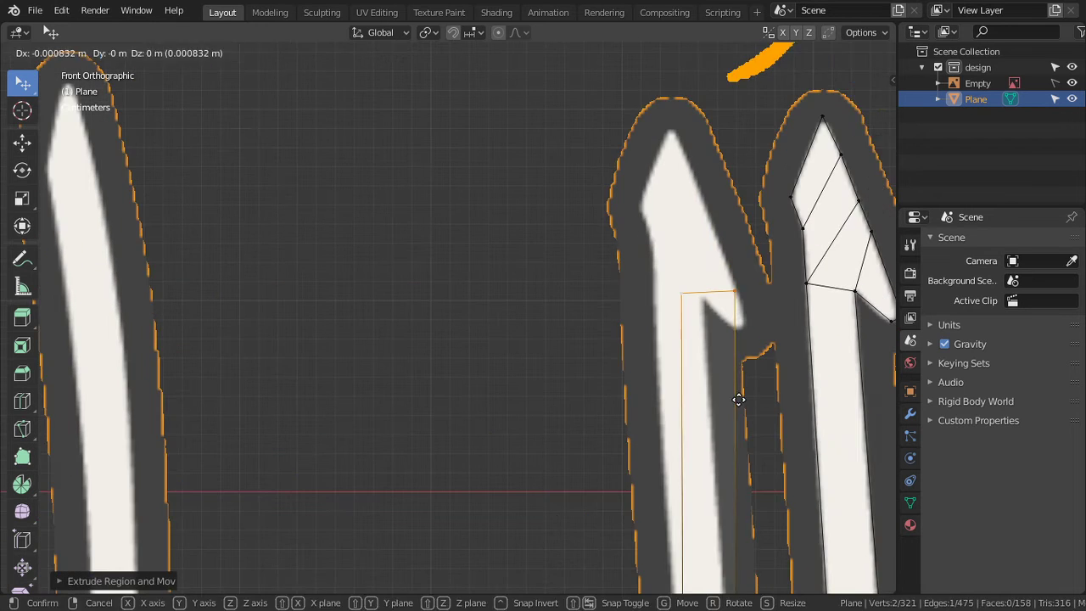
click(681, 322)
click(645, 291)
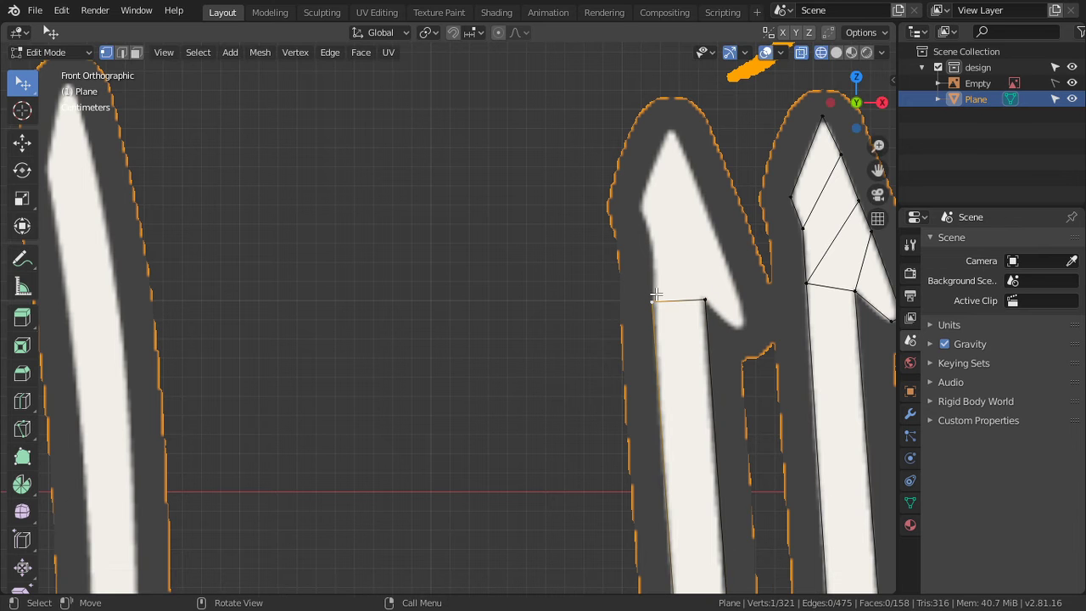
key(g)
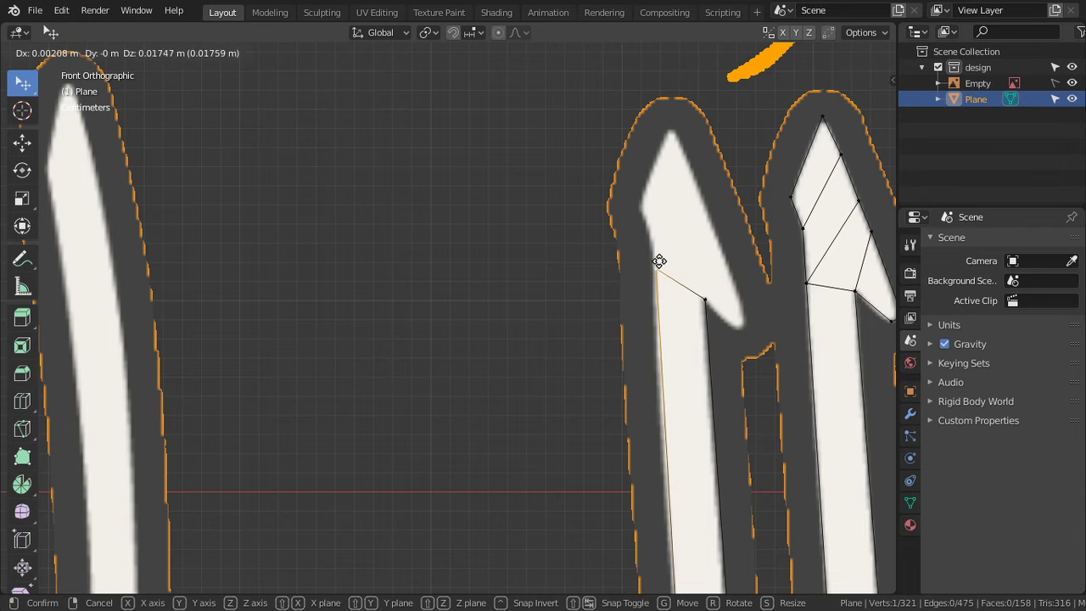
click(659, 262)
scroll(710, 278, up, 3)
scroll(744, 303, down, 2)
shift+click(603, 363)
Step: Extrude the top edge into another face with its outer vertex on the stroke edge
key(e)
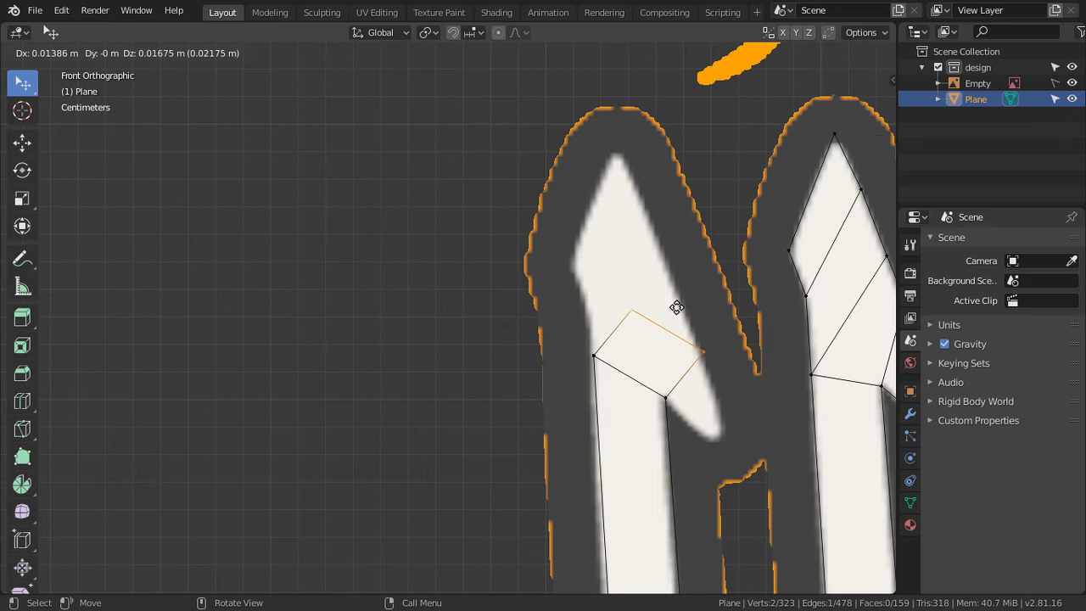
click(677, 308)
click(632, 307)
key(g)
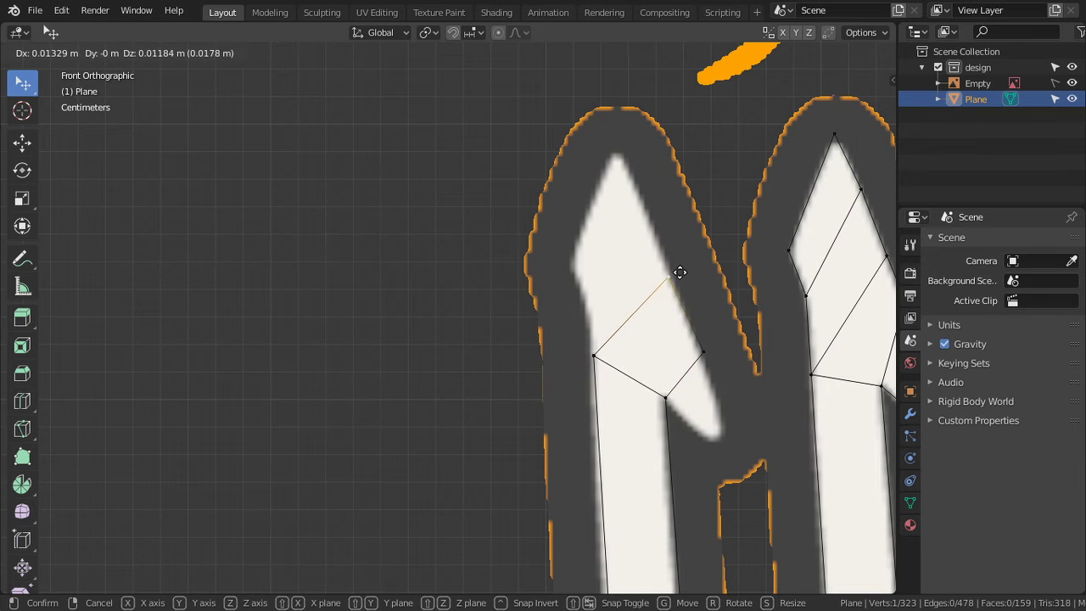
click(679, 270)
shift+click(614, 337)
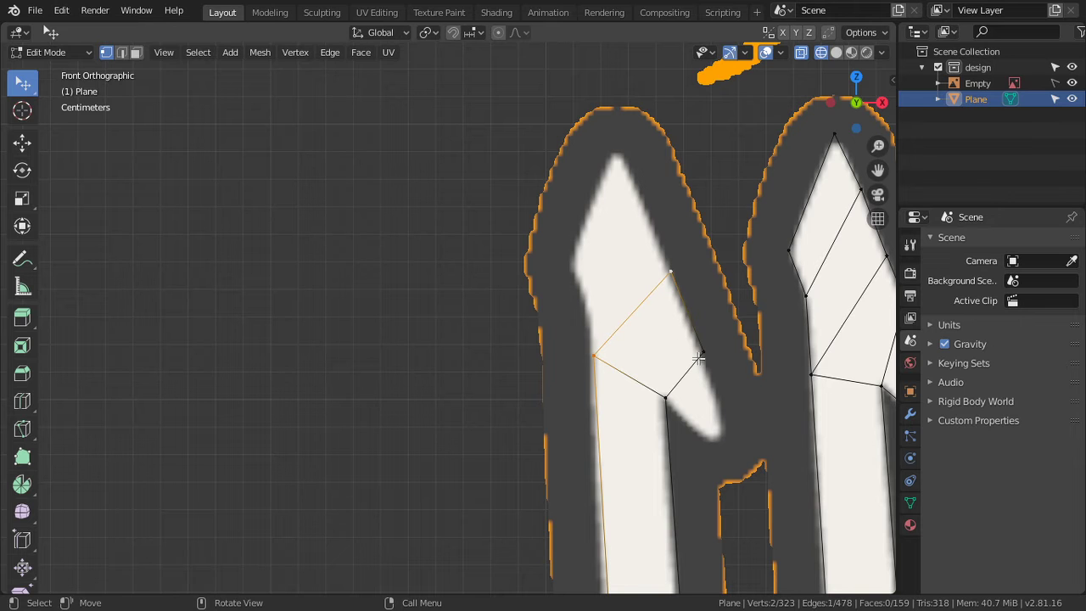
Step: Extrude a final face and pin its top vertex at the stroke's pointed tip
key(e)
click(679, 297)
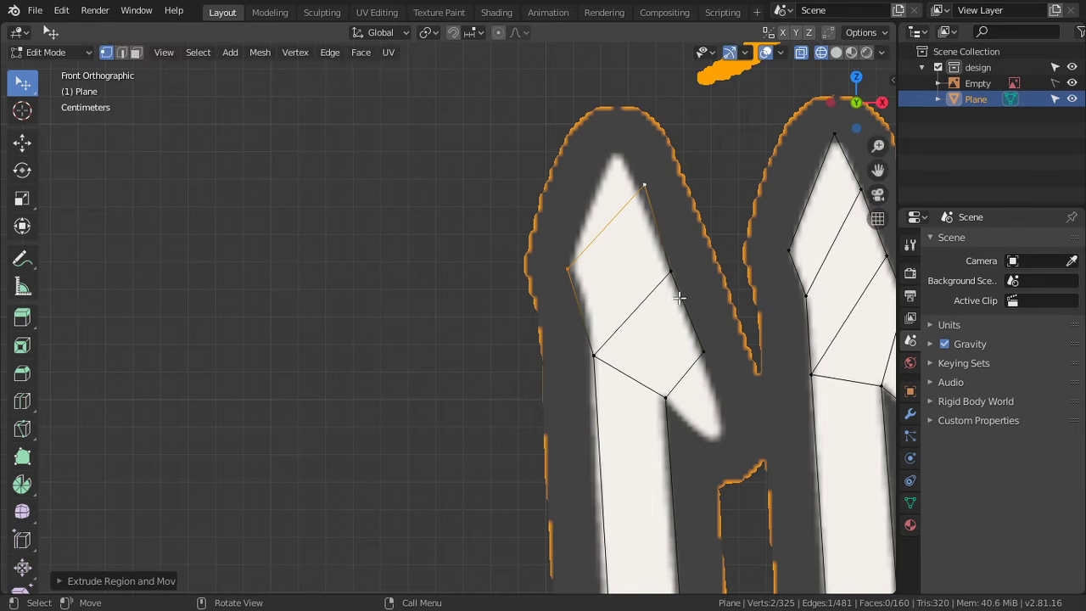
key(g)
click(680, 315)
key(g)
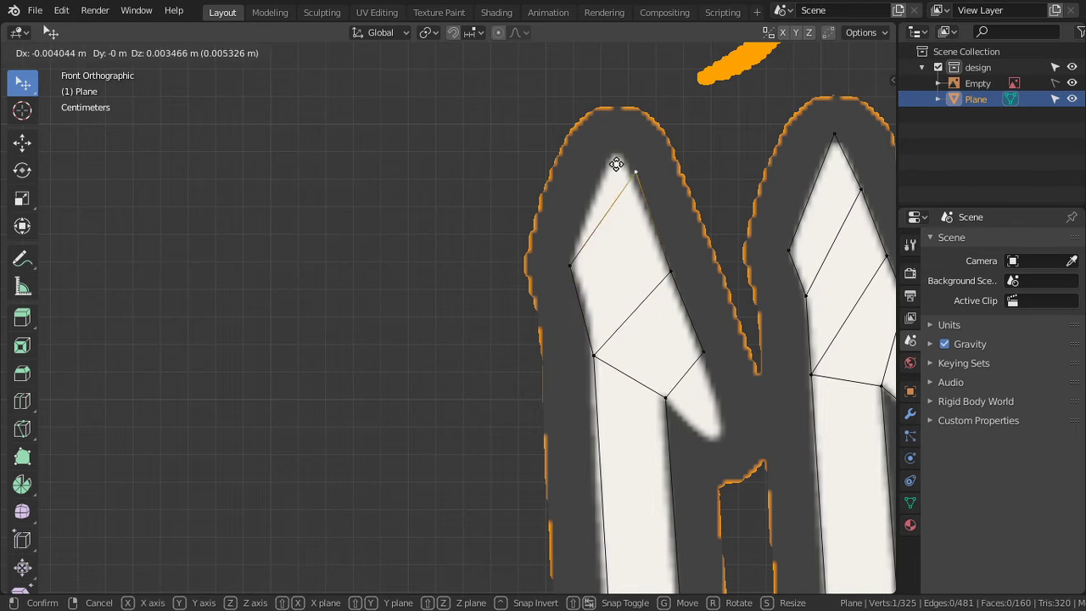
click(657, 250)
Step: Extrude a short side branch from the quad's bottom toward the stroke's side notch
scroll(656, 339, up, 2)
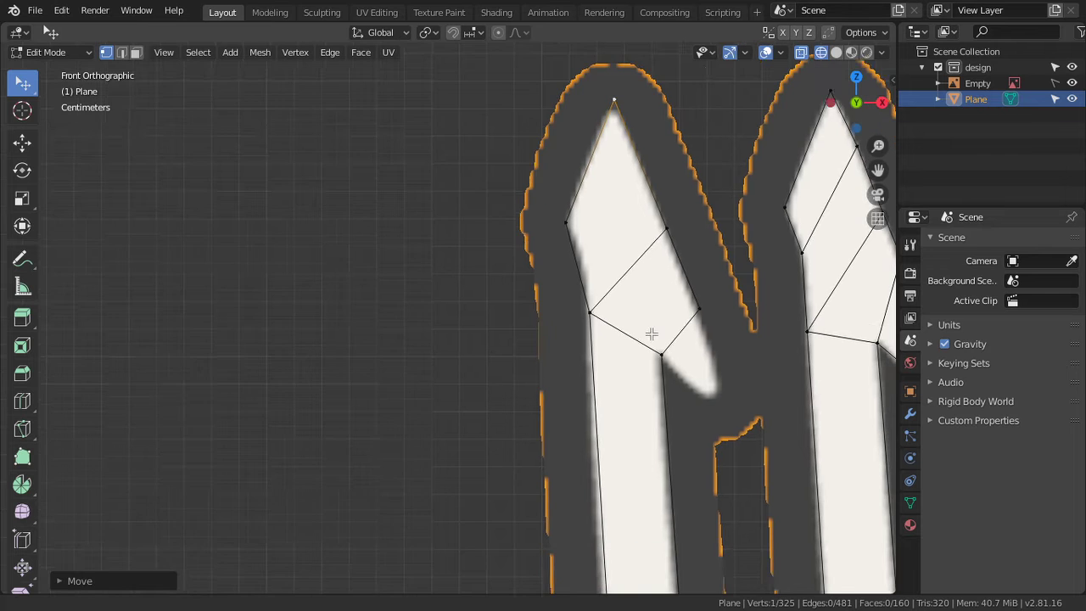
shift+middle_drag(720, 396, 538, 368)
click(561, 343)
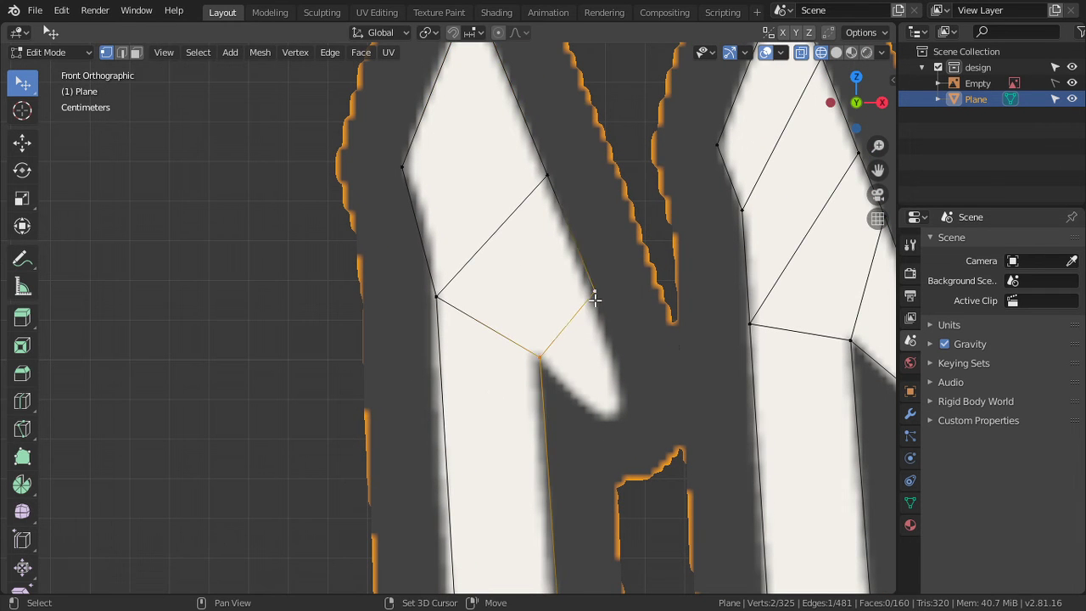
key(e)
click(670, 388)
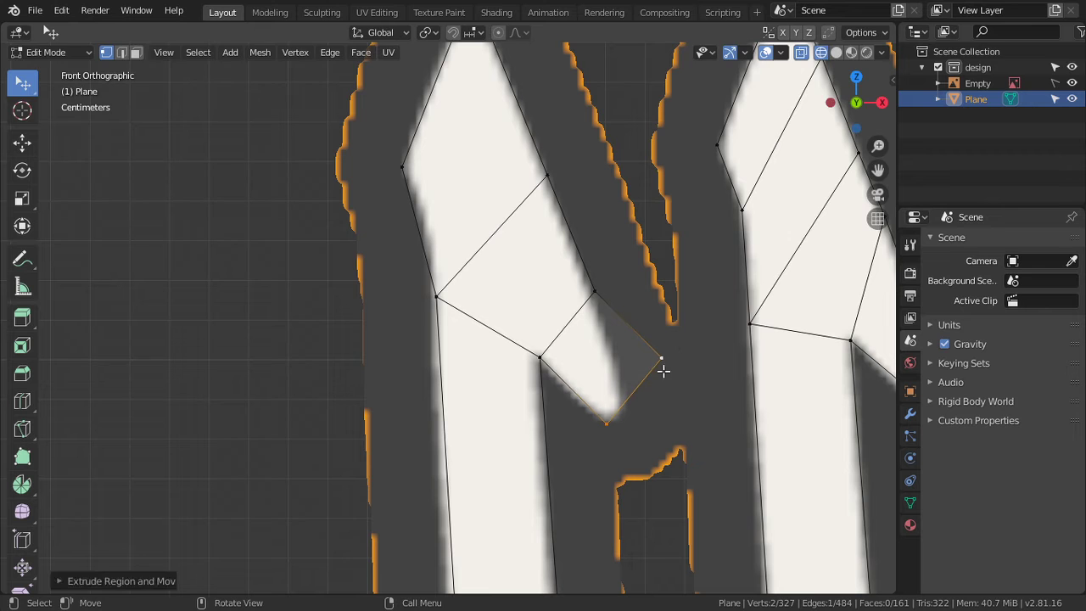
key(g)
click(611, 453)
scroll(611, 453, down, 4)
mouse_move(611, 453)
shift+middle_down()
mouse_move(611, 319)
mouse_move(580, 419)
mouse_move(620, 250)
shift+middle_up()
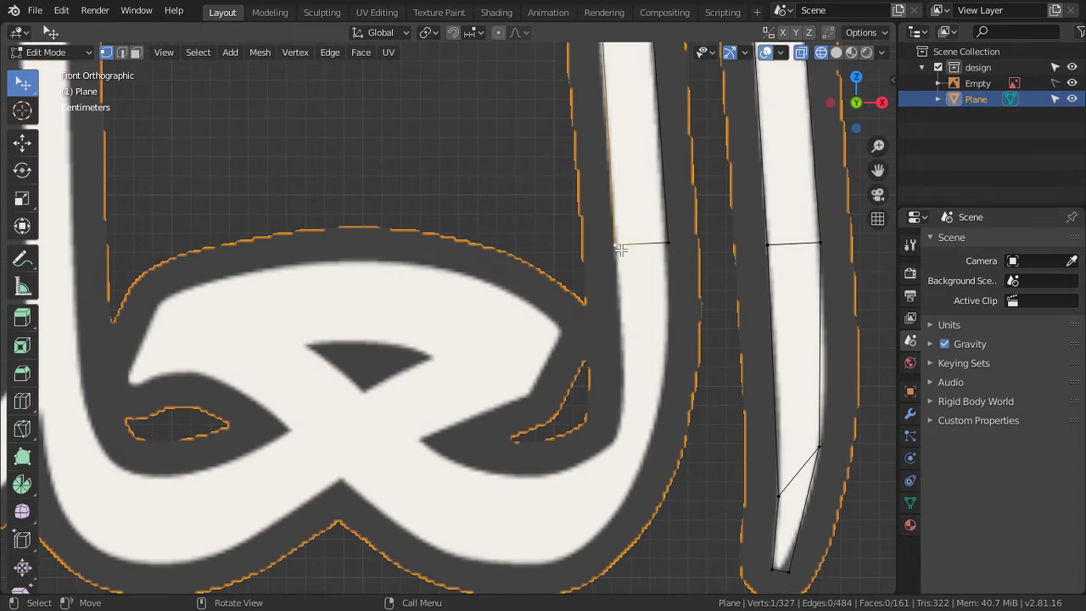
Step: Extrude faces down the stroke and around its curve, fitting each vertex to the outline
key(e)
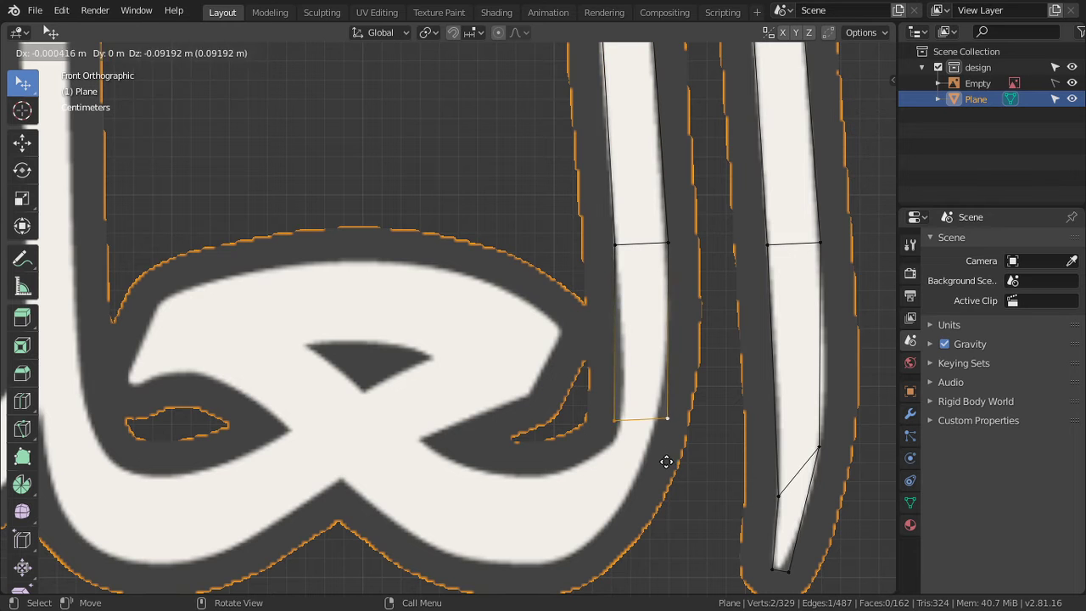
click(694, 393)
click(692, 395)
key(g)
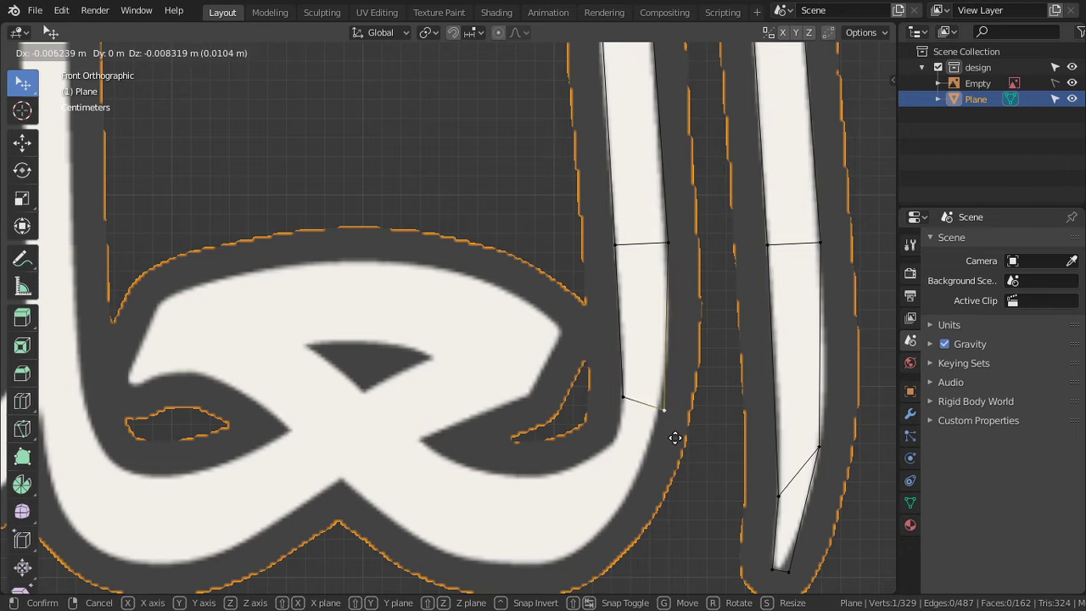
click(670, 445)
shift+click(636, 412)
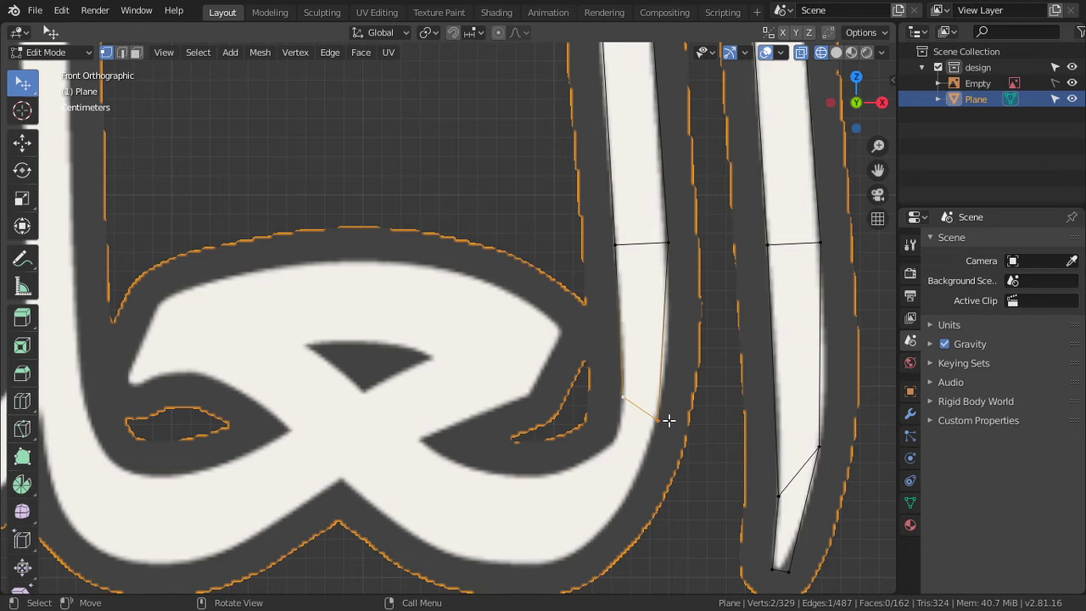
key(e)
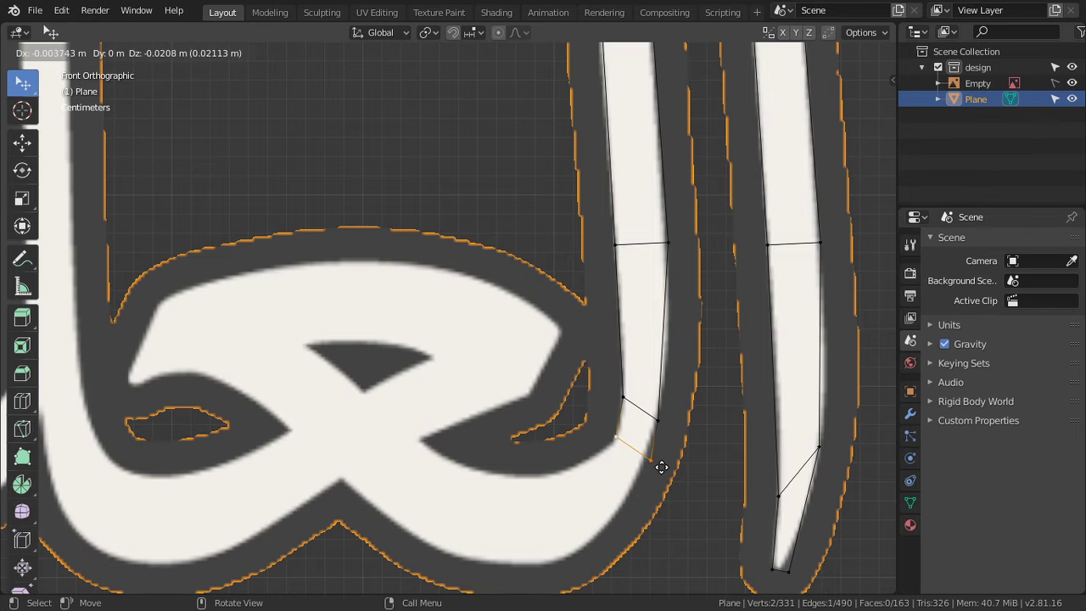
click(661, 467)
click(653, 465)
key(g)
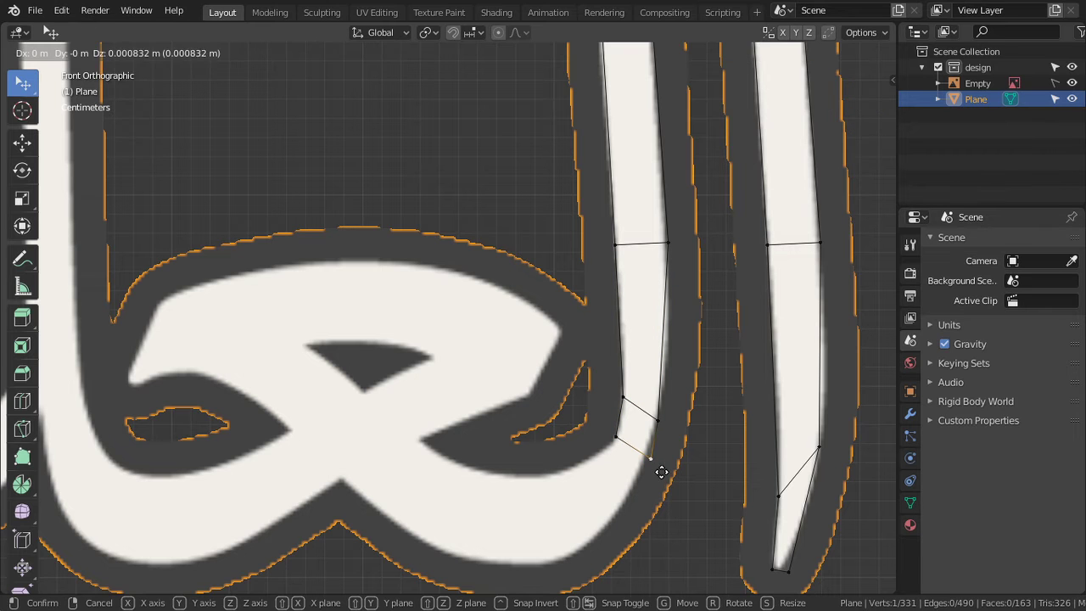
click(660, 467)
Step: Extrude a long face along the bend, stretching it across the letter's lower curve
shift+click(617, 438)
key(e)
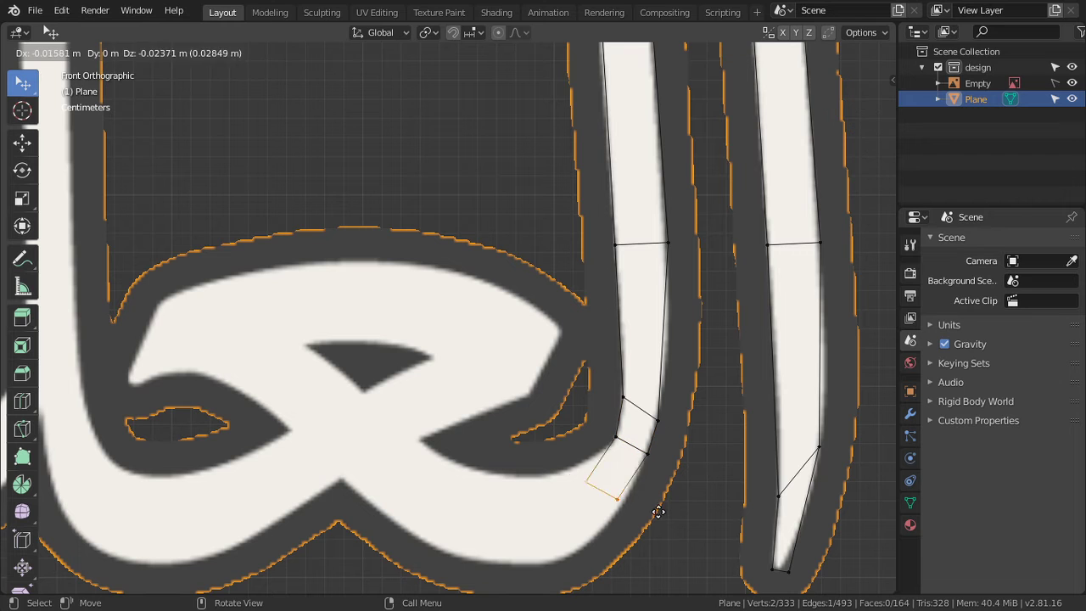
click(507, 461)
click(463, 468)
key(g)
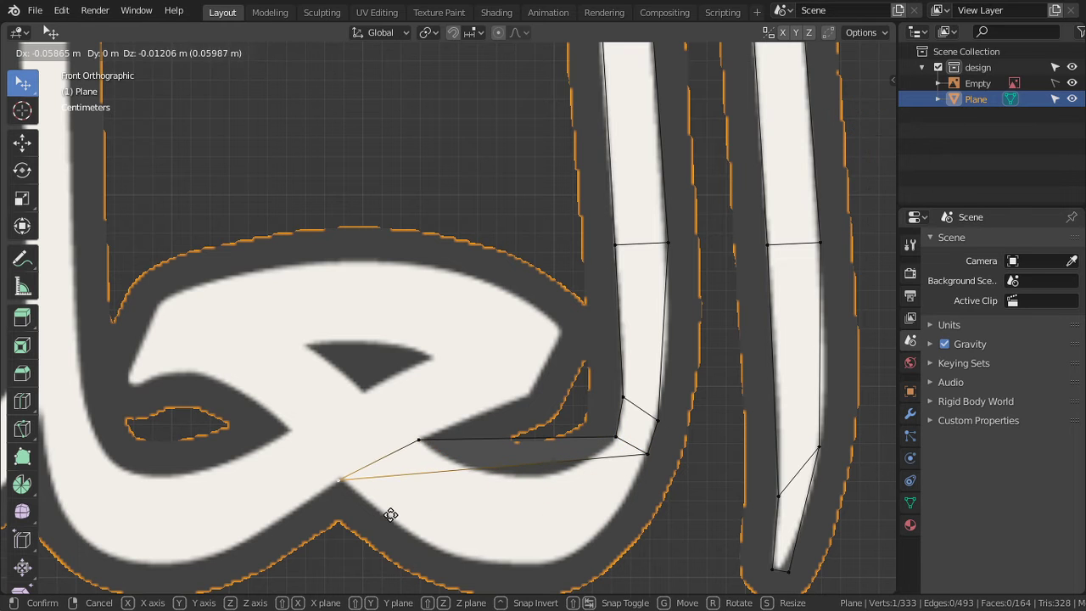
click(385, 516)
Step: Loop cut the long curved face with two edge loops and slide them downward
key(ctrl+r)
scroll(515, 477, up, 1)
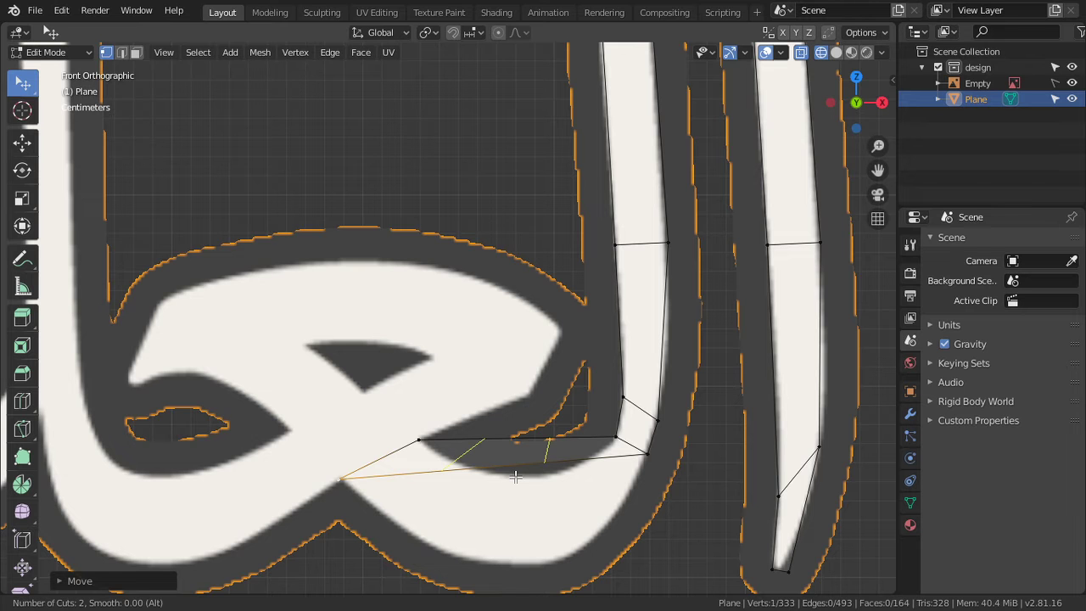
click(516, 477)
click(515, 481)
key(g)
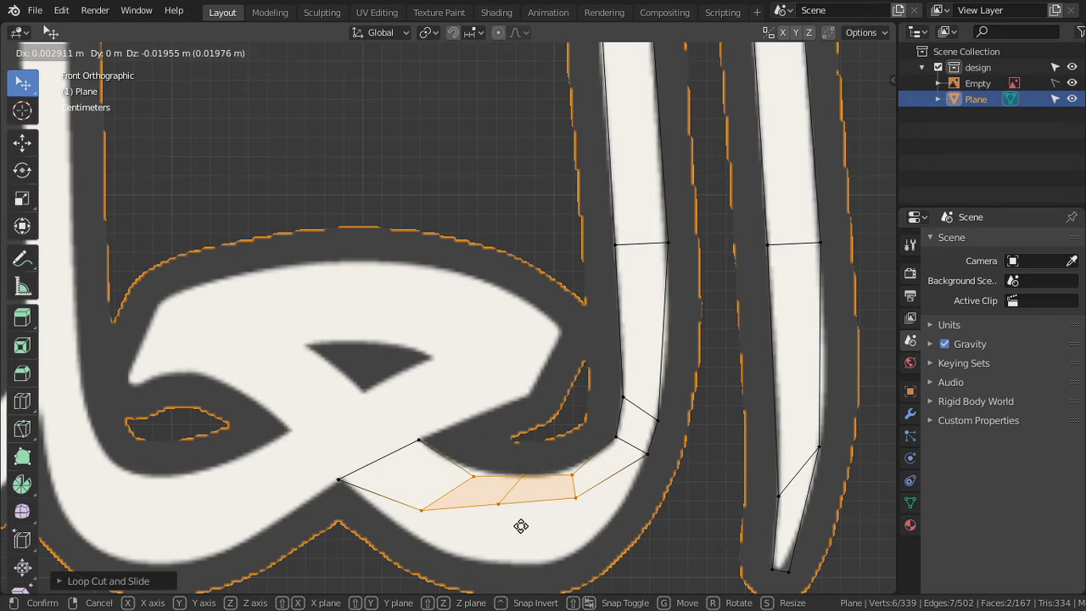
click(513, 525)
scroll(534, 524, up, 2)
shift+middle_drag(542, 525, 549, 367)
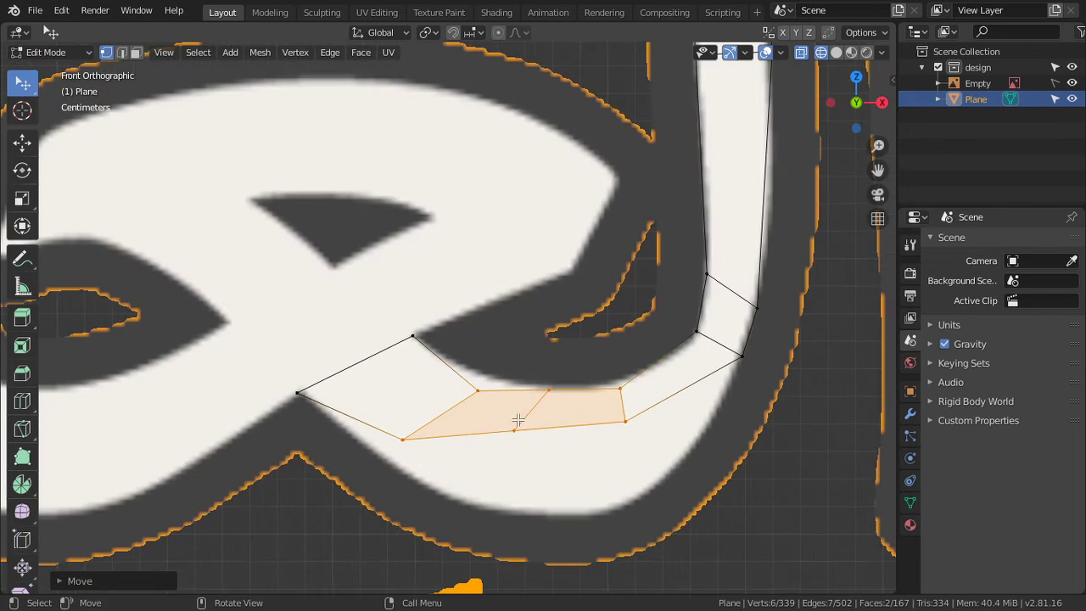
Step: Move two vertices on the curve's outer edge up onto the stroke outline
click(491, 402)
key(g)
click(489, 381)
click(614, 392)
key(g)
click(624, 379)
Step: Move three inner-edge vertices down so they follow the curve's inner outline
shift+middle_drag(636, 439, 573, 340)
click(587, 357)
key(g)
click(642, 417)
click(477, 344)
key(g)
click(529, 435)
click(382, 356)
key(g)
click(407, 421)
Step: Toggle out of and back into Edit Mode and center the curved mesh in view
scroll(412, 420, down, 3)
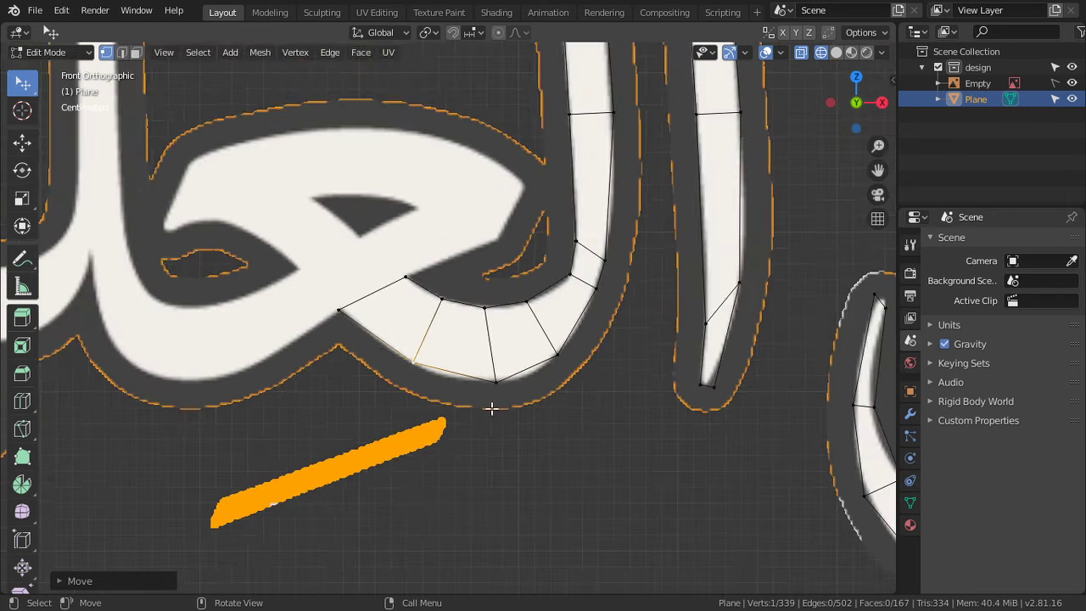
key(Tab)
scroll(504, 395, up, 2)
key(Tab)
mouse_move(504, 396)
shift+middle_down()
mouse_move(446, 331)
mouse_move(594, 424)
shift+middle_up()
scroll(600, 427, up, 3)
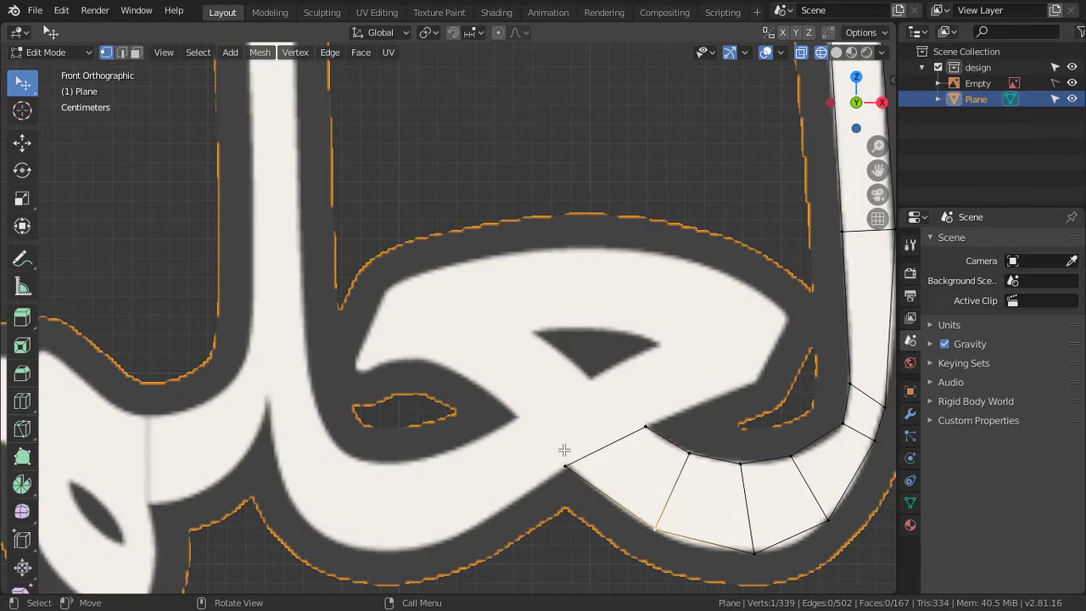
Step: Extrude the end and inner-curve edges up the loop, then merge duplicate vertices by distance
key(e)
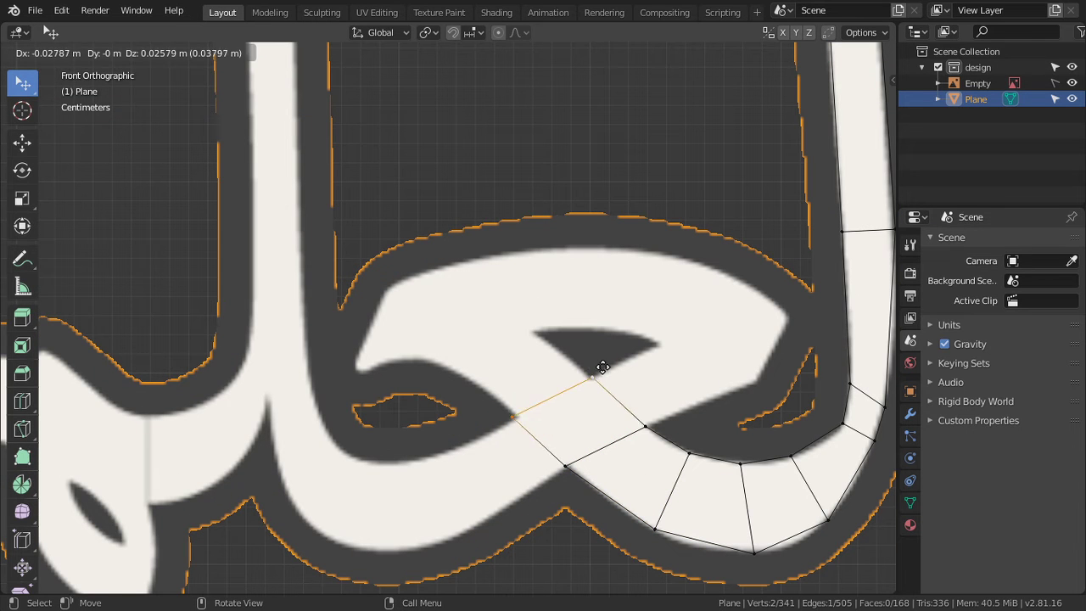
click(600, 368)
alt+shift+click(615, 374)
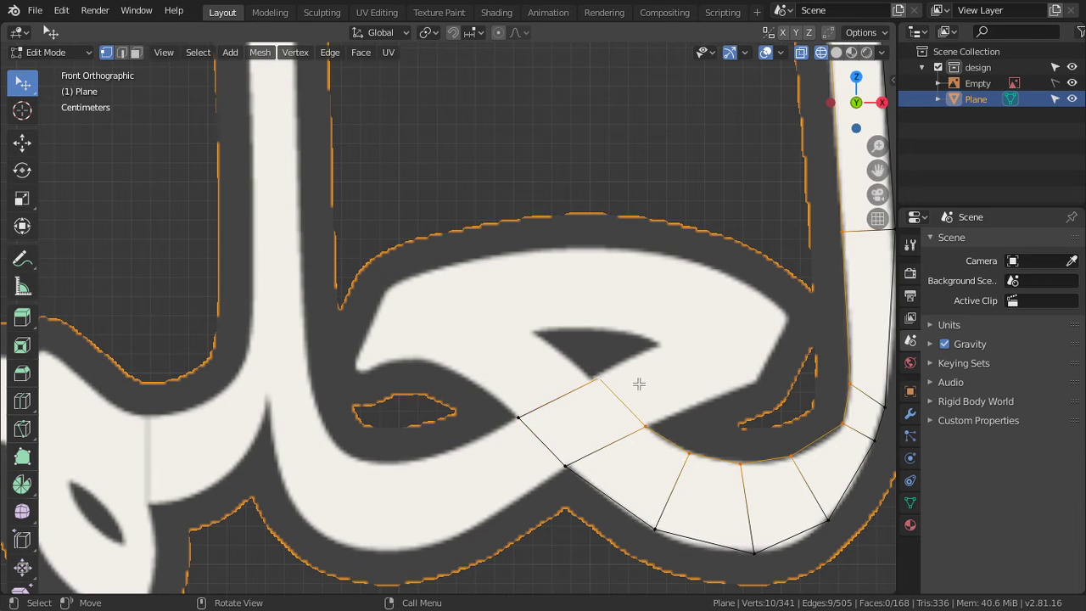
key(e)
click(608, 370)
key(g)
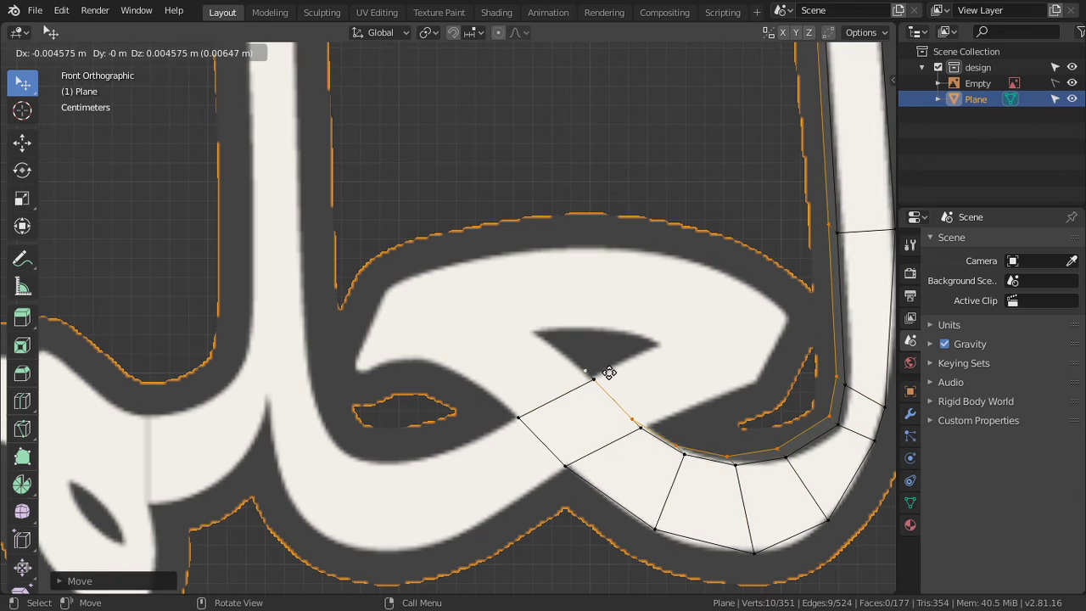
key(Escape)
key(a)
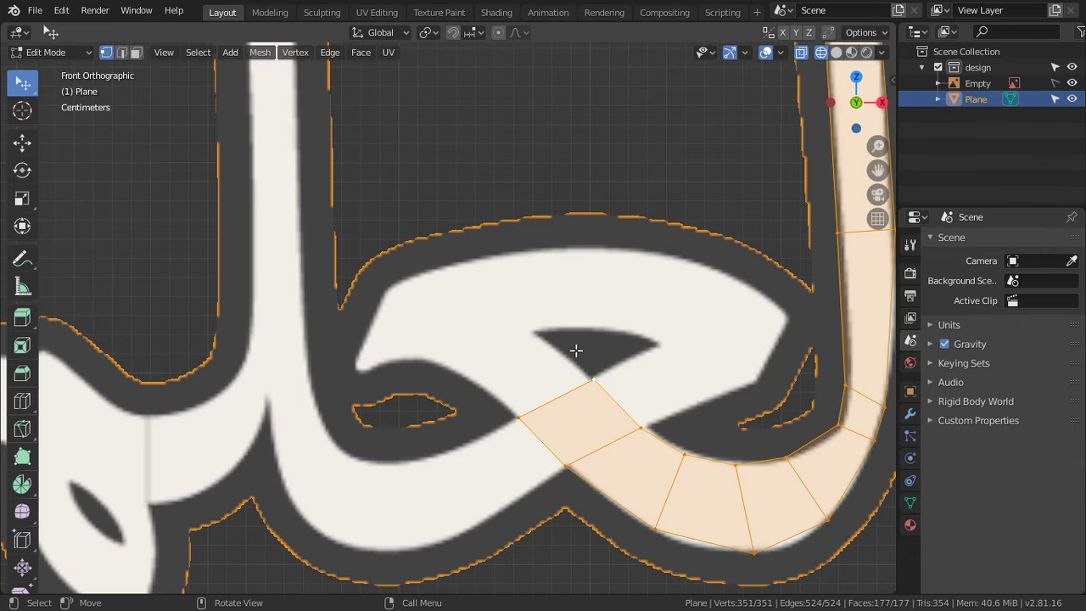
key(m)
click(555, 405)
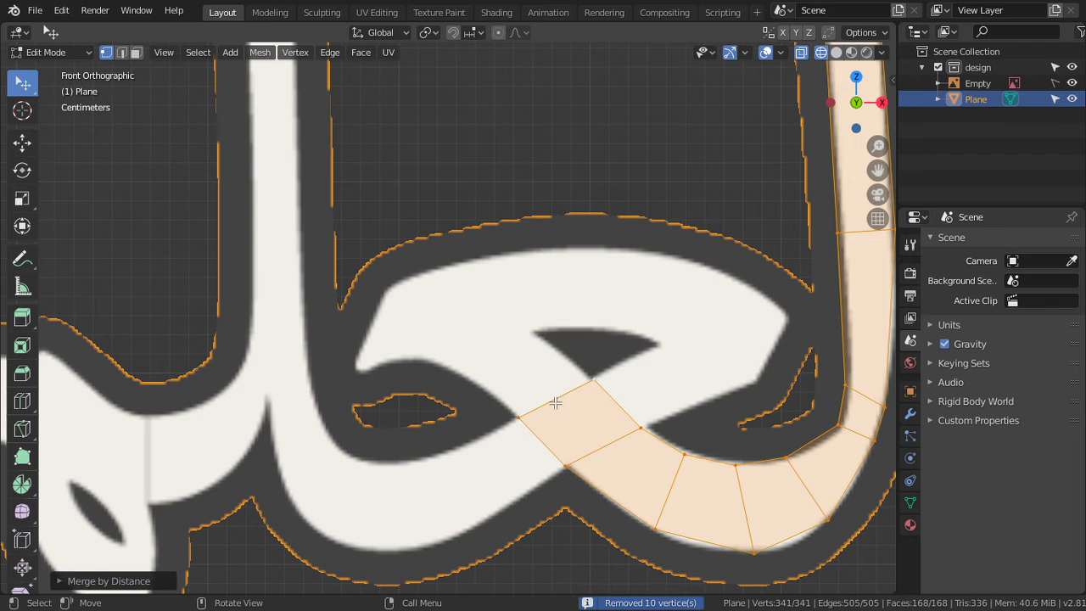
Step: Extrude two more faces along the loop and pull the top vertex up-left onto the outline
click(533, 406)
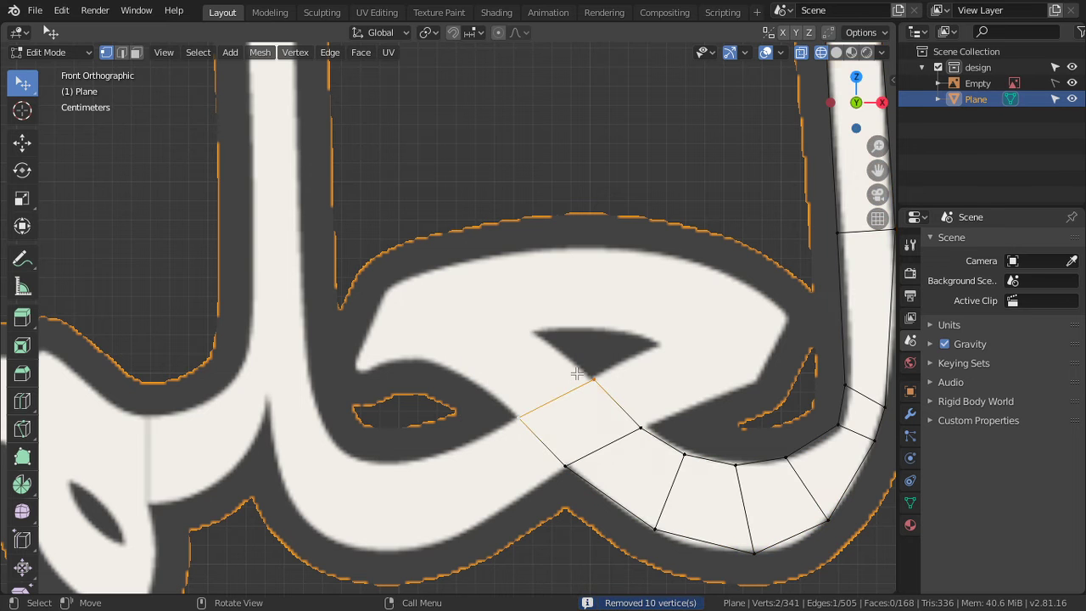
key(e)
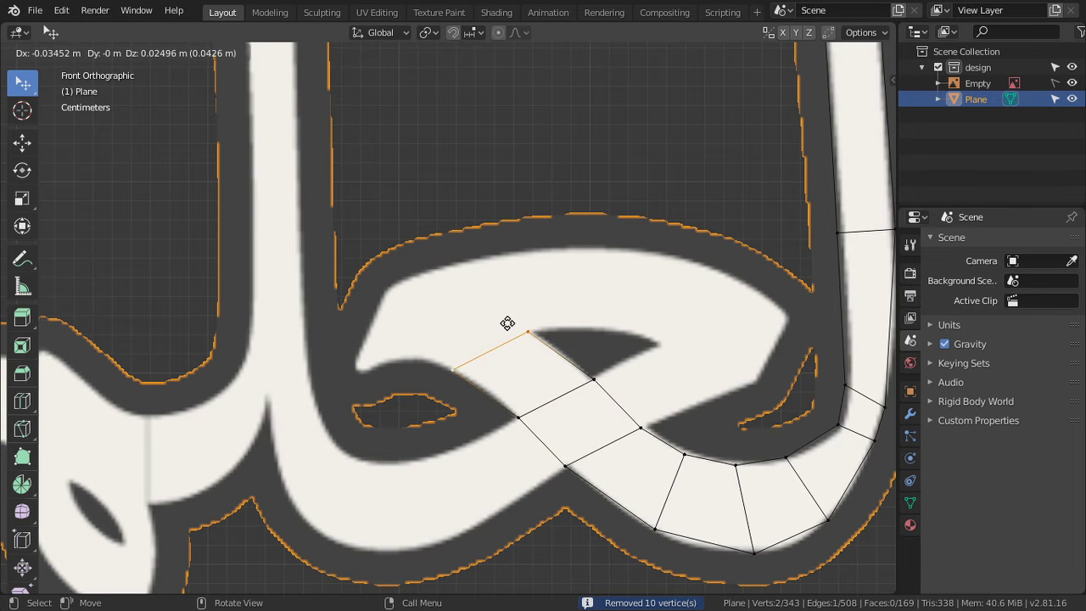
click(508, 323)
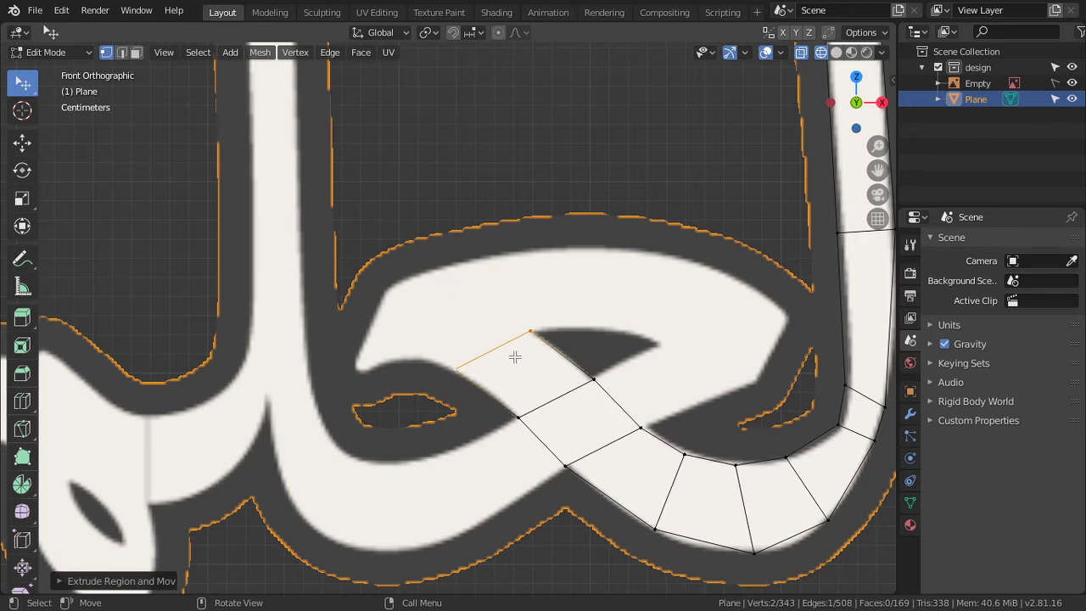
scroll(514, 358, up, 2)
key(e)
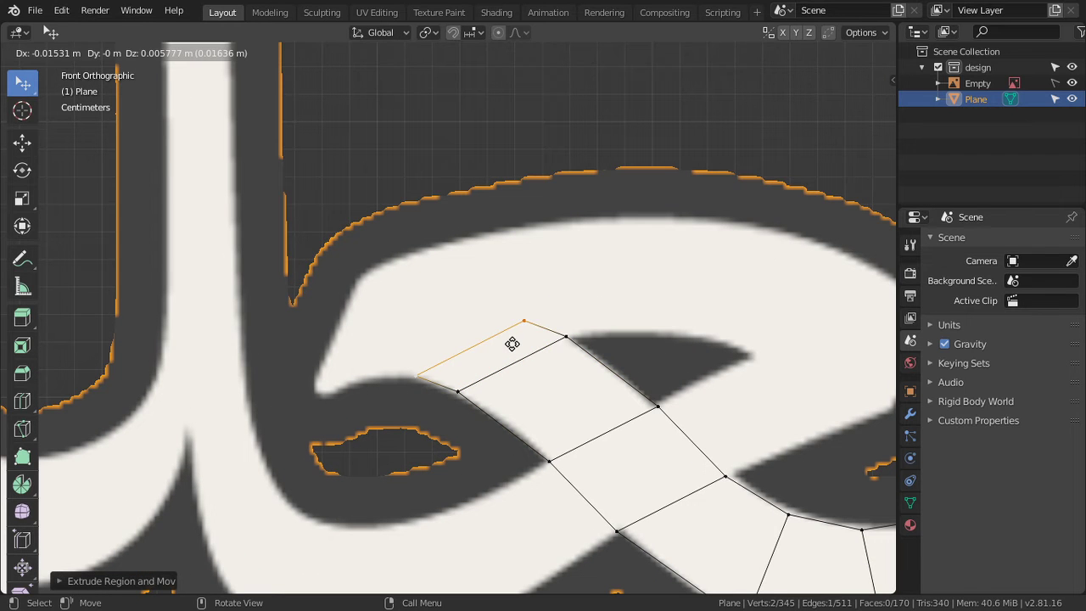
click(511, 344)
click(520, 320)
key(g)
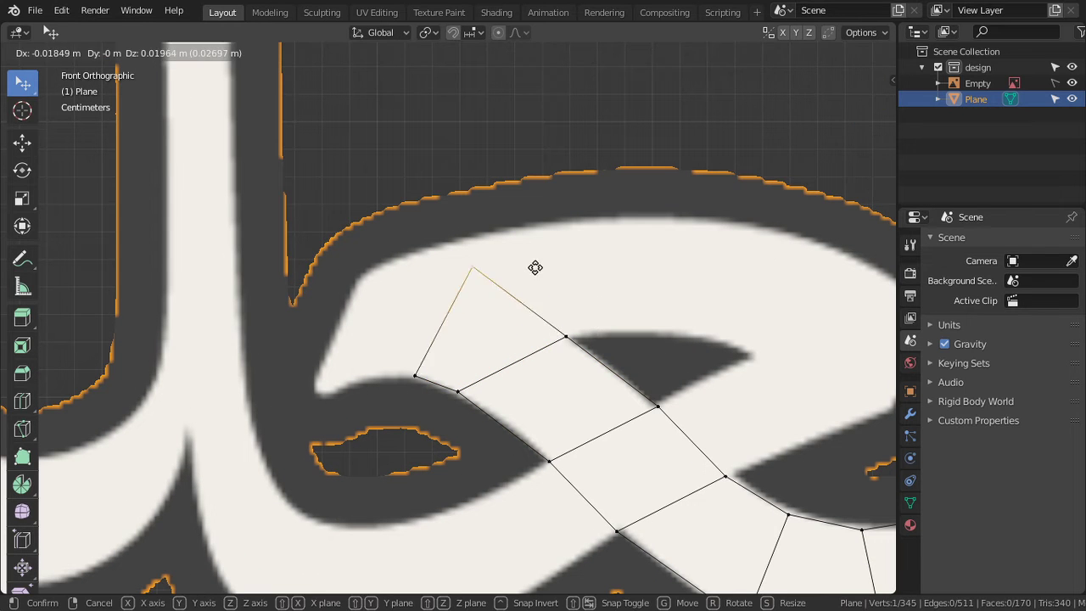
click(473, 260)
Step: Extrude the left edge out to the loop's pointed tip
shift+click(414, 376)
key(e)
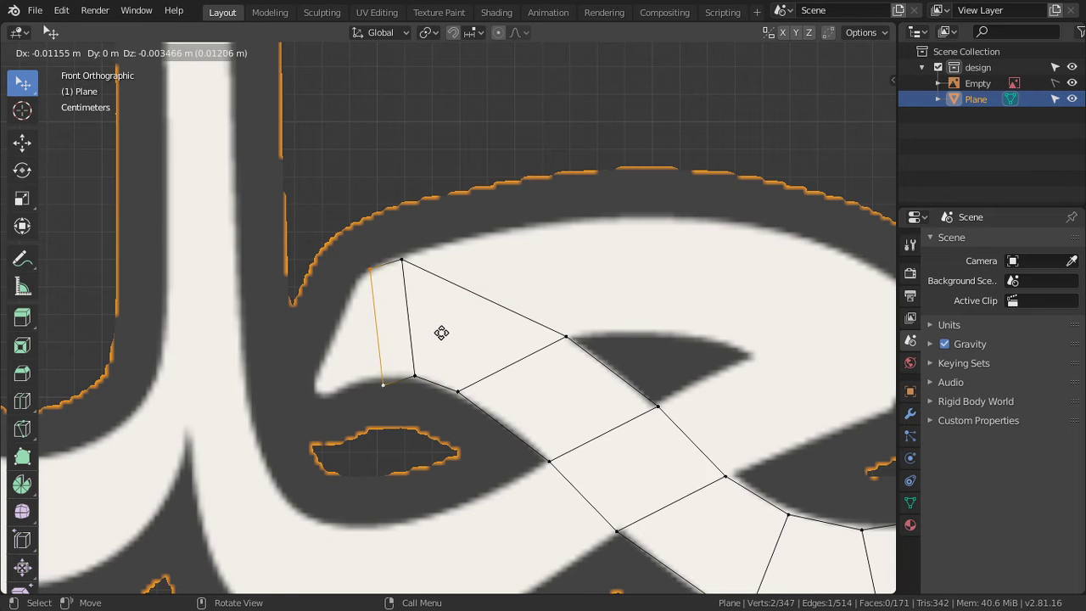
click(433, 335)
click(414, 378)
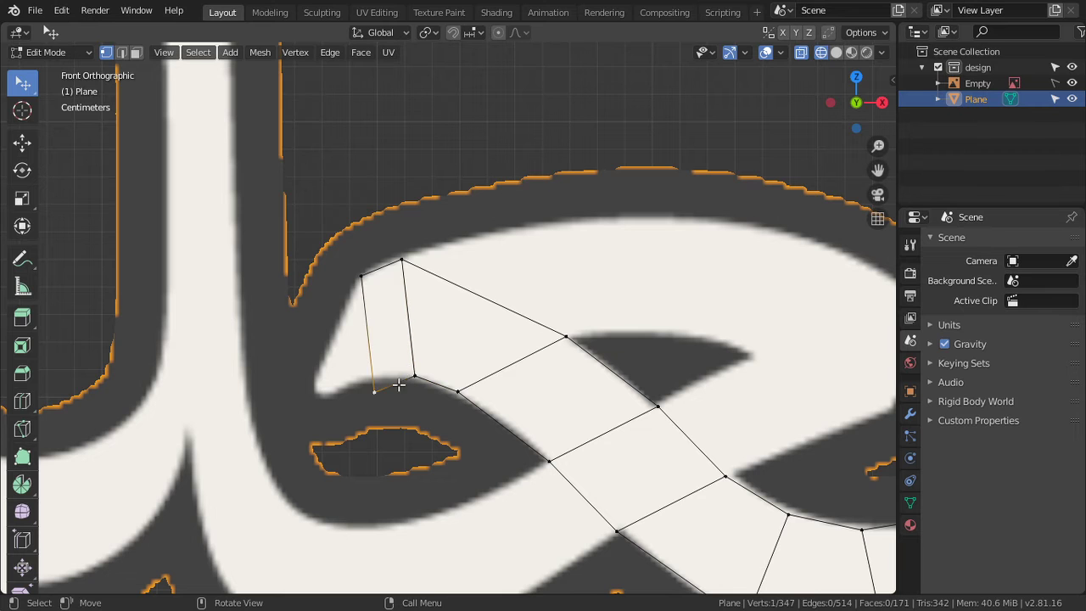
key(g)
click(329, 375)
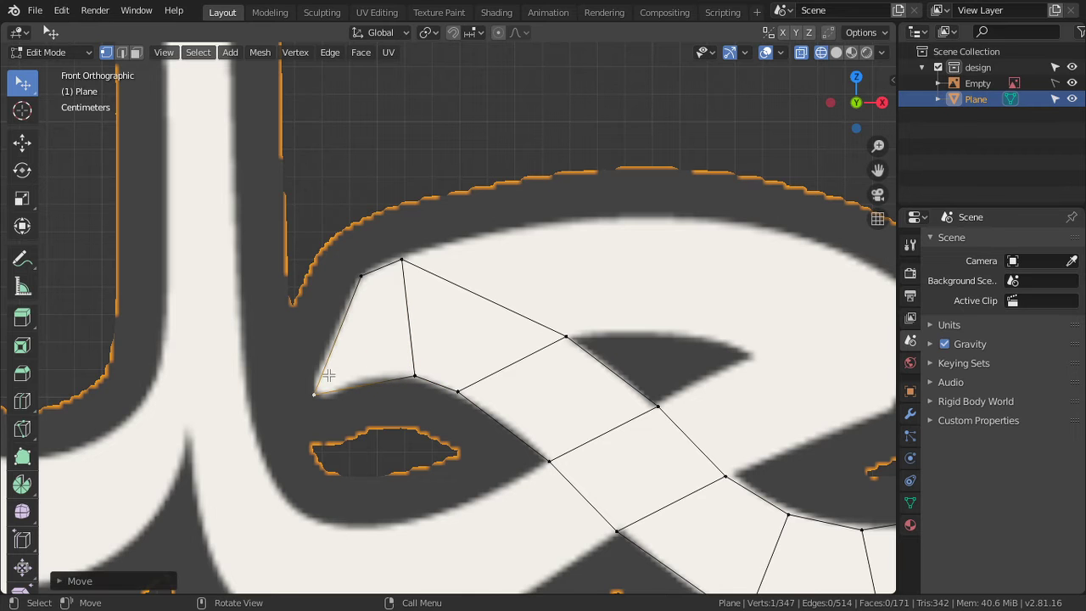
Step: Extrude the loop's top edge rightward and fit its vertex onto the outline
shift+middle_drag(564, 346, 510, 390)
click(511, 387)
shift+click(349, 312)
key(e)
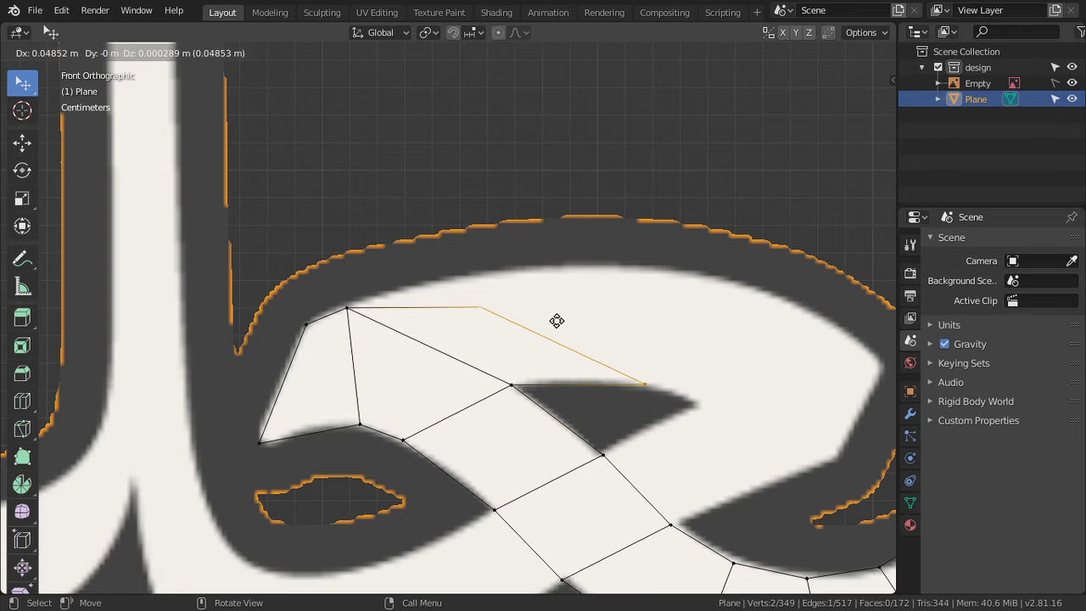
click(539, 321)
click(462, 306)
key(g)
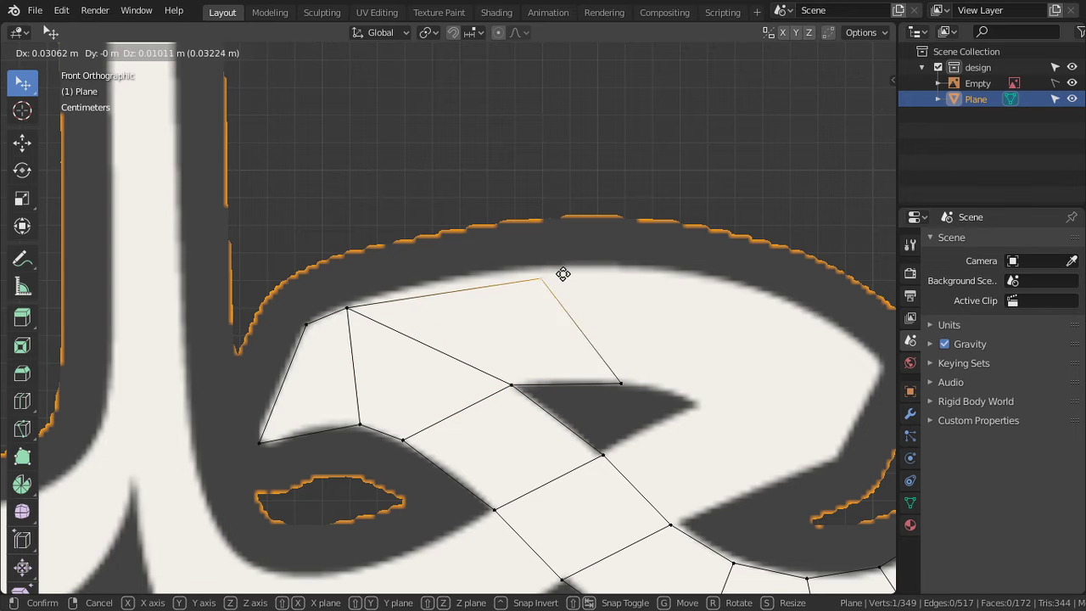
click(635, 265)
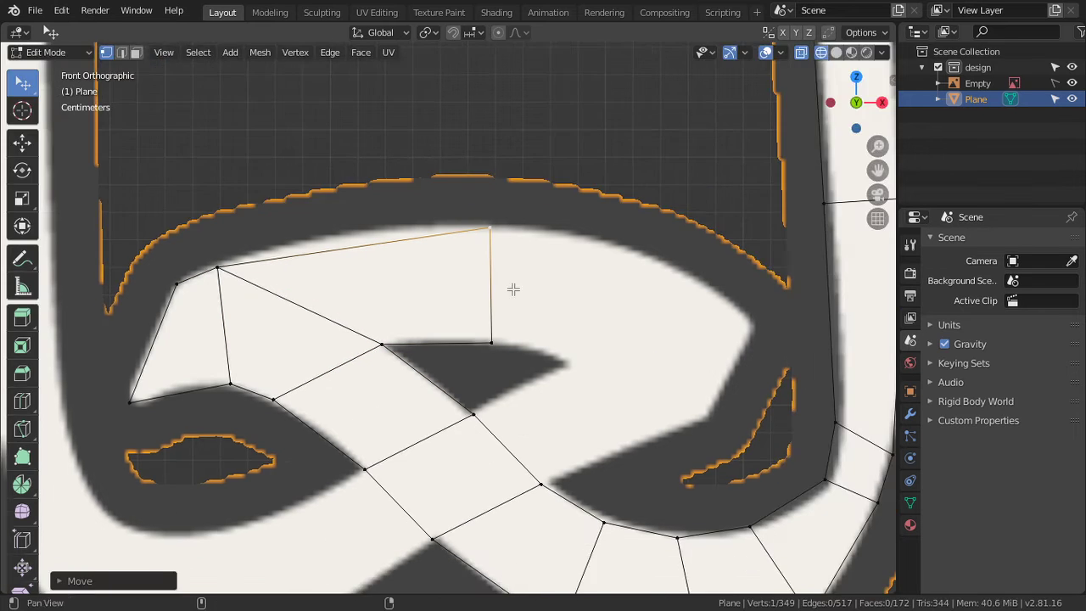
Step: Extrude one more face right and place its vertex at the loop's end
shift+middle_drag(642, 332, 512, 291)
key(e)
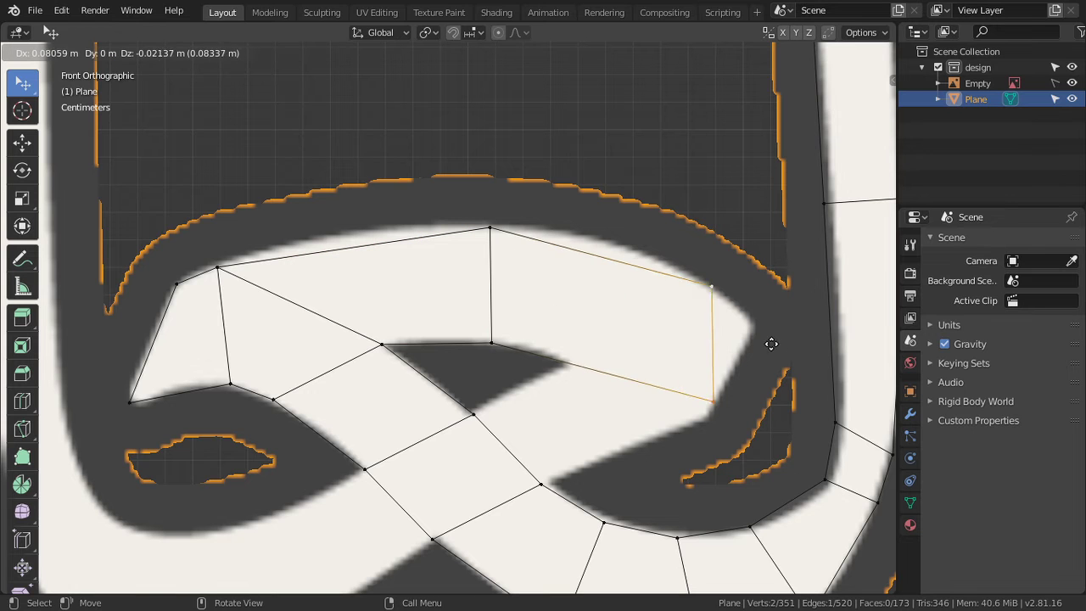
click(759, 358)
click(709, 311)
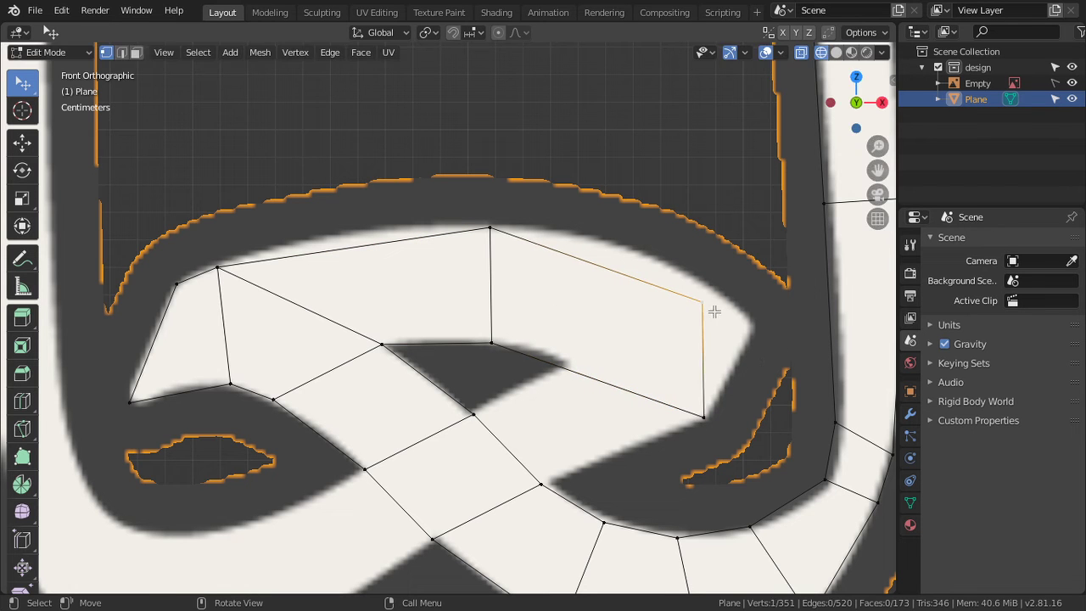
key(g)
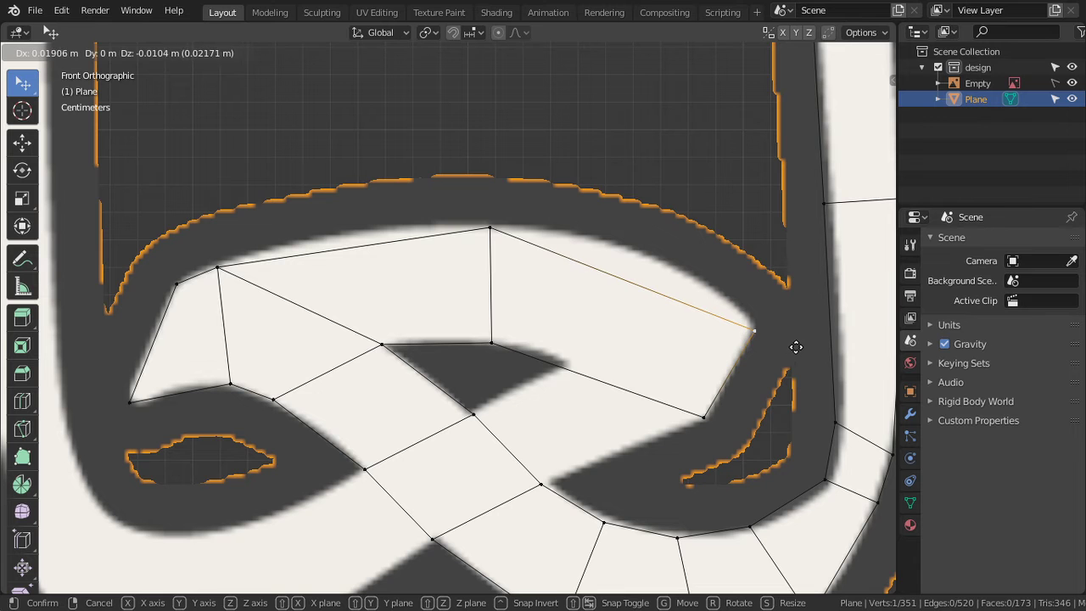
click(797, 348)
Step: Add a centred loop cut through the long face and save writing01.blend
key(ctrl+r)
click(692, 311)
right_click(692, 312)
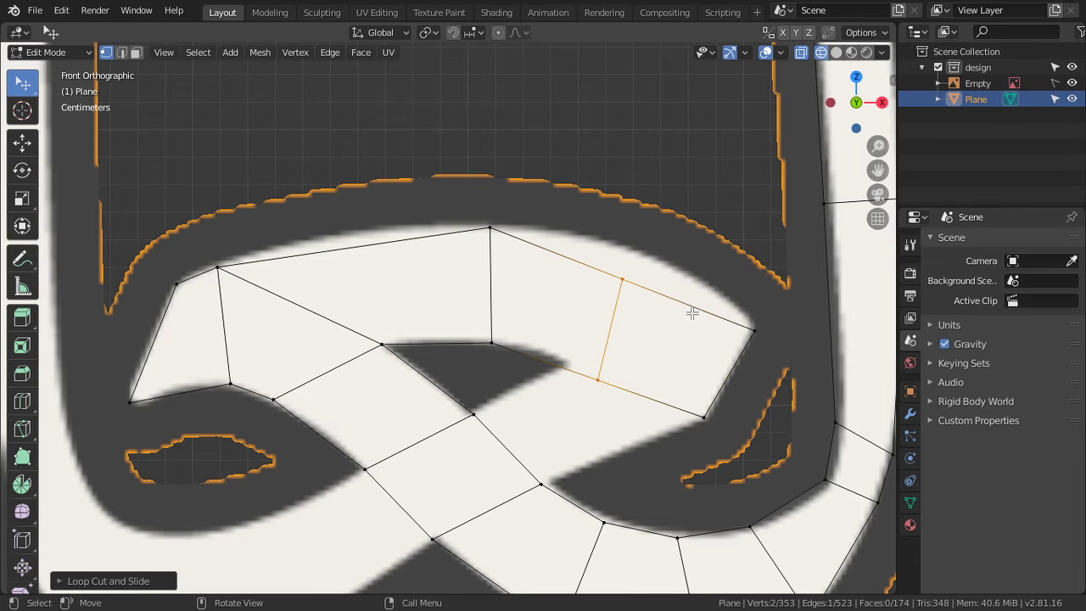
click(687, 366)
key(KP_5)
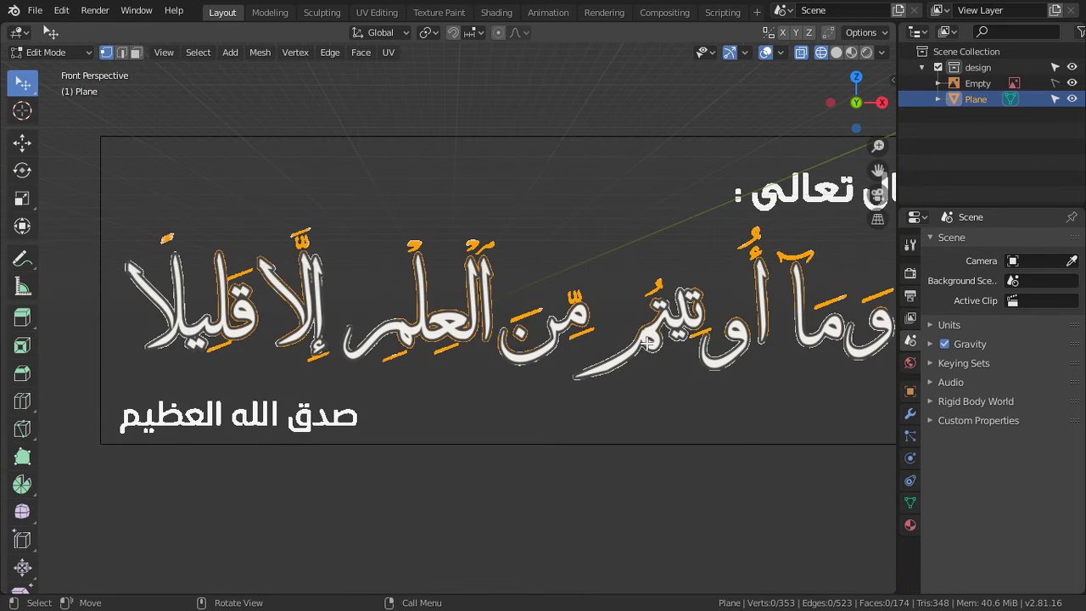
key(KP_5)
key(ctrl+s)
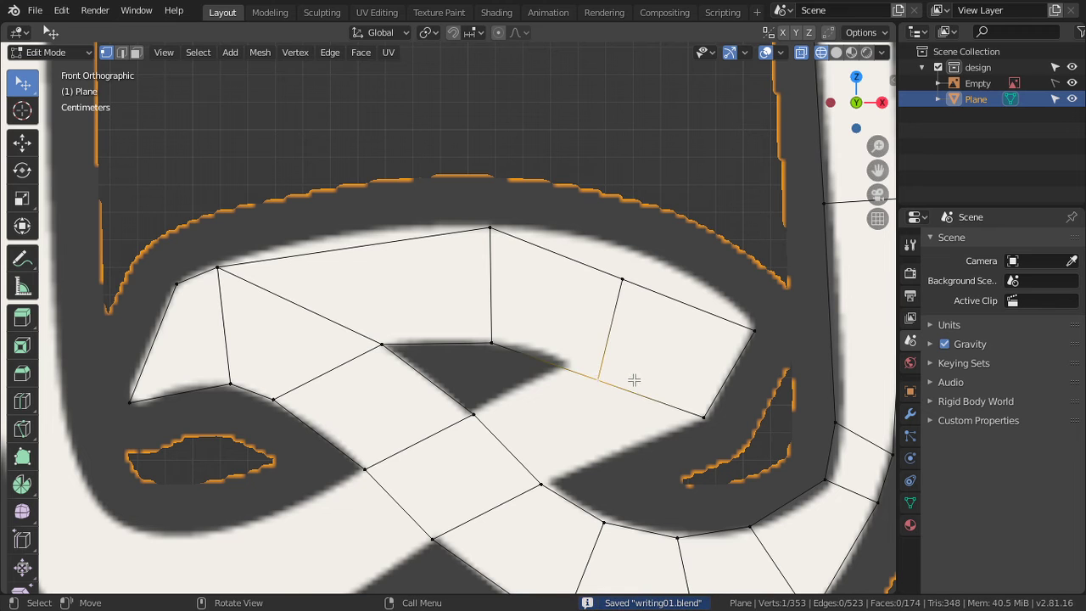
Step: Fit the loop cut's lower and upper vertices onto the outline
key(g)
click(603, 366)
click(618, 276)
key(g)
click(616, 241)
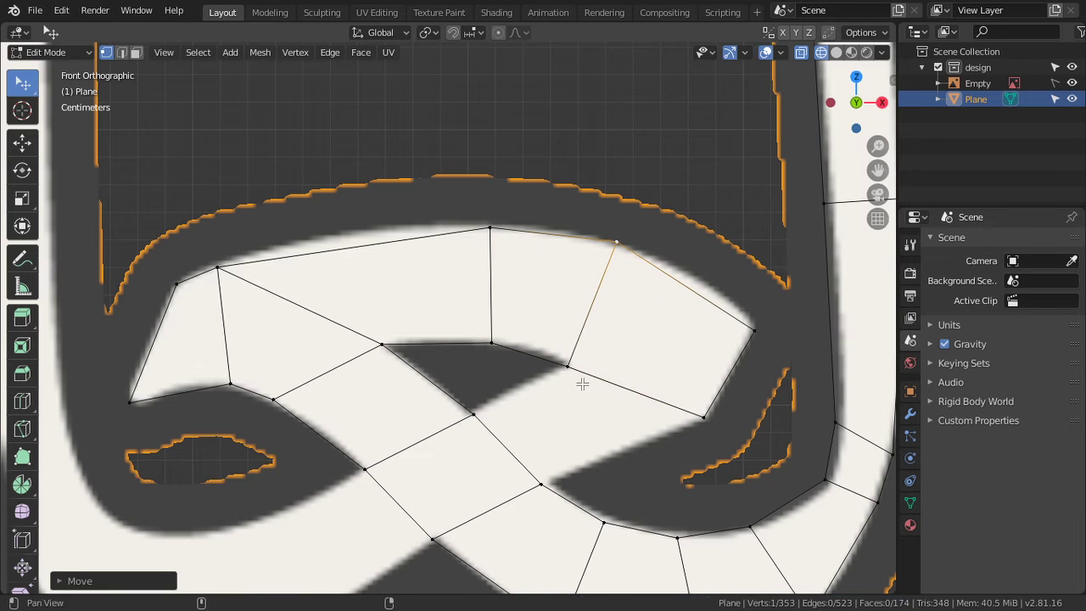
Step: Fill a face joining the loop back to the vertical stroke
shift+middle_drag(654, 424, 658, 366)
click(684, 357)
shift+click(544, 425)
key(f)
key(Tab)
key(Tab)
shift+middle_drag(394, 409, 563, 407)
Step: Extrude two faces down-left along the bottom curve, fitting vertices to the outline
click(568, 409)
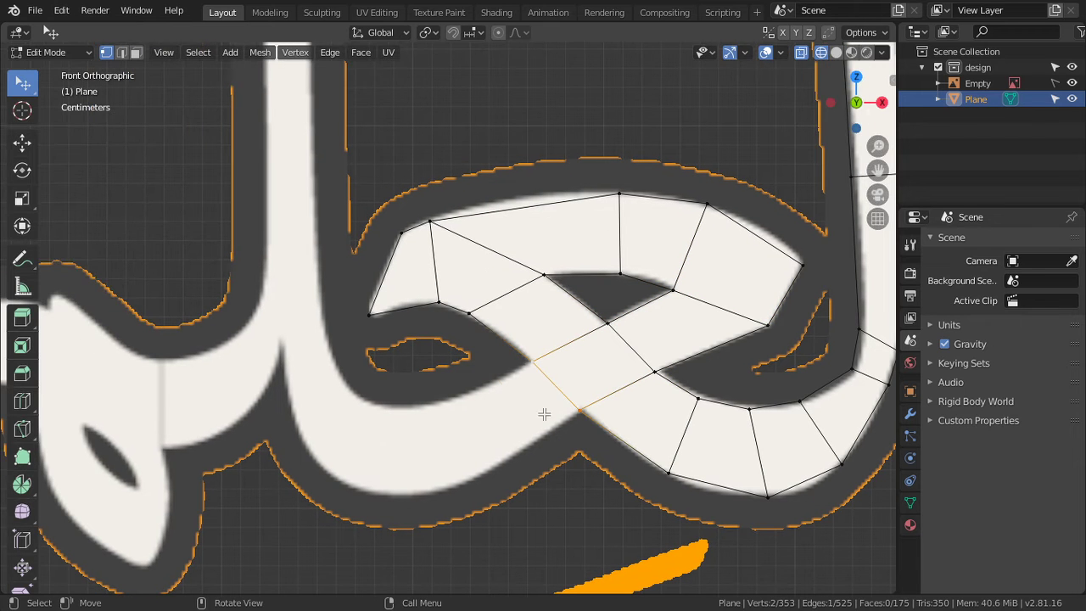
key(e)
click(474, 443)
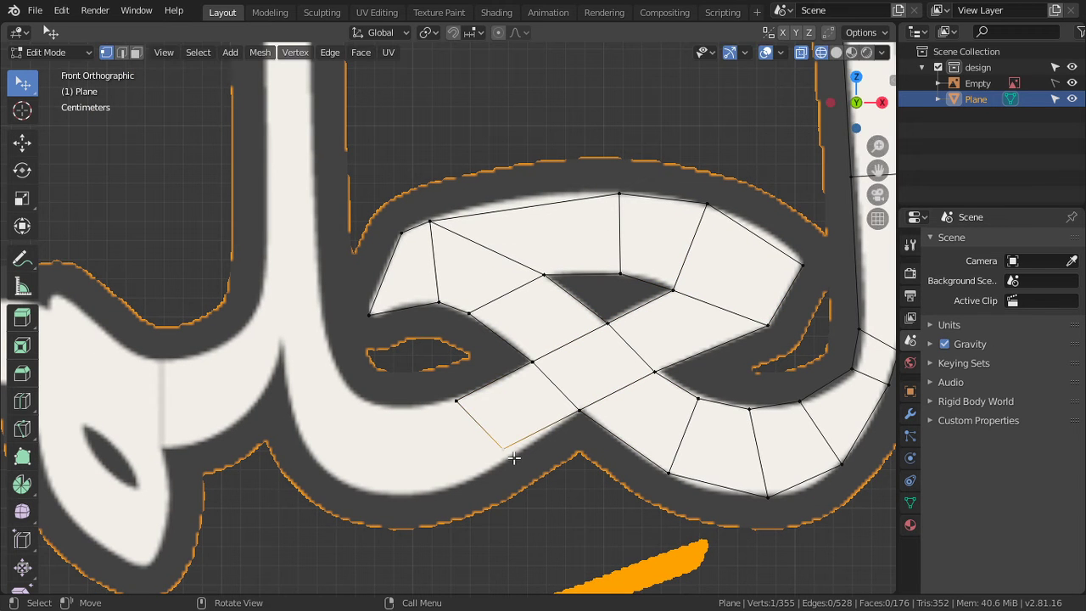
key(g)
click(514, 477)
key(e)
click(434, 464)
click(416, 467)
key(g)
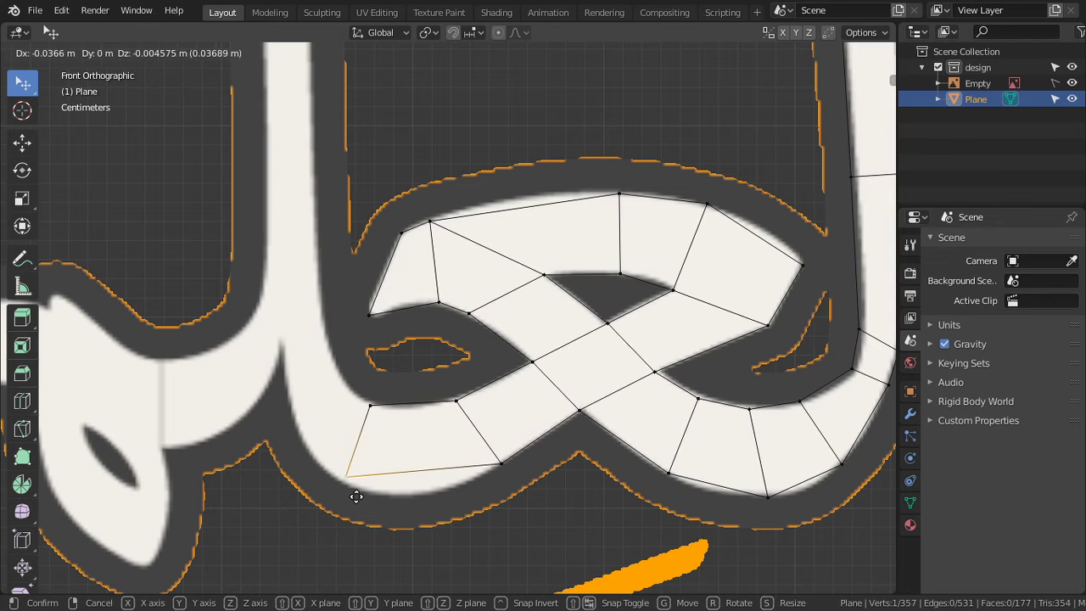
click(348, 498)
Step: Add a centred edge loop across the lower face and lower its bottom vertex
key(ctrl+r)
click(381, 479)
right_click(405, 476)
key(g)
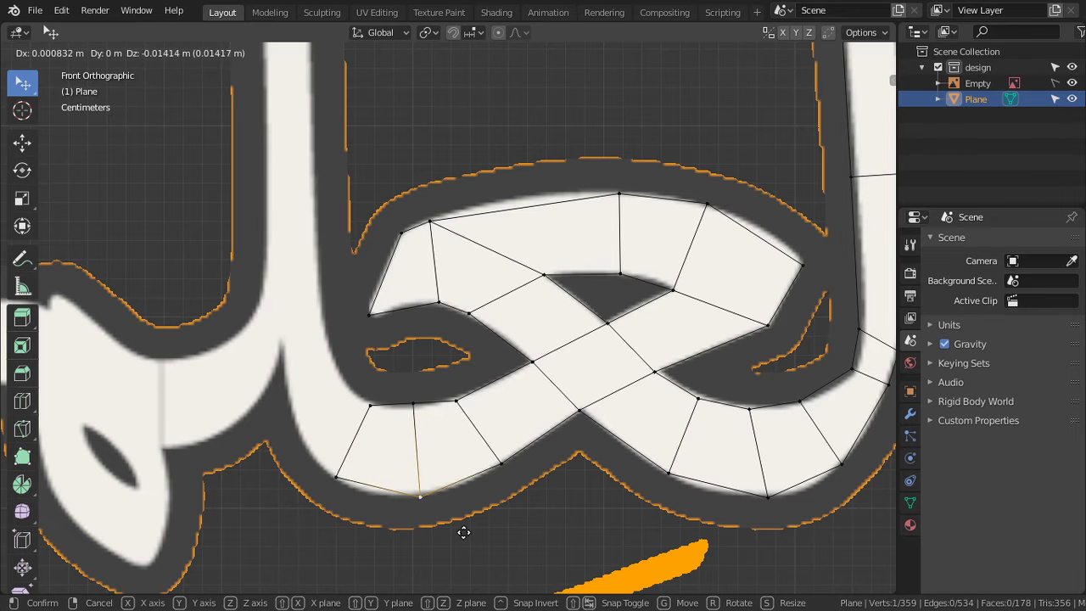
click(463, 532)
Step: Extrude the strip's left end upward toward the vertical stroke and fit the new vertex
shift+click(339, 477)
shift+middle_drag(409, 438, 432, 477)
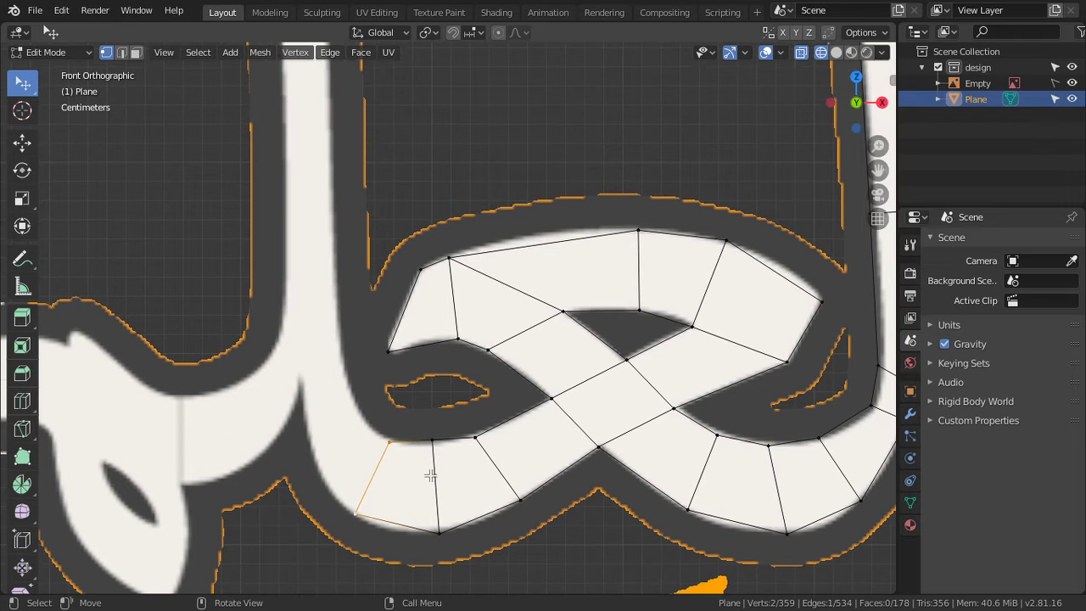
key(e)
click(360, 327)
click(353, 316)
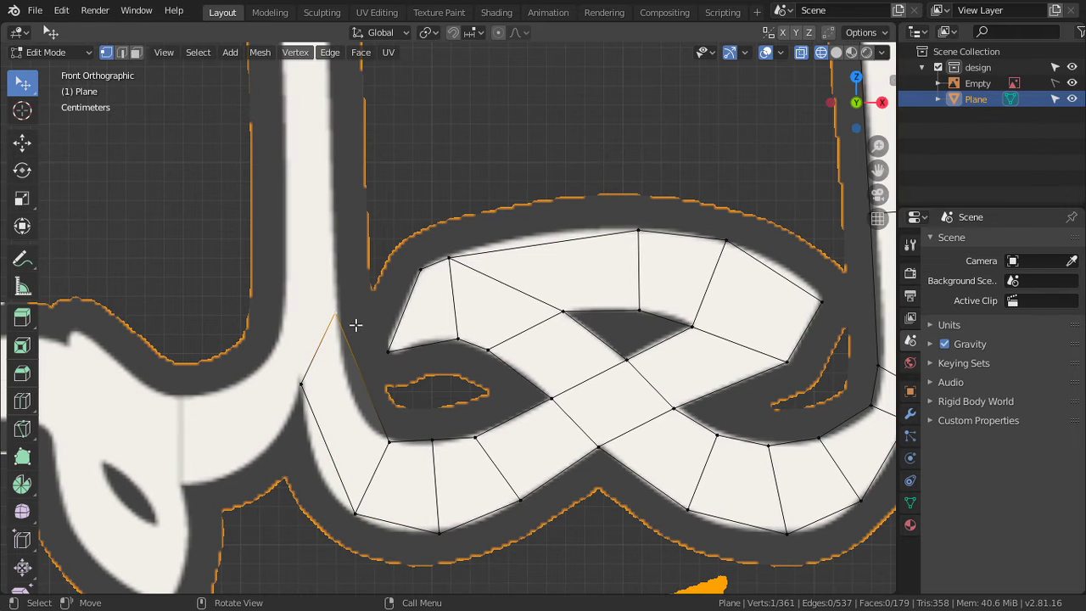
key(g)
click(370, 415)
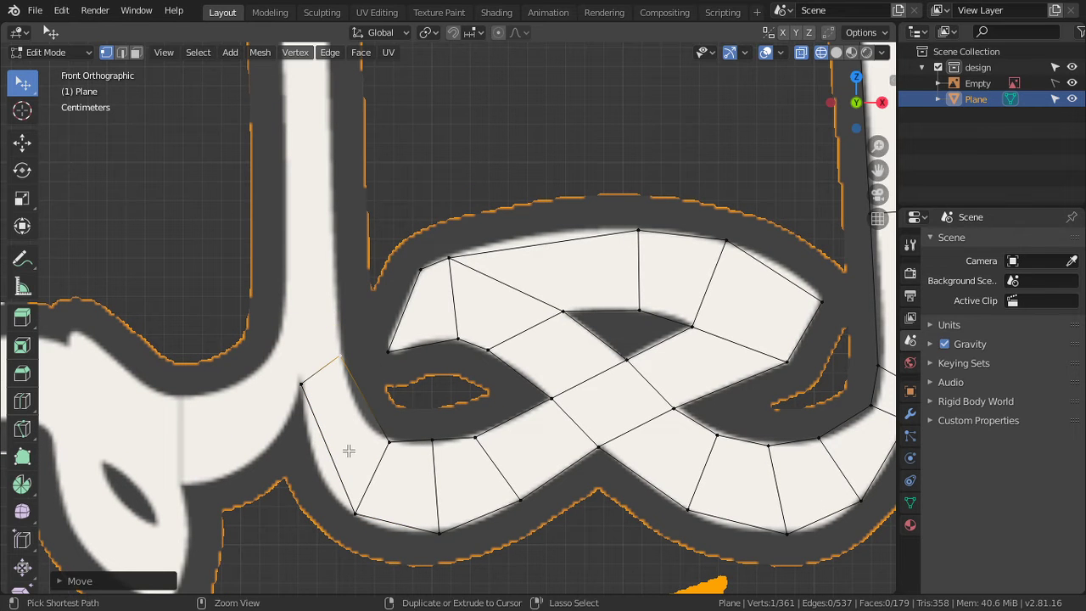
shift+click(344, 355)
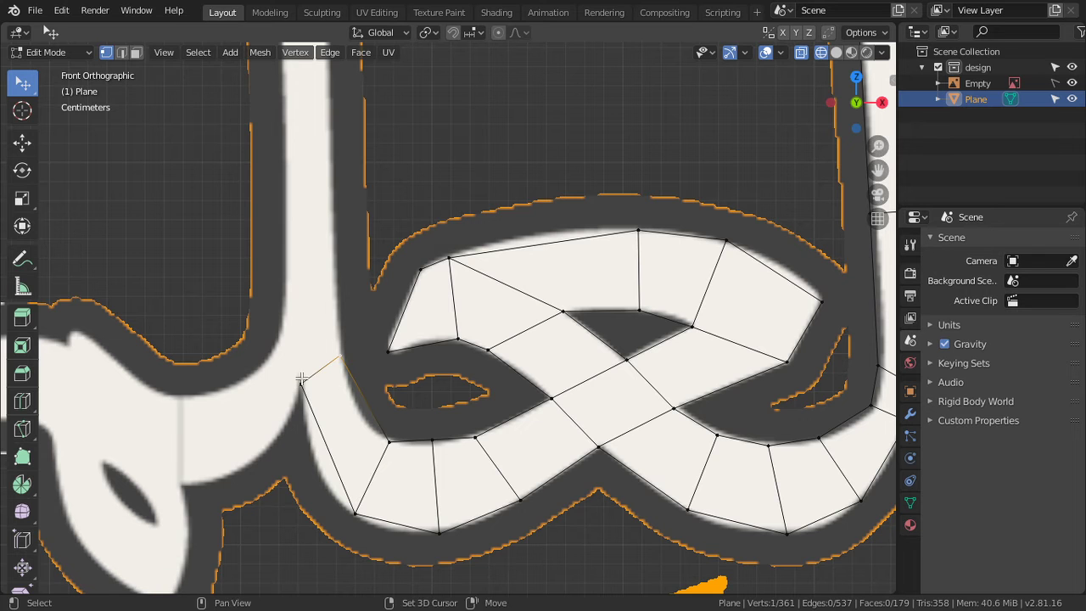
Step: Extrude the selected edge upward into a new face at the stroke's base
scroll(399, 373, down, 1)
scroll(426, 381, down, 3)
scroll(437, 427, down, 1)
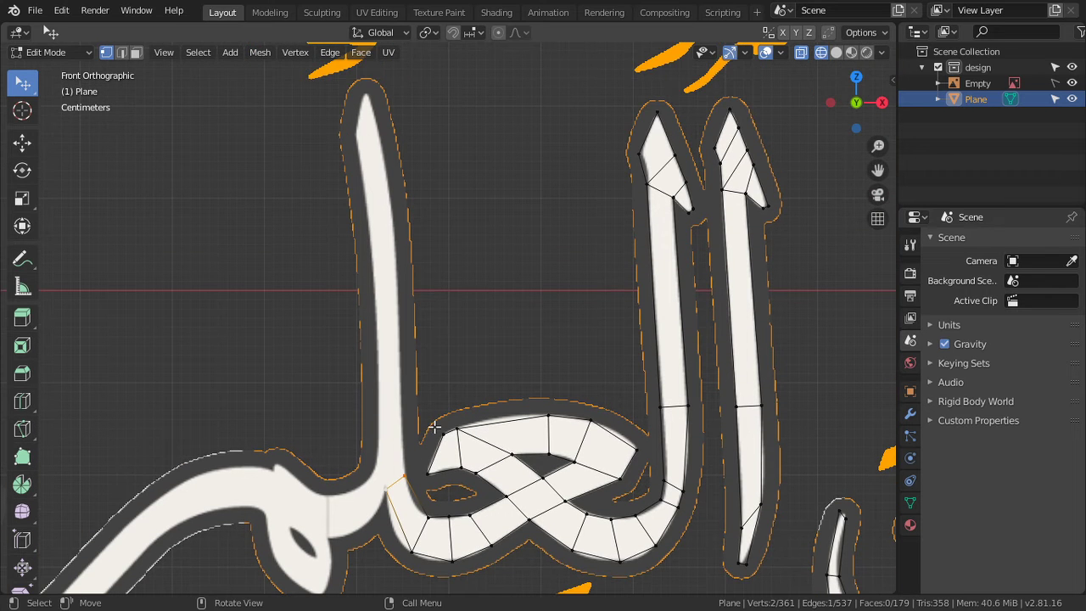
key(e)
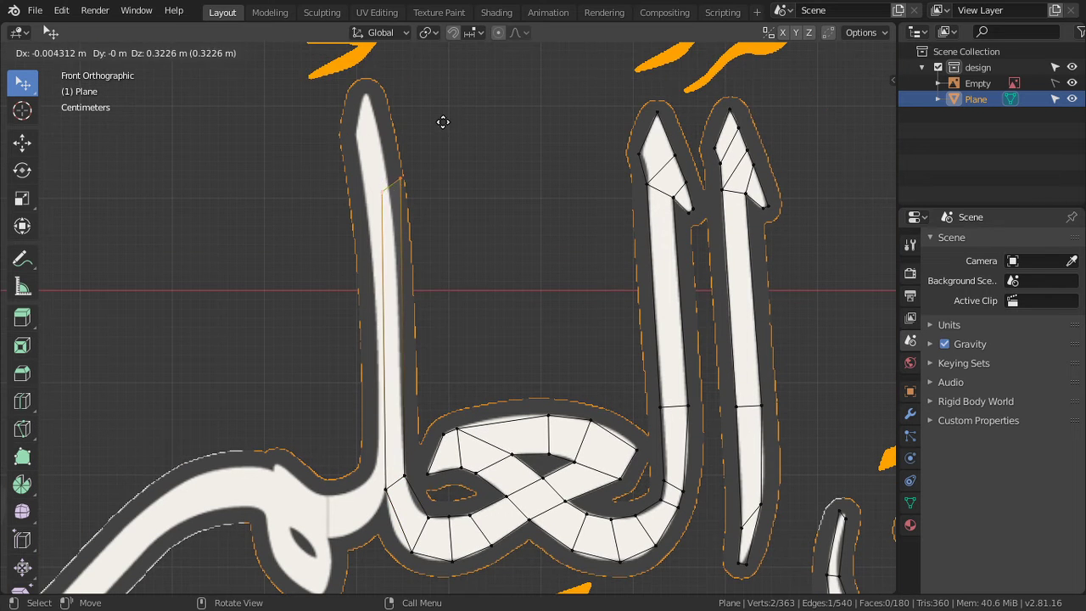
click(441, 396)
scroll(463, 386, up, 2)
scroll(526, 348, up, 3)
scroll(564, 323, up, 3)
shift+middle_drag(575, 345, 474, 344)
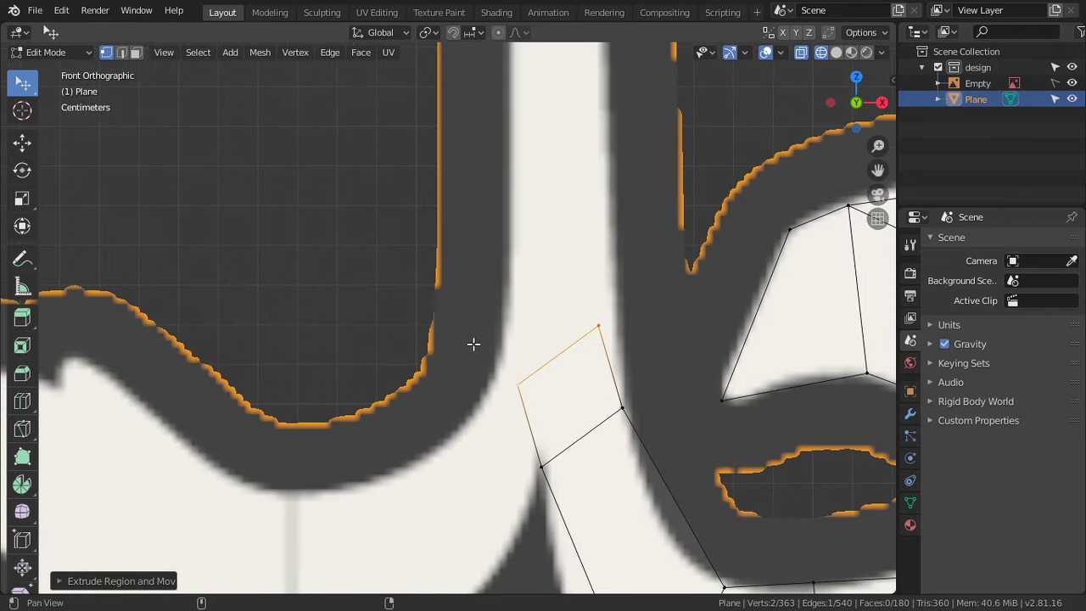
Step: Fit the new face's top and left vertices onto the stroke's edges
click(597, 330)
key(g)
click(650, 390)
click(518, 386)
key(g)
click(594, 355)
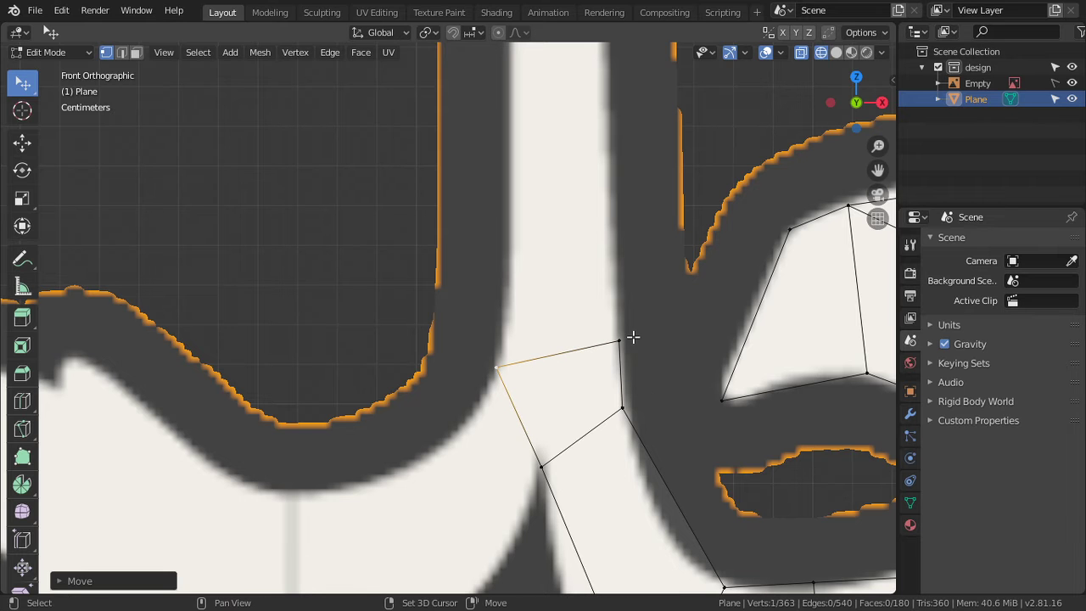
shift+click(630, 339)
Step: Extrude the edge straight up along Z and pull its right vertex to the stroke's tip
scroll(512, 362, down, 5)
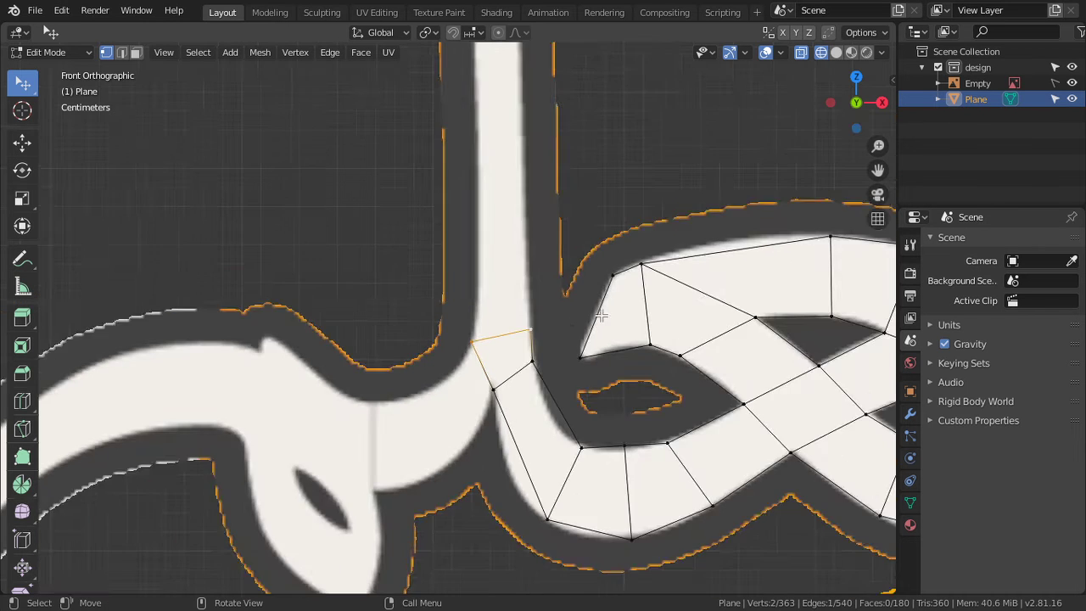
scroll(512, 362, down, 2)
scroll(585, 422, up, 2)
key(e)
key(z)
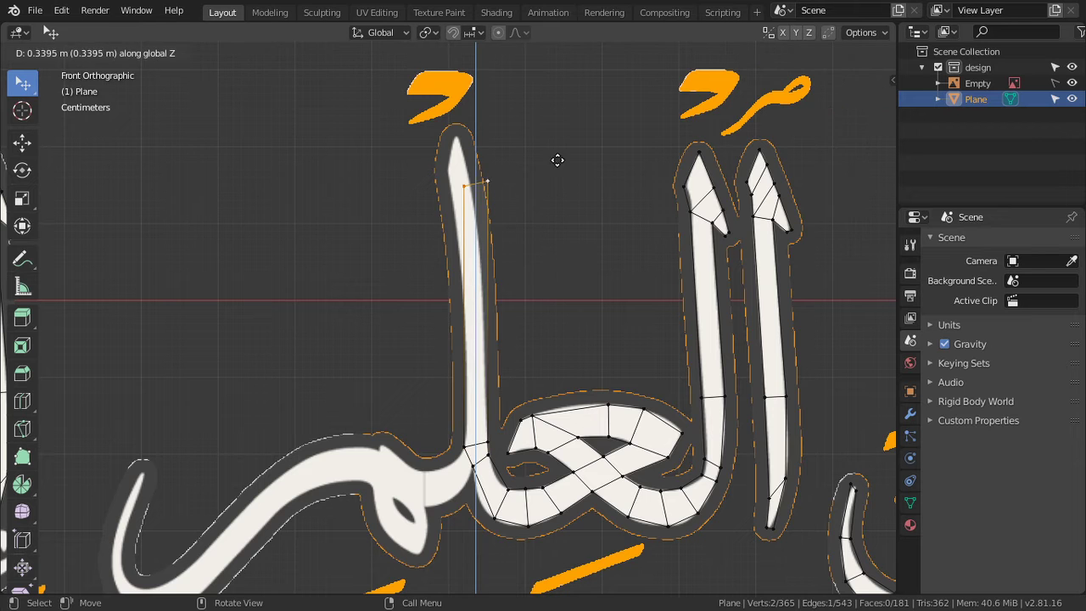
click(557, 165)
scroll(662, 359, up, 4)
scroll(662, 360, up, 1)
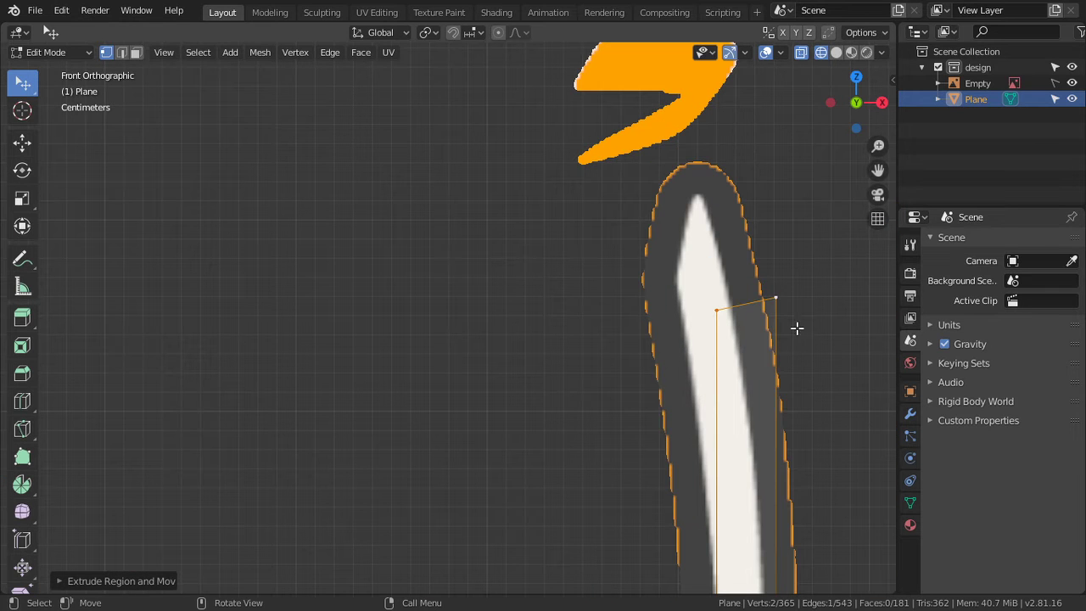
key(g)
click(711, 288)
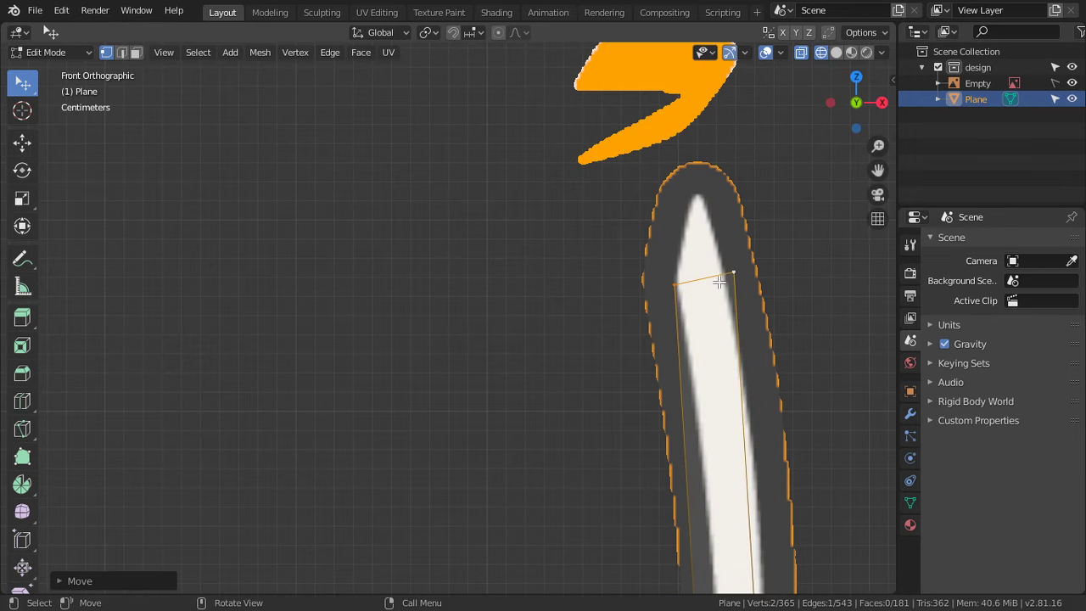
click(731, 274)
key(g)
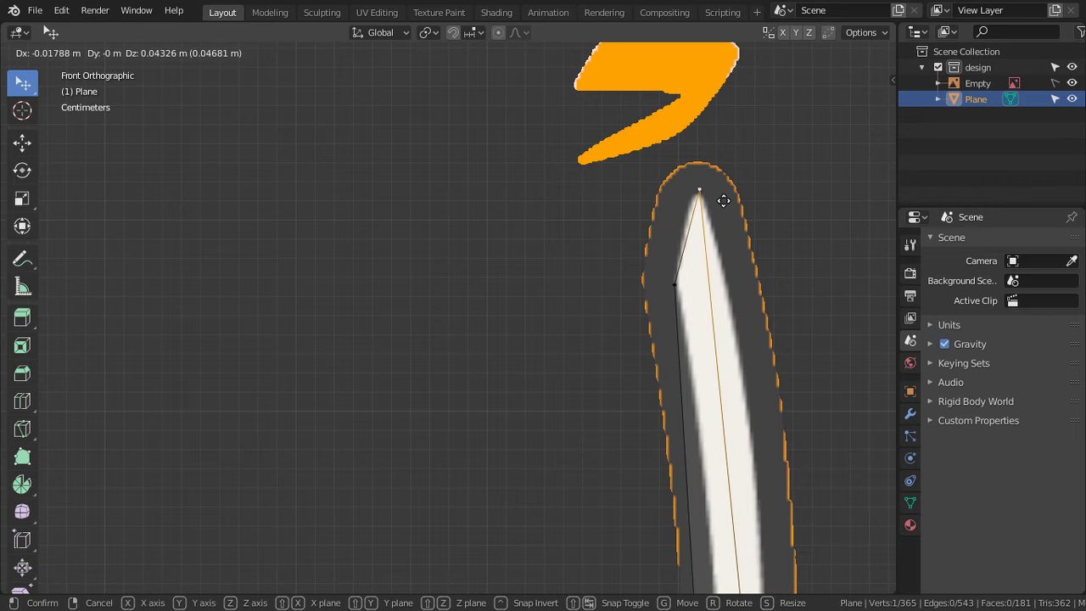
click(730, 190)
Step: Add two edge loops across the tall face on the vertical stroke
scroll(721, 254, down, 6)
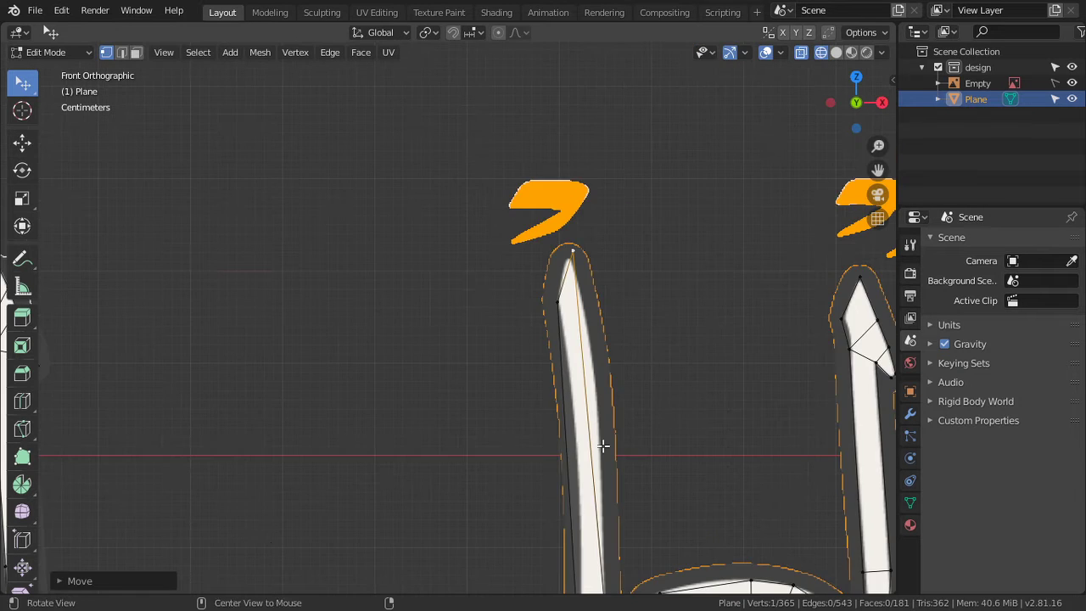
scroll(657, 407, up, 3)
key(ctrl+r)
scroll(662, 266, up, 1)
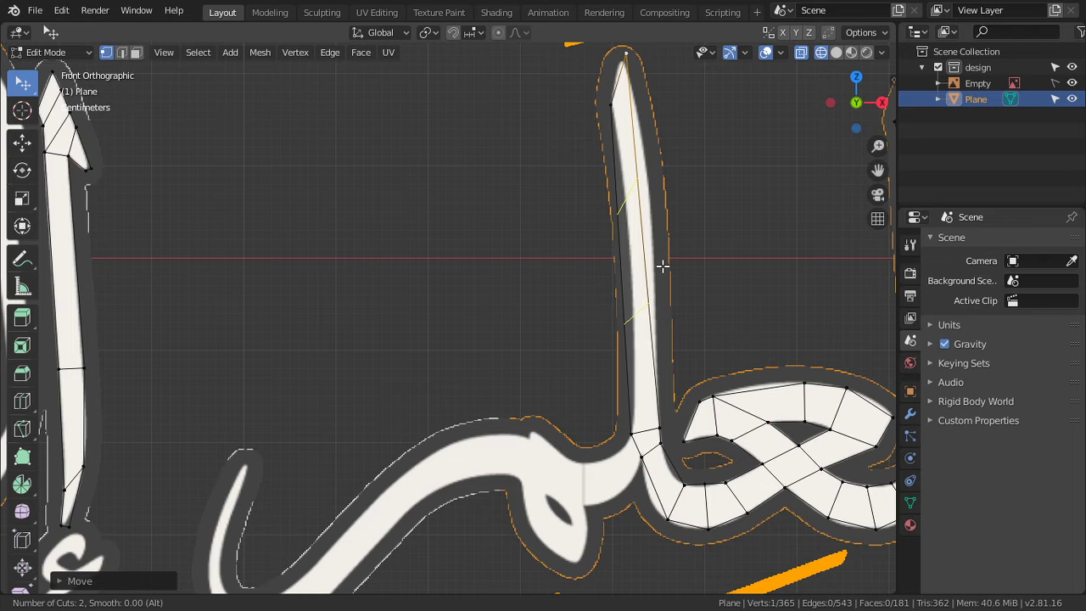
click(662, 266)
scroll(673, 351, up, 2)
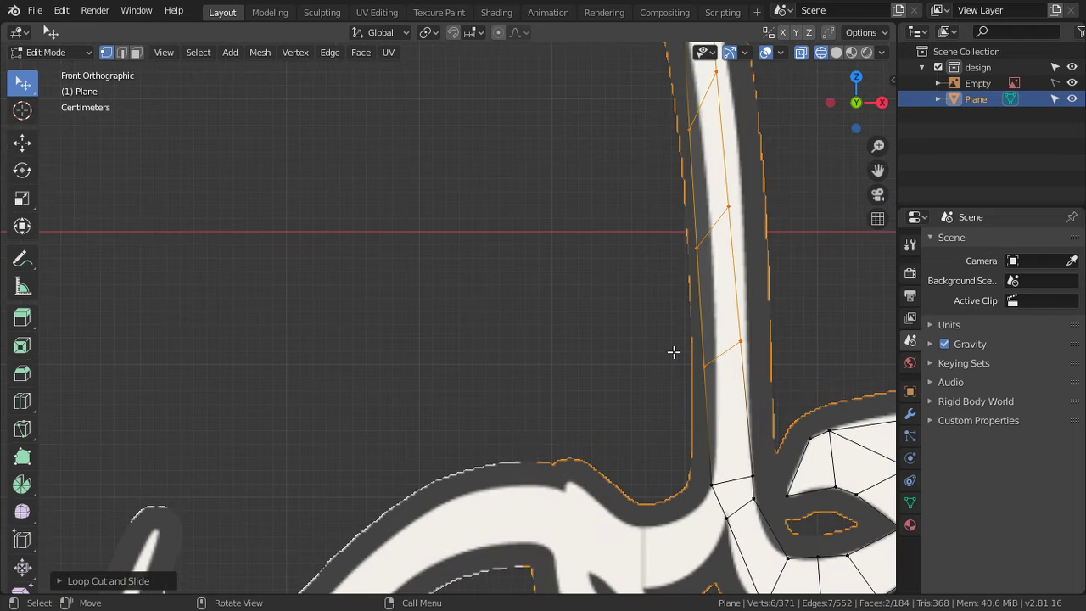
Step: Move the first new vertex onto the stroke's edge
click(726, 363)
key(KP_5)
key(KP_5)
scroll(744, 339, up, 5)
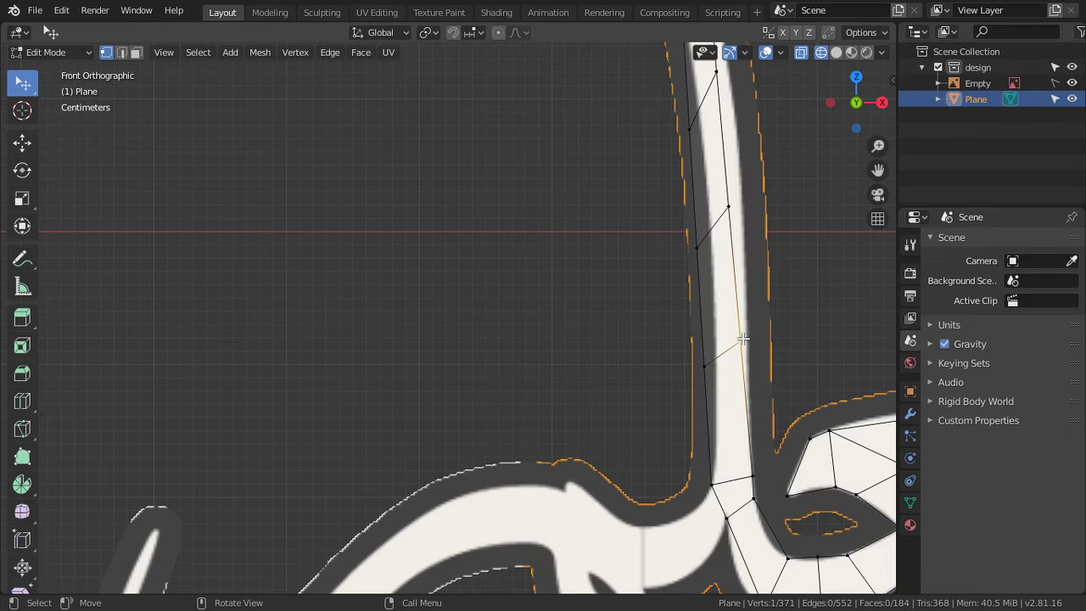
scroll(502, 291, down, 2)
scroll(575, 302, up, 2)
key(g)
click(687, 292)
key(g)
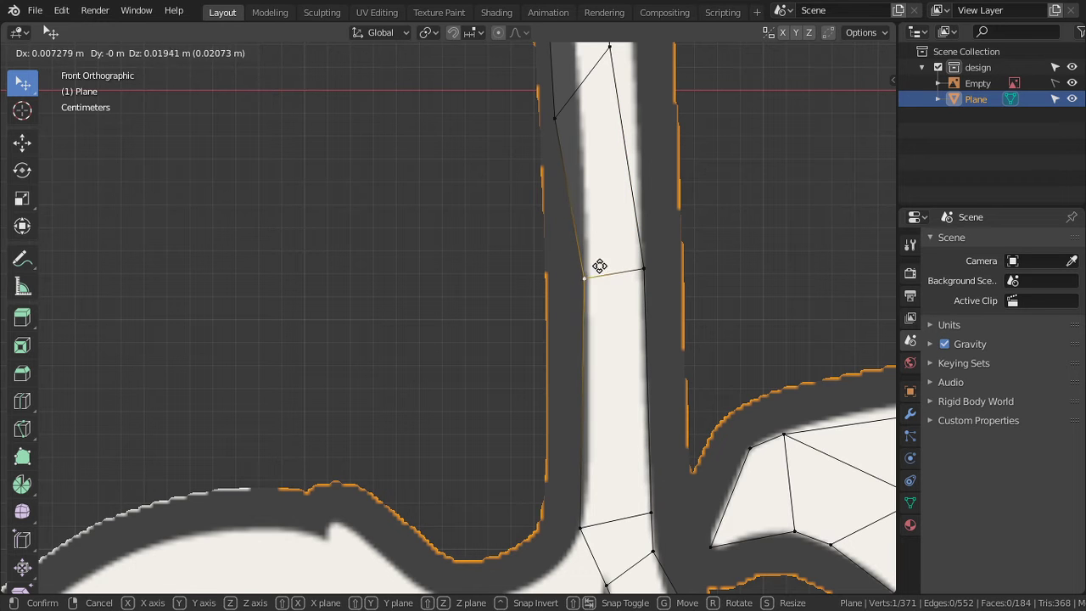
click(598, 269)
Step: Fit the vertices on the lower part of the stroke to its outline
shift+middle_drag(606, 255, 577, 417)
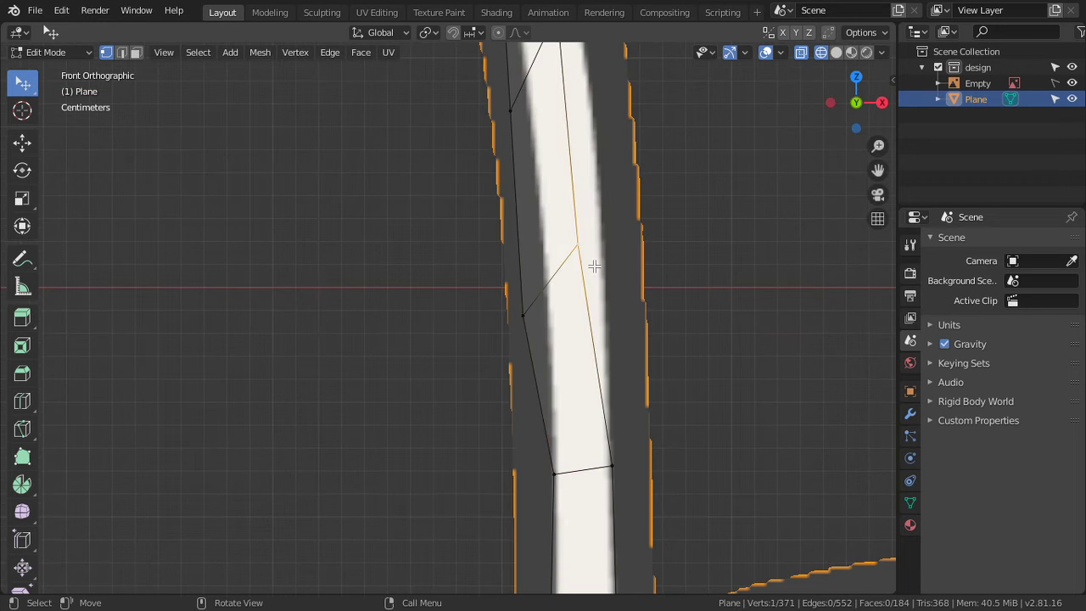
key(g)
click(626, 339)
click(540, 332)
key(g)
click(563, 293)
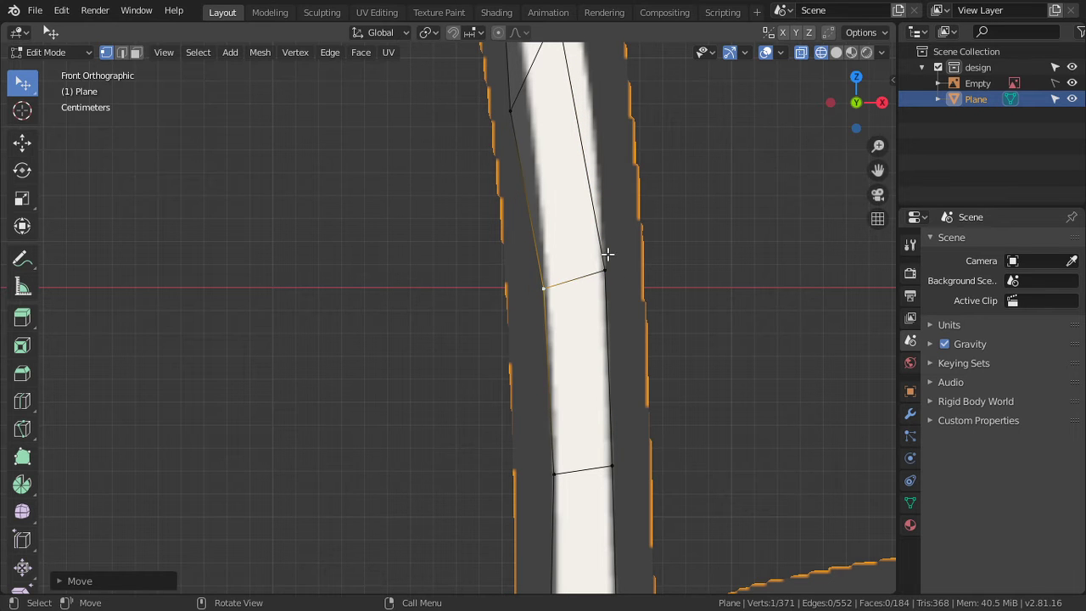
Step: Fit the remaining vertex on the upper stroke to the outline
shift+middle_drag(575, 180, 539, 363)
key(g)
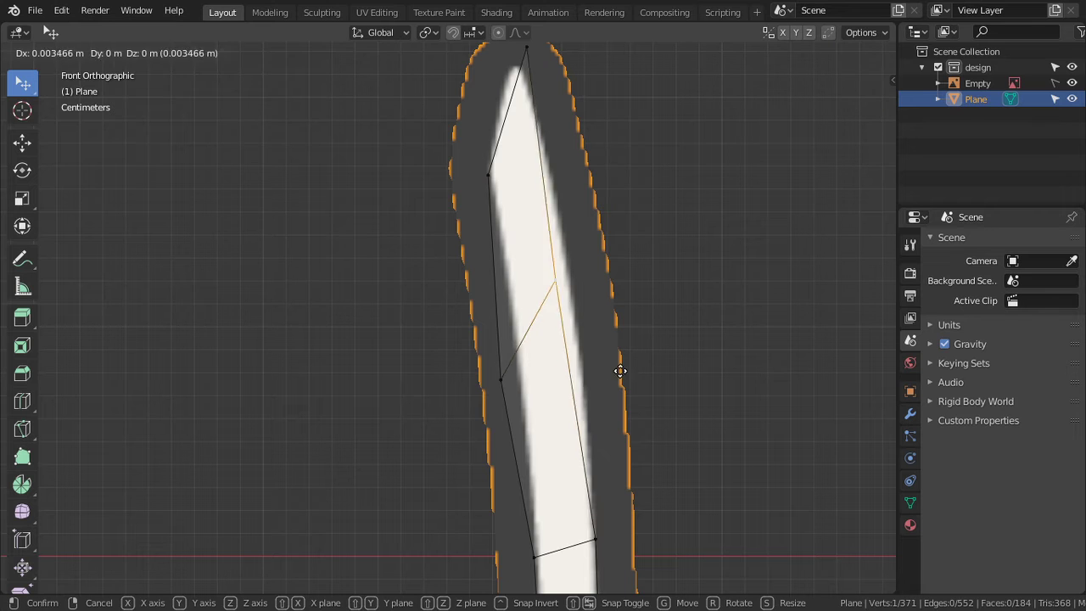
click(525, 387)
key(g)
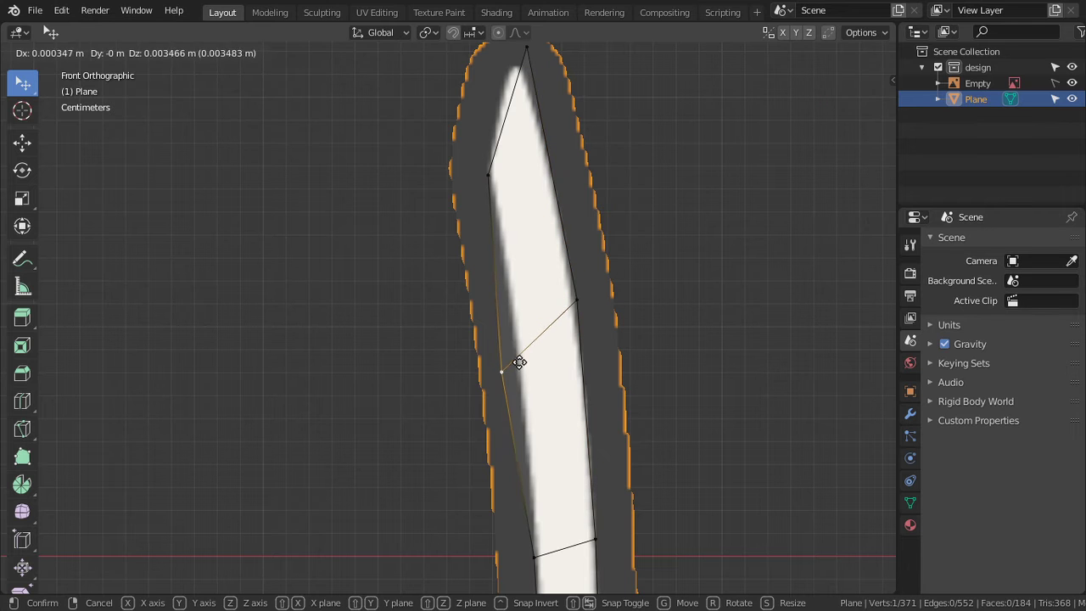
click(533, 330)
scroll(547, 450, down, 2)
shift+scroll(548, 450, down, 3)
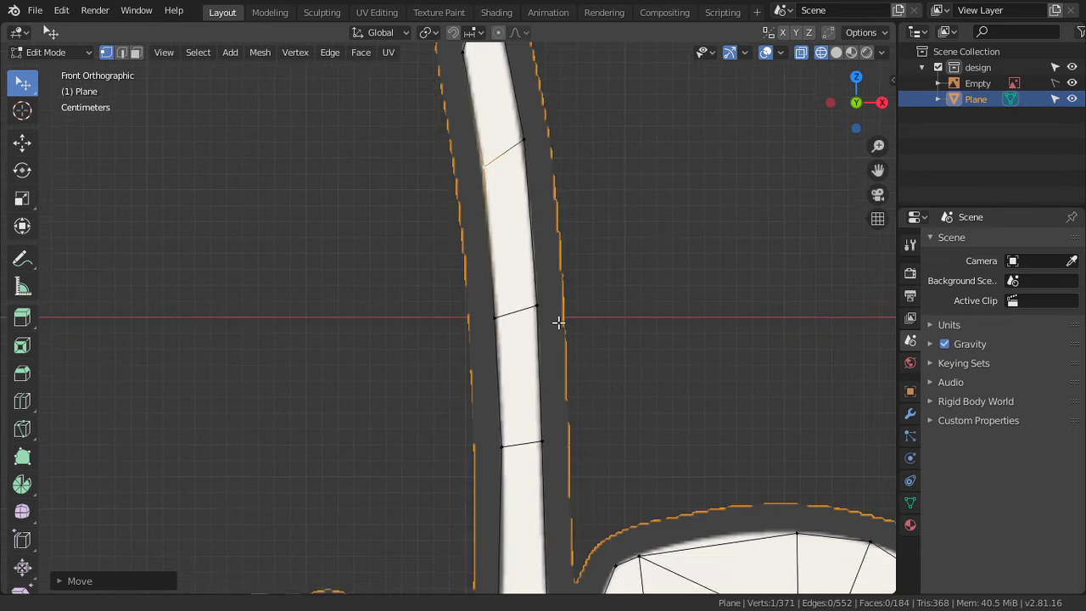
scroll(575, 455, down, 2)
scroll(509, 467, up, 2)
scroll(587, 360, up, 2)
Step: Extrude the junction edge leftward into a new face and fit its corner vertex onto the outline
shift+click(588, 362)
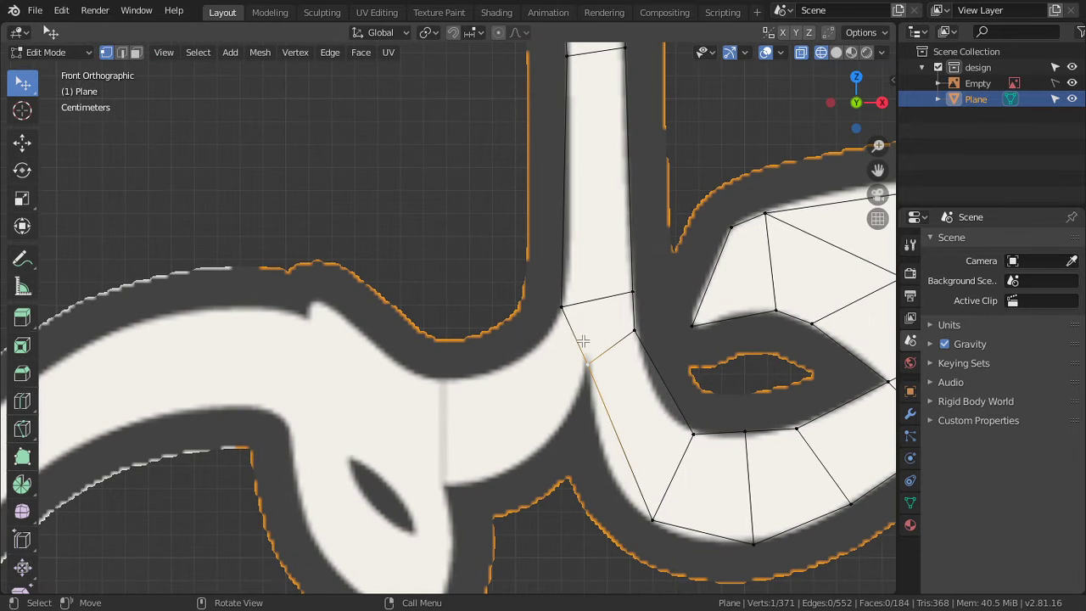
key(e)
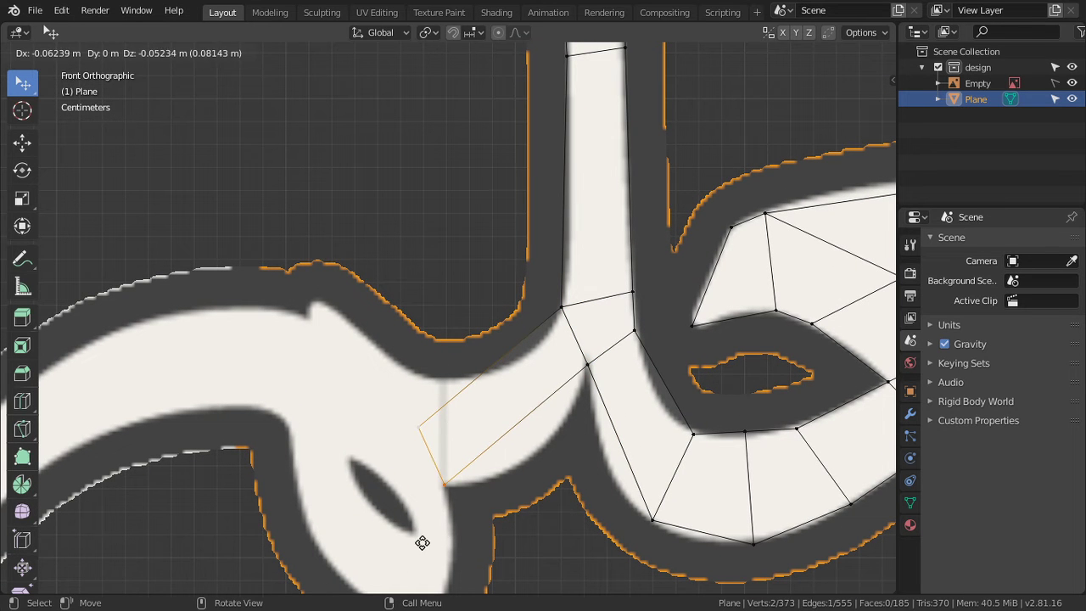
click(419, 543)
click(429, 443)
key(g)
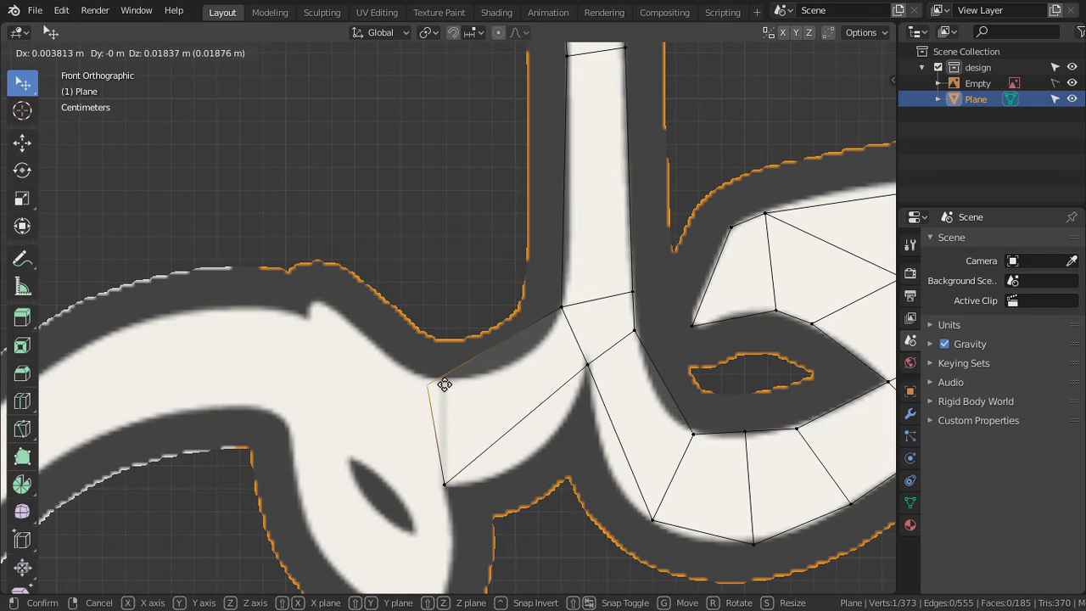
click(428, 380)
Step: Split the new quad with a centred edge loop and fit its vertices to the outline
key(ctrl+r)
click(490, 395)
key(g)
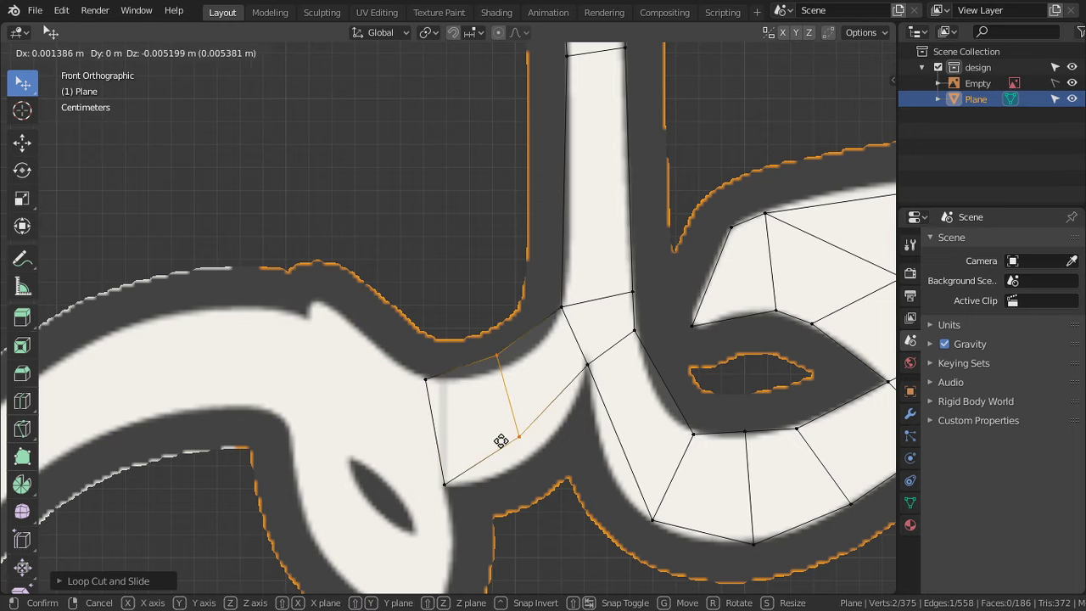
click(504, 454)
click(524, 462)
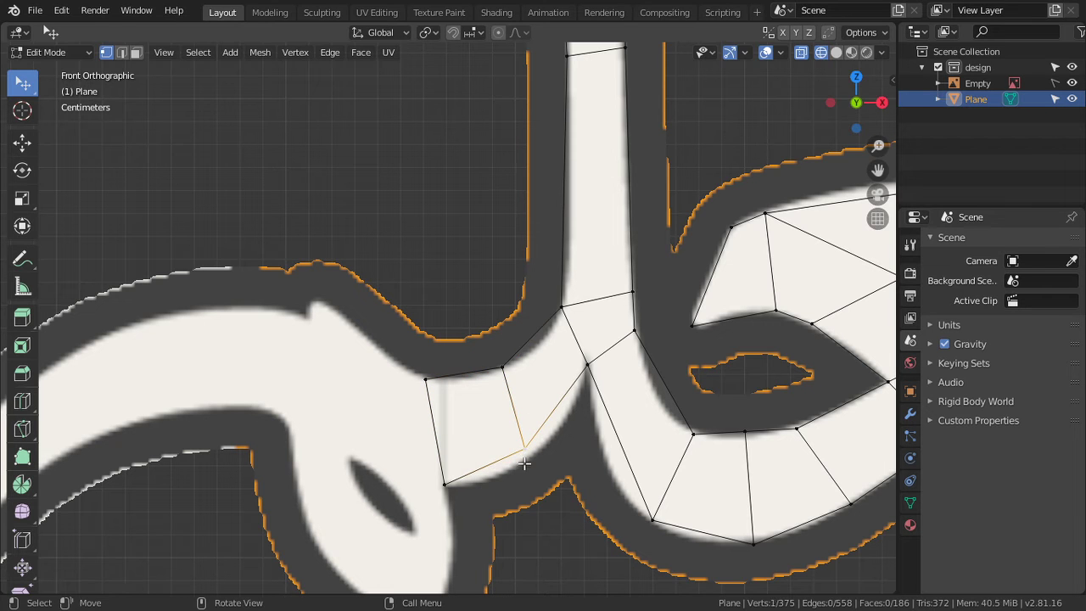
key(g)
click(521, 497)
Step: Extrude another face further left along the stroke and fit its top-left corner onto the stroke edge
click(439, 499)
shift+middle_drag(439, 499, 542, 350)
key(e)
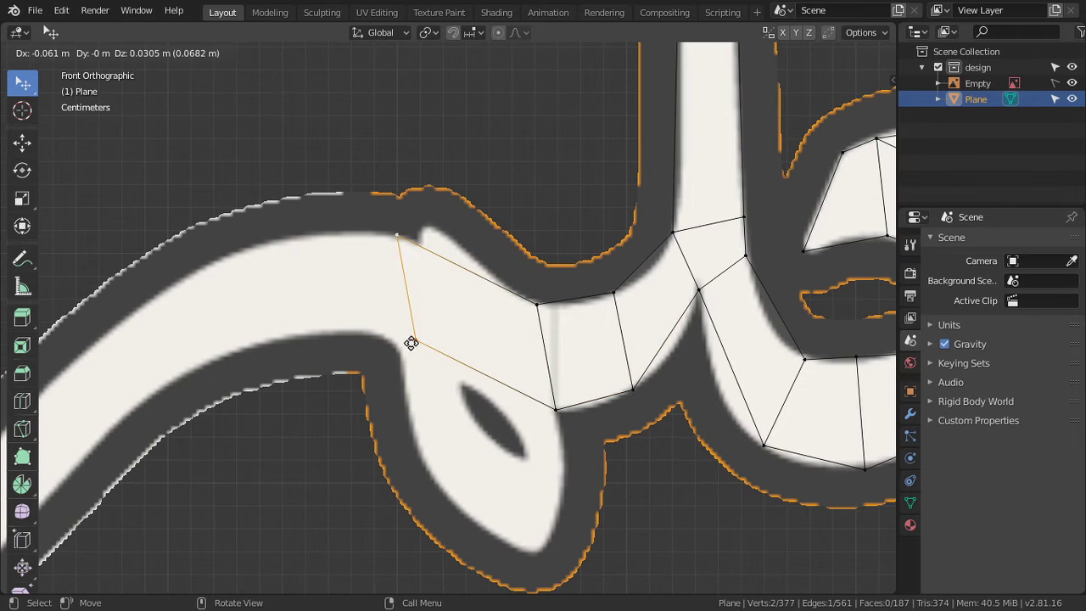
click(396, 348)
click(396, 247)
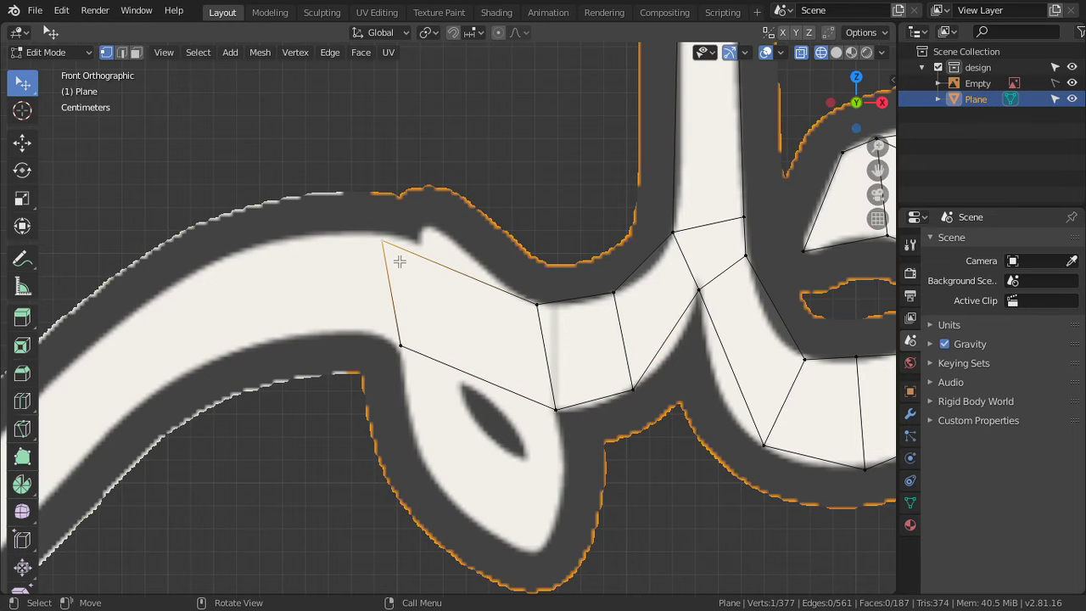
key(g)
click(435, 279)
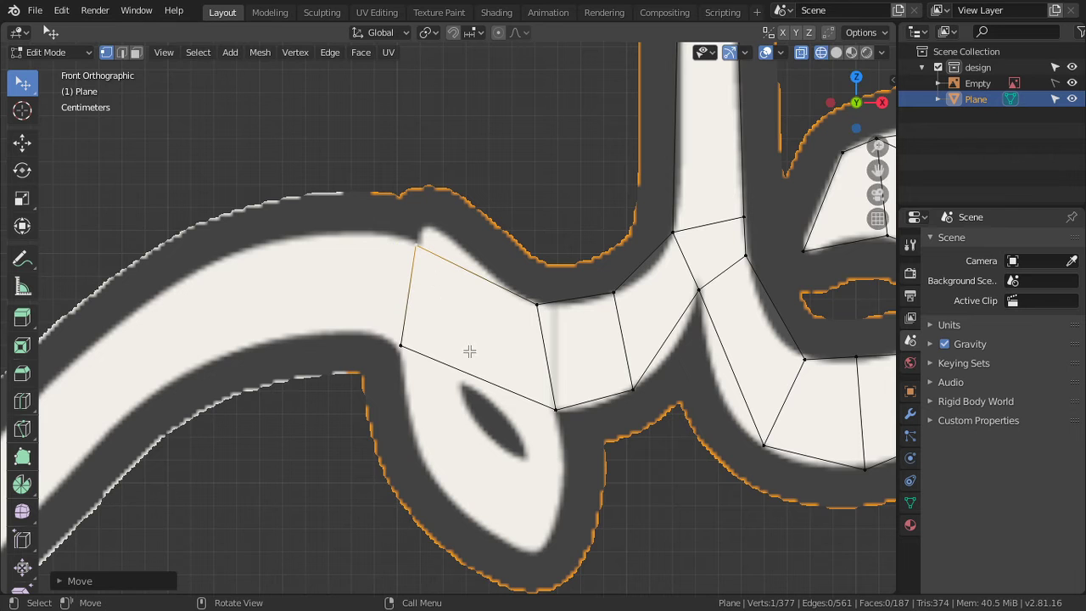
Step: Cut an edge loop across the new faces and fit its lower vertex onto the outline
scroll(464, 347, up, 1)
shift+middle_drag(465, 346, 486, 285)
key(ctrl+r)
click(485, 285)
click(467, 286)
click(479, 283)
key(g)
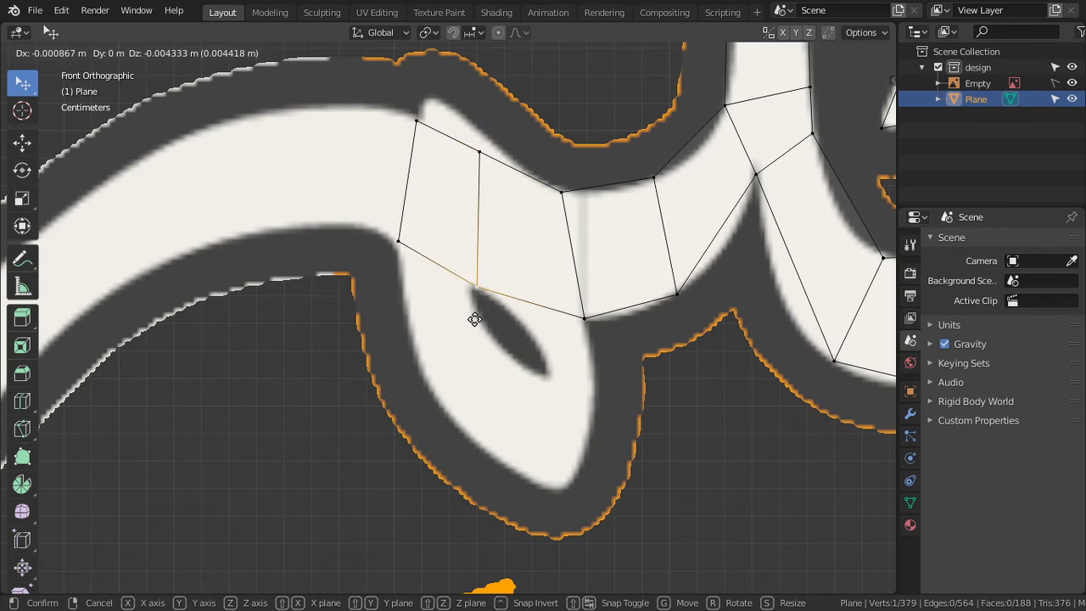
click(477, 318)
key(ctrl+r)
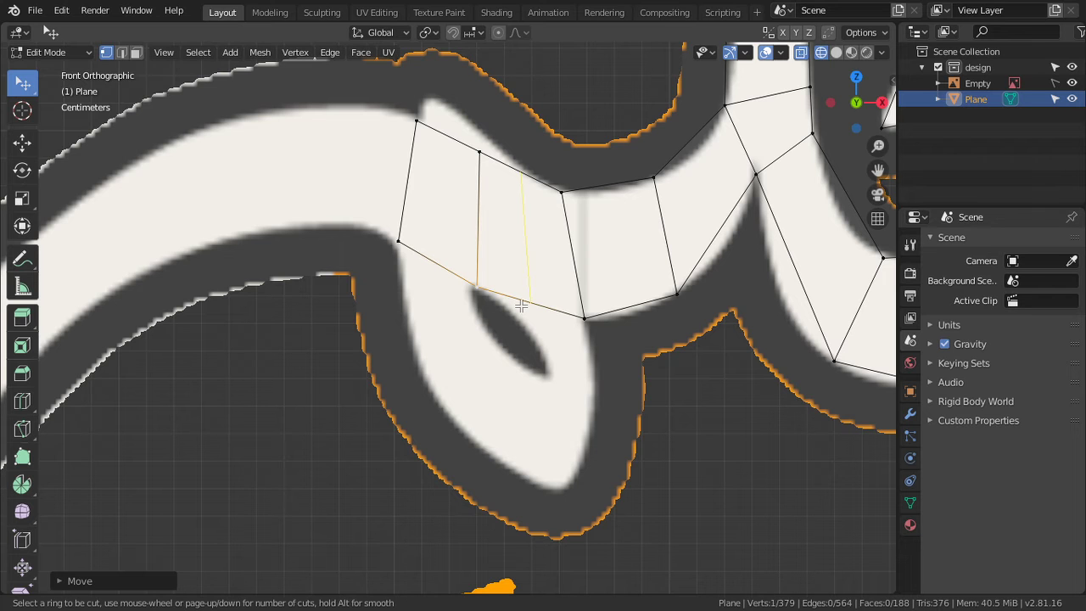
Step: Add an edge loop beside the small oval hole and move its vertex toward the hole's tip
key(Escape)
scroll(516, 304, up, 3)
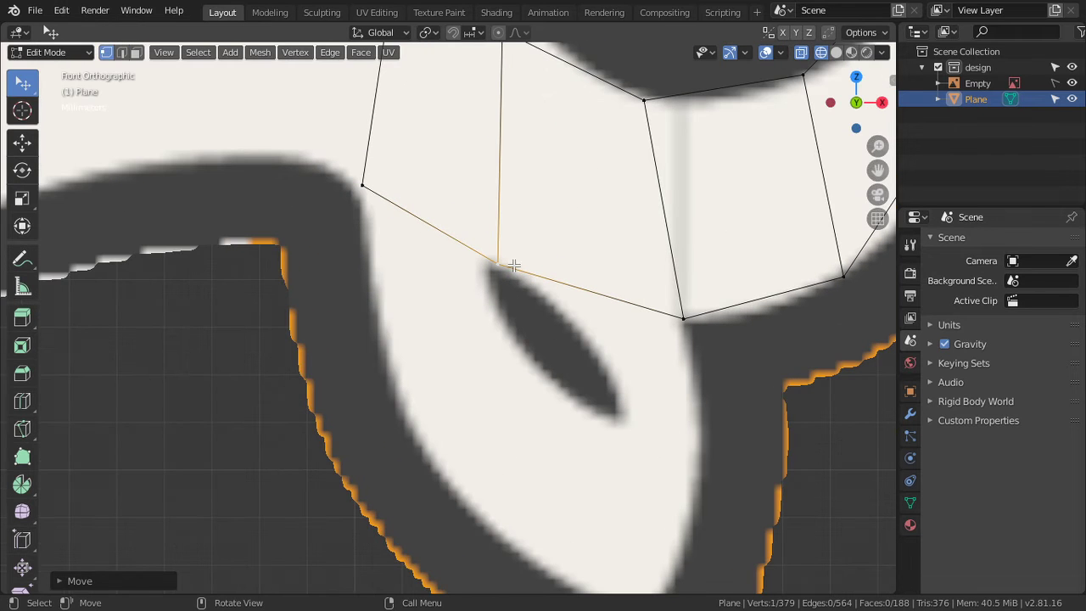
click(505, 269)
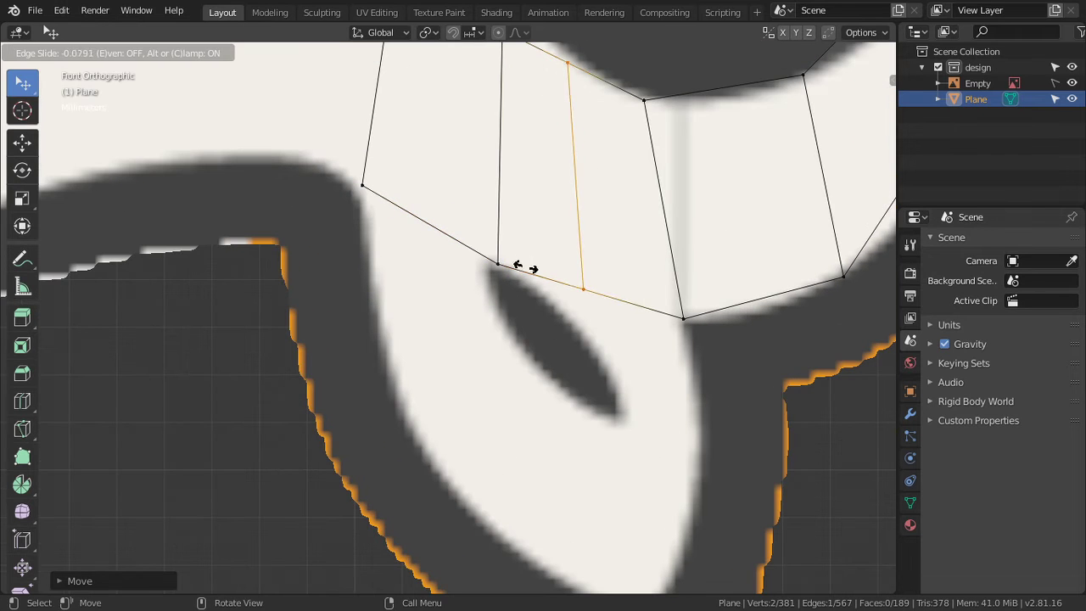
click(462, 208)
click(494, 263)
key(g)
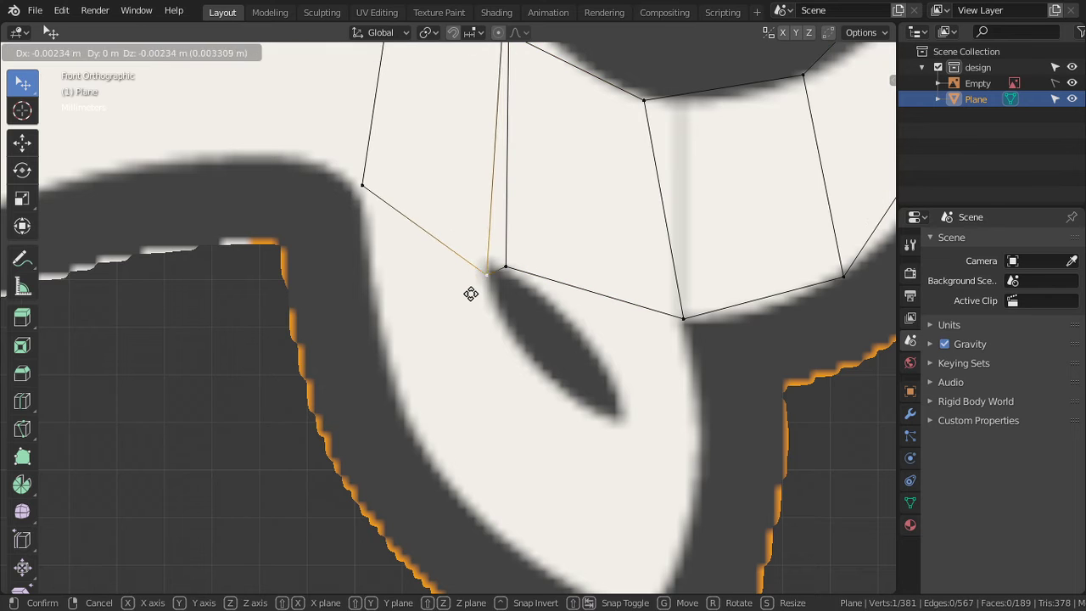
click(471, 287)
Step: Extrude the lower edge down into a new face below the oval hole and scale it narrower
click(529, 274)
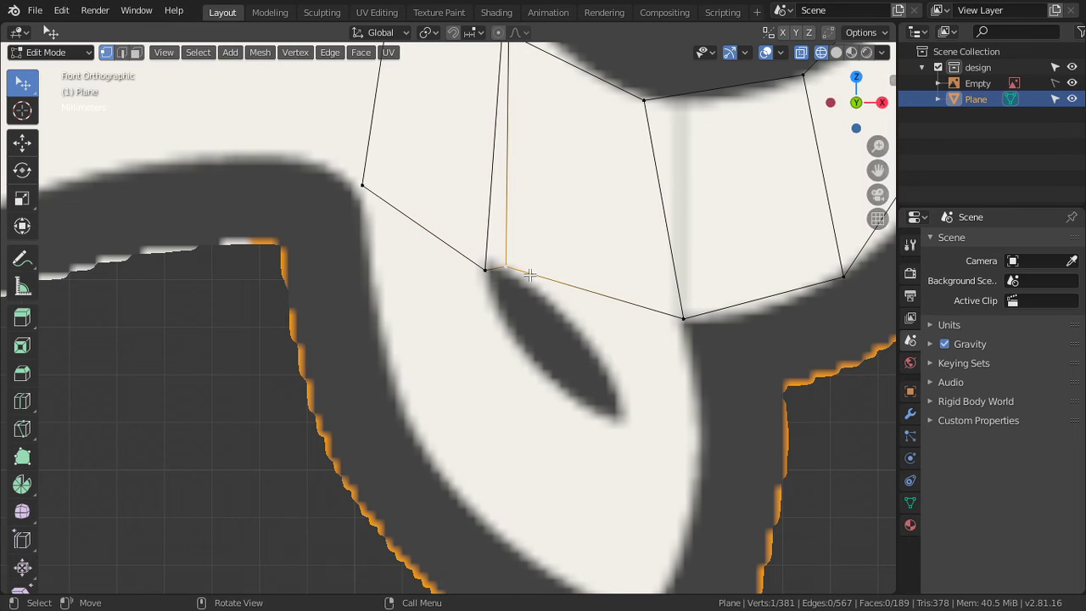
shift+click(679, 316)
key(e)
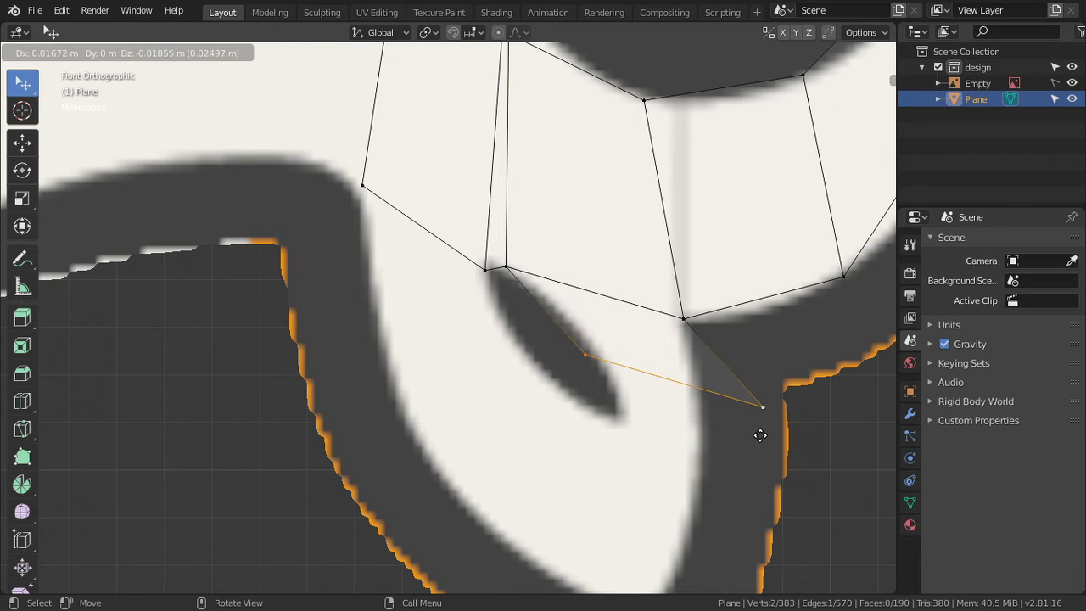
click(747, 441)
key(s)
click(704, 411)
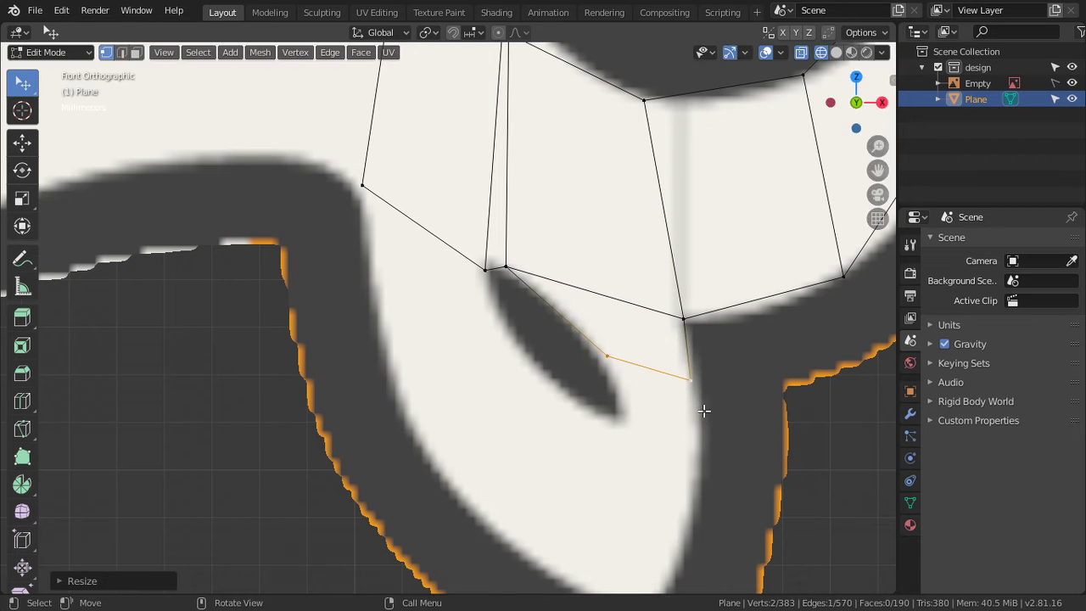
Step: Extrude a strip of faces around the bowl below the oval hole and fill the remaining gap
ctrl+right_click(660, 478)
ctrl+right_click(613, 514)
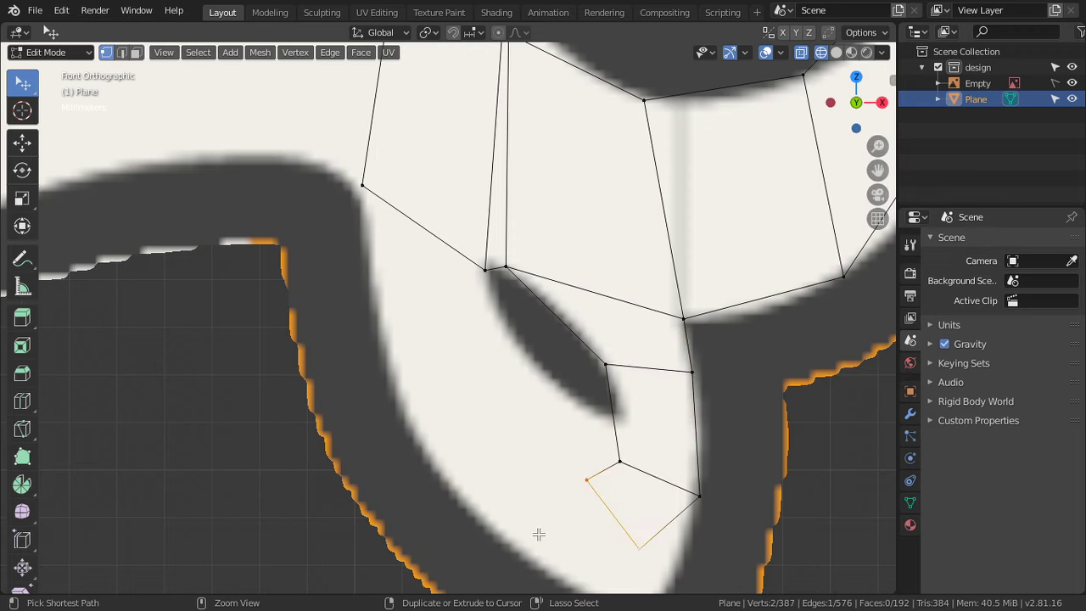
ctrl+right_click(466, 484)
ctrl+right_click(422, 408)
ctrl+right_click(410, 344)
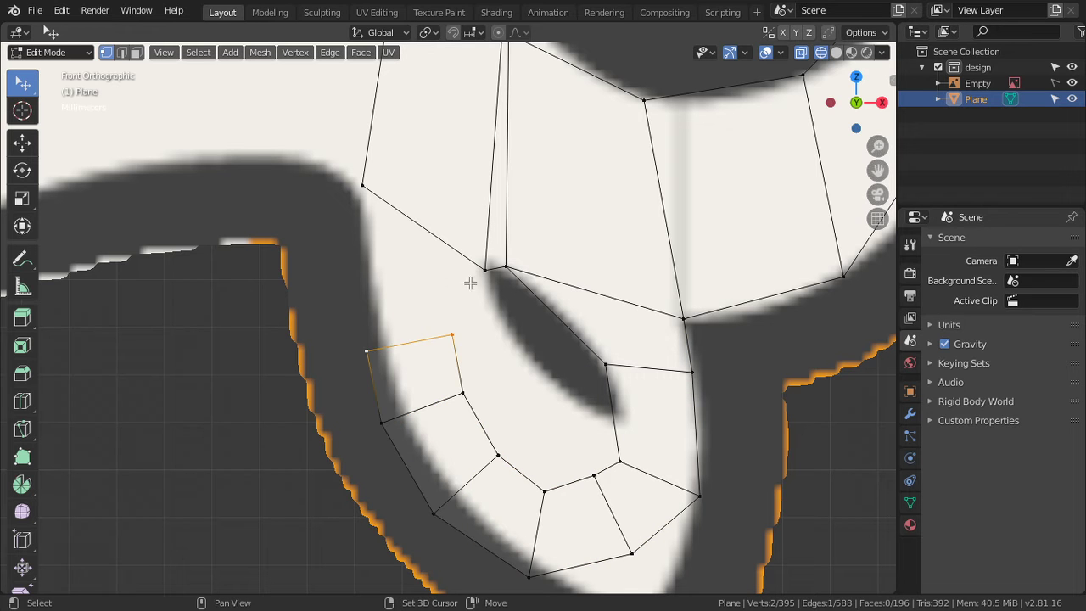
key(f)
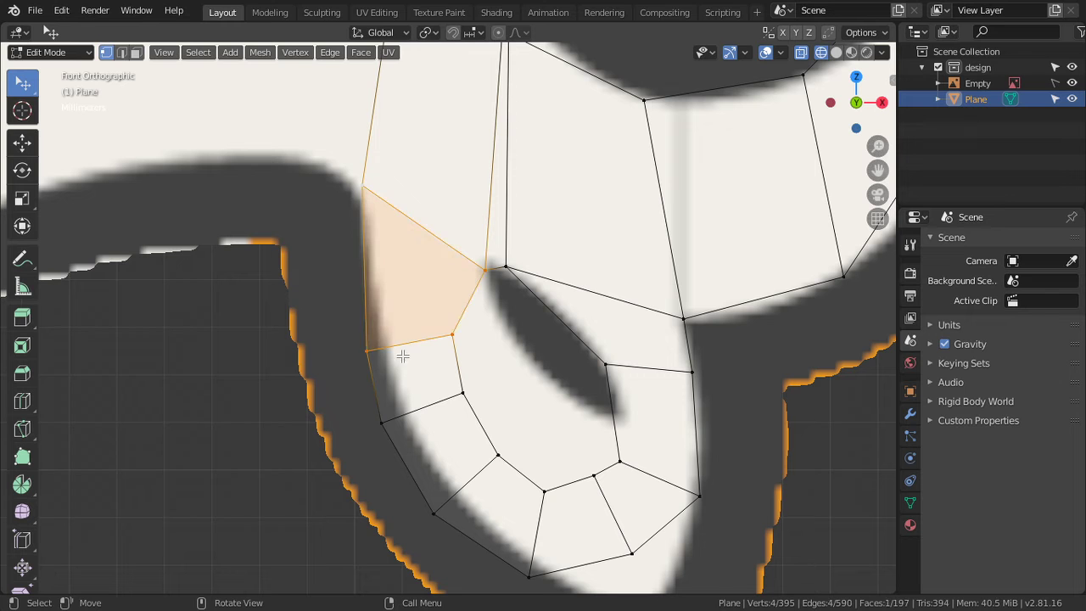
Step: Snap the inner corner vertices of the new ring onto the oval hole's rim
click(481, 352)
key(g)
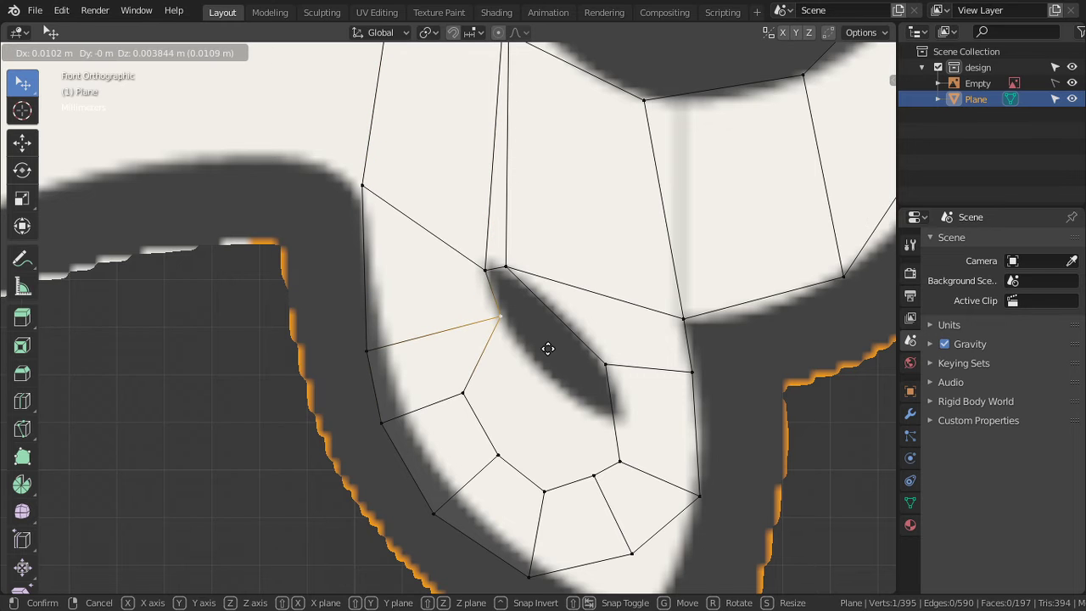
click(548, 346)
click(464, 393)
key(g)
click(565, 336)
click(501, 452)
key(g)
click(583, 371)
Step: Move the lower ring vertices up toward the oval hole to tighten the inner fan
click(569, 490)
key(g)
click(604, 365)
click(621, 462)
key(g)
click(633, 382)
click(593, 481)
key(g)
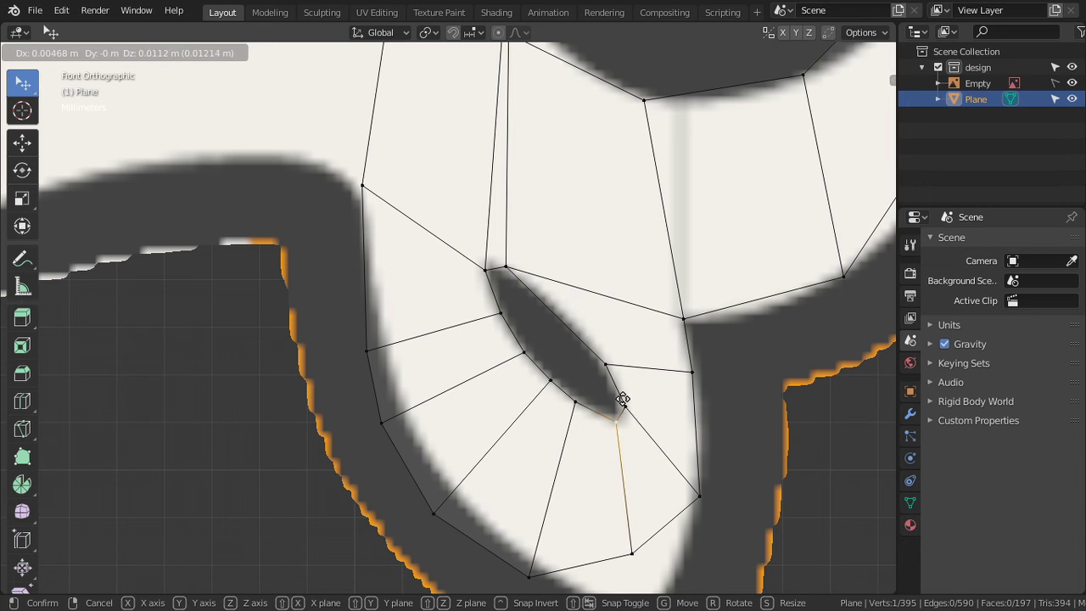
click(628, 401)
click(576, 403)
key(g)
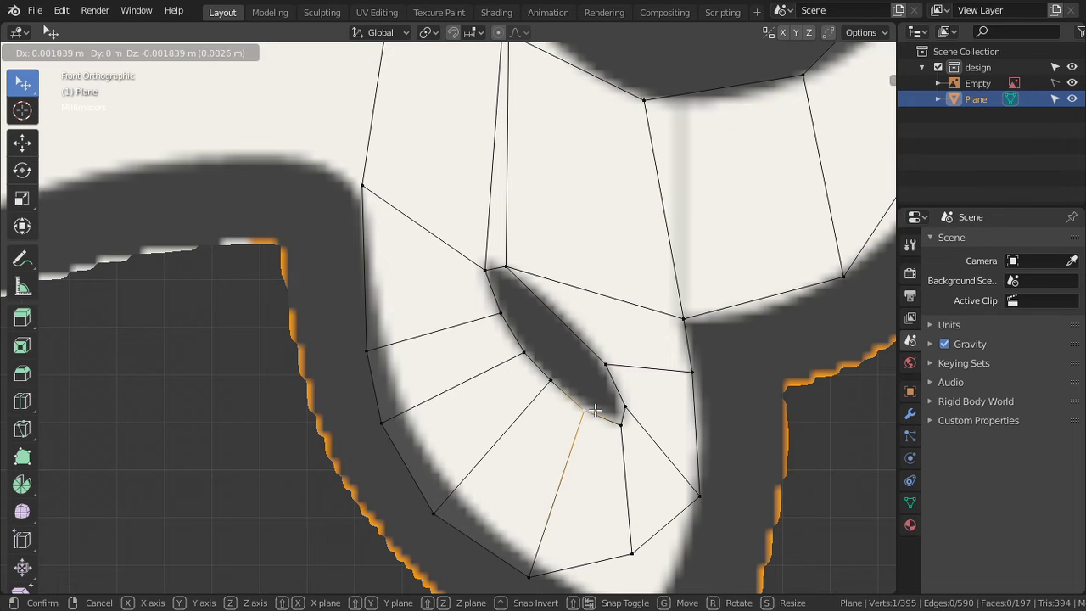
click(582, 409)
Step: Fit the bowl's bottom and lower-left vertices onto the letter's outline
shift+middle_drag(614, 555, 557, 471)
click(575, 470)
key(g)
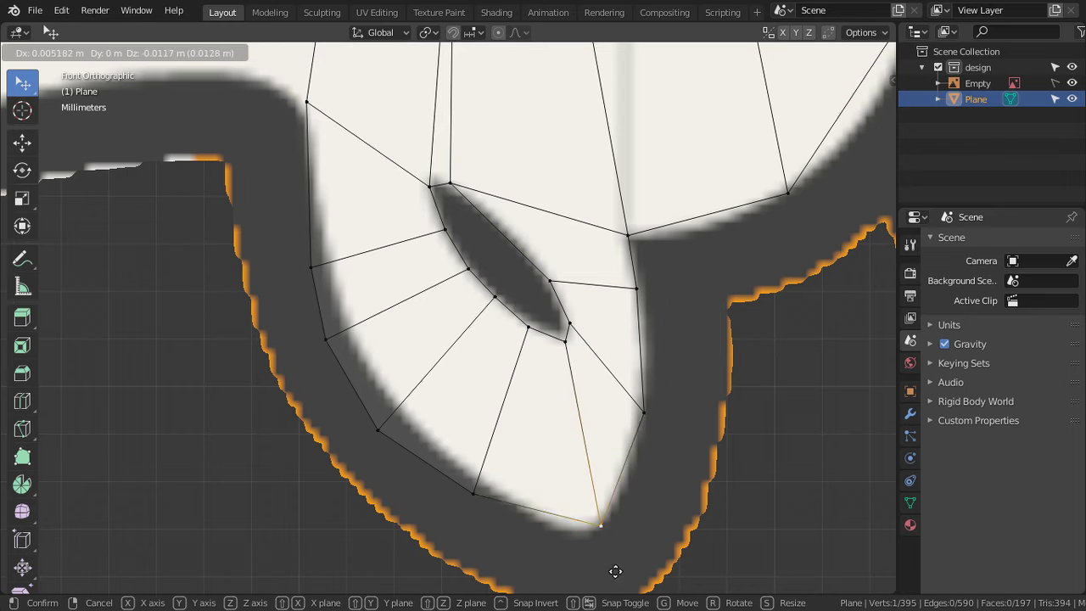
click(602, 577)
click(498, 497)
key(g)
click(502, 486)
Step: Fit the outer left and upper-left vertices onto the stroke's outer edge
click(383, 426)
key(g)
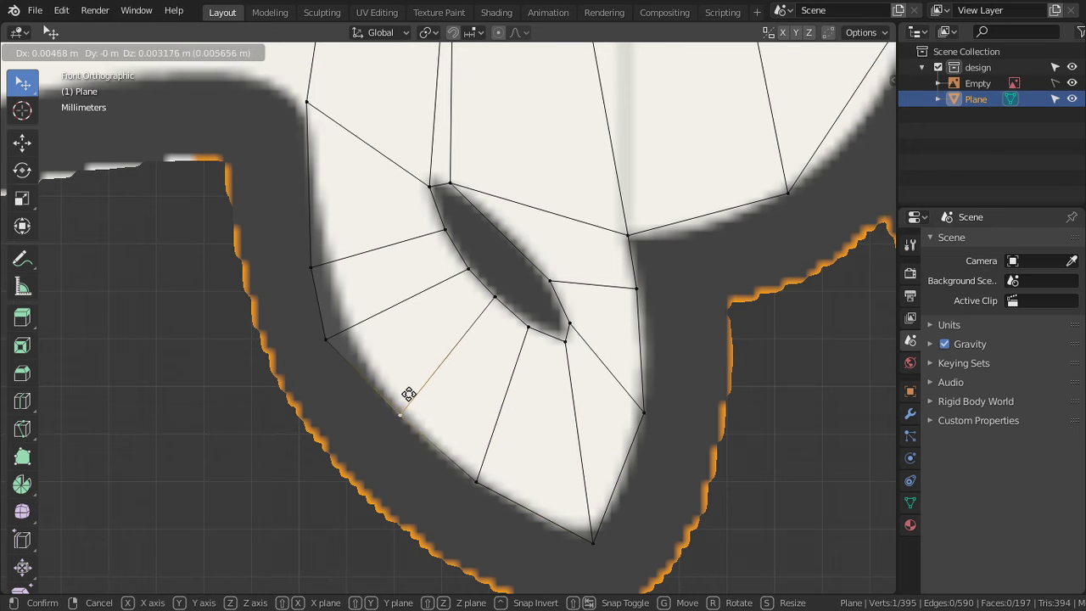
click(404, 399)
key(g)
click(408, 373)
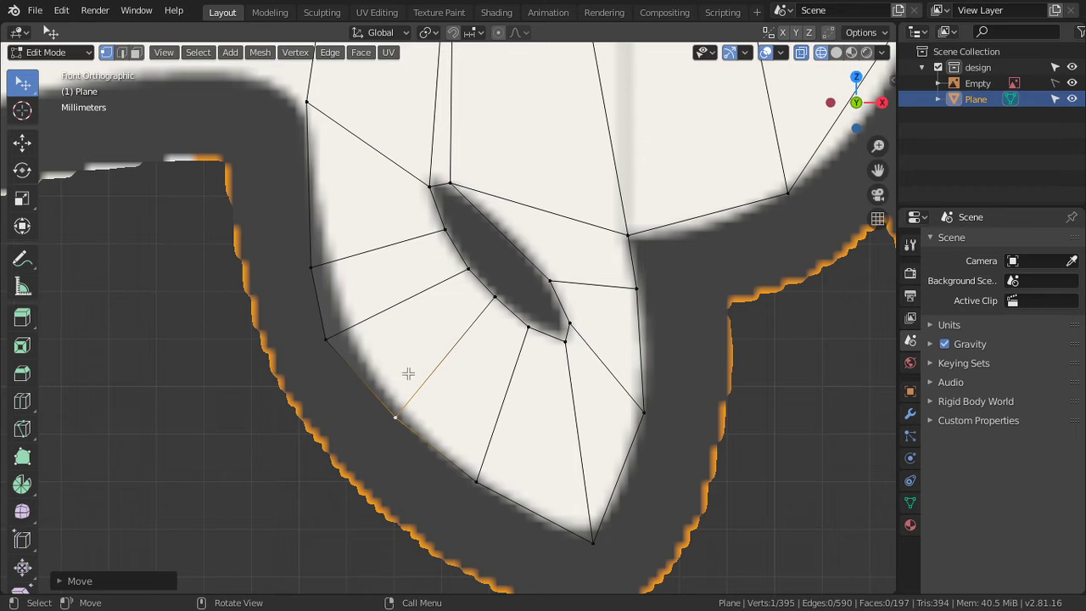
click(355, 340)
key(g)
click(373, 321)
click(315, 265)
key(g)
click(346, 241)
Step: Adjust the right-side and lower-right vertices to follow the outline
click(619, 382)
key(g)
click(630, 449)
click(654, 309)
key(g)
click(664, 317)
click(653, 394)
key(g)
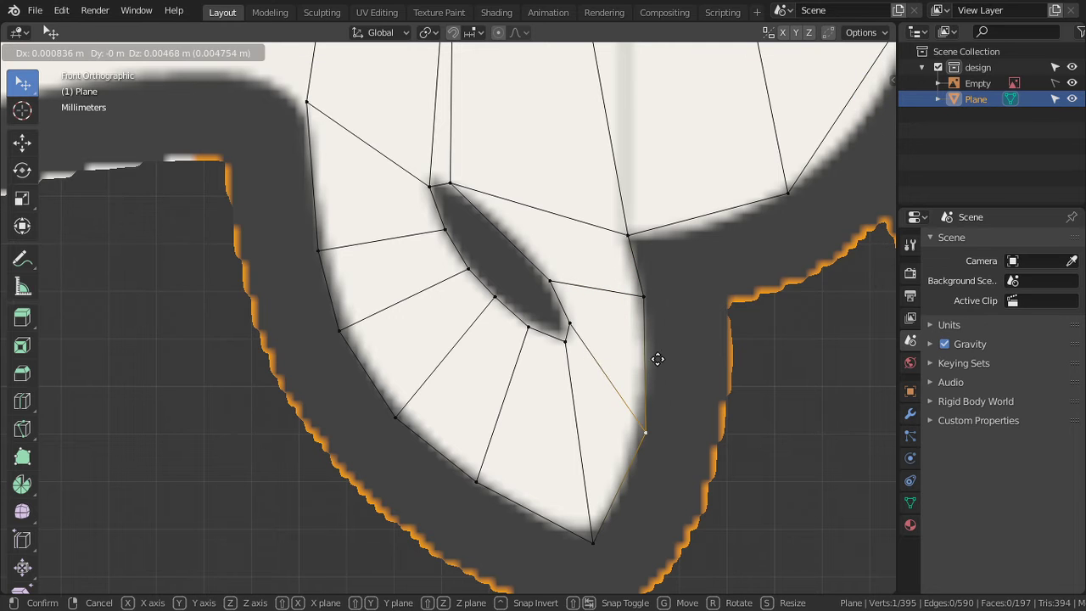
click(662, 281)
Step: Shape the bottom tip of the stroke by placing the bottom and lower-left vertices along the outline
click(577, 542)
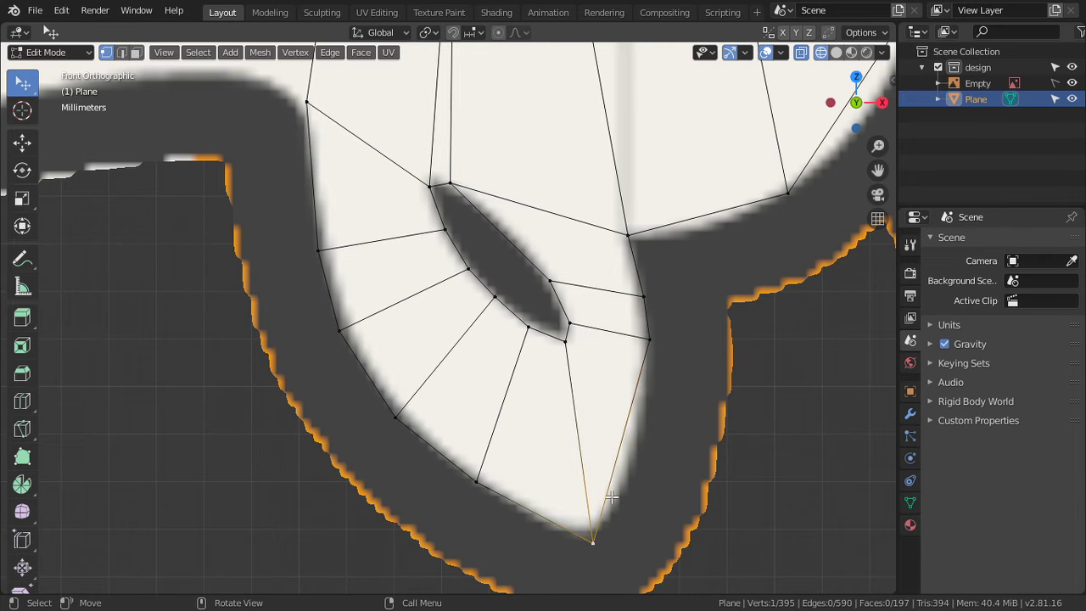
key(g)
click(662, 383)
click(479, 480)
key(g)
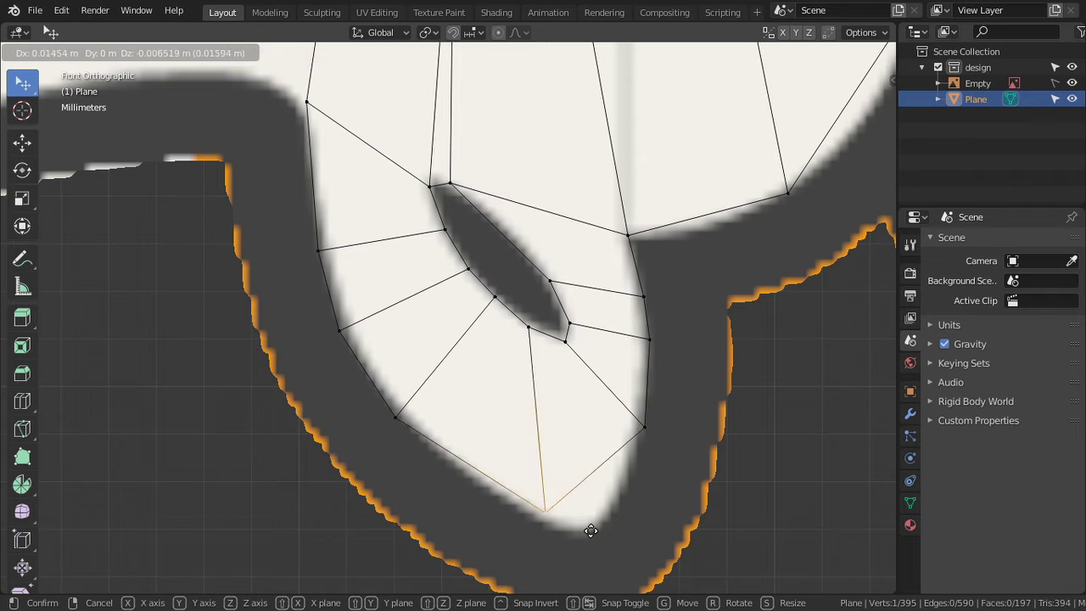
click(647, 552)
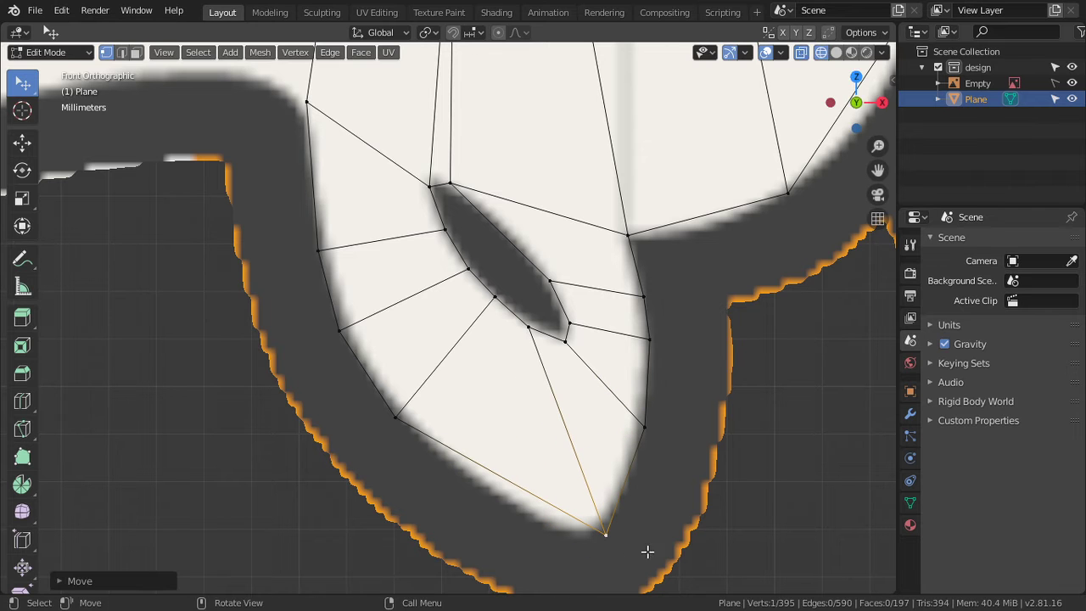
click(430, 424)
key(g)
click(527, 515)
Step: Place the lower-left vertex on the outline, then check the whole design in Object Mode
key(g)
click(365, 373)
key(Tab)
scroll(404, 427, down, 3)
scroll(404, 427, down, 2)
scroll(404, 427, up, 2)
scroll(408, 284, up, 1)
key(Tab)
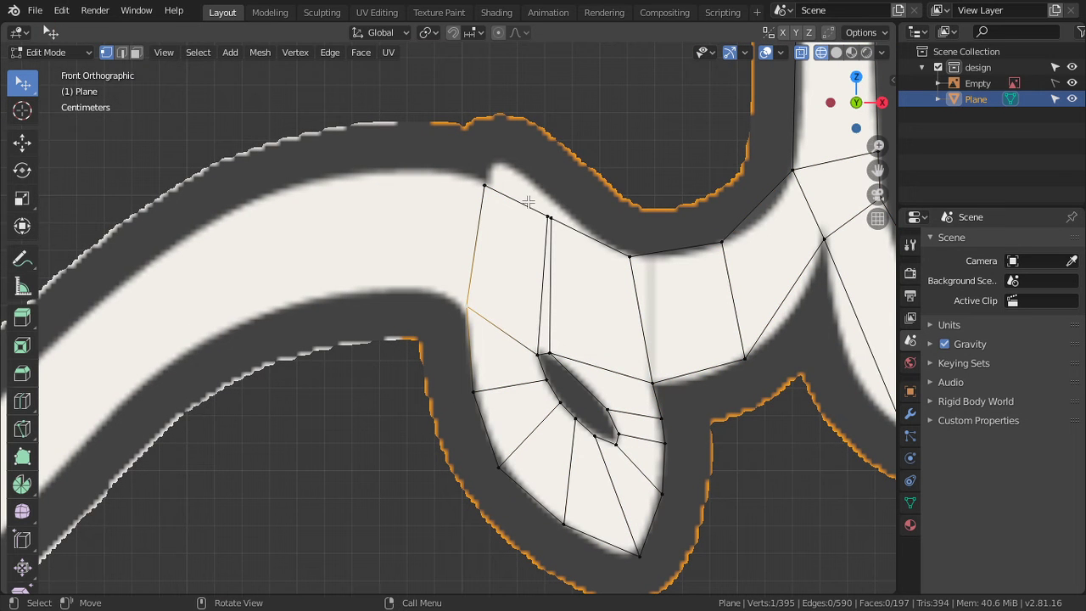
Step: Cancel a trial loop cut and move the top vertex up to the stroke's corner
key(ctrl+r)
right_click(525, 208)
scroll(555, 315, up, 2)
scroll(611, 302, up, 1)
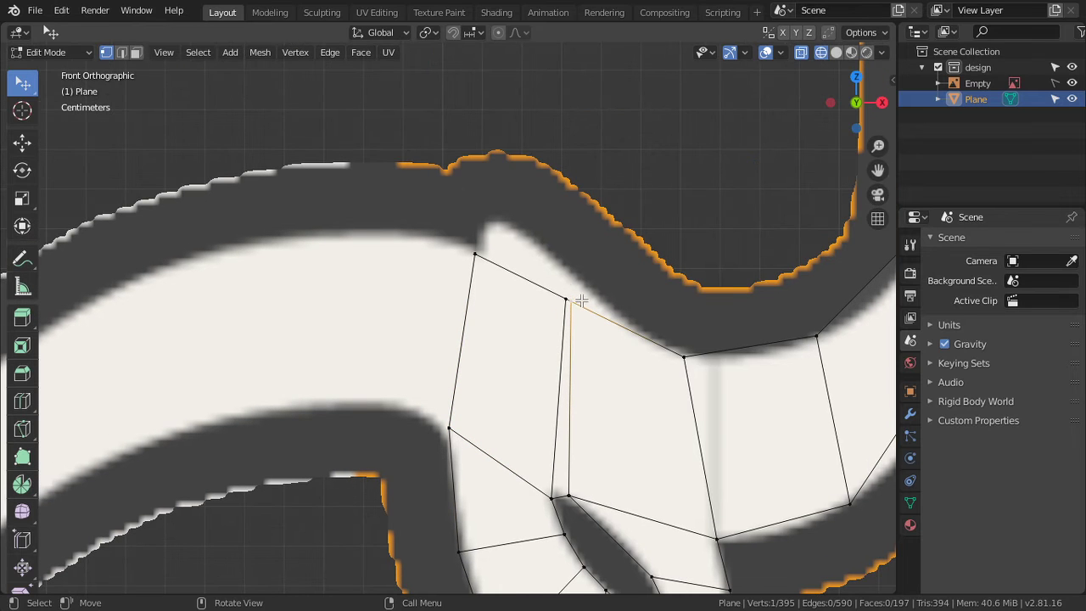
key(g)
click(533, 228)
key(g)
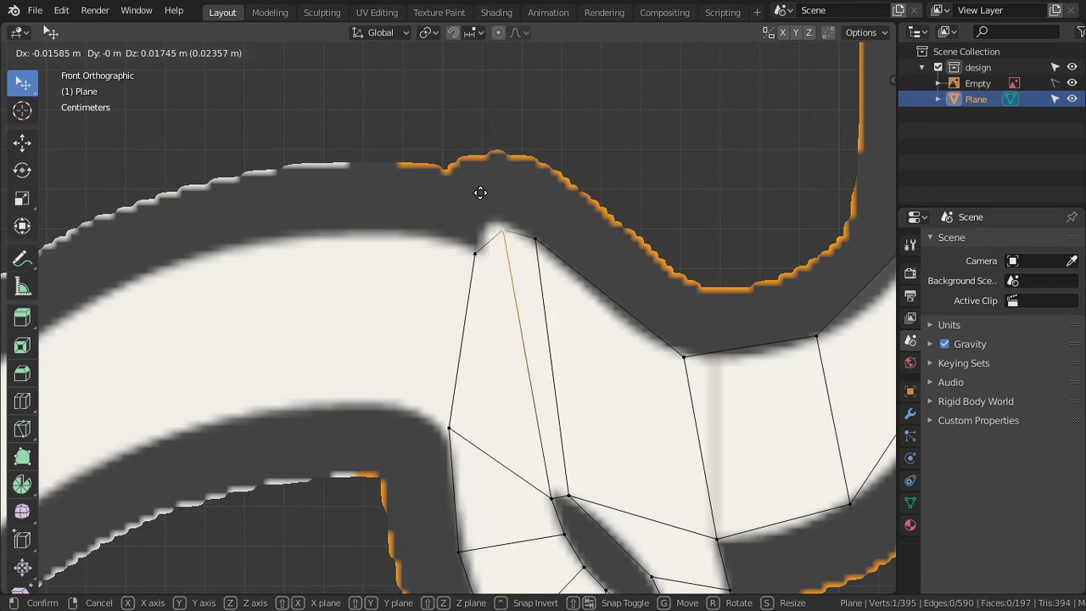
click(469, 185)
Step: Select the face's left edge and extend new faces leftward along the stroke
click(475, 259)
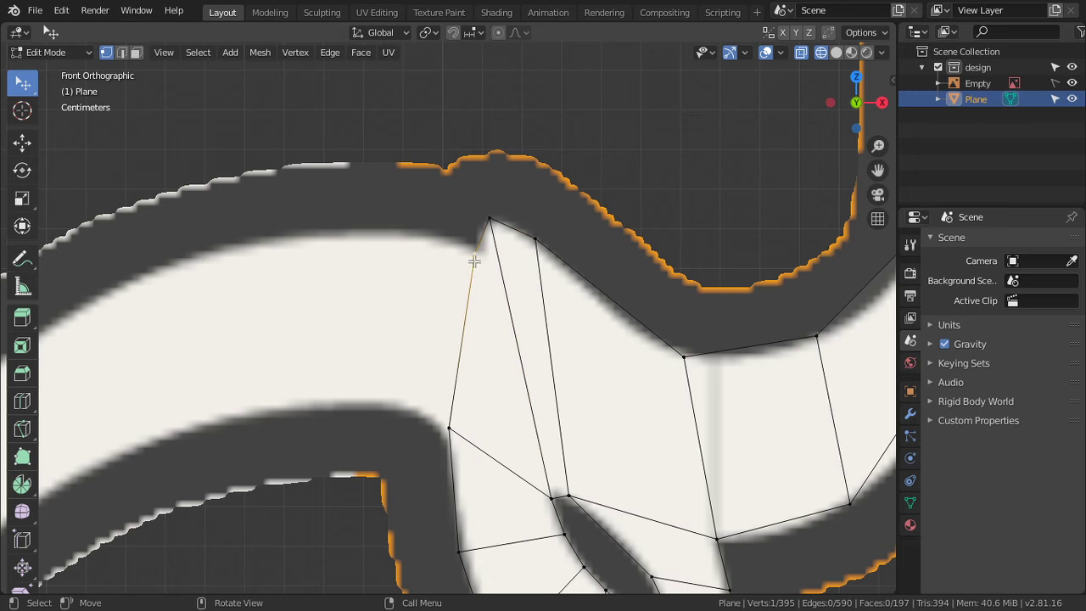
shift+click(451, 424)
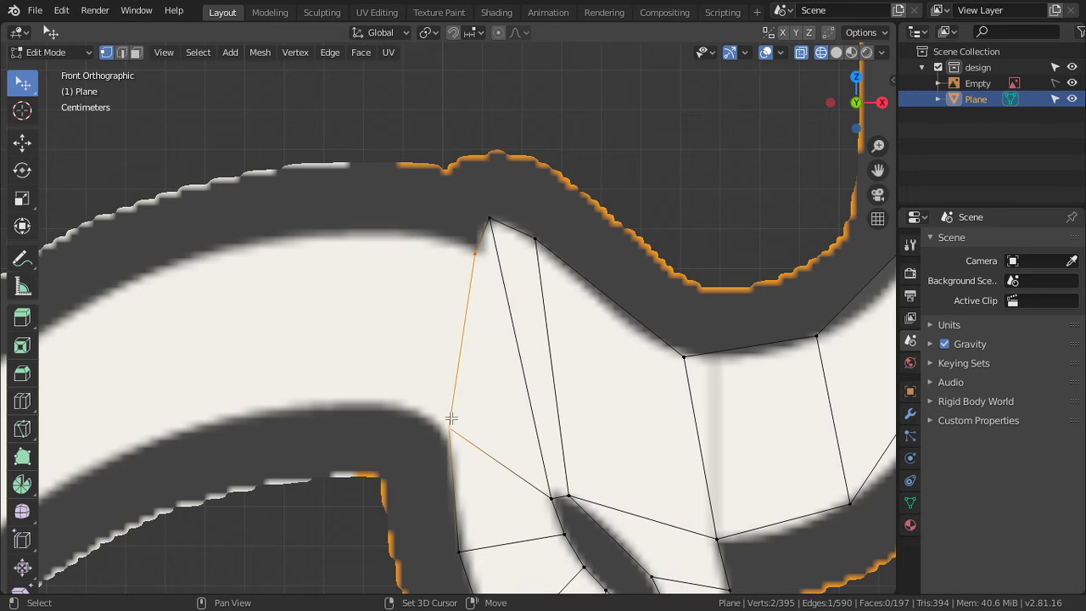
ctrl+right_click(329, 301)
ctrl+right_click(219, 353)
shift+middle_drag(187, 398, 586, 235)
ctrl+right_click(364, 325)
ctrl+right_click(274, 388)
Step: Continue the face strip around the curve and up to the stroke's tip
shift+middle_drag(274, 387, 426, 336)
scroll(425, 337, down, 4)
ctrl+right_click(344, 398)
ctrl+right_click(275, 457)
ctrl+right_click(208, 490)
ctrl+right_click(141, 493)
ctrl+right_click(102, 465)
ctrl+right_click(83, 366)
ctrl+right_click(117, 270)
ctrl+right_click(158, 188)
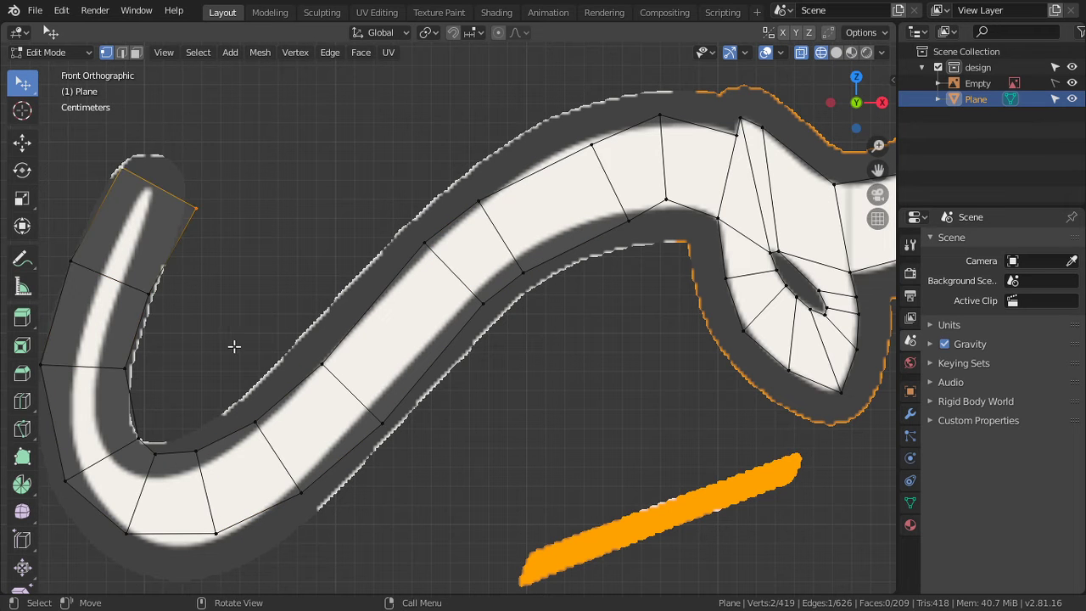
scroll(246, 347, up, 2)
Step: Move three of the strip's vertices onto the stroke outline
key(g)
click(431, 409)
click(556, 252)
key(g)
click(553, 229)
click(706, 178)
key(g)
click(645, 176)
Step: Fit the remaining vertices on the curve to the stroke edge, then review the result
click(763, 148)
key(g)
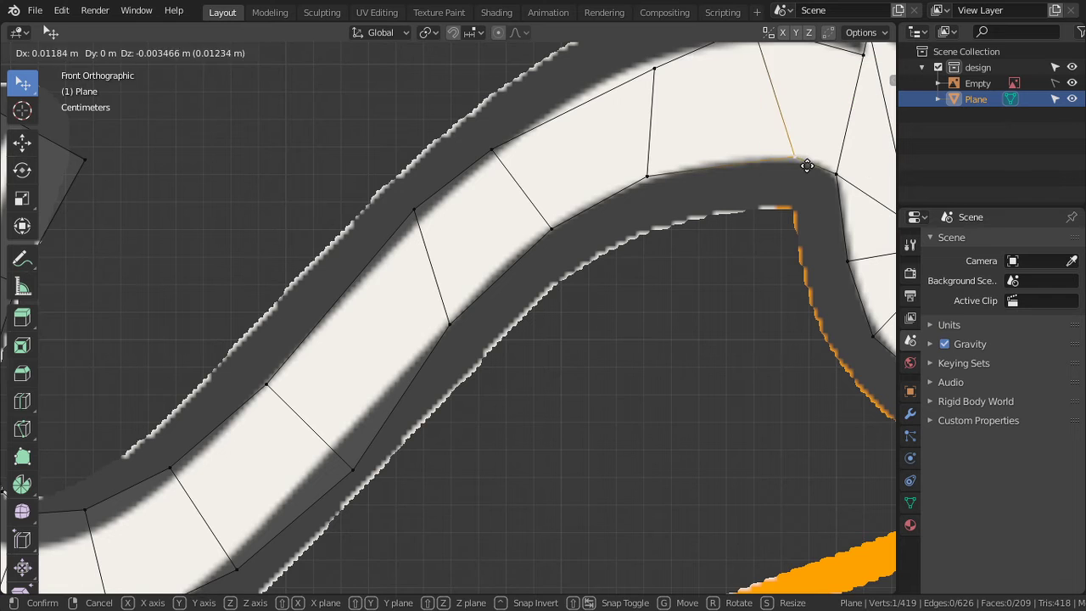
click(803, 163)
scroll(707, 187, down, 3)
key(g)
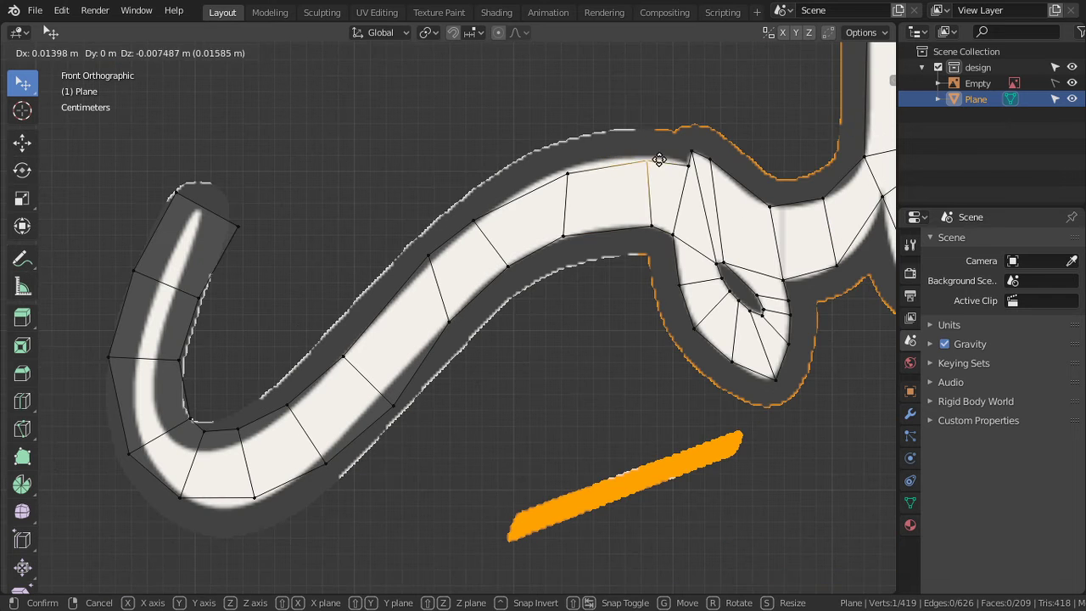
click(672, 152)
click(567, 173)
key(g)
click(586, 157)
scroll(346, 397, down, 3)
scroll(454, 344, down, 3)
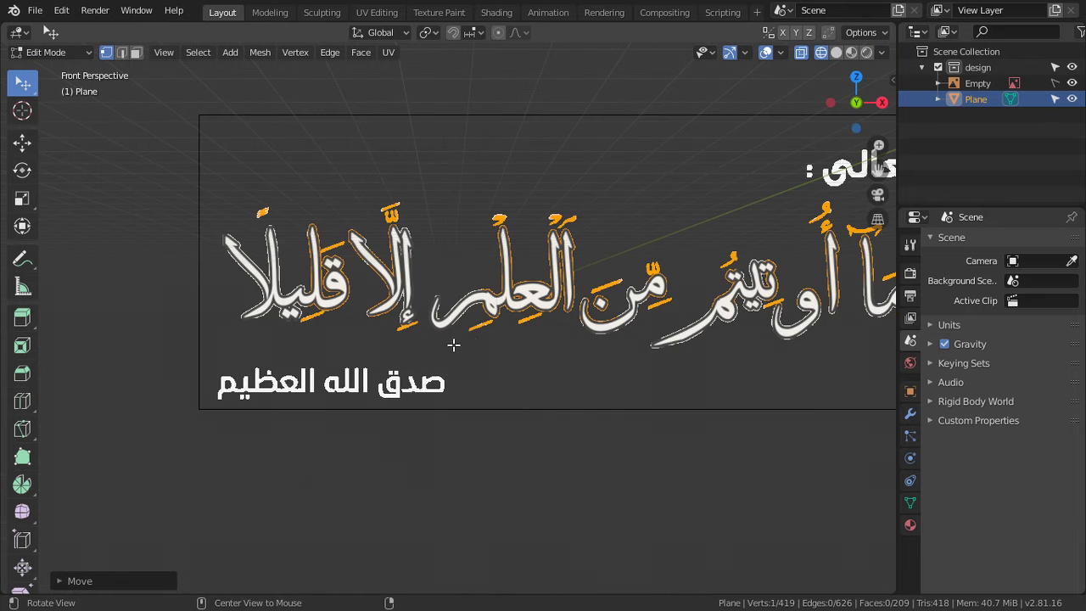
scroll(475, 345, up, 5)
Step: Fit an edge's vertices to the outer and inner stroke edges and pull the bend's bottom vertex down
scroll(473, 347, up, 5)
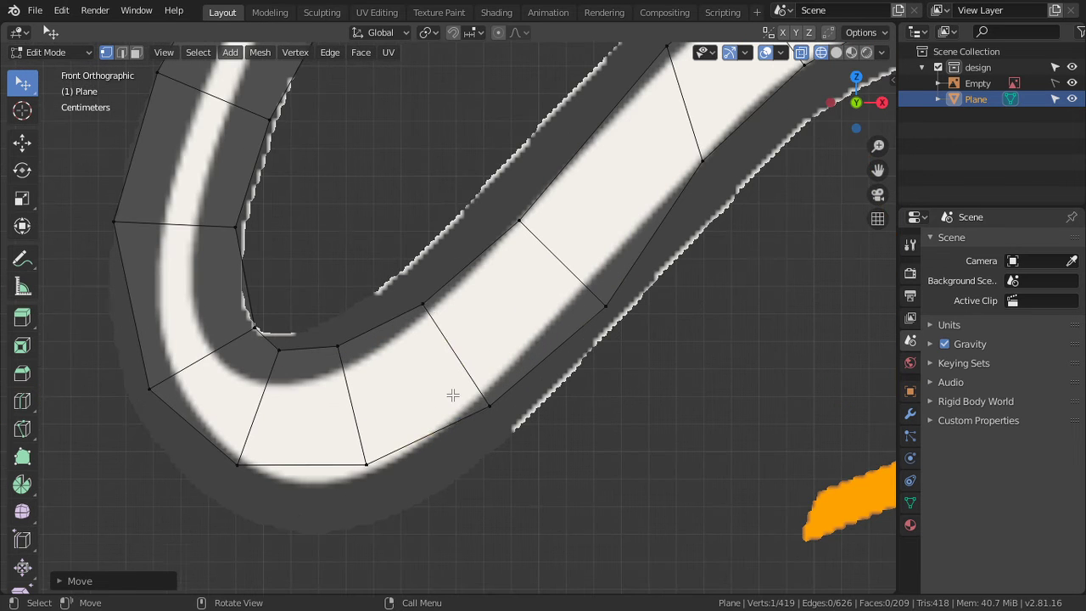
key(g)
click(600, 295)
click(470, 384)
key(g)
click(468, 371)
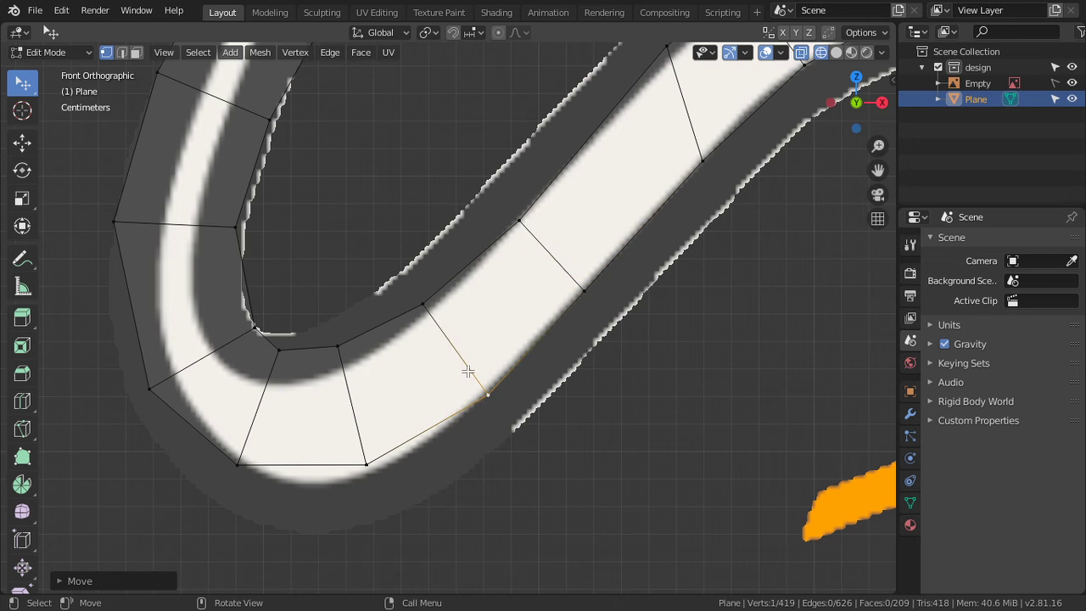
click(366, 464)
key(g)
click(359, 501)
Step: Move the next vertices along the bend onto the outline, pushing the lower one outward
click(339, 346)
key(g)
click(345, 357)
click(279, 350)
key(g)
click(258, 400)
click(240, 463)
key(g)
click(314, 487)
Step: Fit the bend's inner corner, outer-left and upper vertices to the inner and outer stroke edges
click(233, 341)
key(g)
click(195, 371)
click(149, 391)
key(g)
click(224, 452)
click(124, 244)
key(g)
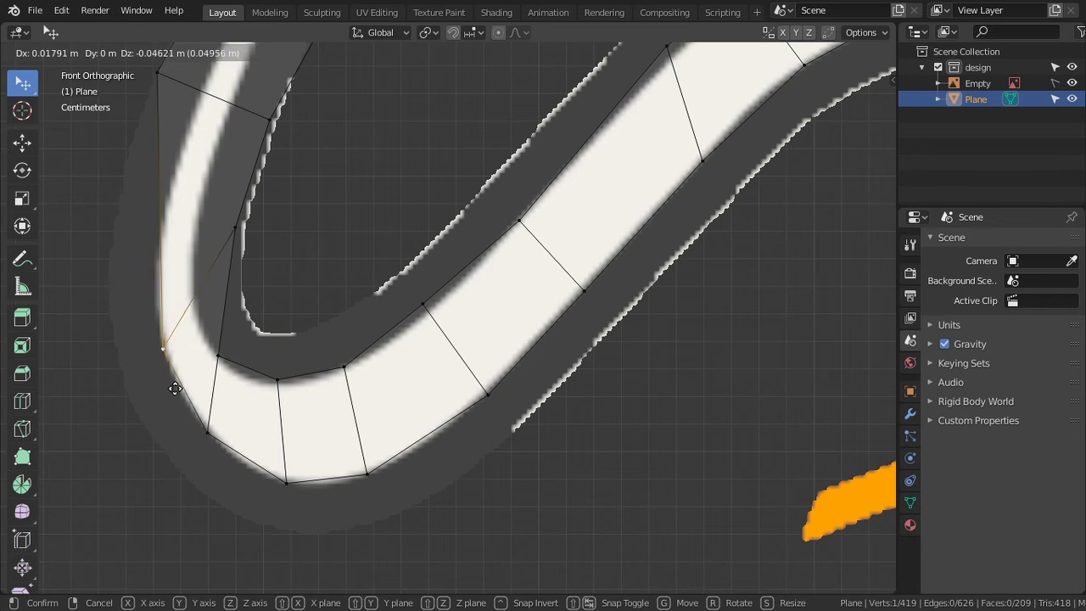
click(176, 392)
click(235, 243)
key(g)
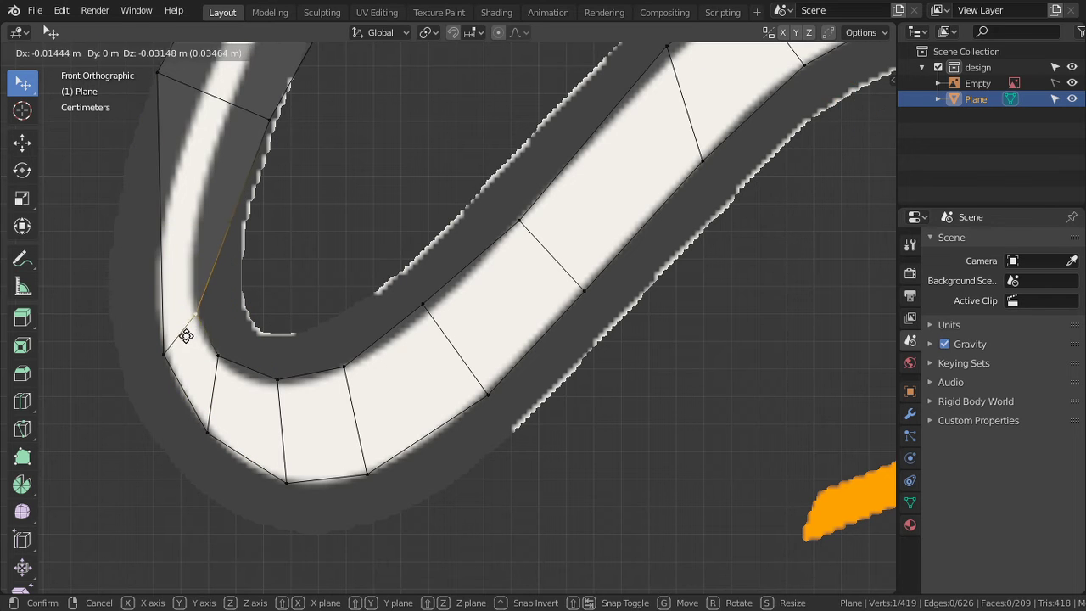
click(189, 302)
Step: Pull the rising stroke's upper and top-left vertices onto its outline
click(257, 144)
key(g)
click(181, 188)
click(156, 93)
key(g)
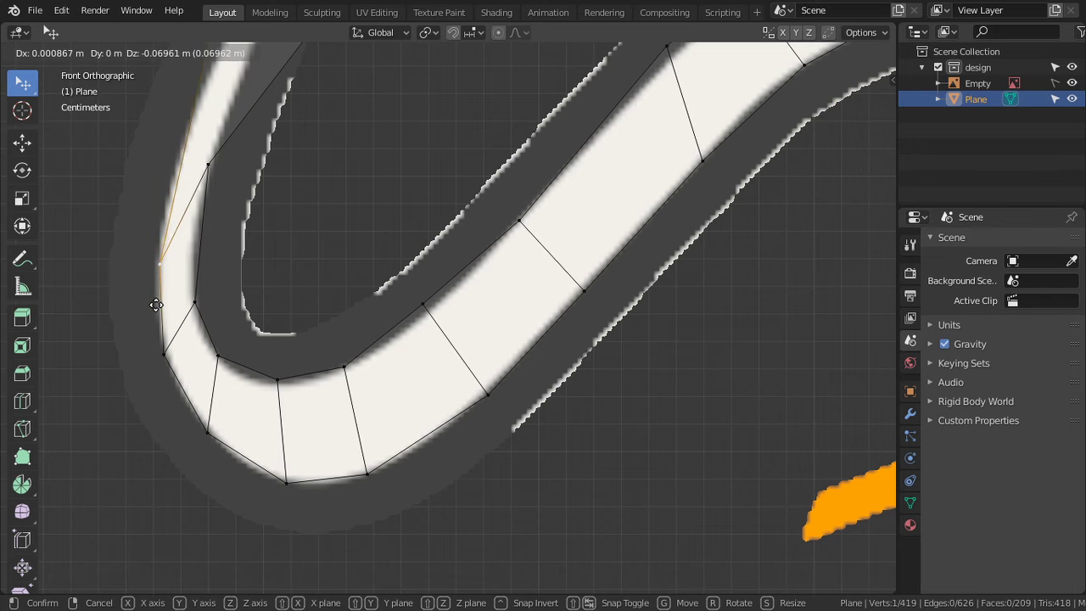
click(156, 296)
Step: On the upper tail, place a side vertex, the top vertex at the tip, and the lower-left vertex
shift+middle_drag(265, 222, 285, 439)
click(355, 212)
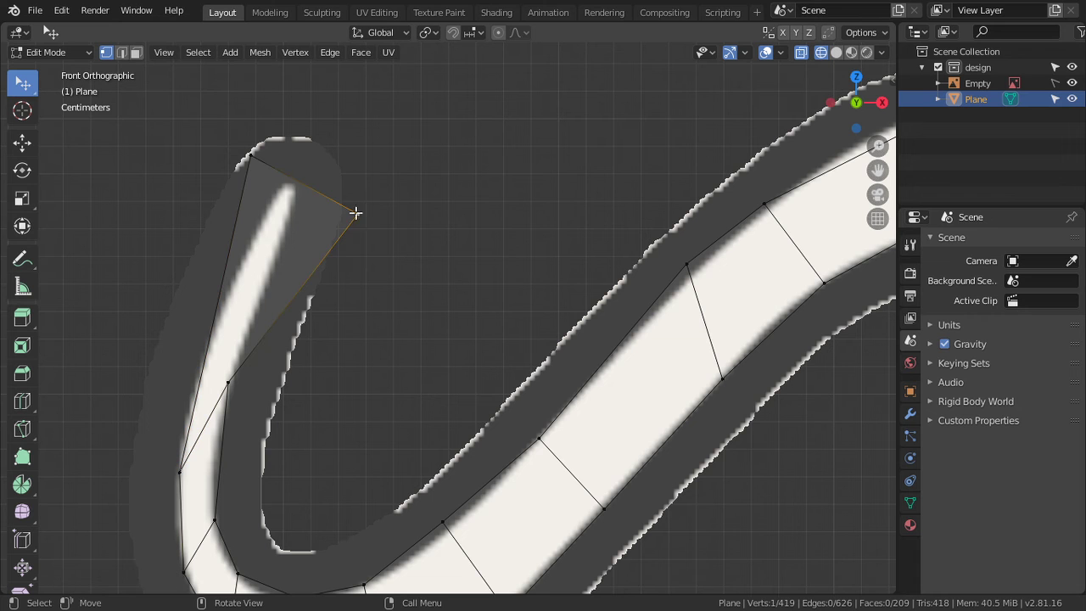
key(g)
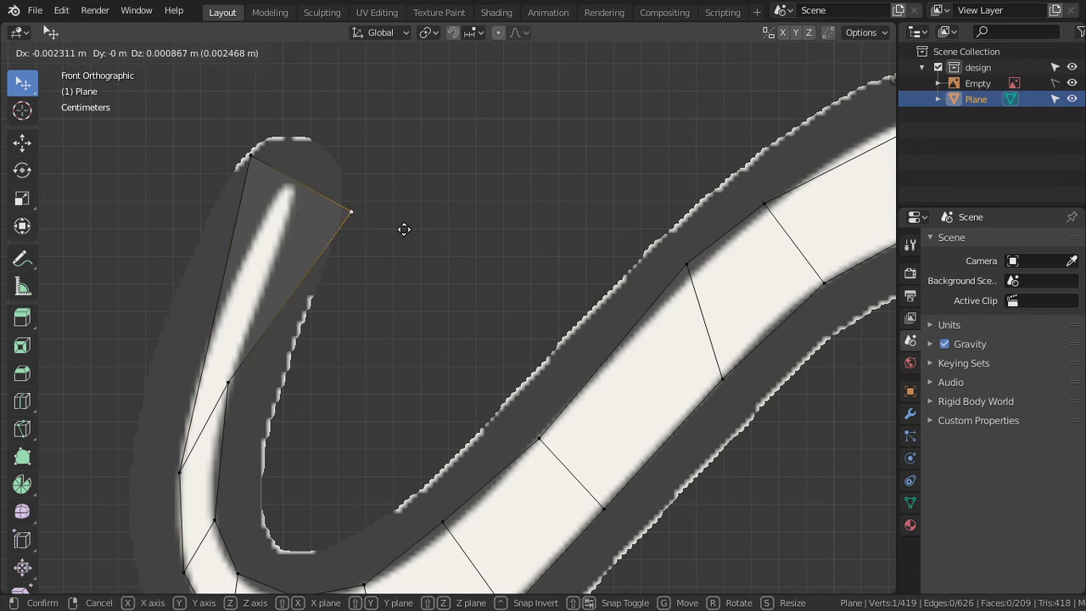
click(371, 213)
click(249, 152)
key(g)
click(281, 179)
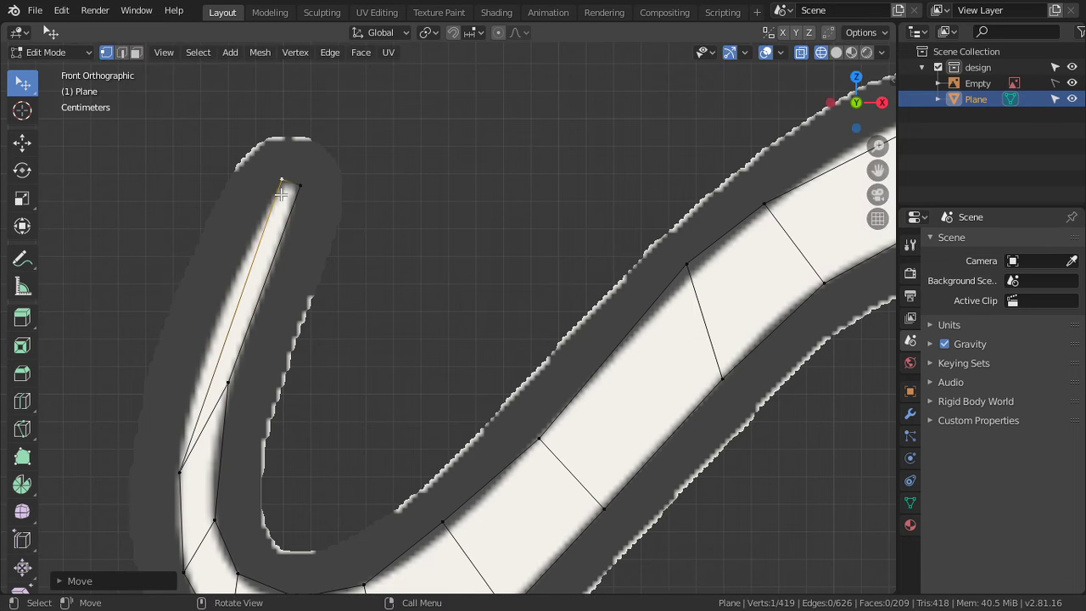
click(185, 465)
key(g)
click(205, 313)
Step: Fit the tail's right-side and bottom-left vertices, then select both tip vertices
click(236, 361)
key(g)
click(228, 378)
click(183, 572)
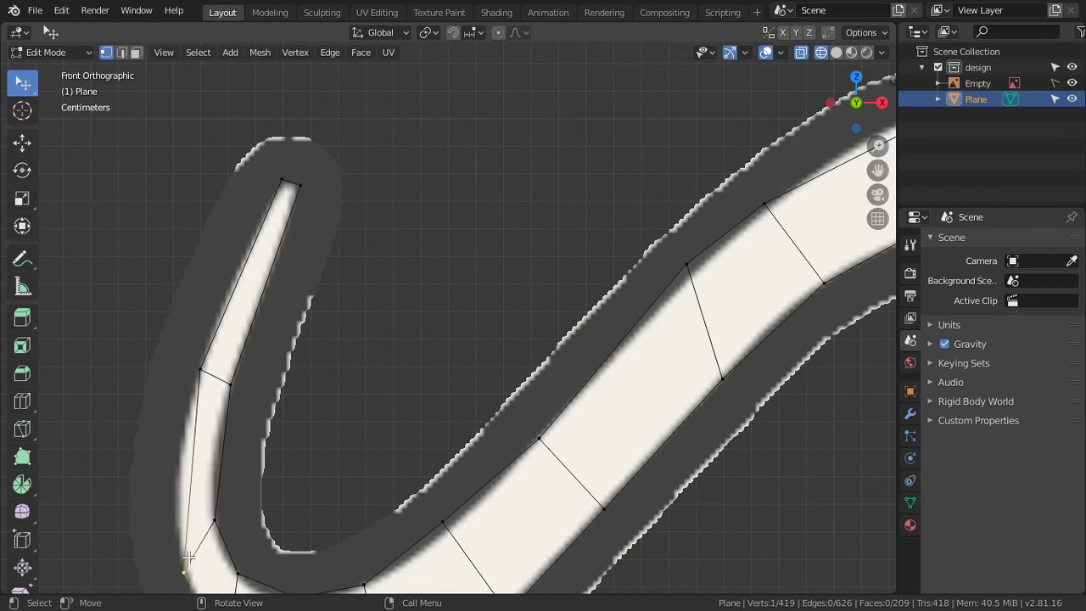
key(g)
click(179, 487)
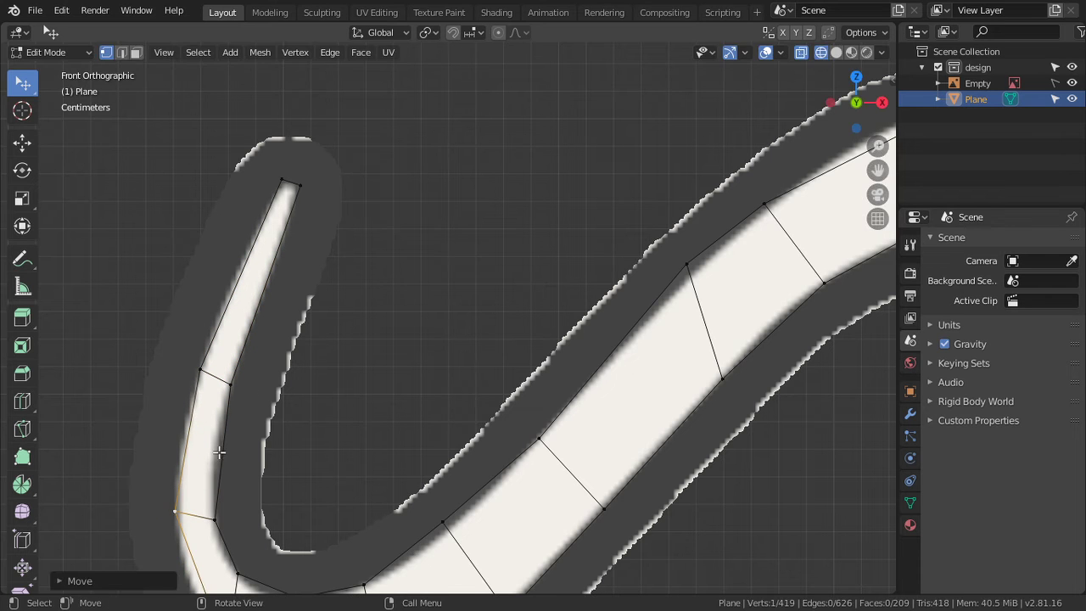
click(298, 185)
shift+click(281, 179)
Step: Scale the two tip vertices closer together and move the bend's outer corner onto the outline
key(s)
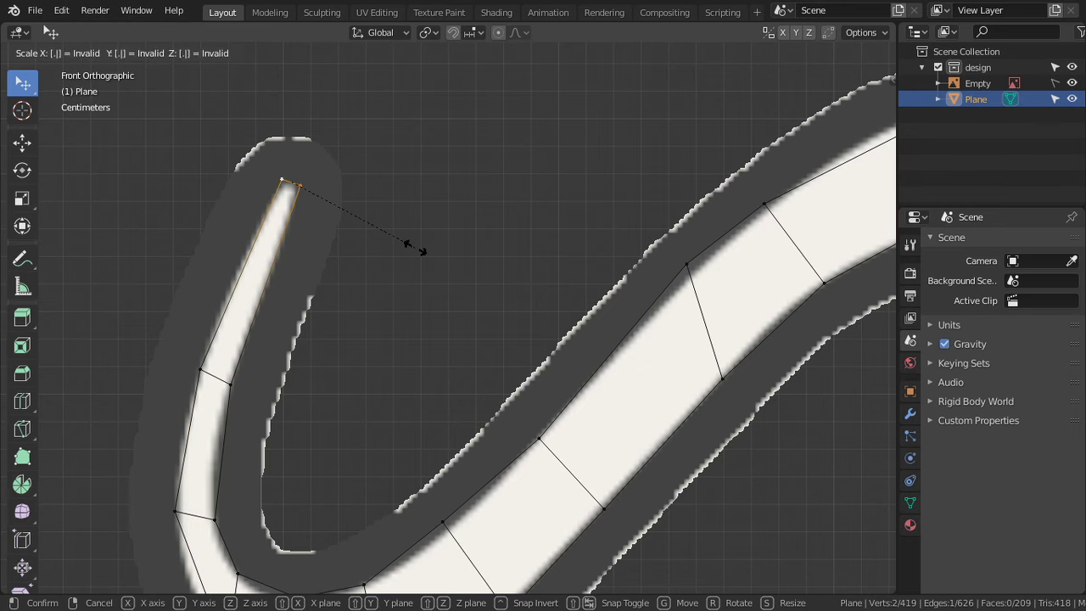
click(415, 247)
ctrl+scroll(359, 400, down, 5)
scroll(281, 424, up, 1)
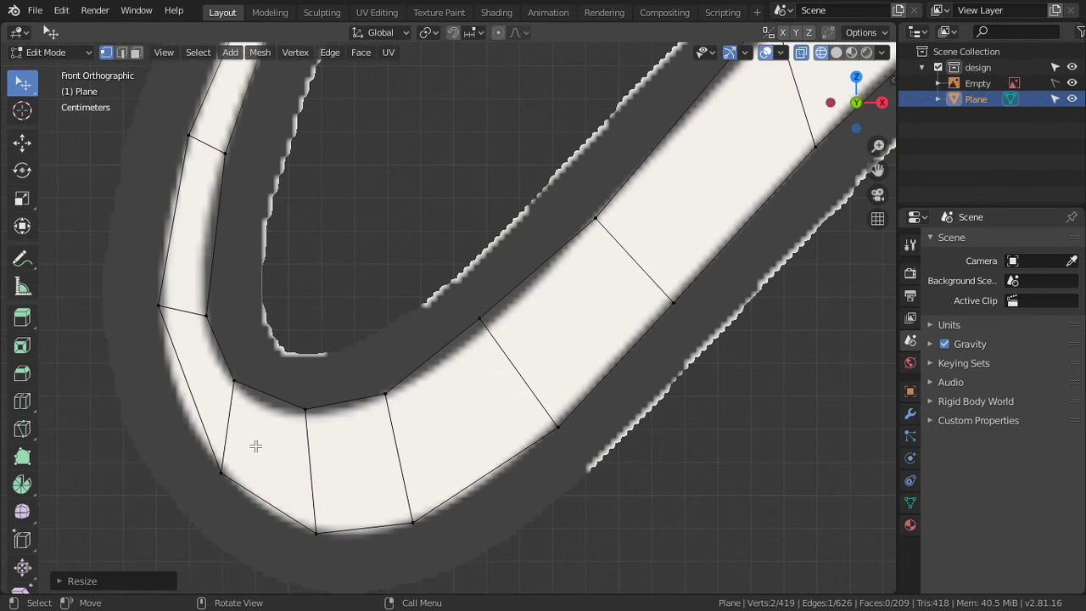
click(249, 448)
key(g)
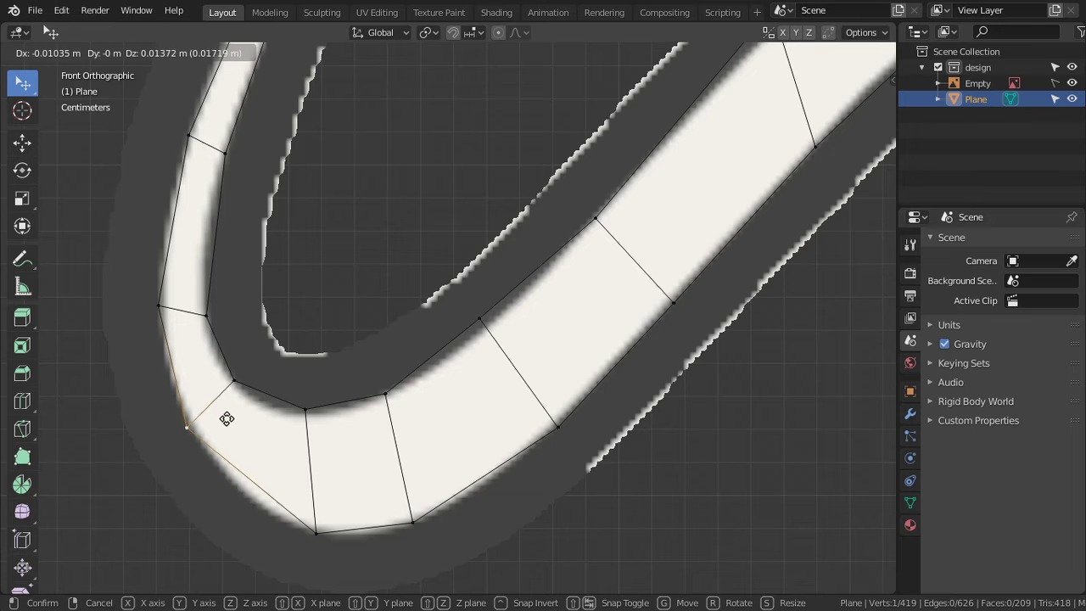
click(228, 418)
Step: Add an edge loop across the bend, dissolve it again, and return to Object Mode
scroll(540, 359, down, 2)
key(ctrl+r)
click(455, 359)
right_click(477, 422)
scroll(477, 423, up, 2)
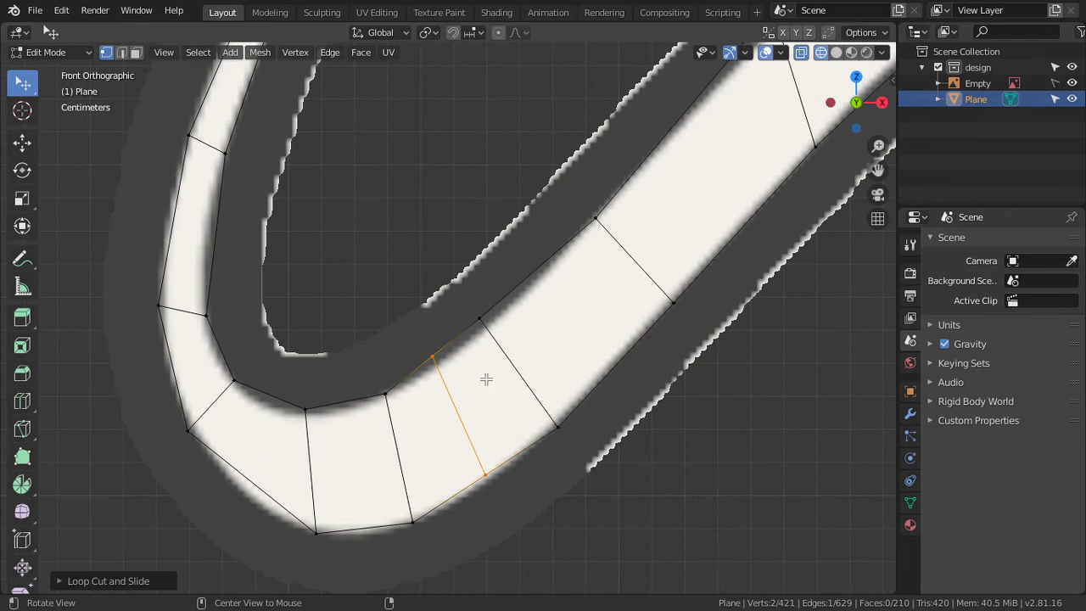
key(x)
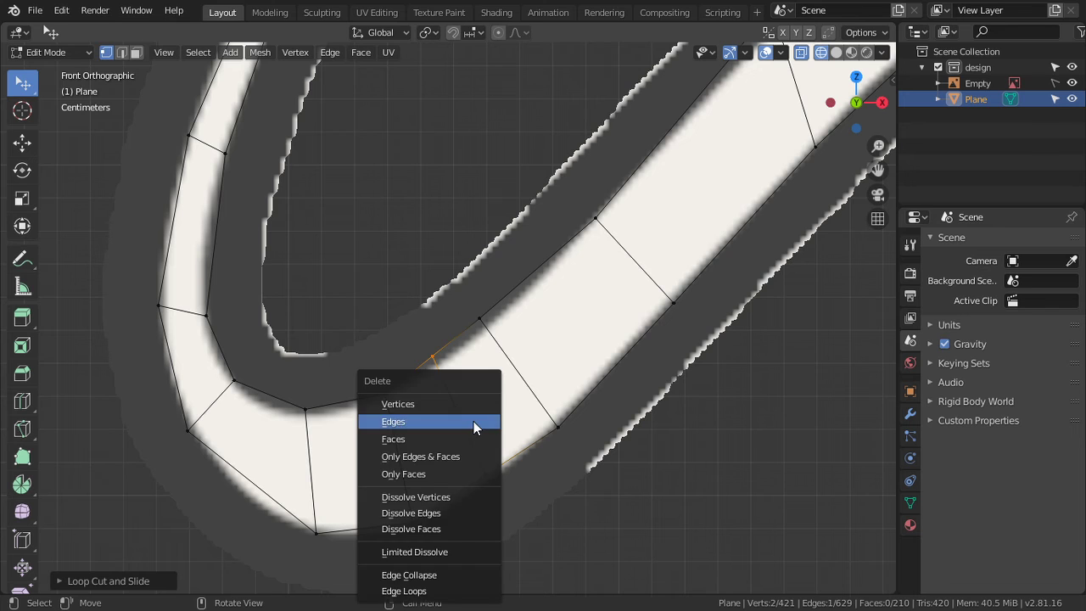
click(476, 514)
scroll(504, 456, down, 3)
key(Tab)
scroll(505, 467, down, 2)
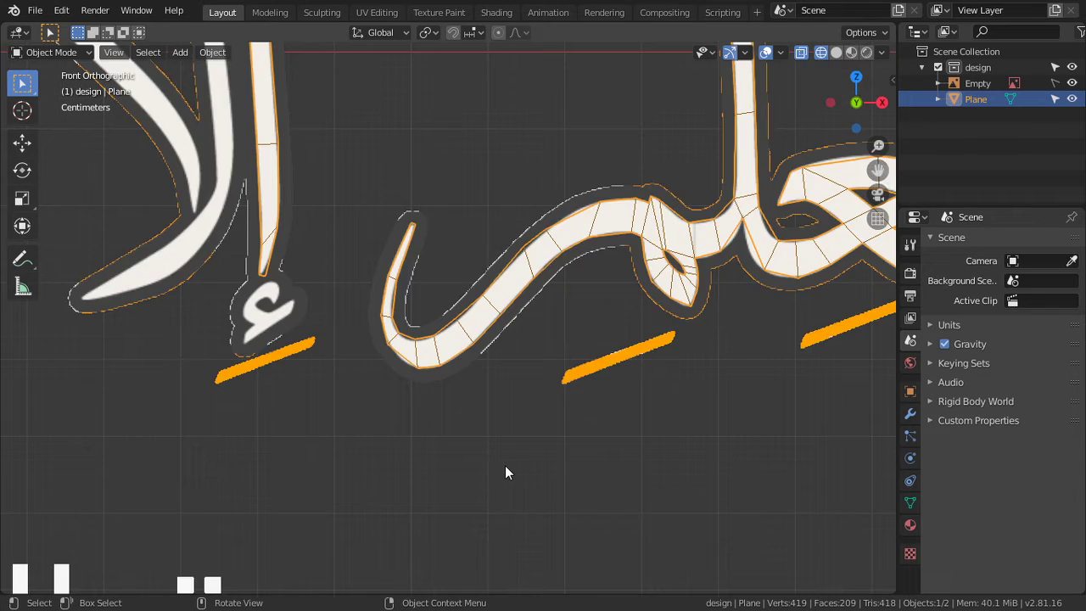
scroll(505, 466, down, 5)
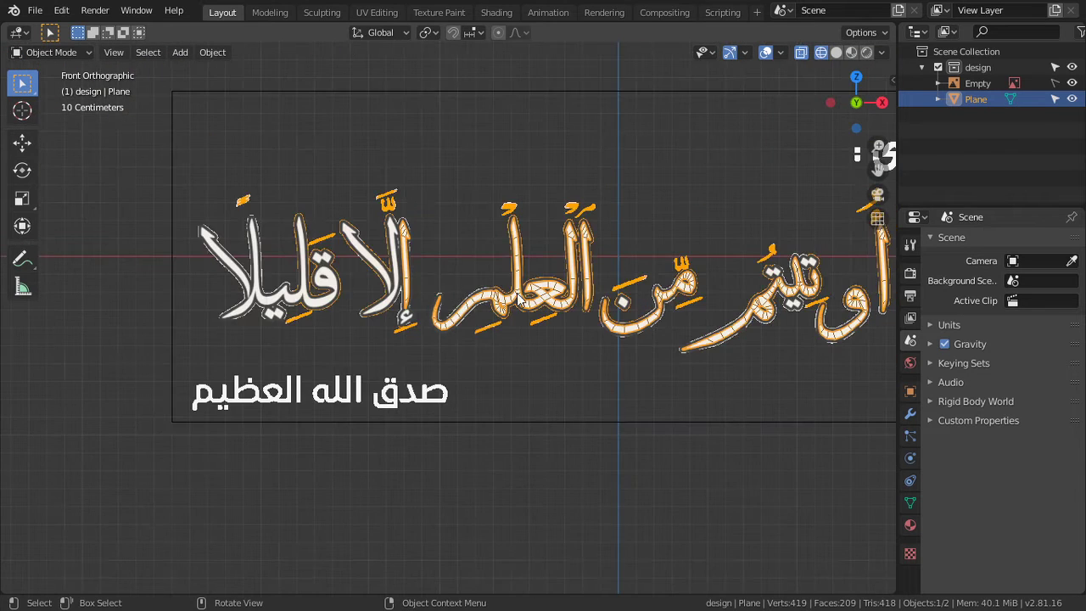
Step: Zoom in on إلا and put the Plane mesh back into Edit Mode
scroll(509, 407, up, 1)
scroll(483, 373, up, 2)
scroll(474, 364, up, 1)
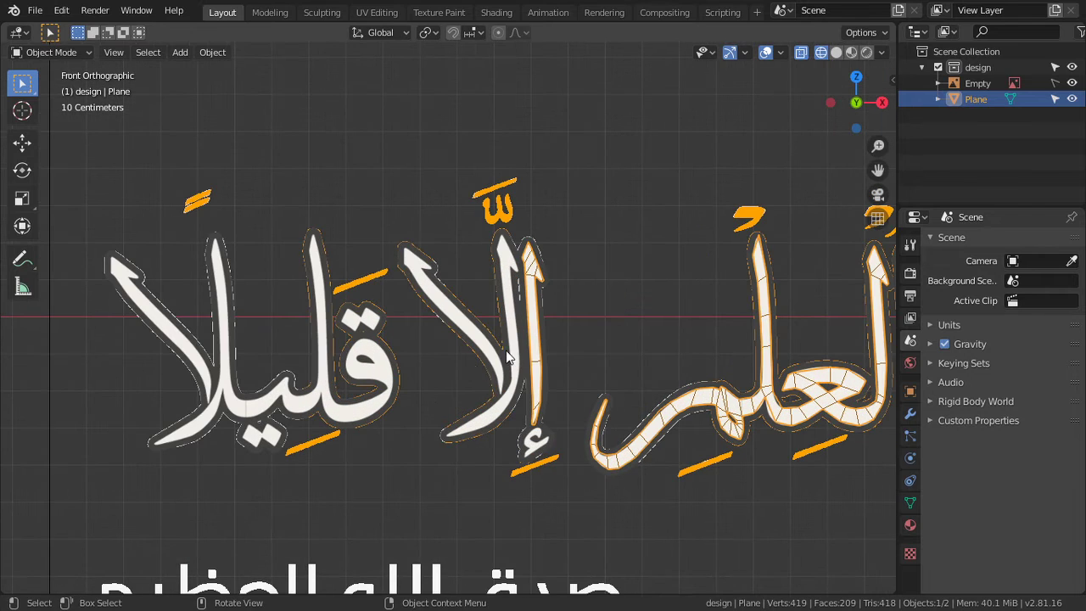
scroll(463, 364, up, 2)
scroll(536, 433, up, 1)
scroll(475, 391, down, 1)
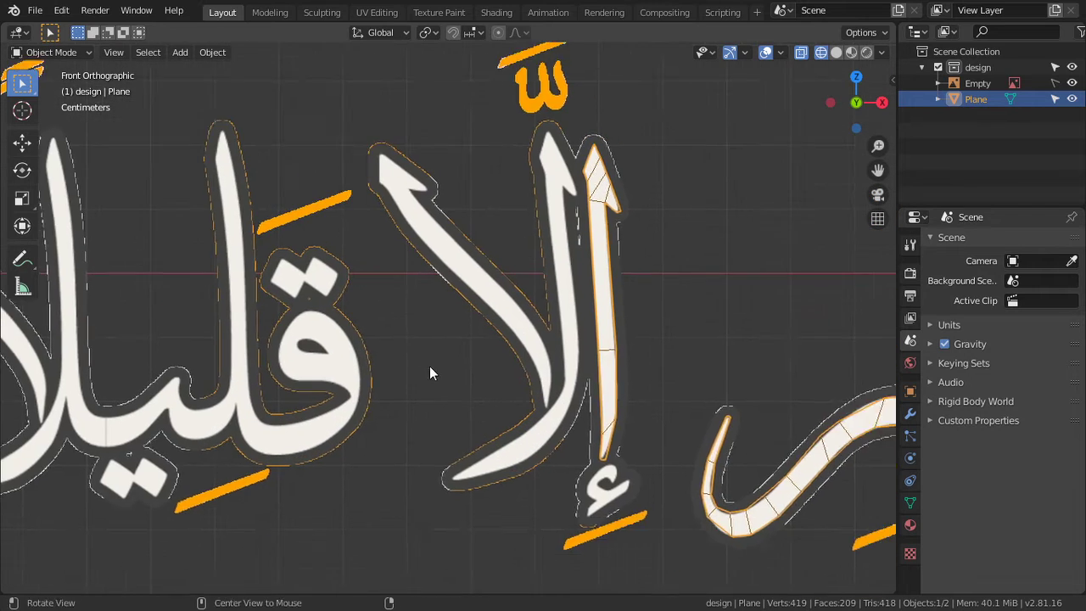
scroll(432, 368, up, 2)
key(Tab)
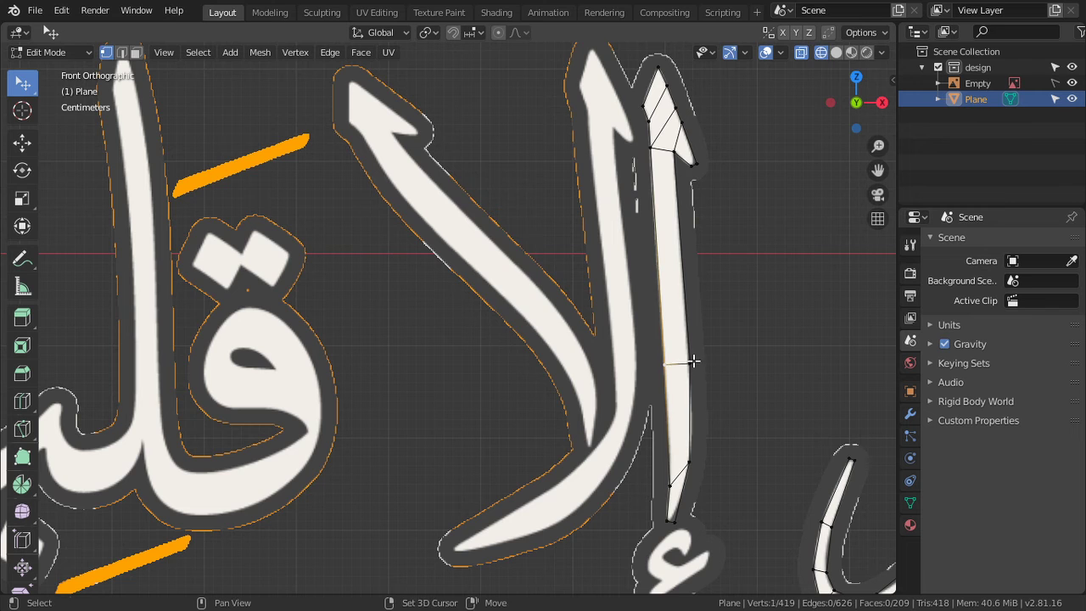
Step: Pan across the Arabic line and zoom in to frame the first tall stroke of إلا
scroll(722, 382, down, 4)
scroll(721, 386, down, 1)
scroll(722, 388, up, 1)
scroll(721, 388, up, 1)
shift+middle_drag(721, 388, 418, 390)
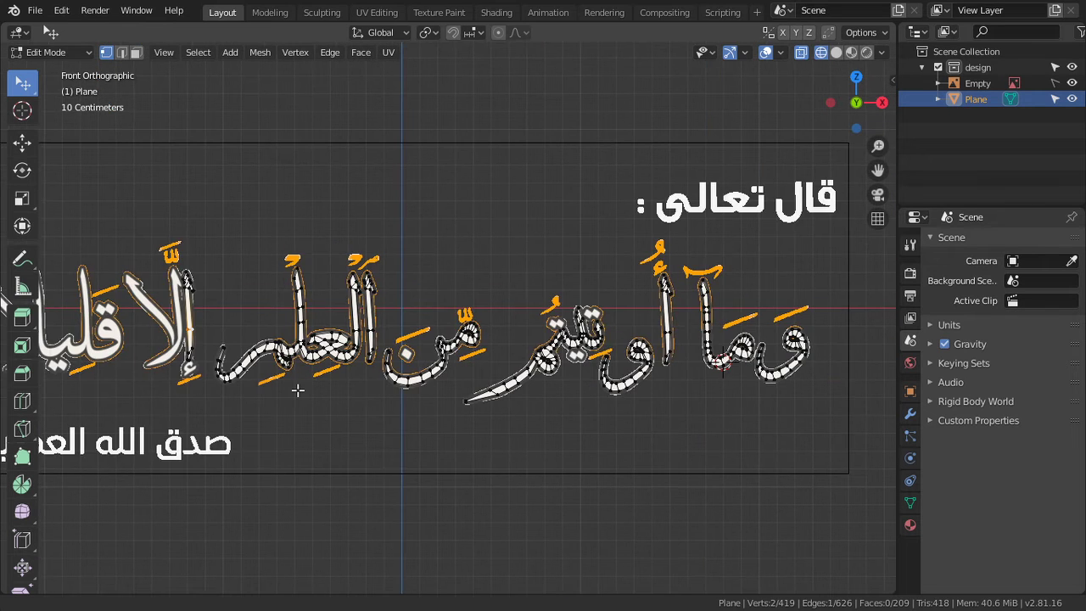
shift+middle_drag(297, 389, 543, 395)
scroll(395, 415, up, 3)
scroll(396, 415, up, 3)
shift+middle_drag(395, 415, 446, 362)
scroll(488, 361, up, 1)
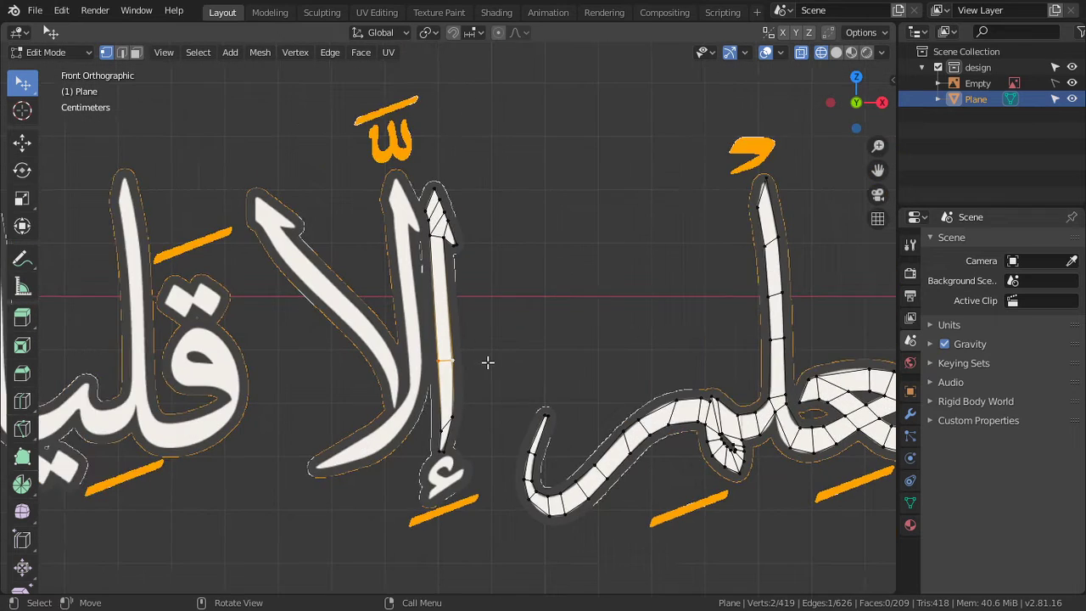
scroll(488, 363, up, 2)
Step: Select the whole meshed إلا stroke and place a duplicate over the neighbouring stroke on its left
key(ctrl)
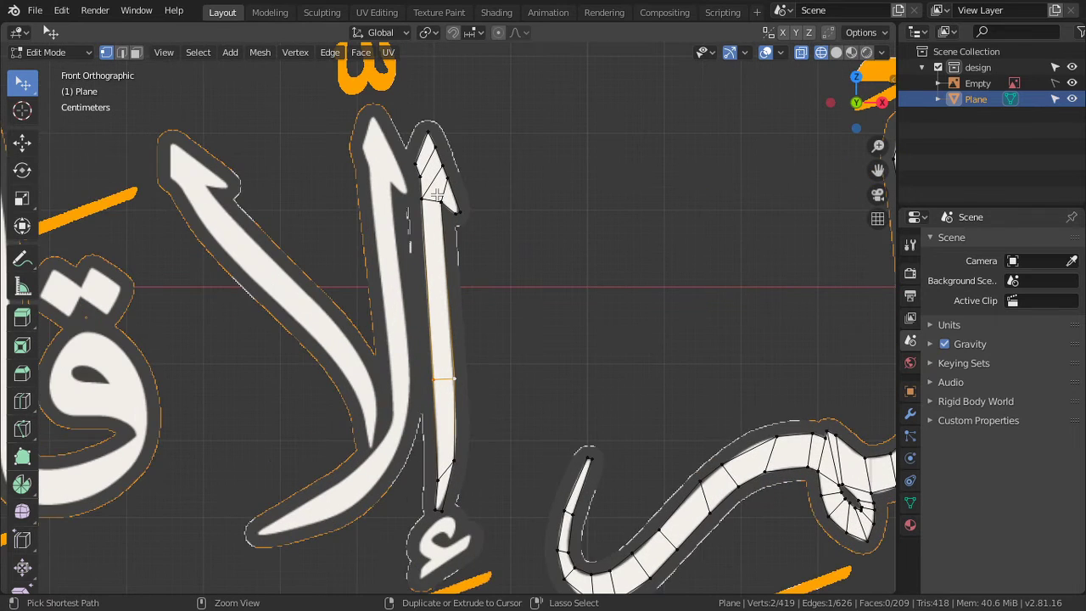
key(ctrl+l)
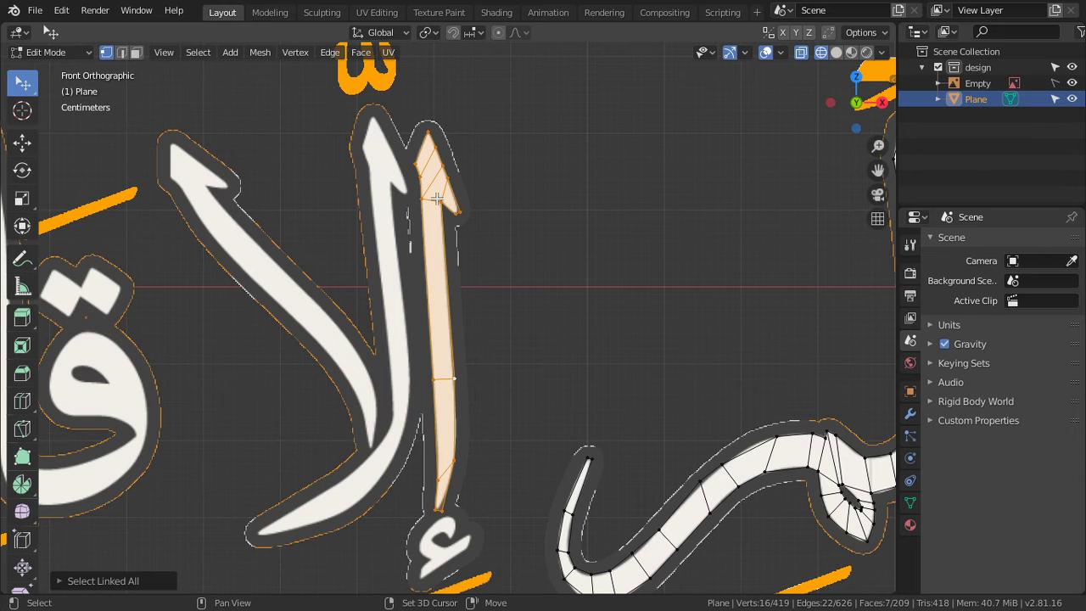
key(shift+d)
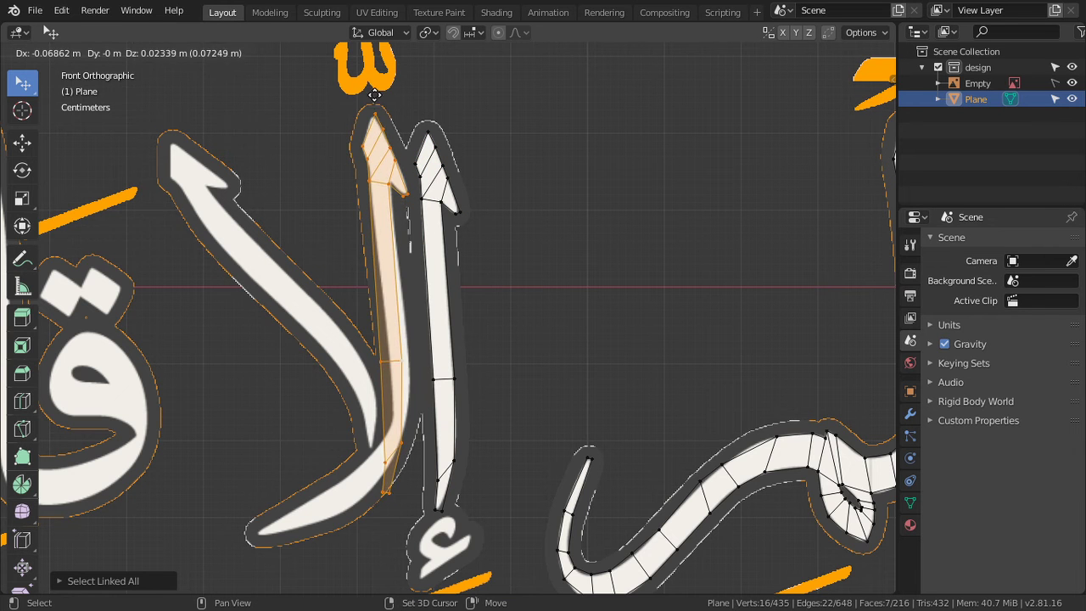
click(375, 95)
Step: Zoom in on the copy and select an edge across it
scroll(398, 320, up, 2)
scroll(413, 364, up, 2)
scroll(430, 362, up, 2)
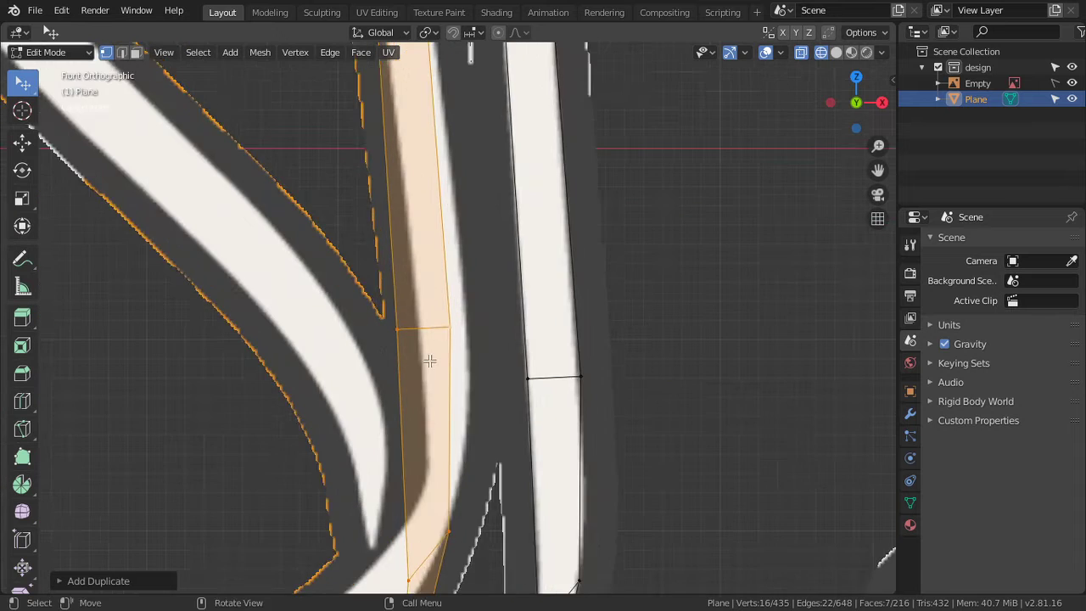
alt+drag(429, 362, 439, 328)
scroll(439, 337, up, 5)
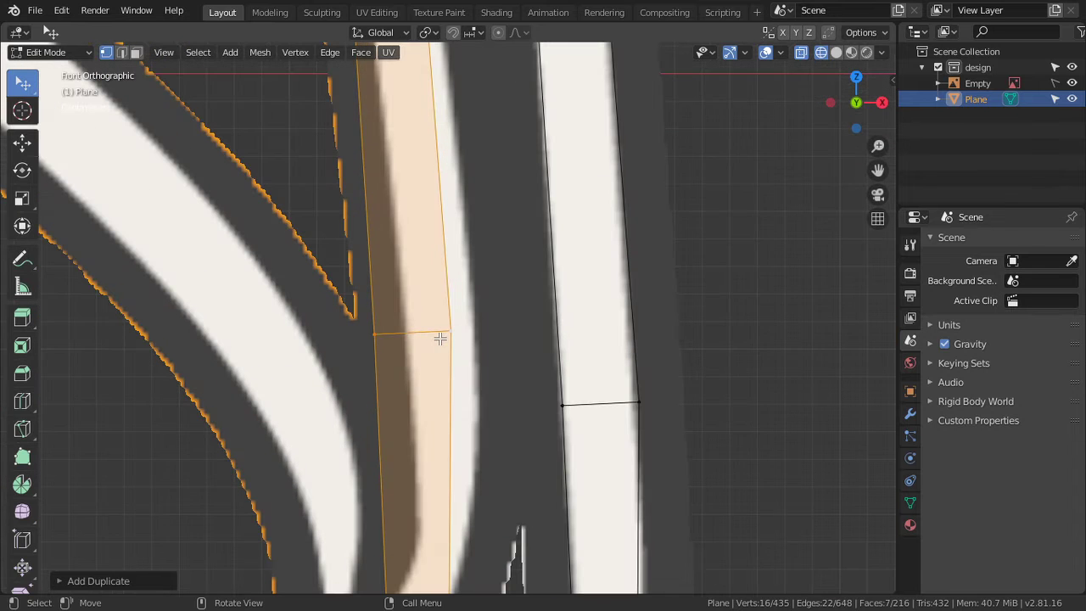
click(388, 332)
Step: Slide the chosen edge horizontally and fit the first corner vertex to the stroke outline
key(g)
key(x)
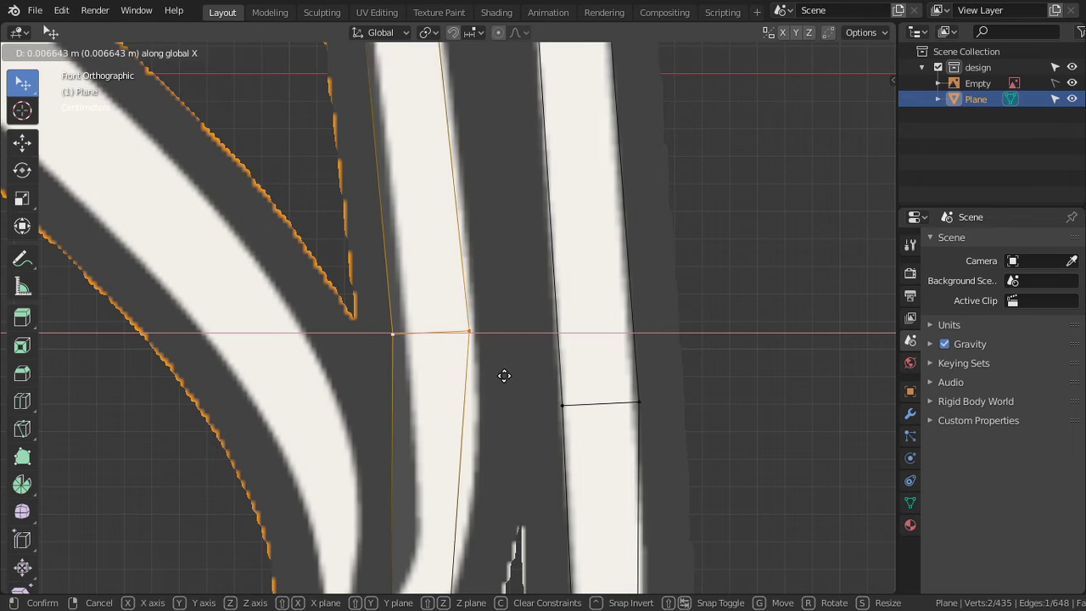
click(513, 396)
shift+middle_drag(512, 396, 469, 199)
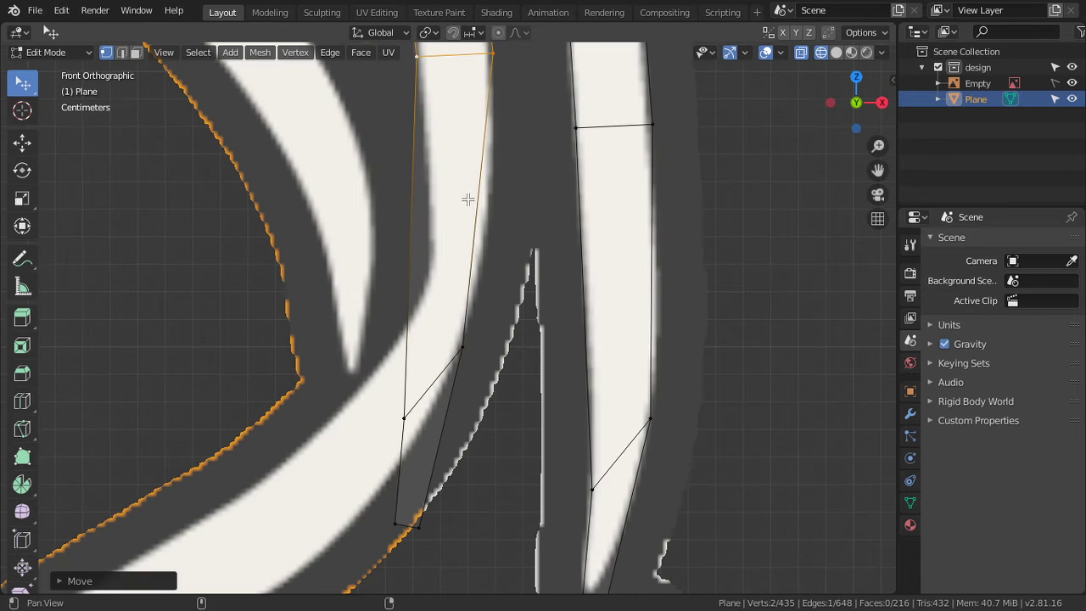
click(465, 341)
key(g)
click(490, 259)
Step: Move the remaining three corner vertices up onto the stroke outline
click(395, 417)
key(g)
click(425, 238)
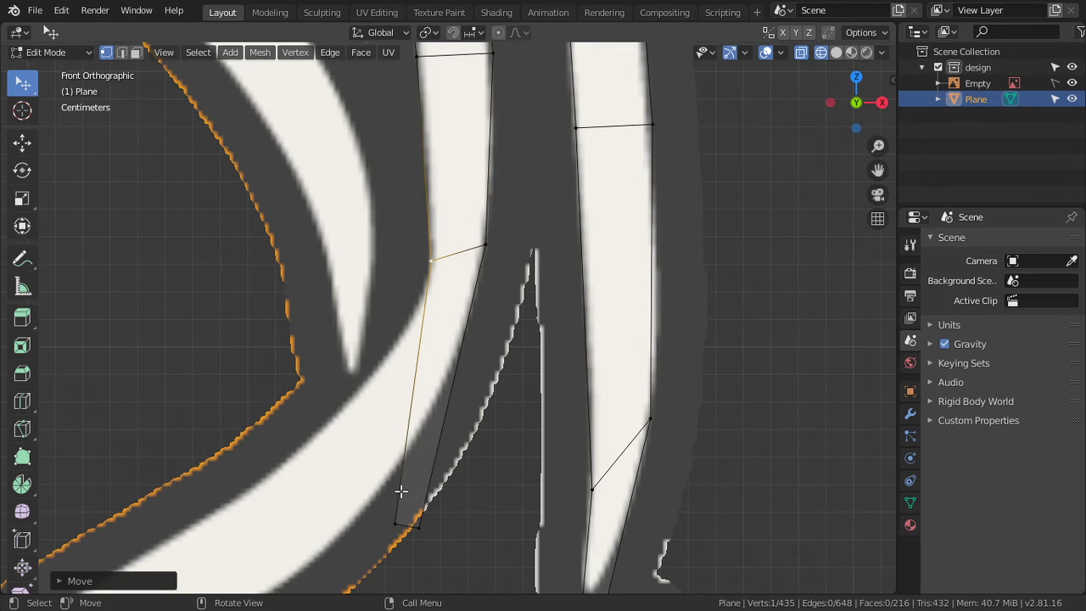
click(397, 519)
key(g)
click(404, 291)
click(405, 518)
key(g)
click(455, 325)
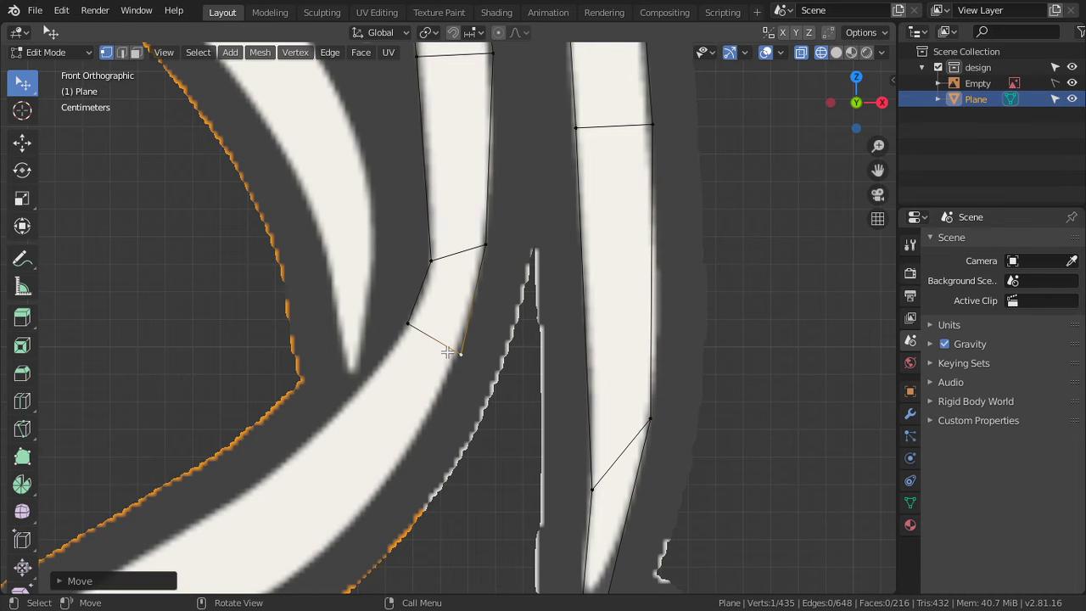
Step: Extrude a new face down the curving lower stroke and fit its vertex to the lower edge
shift+middle_drag(380, 476, 600, 333)
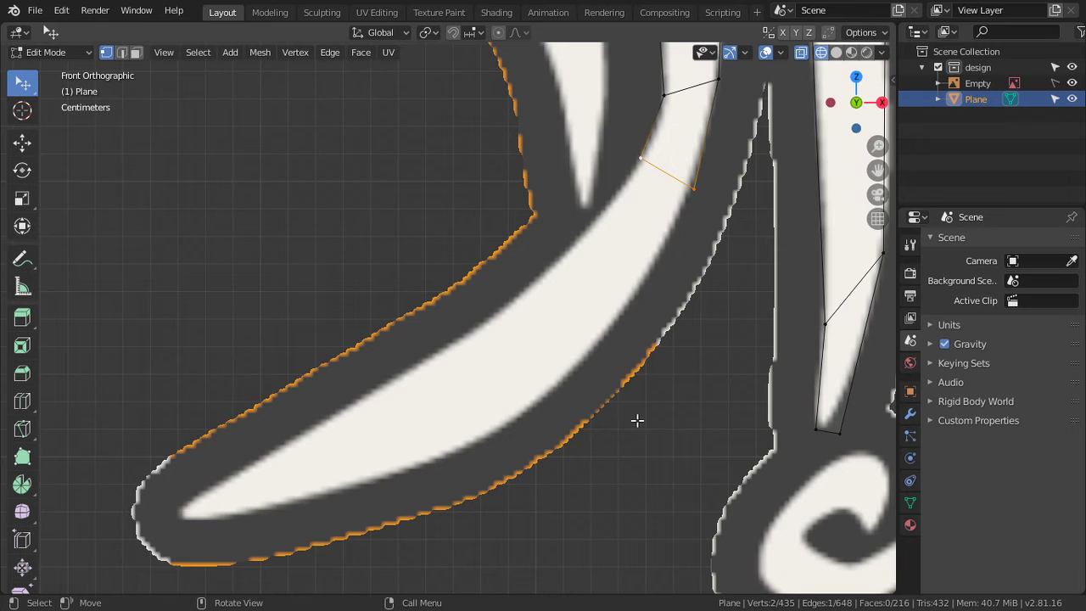
key(e)
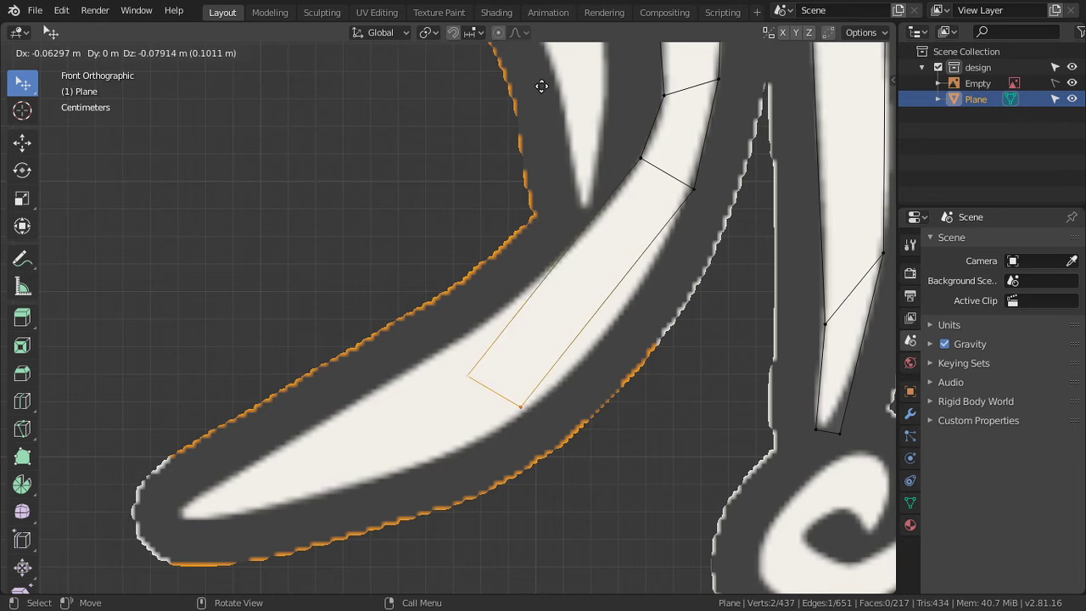
click(546, 589)
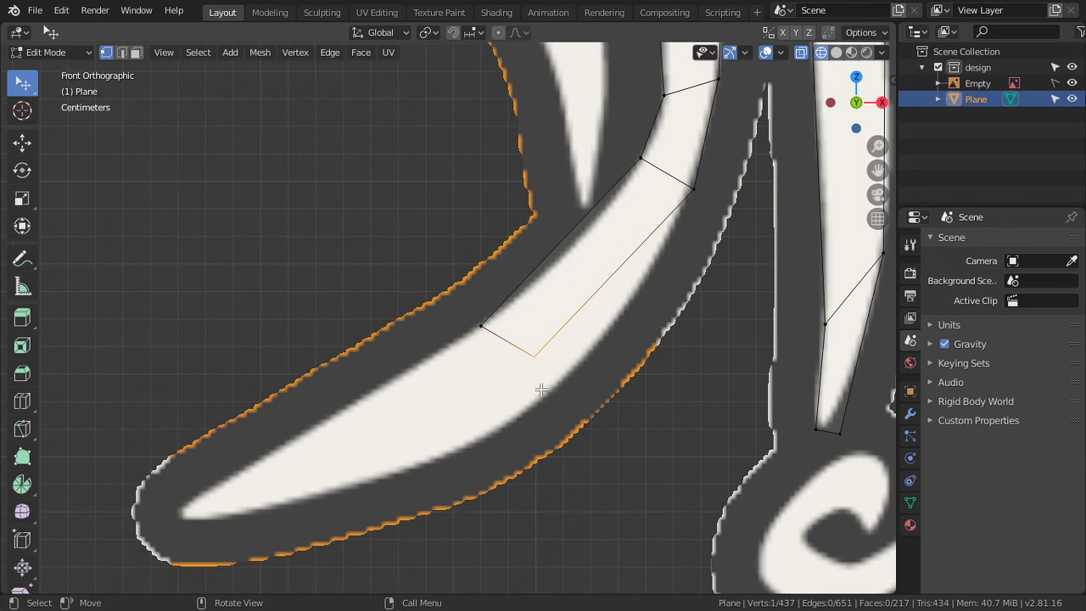
key(g)
click(556, 477)
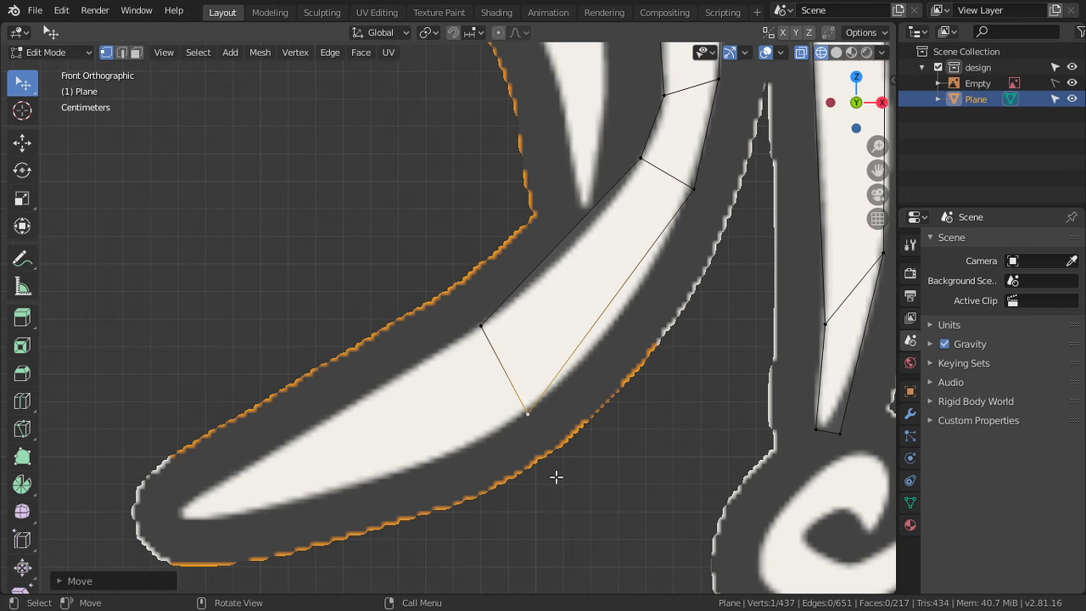
Step: Extrude a final face to the stroke's tip, scaling and nudging the end edge to a point
key(e)
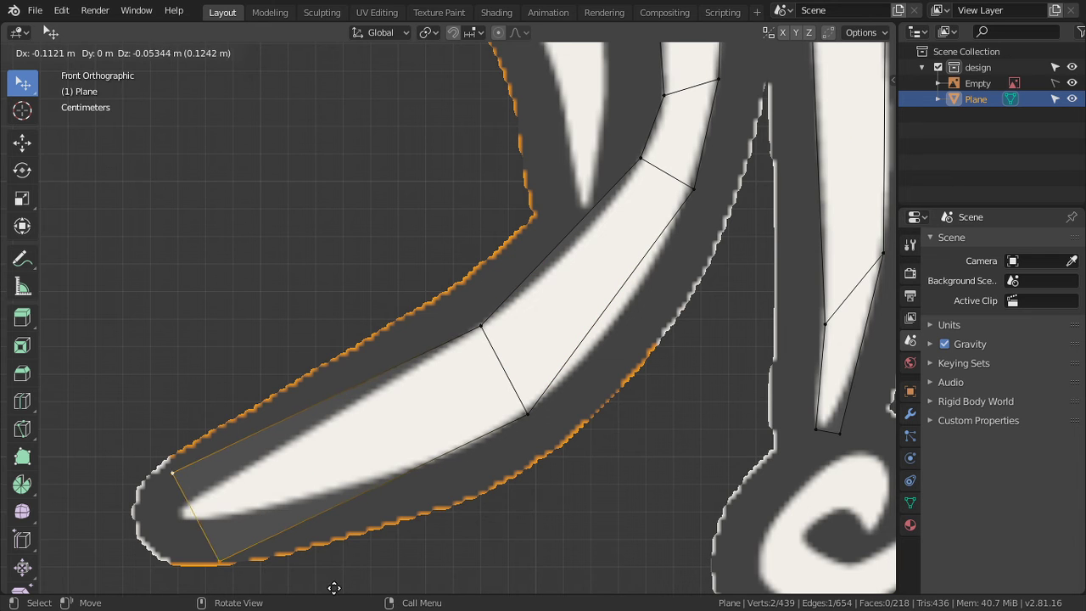
click(323, 46)
key(s)
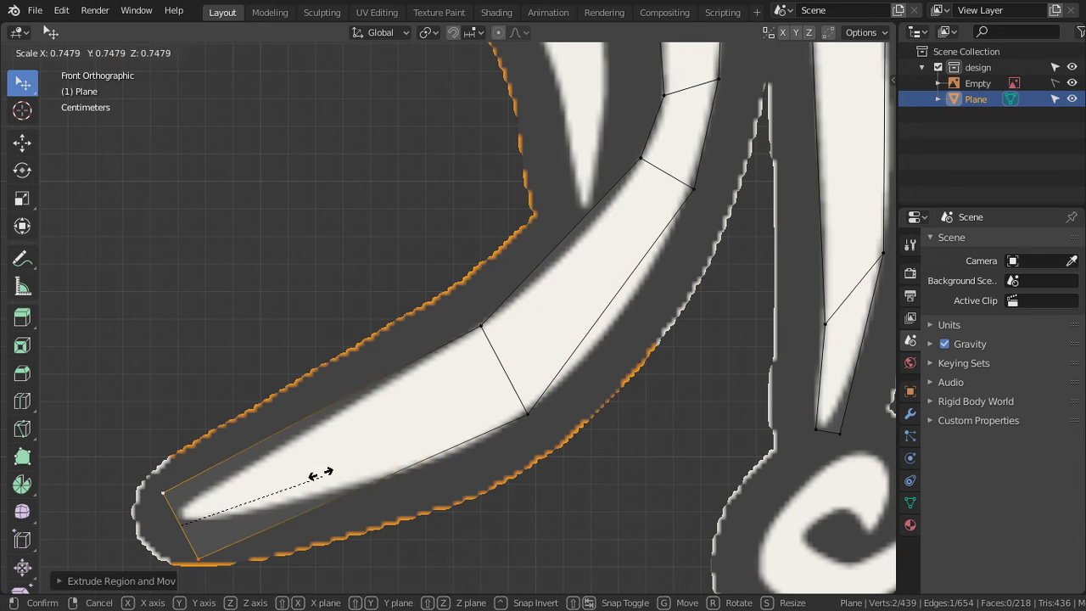
click(229, 491)
key(g)
click(272, 478)
key(s)
click(290, 506)
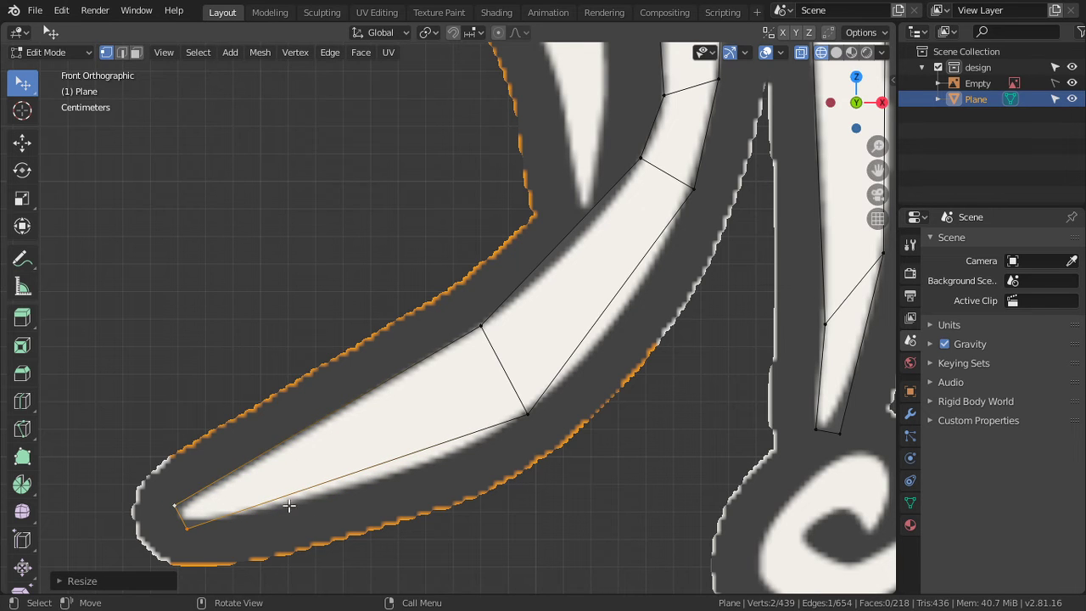
Step: Add a centred loop cut across the long tip face and fit its vertex to the edge
key(ctrl+r)
click(355, 471)
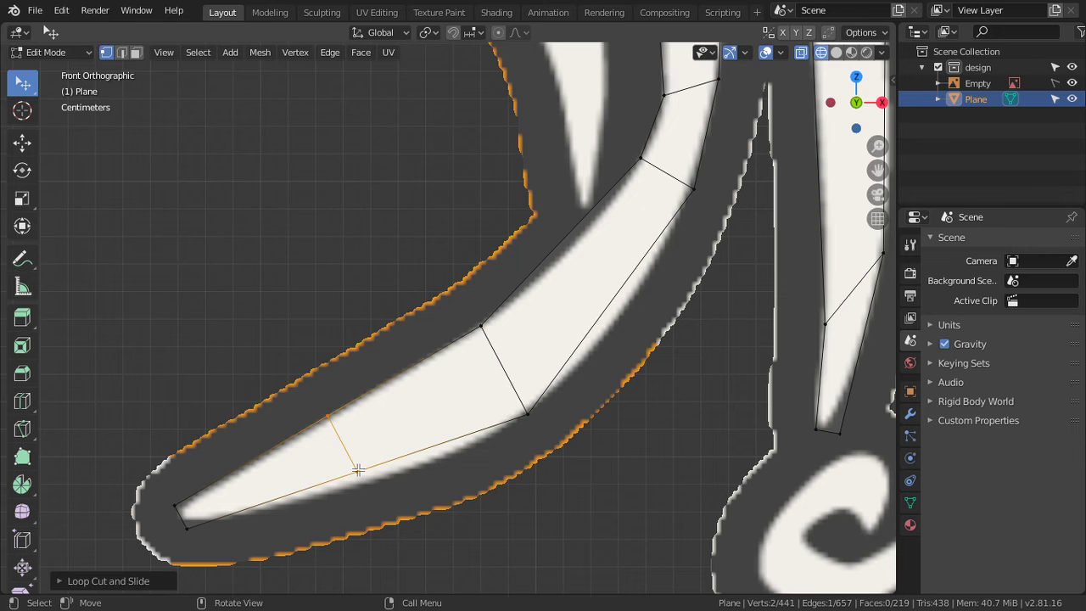
key(g)
click(397, 490)
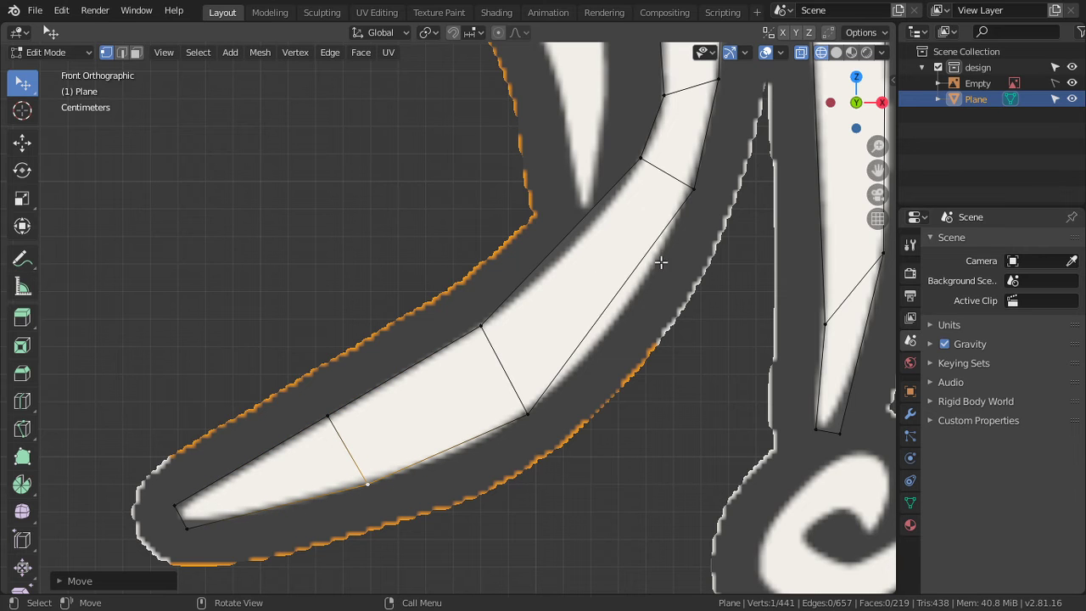
Step: Add another loop cut across the upper long face and fit its vertices to the outline
key(ctrl+r)
click(572, 263)
right_click(574, 264)
key(g)
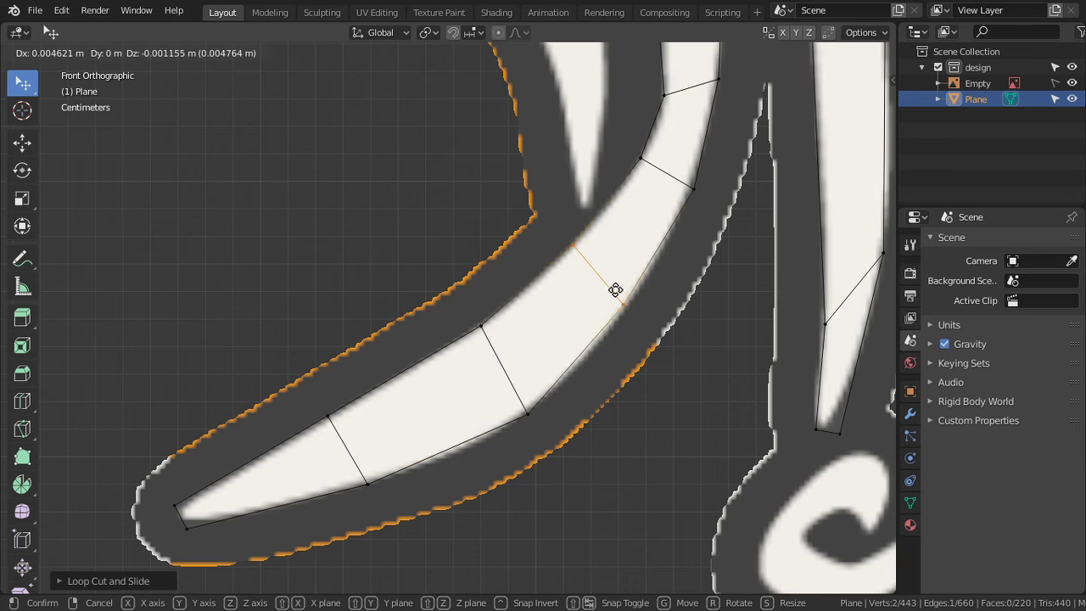
click(617, 315)
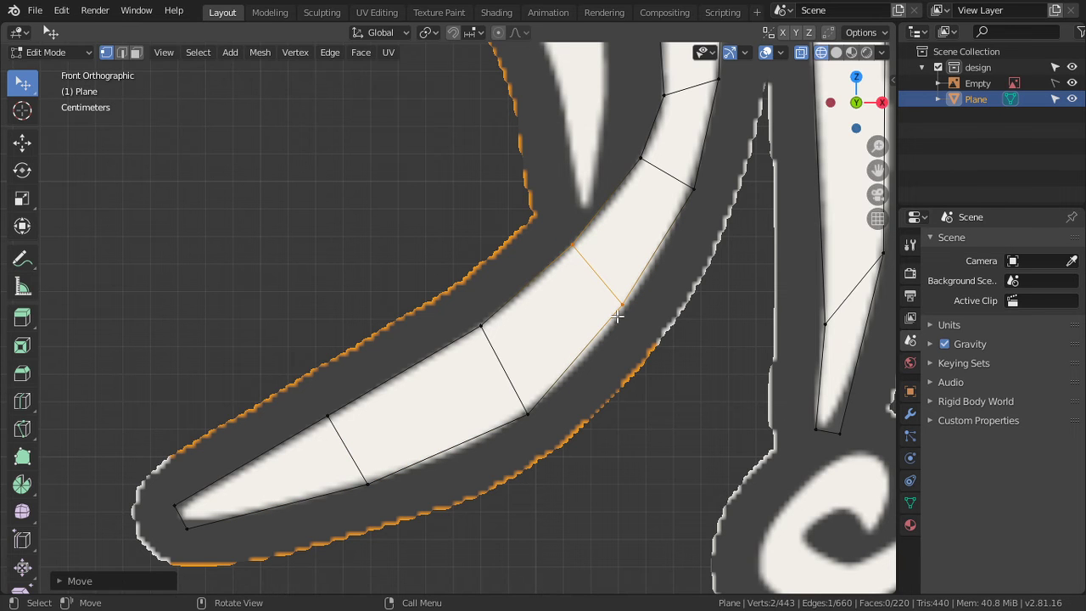
click(618, 315)
key(g)
click(673, 347)
Step: Leave Edit Mode and zoom around to review the traced letters
key(Tab)
scroll(675, 355, down, 3)
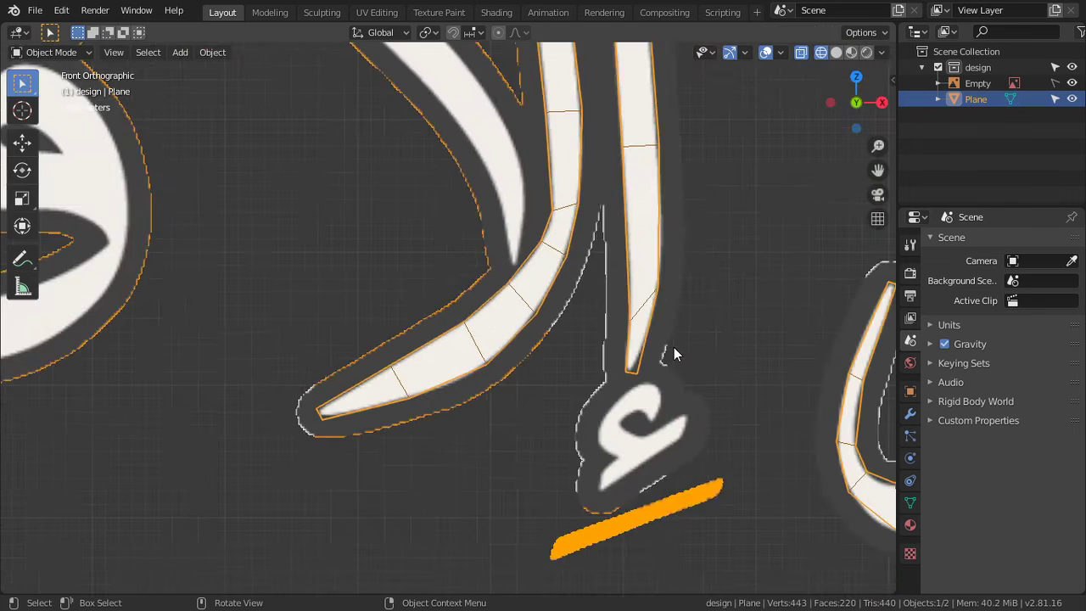
scroll(675, 355, down, 4)
scroll(629, 380, up, 2)
scroll(634, 398, up, 1)
Step: Back in Edit Mode, copy a stroke's end edge onto the diagonal stroke and fit its right vertex
key(Tab)
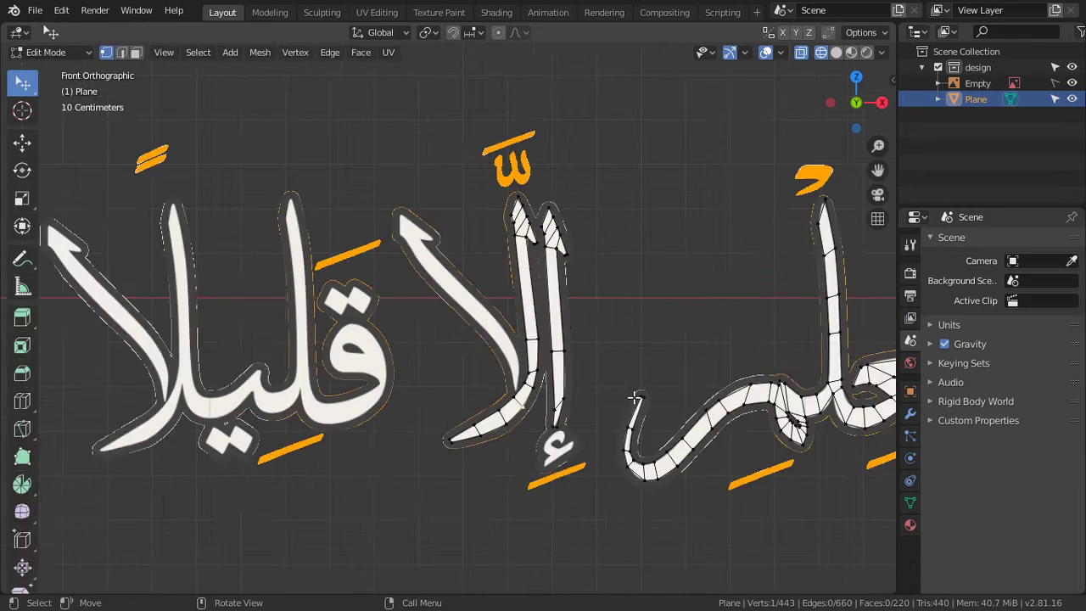
scroll(634, 397, up, 3)
scroll(644, 403, up, 2)
shift+click(746, 404)
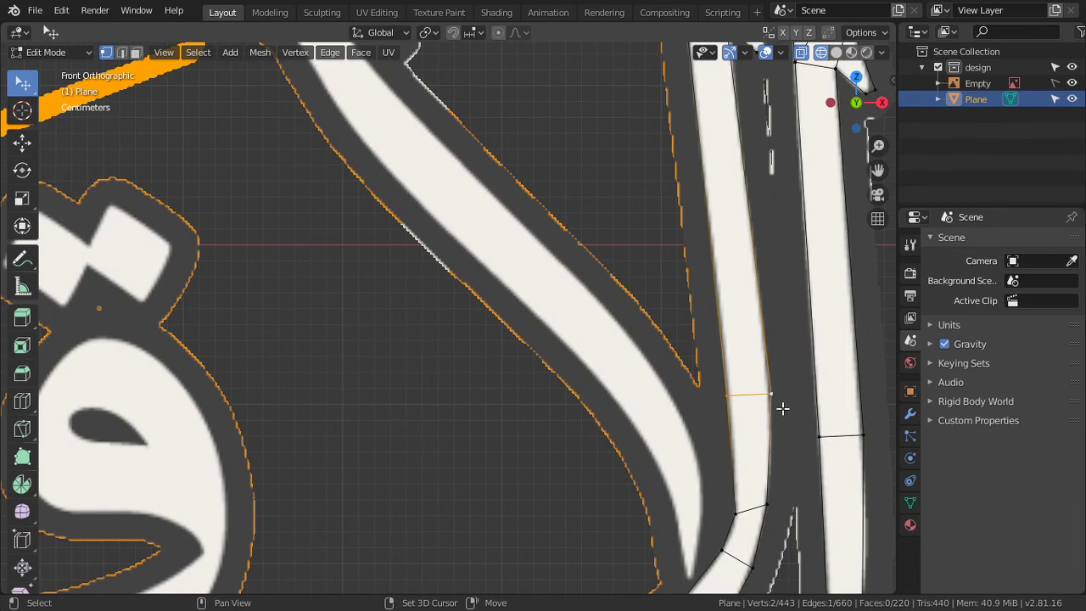
key(shift+d)
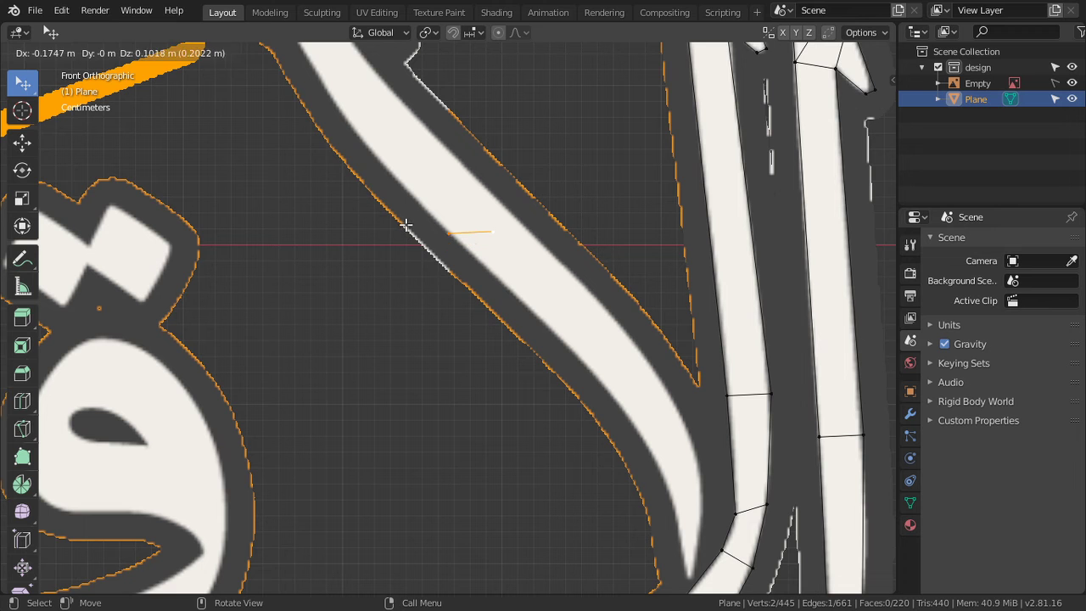
click(407, 225)
click(497, 225)
key(g)
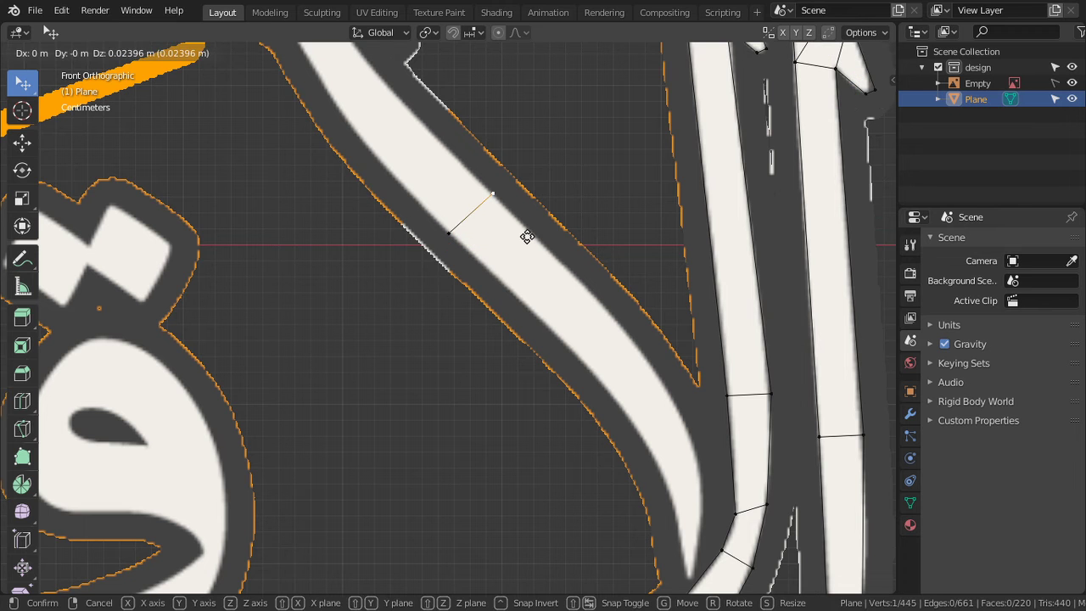
click(527, 236)
Step: Extrude a face up toward the top of the diagonal stroke
mouse_move(473, 232)
shift+middle_down()
mouse_move(504, 247)
mouse_move(606, 398)
shift+middle_up()
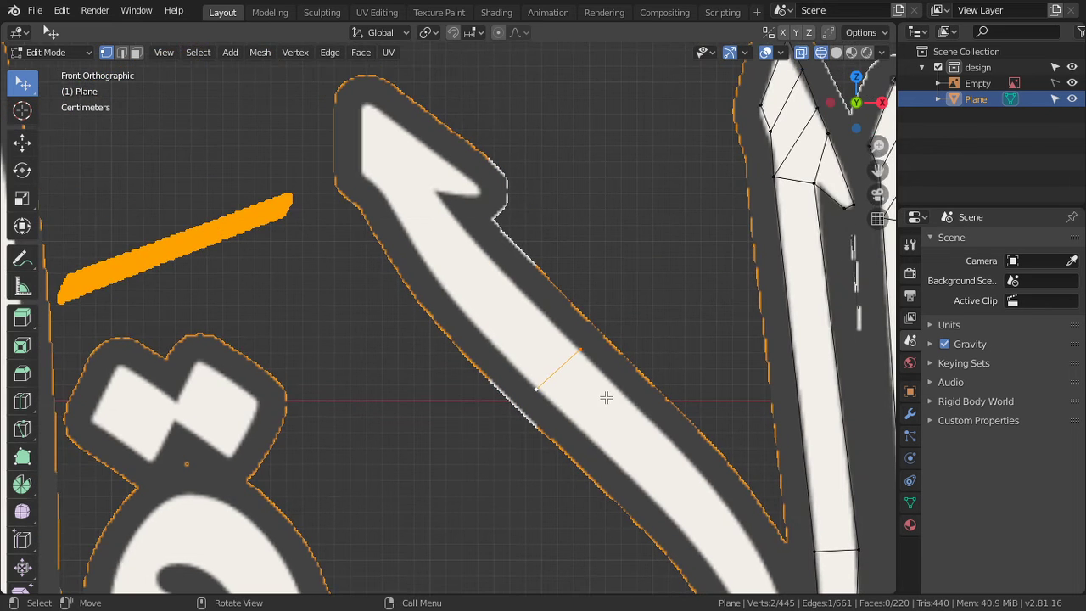
key(e)
click(461, 242)
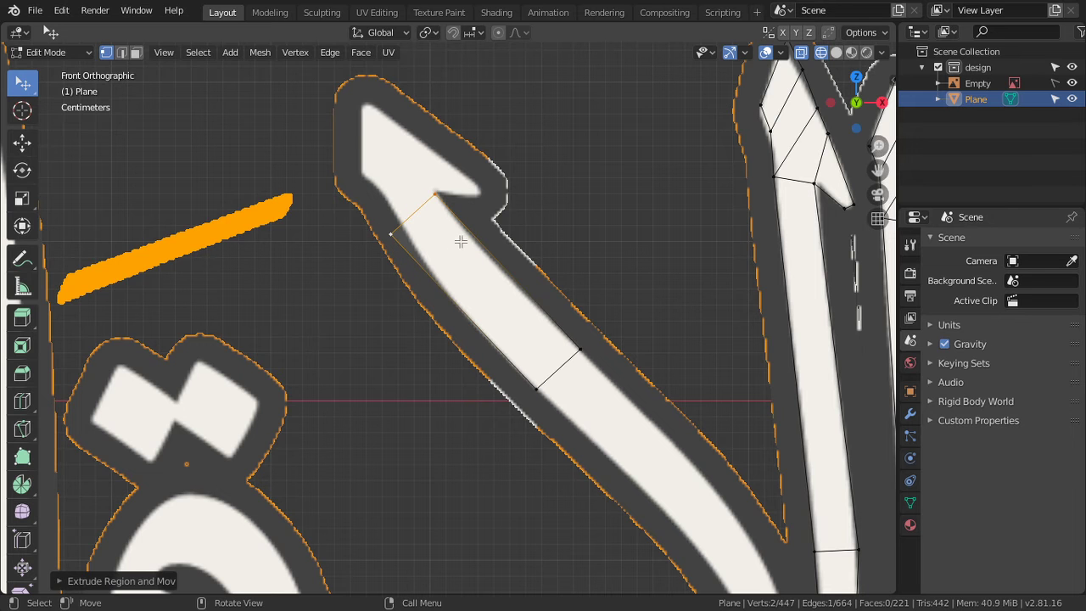
scroll(465, 240, down, 8)
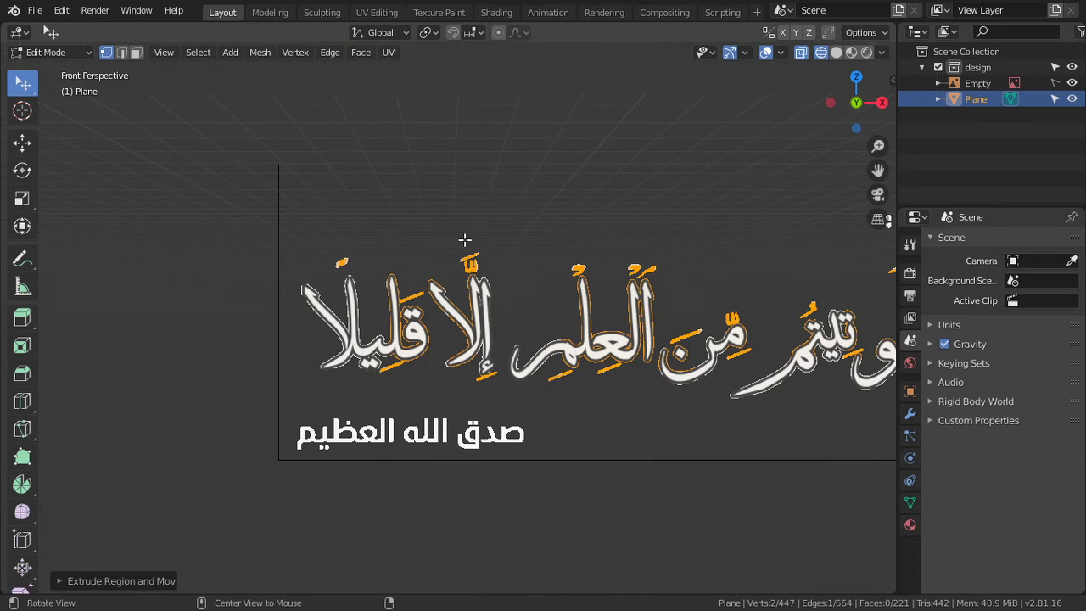
key(KP_5)
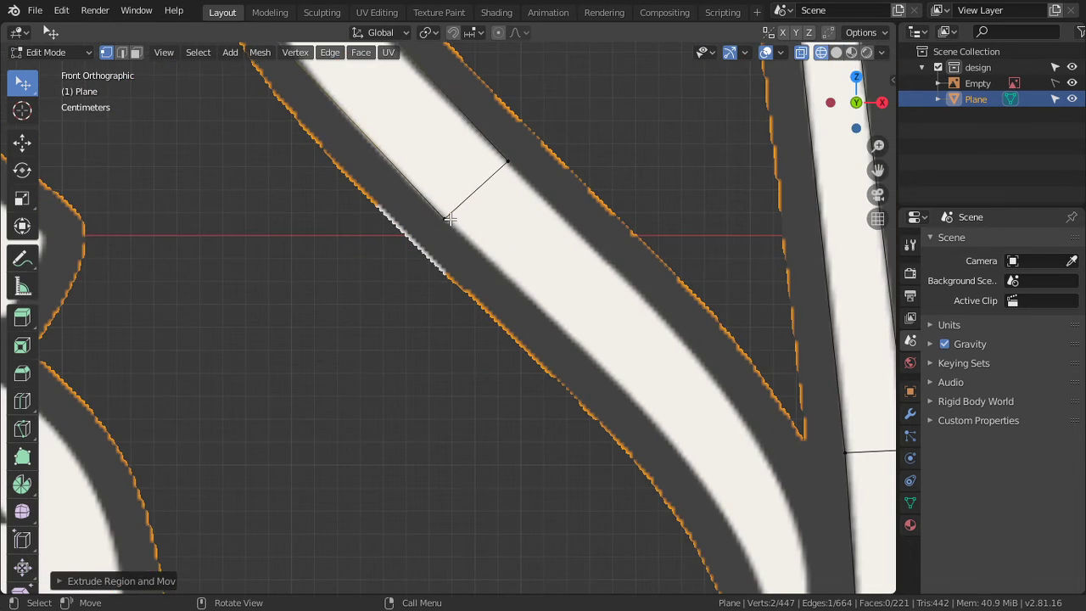
Step: Extrude two faces down the diagonal stroke, fitting their vertices to the outline
click(450, 219)
key(e)
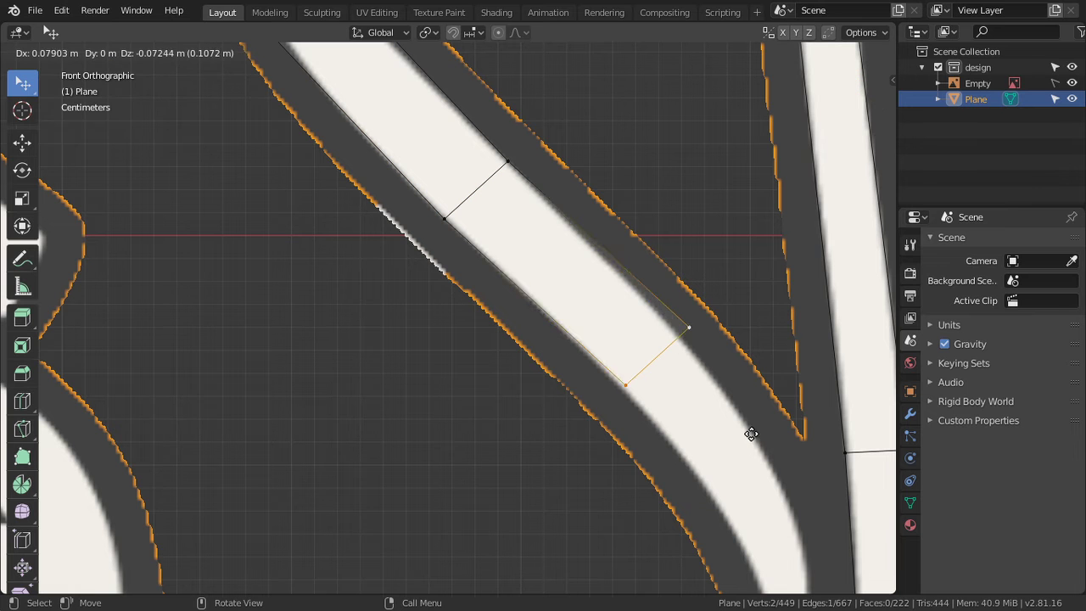
click(752, 454)
mouse_move(696, 346)
shift+middle_down()
mouse_move(558, 223)
mouse_move(495, 243)
mouse_move(466, 205)
shift+middle_up()
click(573, 228)
key(g)
click(572, 240)
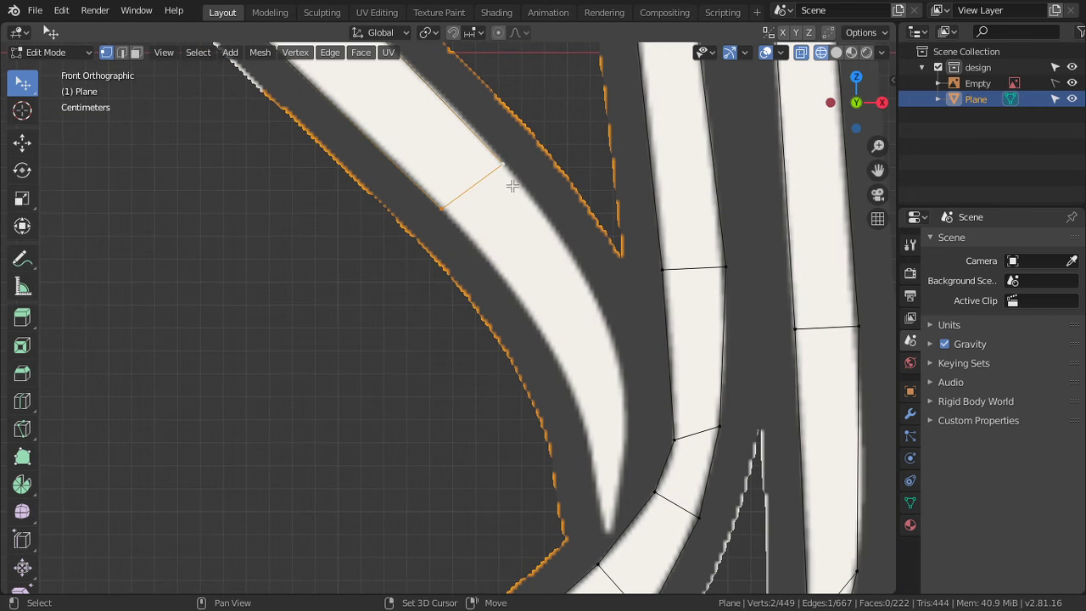
key(e)
click(684, 389)
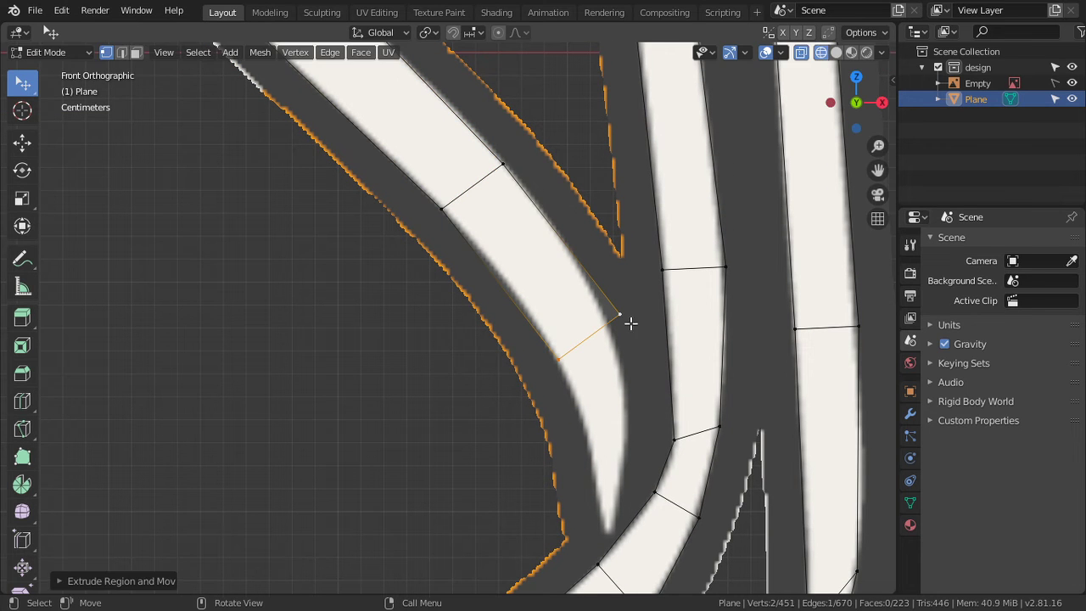
key(g)
click(645, 354)
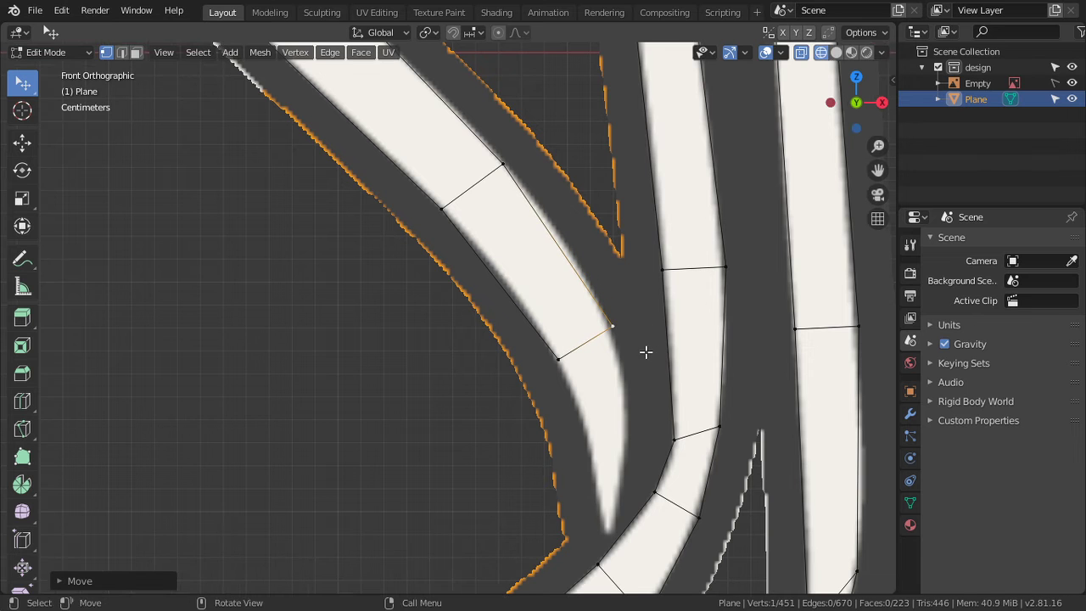
Step: Extrude the strip to the stroke's tip, scaling and placing the end edge at the point
shift+middle_drag(576, 371, 519, 263)
click(519, 264)
shift+click(555, 241)
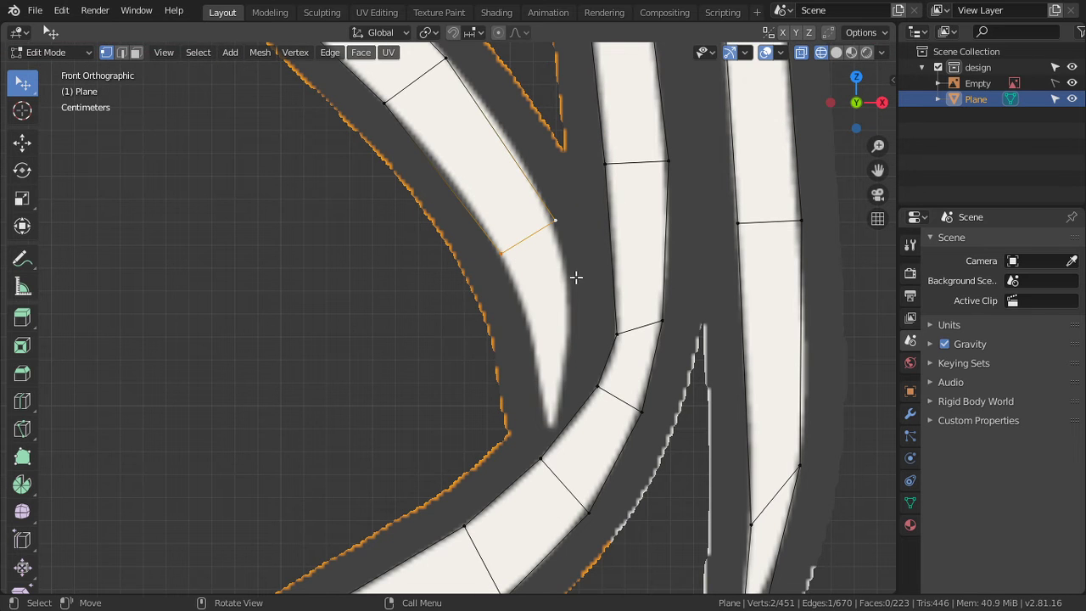
key(e)
click(626, 492)
key(s)
click(578, 436)
key(g)
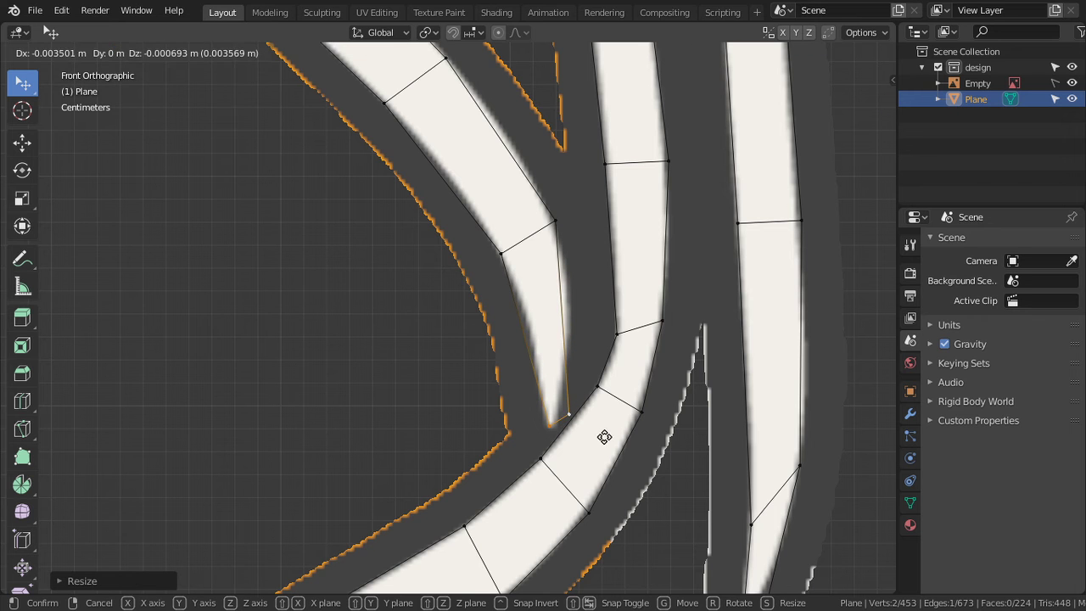
click(595, 446)
Step: Add a loop cut across the curved strip and fit it to the stroke, undoing an accidental hide
scroll(594, 408, up, 3)
shift+middle_drag(594, 408, 583, 328)
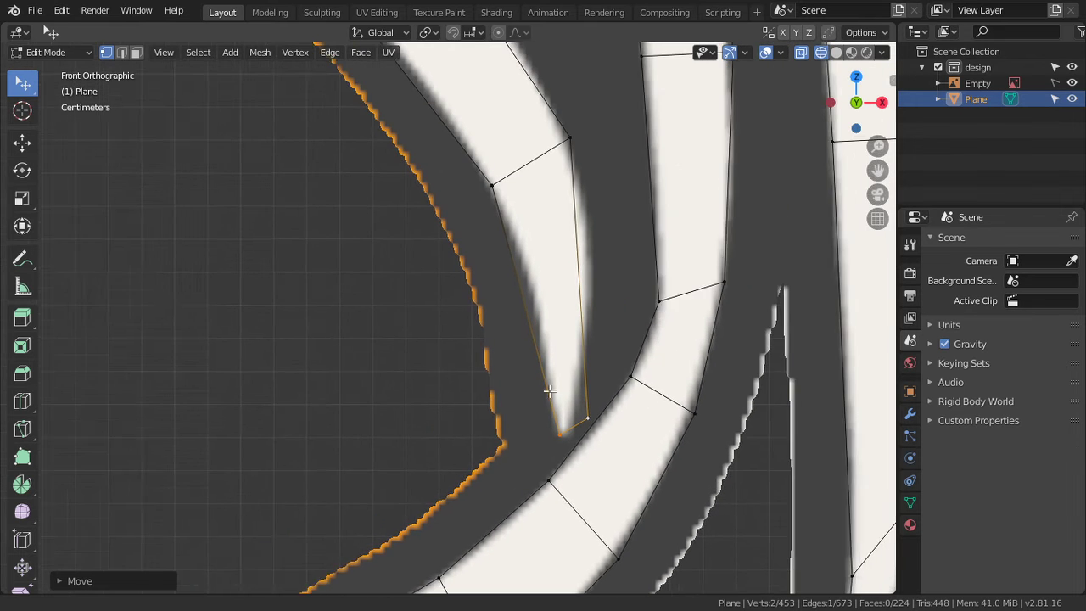
key(ctrl+r)
click(577, 327)
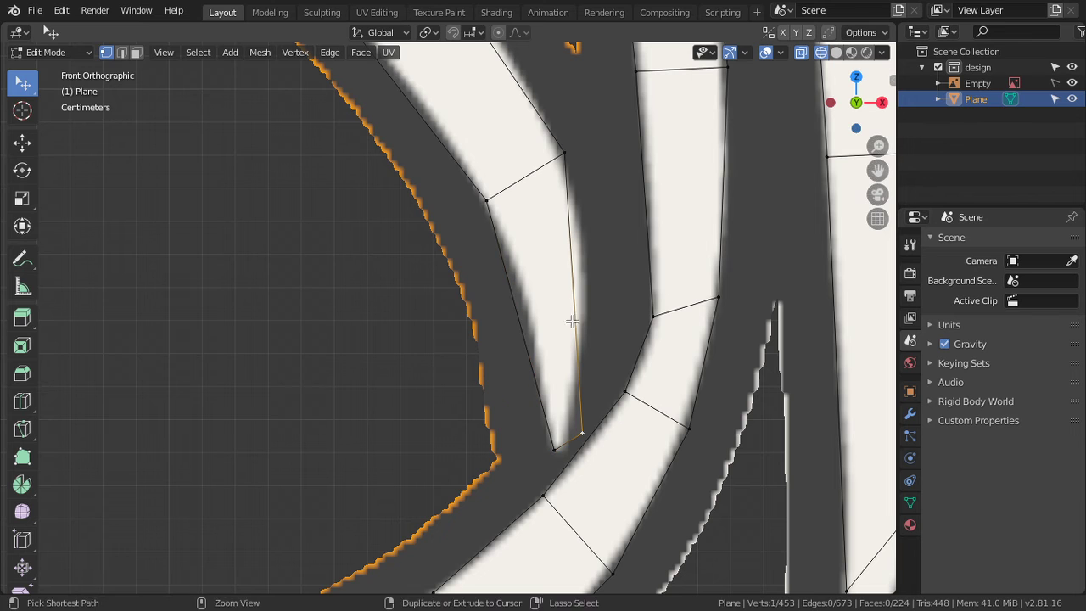
click(576, 327)
key(g)
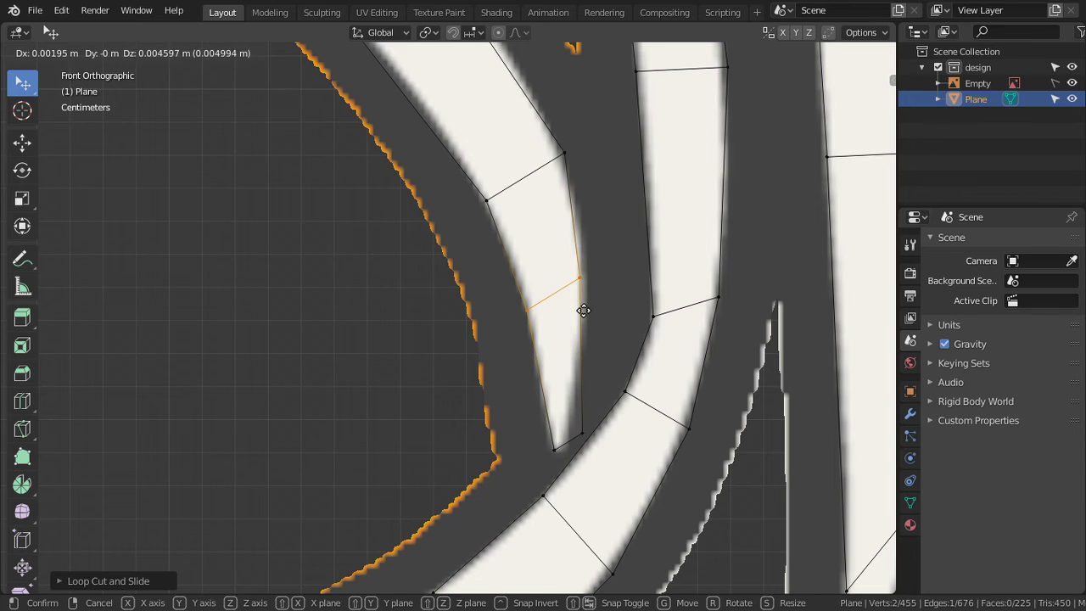
click(592, 282)
key(h)
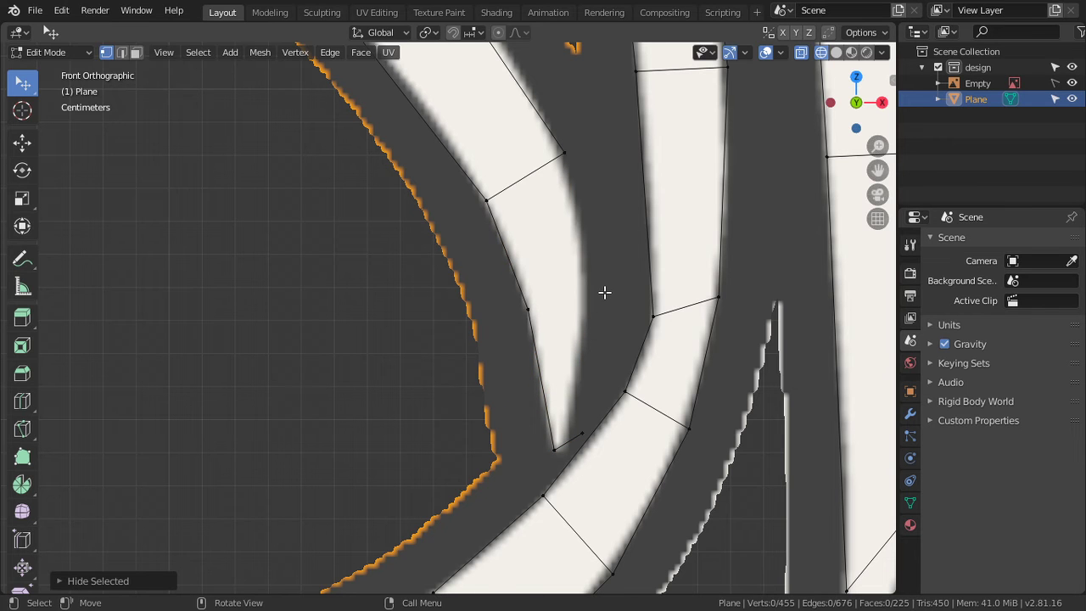
key(ctrl+z)
key(g)
click(609, 289)
Step: Move the strip's lower vertex onto the stroke's bottom corner
click(592, 424)
key(g)
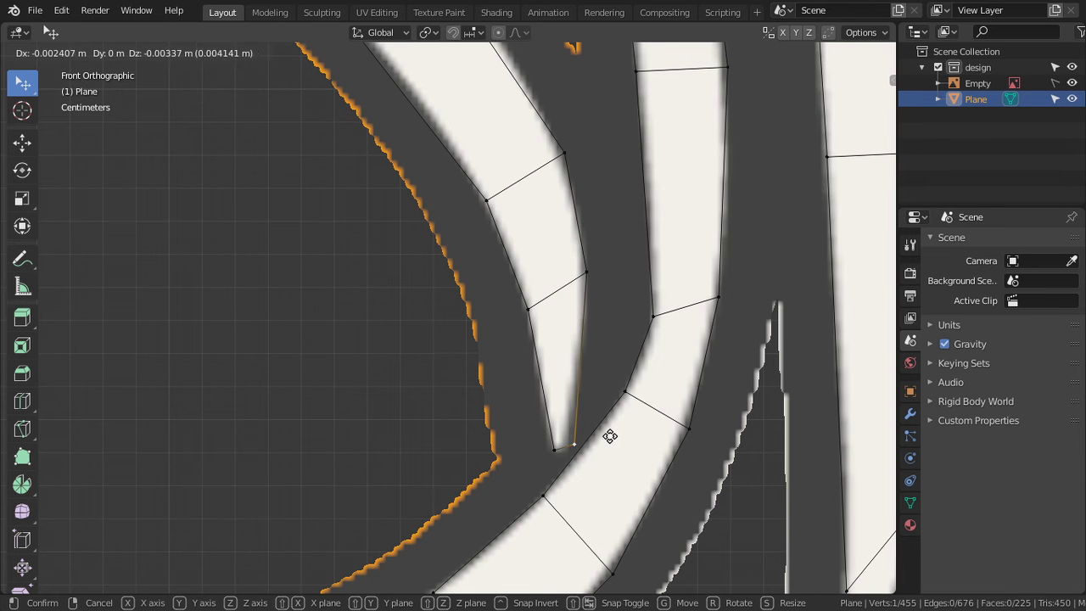
click(608, 438)
shift+middle_drag(596, 389, 568, 443)
Step: Add an edge loop across the arrow-shaped diagonal stroke
scroll(504, 357, down, 3)
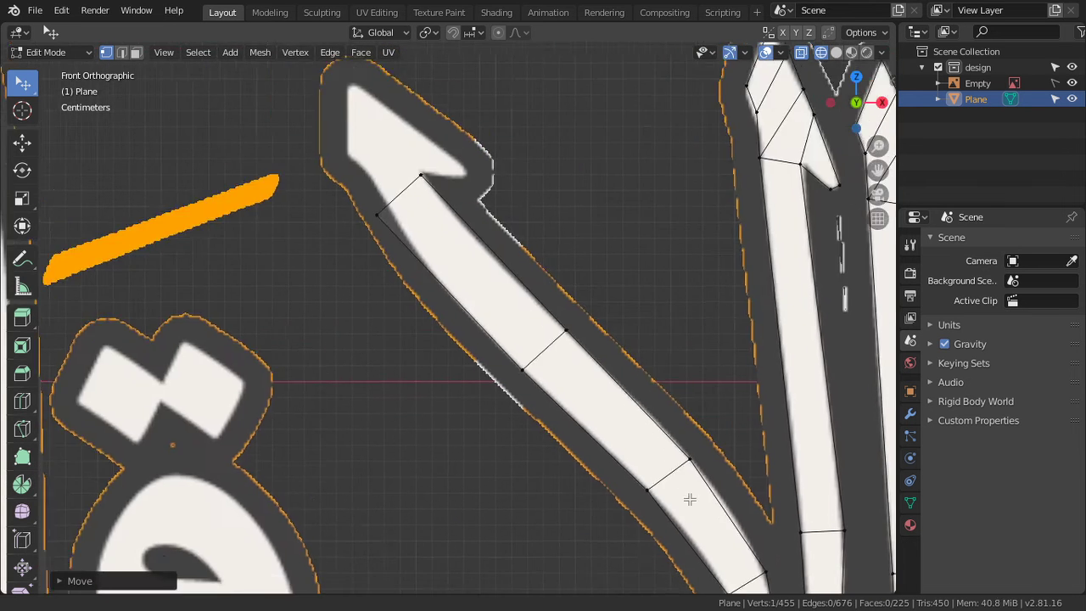
scroll(555, 412, up, 3)
scroll(585, 383, up, 2)
key(ctrl+r)
key(Escape)
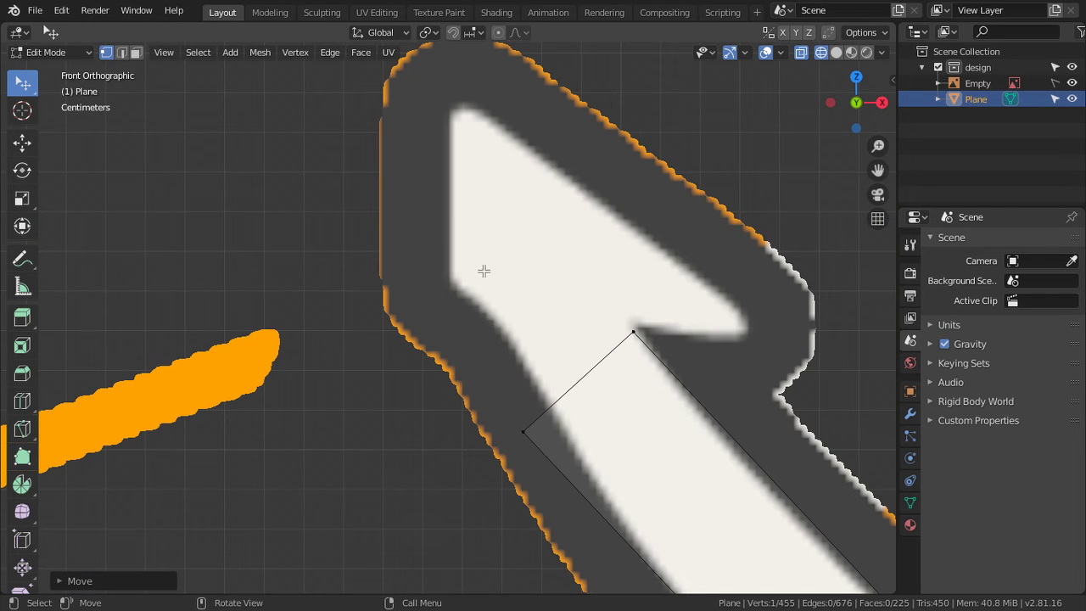
scroll(484, 271, down, 5)
key(ctrl+r)
click(563, 444)
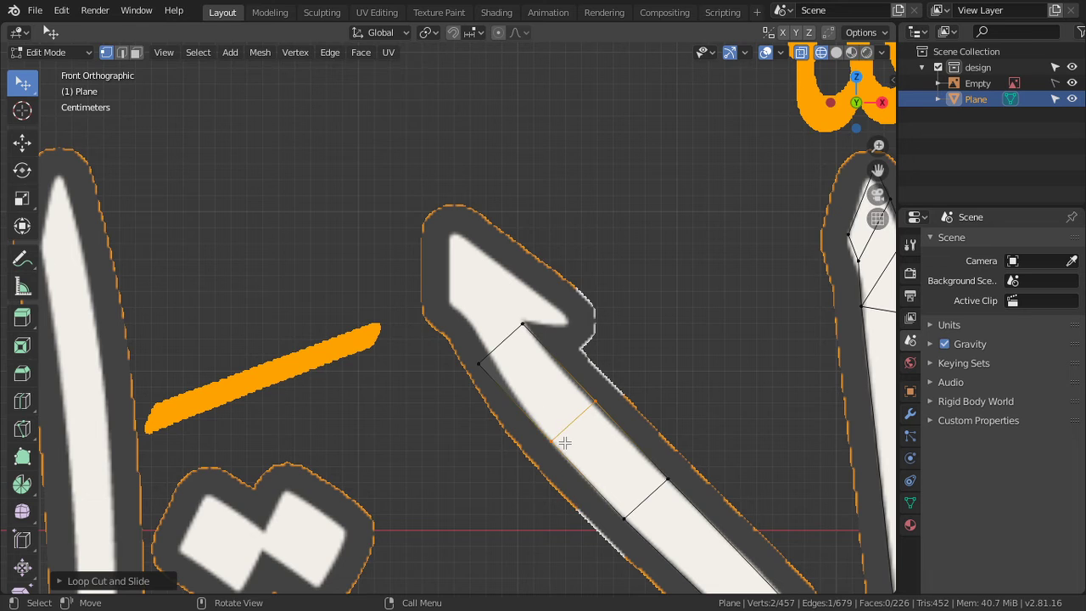
scroll(516, 386, up, 2)
Step: Move a vertex to the arrowhead's left corner and extrude a quad into its point
key(g)
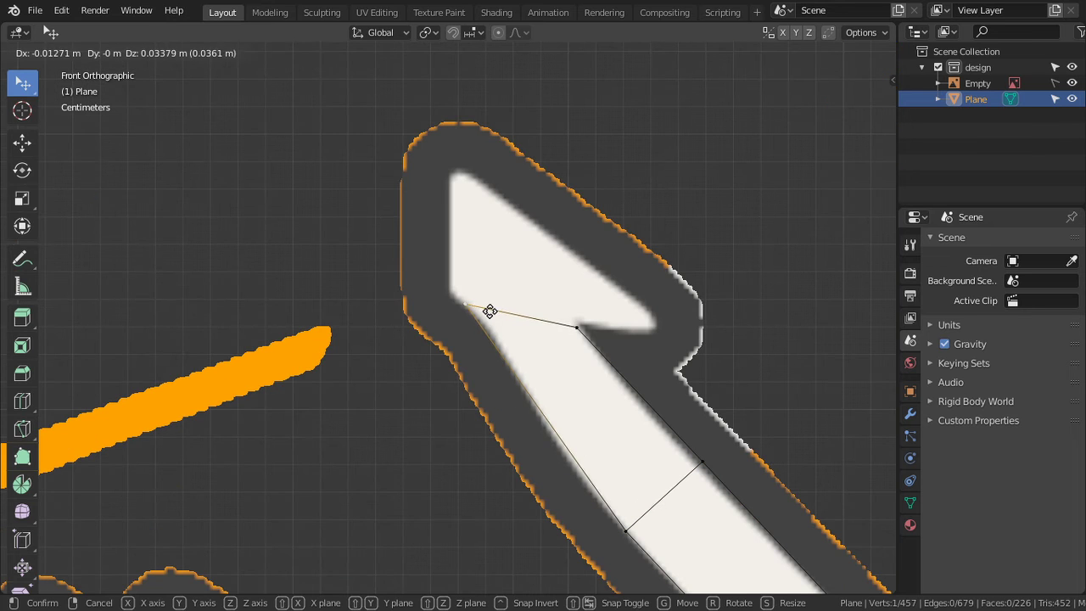
click(477, 304)
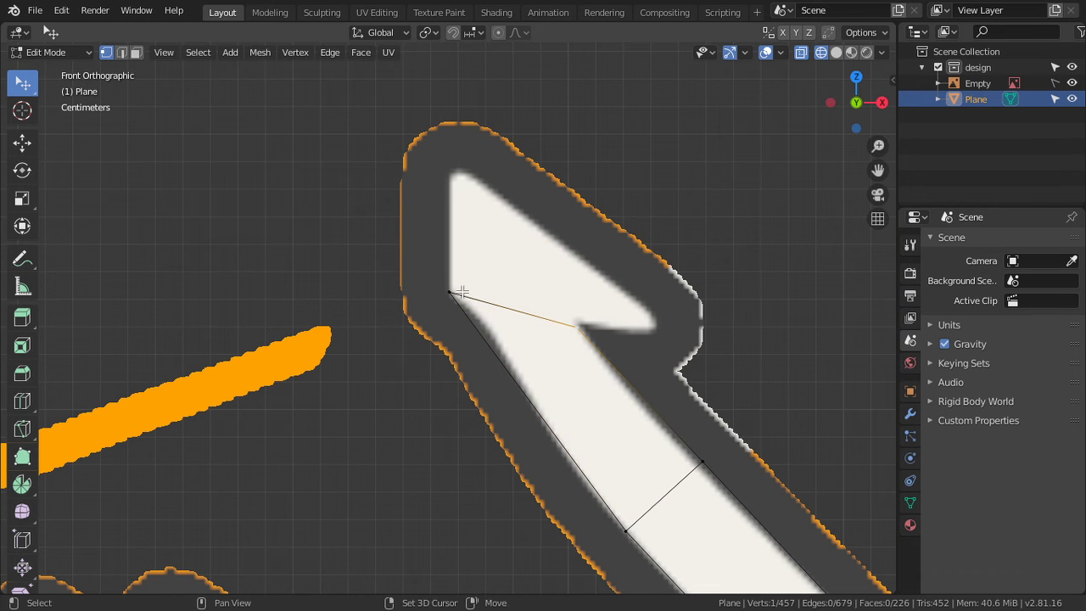
key(e)
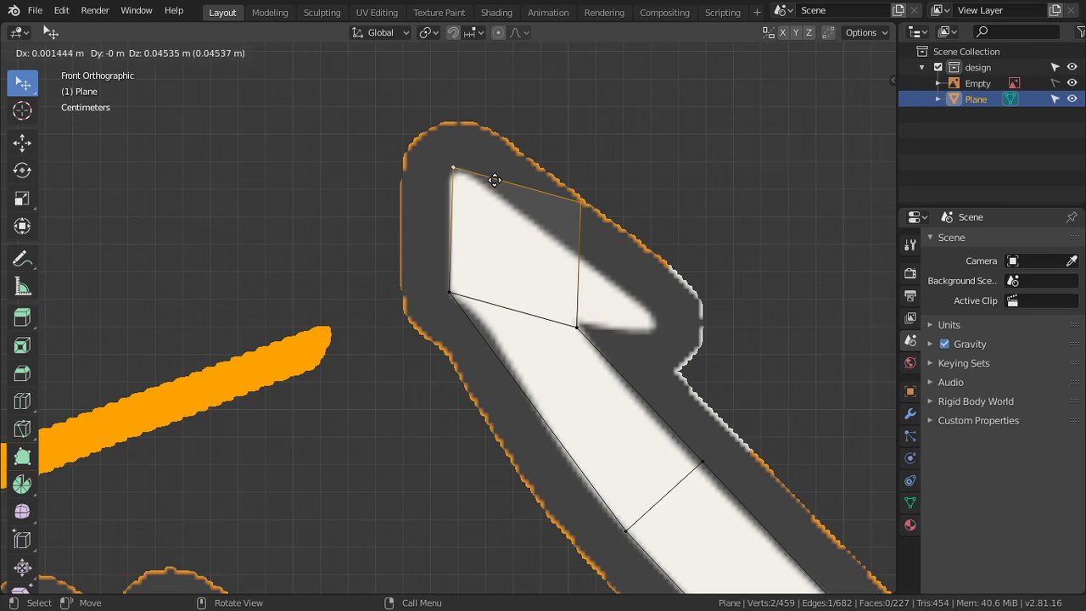
click(497, 180)
click(580, 204)
key(g)
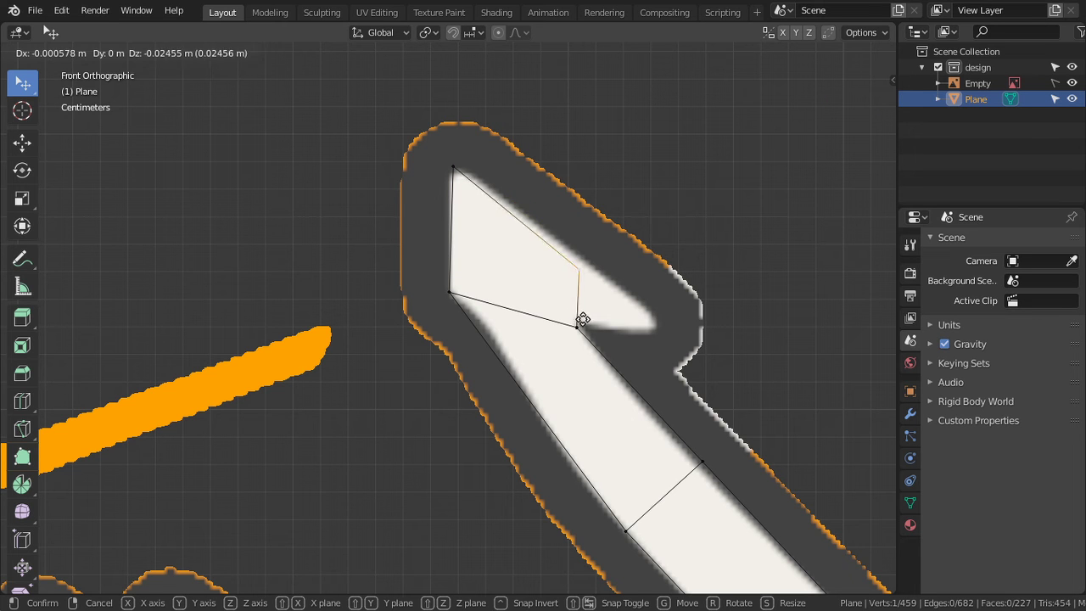
click(598, 317)
Step: Extrude an edge outward to start a face in the arrow's barb
scroll(611, 335, up, 1)
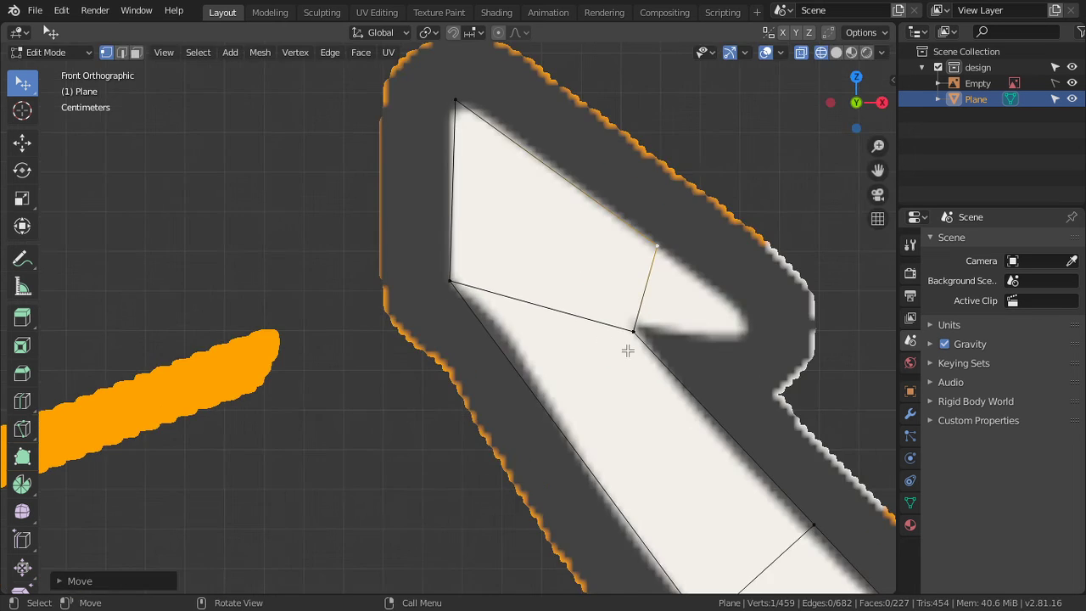
scroll(552, 339, up, 1)
scroll(520, 326, up, 1)
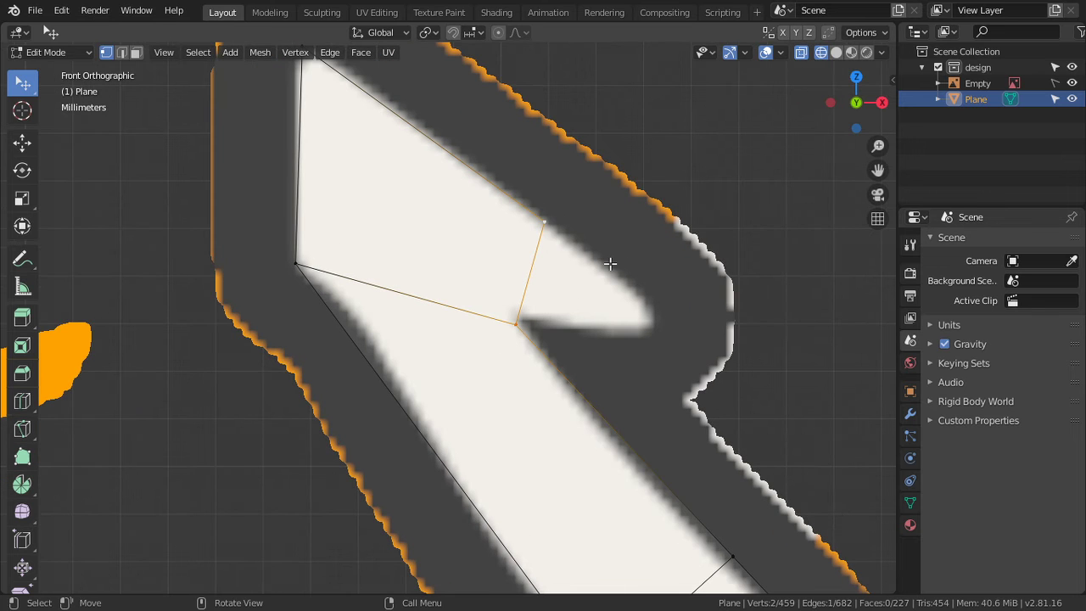
key(e)
click(757, 327)
Step: Scale down the barb face's end edge, then switch to Object Mode
key(s)
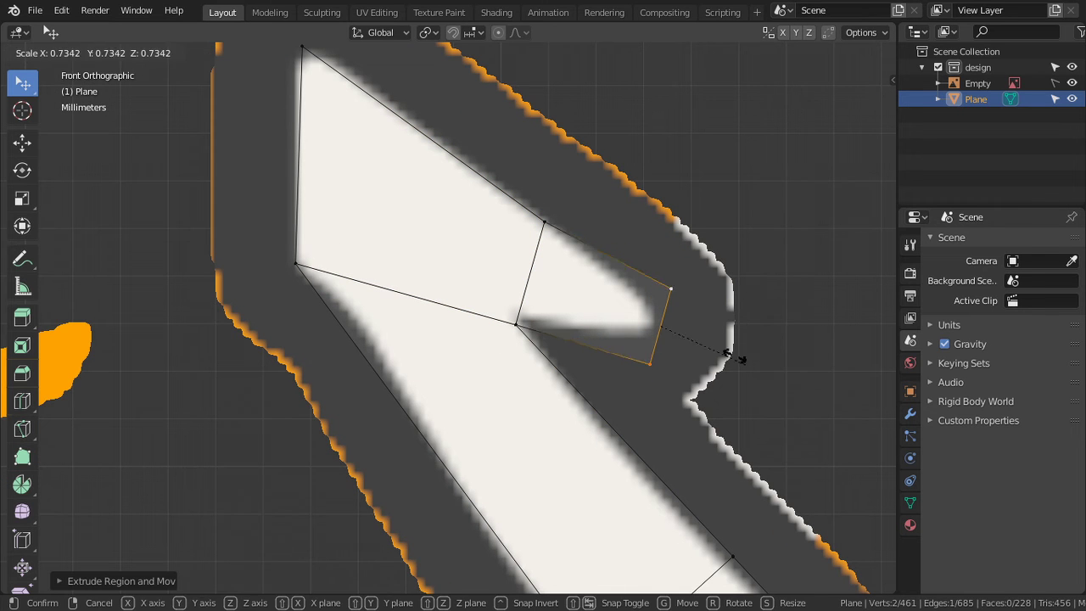
click(694, 326)
key(Tab)
Step: Zoom out to review the whole traced calligraphy mesh, then return to Edit Mode
scroll(691, 375, down, 4)
scroll(630, 450, down, 2)
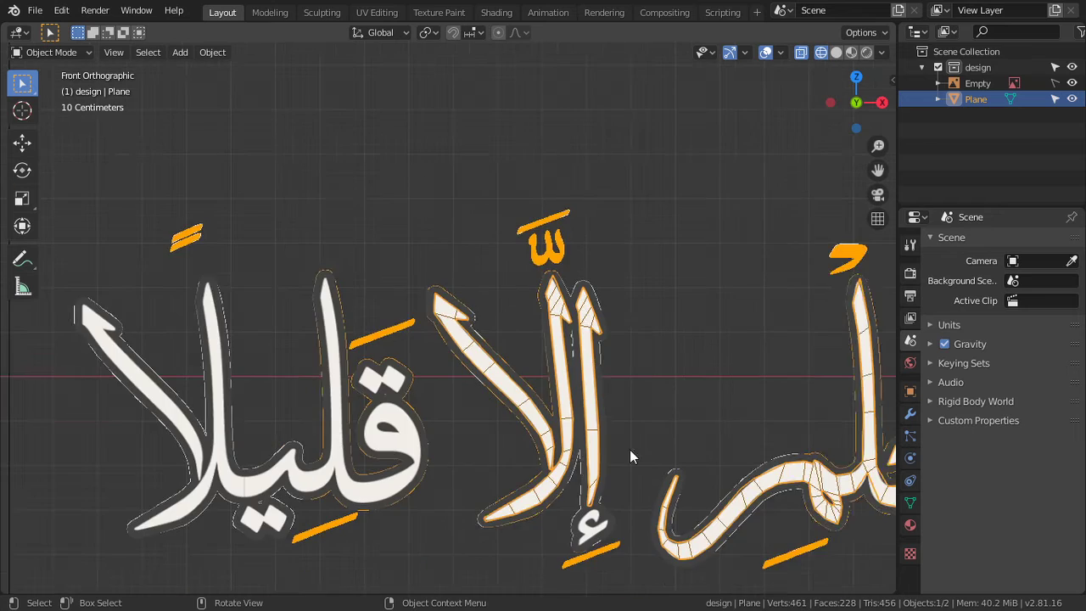
scroll(629, 451, down, 2)
scroll(688, 392, down, 2)
scroll(688, 393, down, 1)
scroll(688, 393, up, 1)
scroll(688, 393, up, 4)
scroll(688, 393, down, 4)
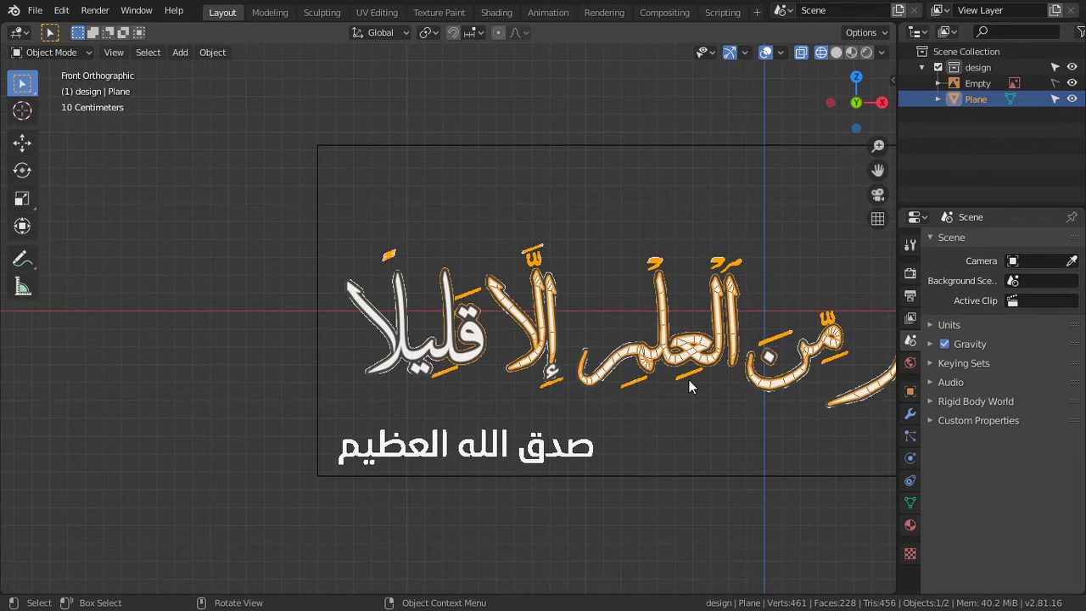
scroll(548, 371, up, 4)
scroll(548, 374, up, 3)
key(Tab)
scroll(549, 376, up, 5)
scroll(550, 380, down, 5)
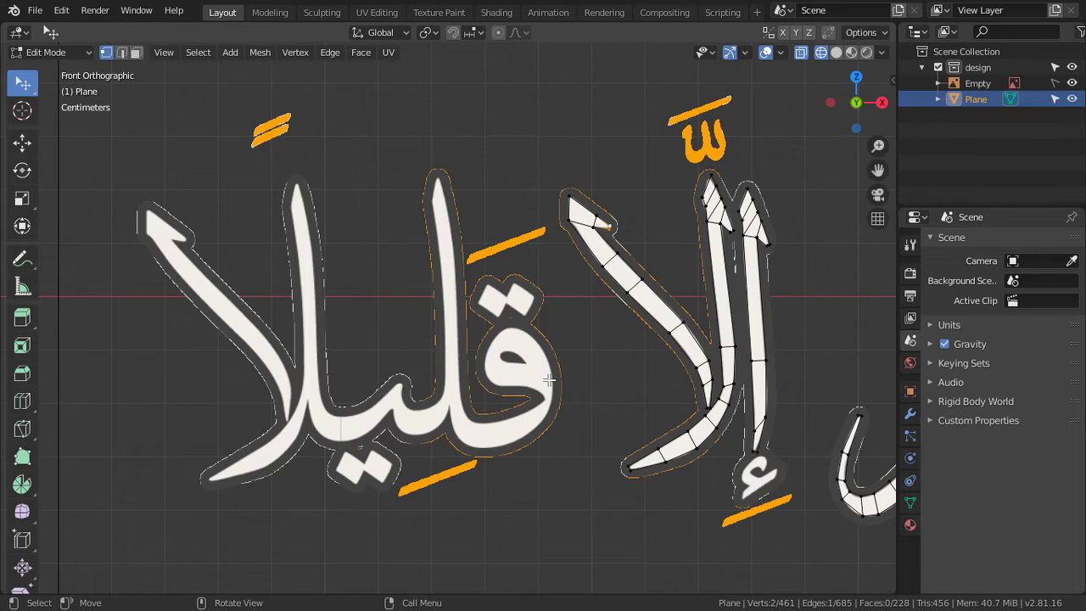
scroll(557, 387, up, 1)
scroll(518, 388, up, 2)
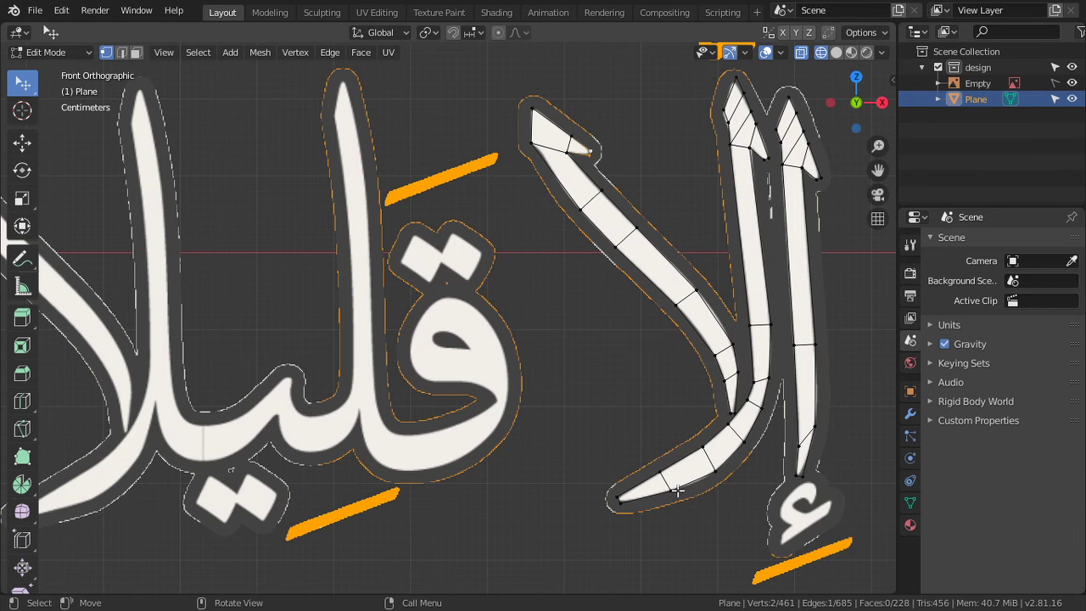
Step: Duplicate an edge and place the copy inside the ق bowl
key(shift+d)
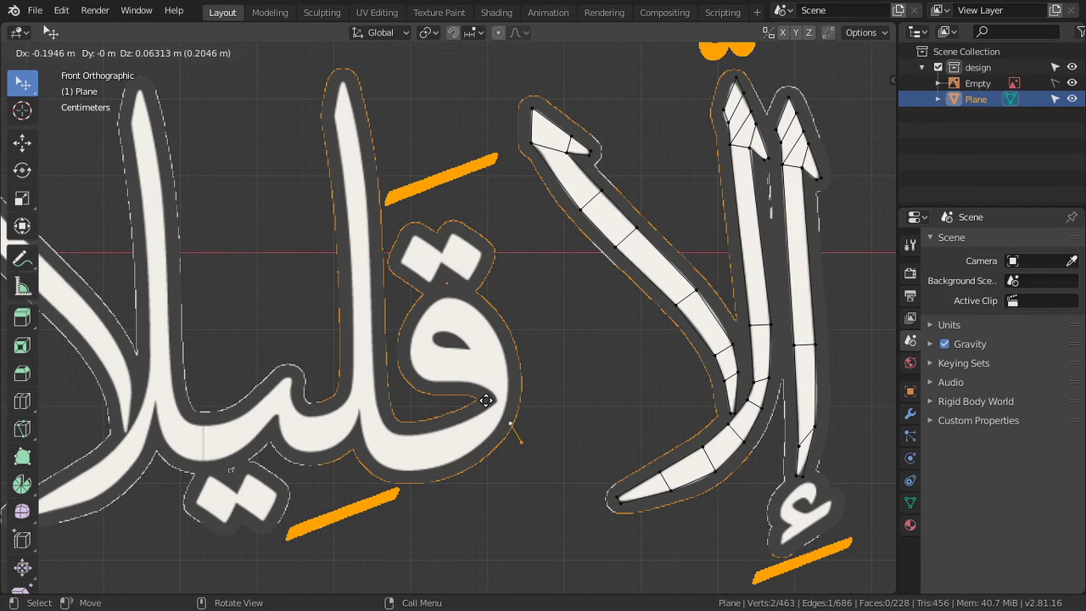
click(470, 384)
scroll(470, 382, up, 2)
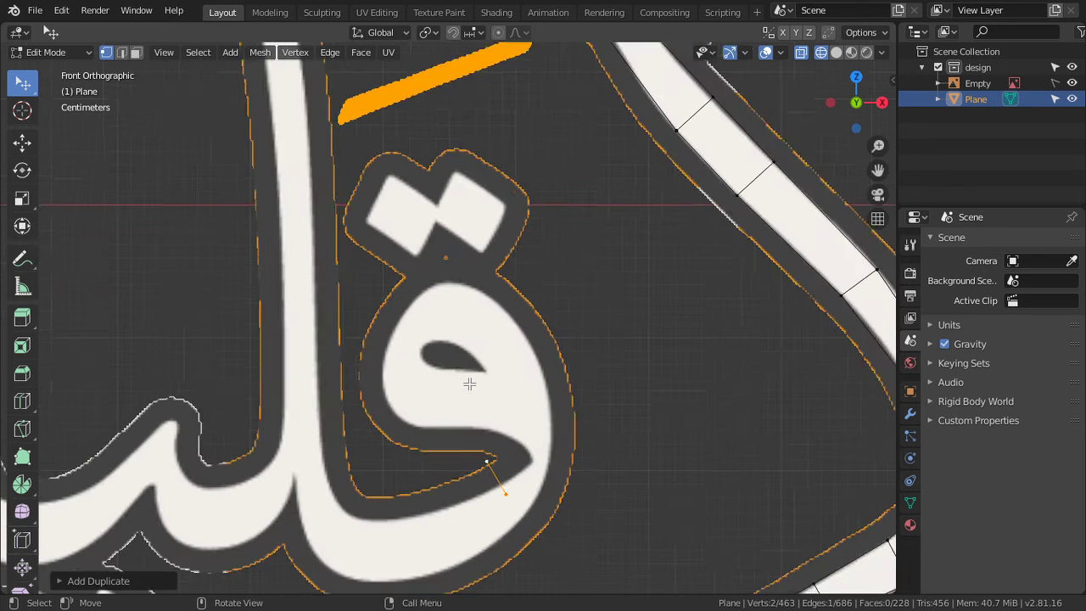
scroll(474, 374, up, 2)
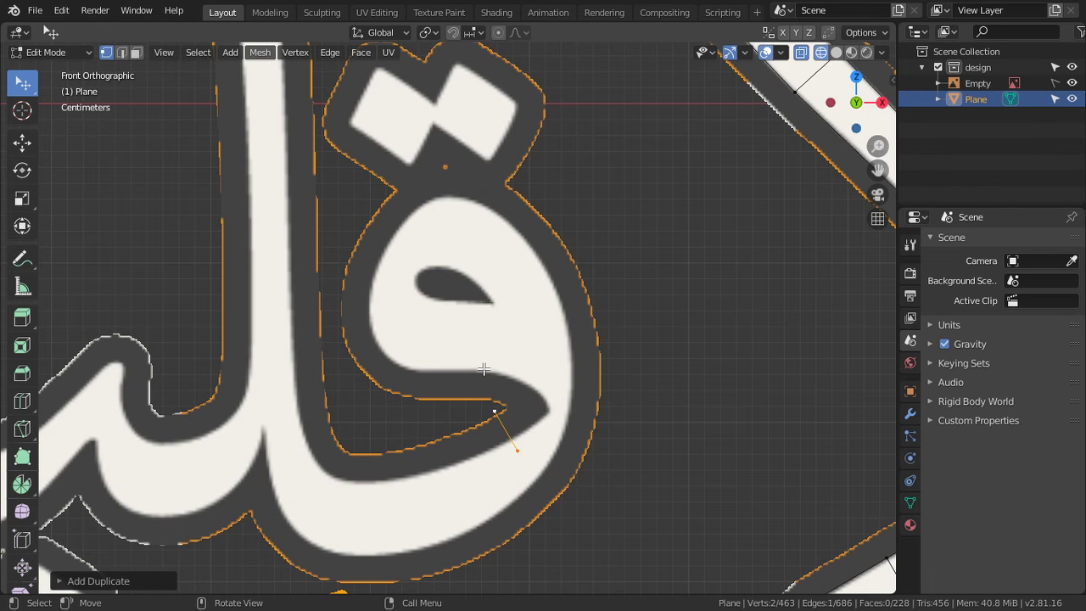
scroll(466, 390, up, 2)
Step: Fit the edge's vertices to the ق outline and extrude quads along its lower curve
click(518, 450)
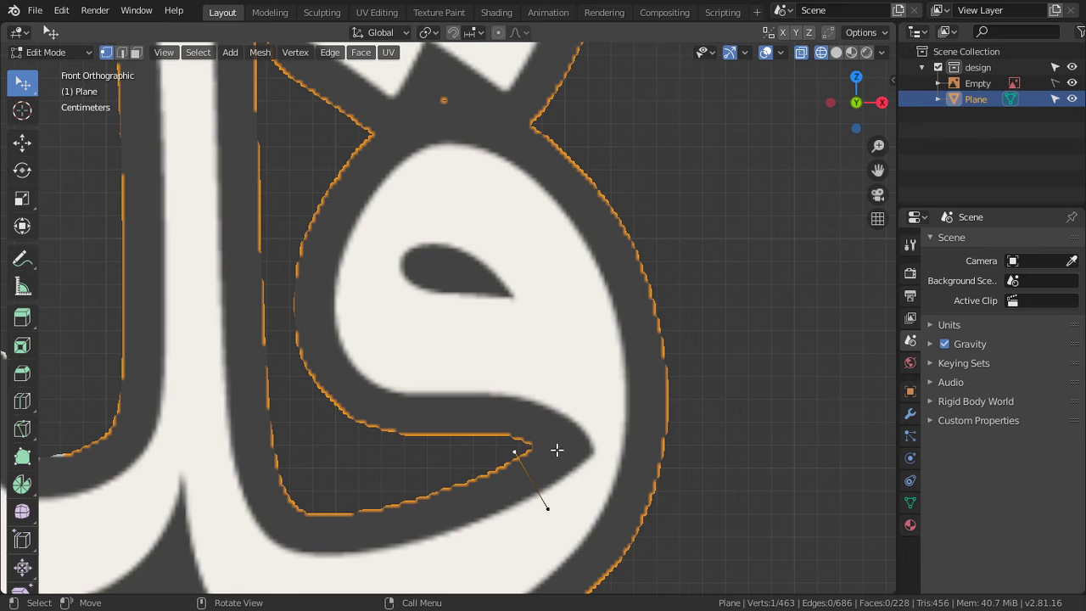
key(g)
click(568, 512)
key(g)
click(661, 461)
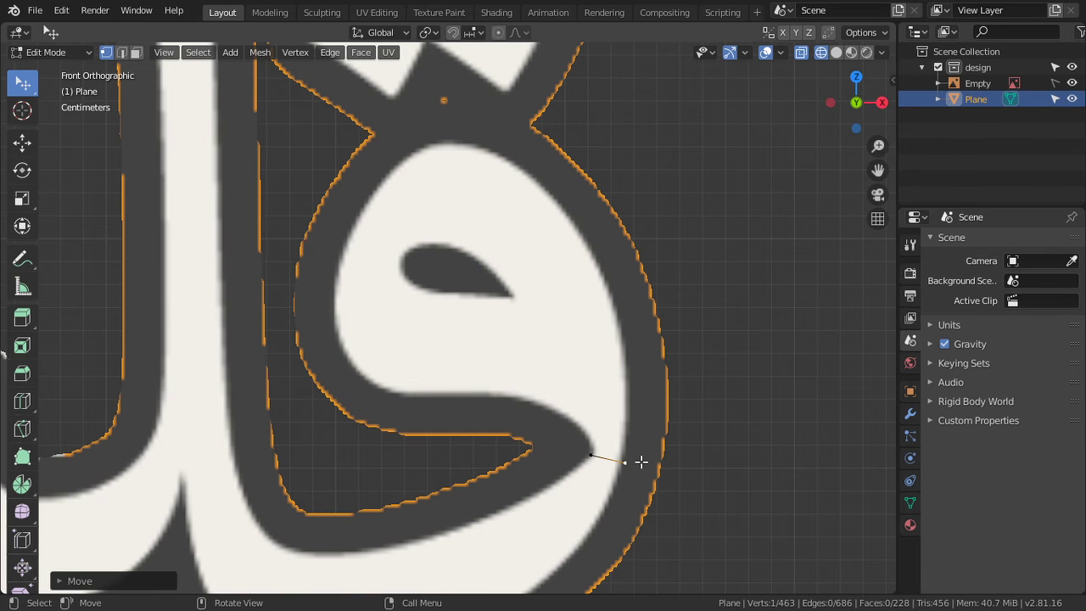
shift+click(591, 455)
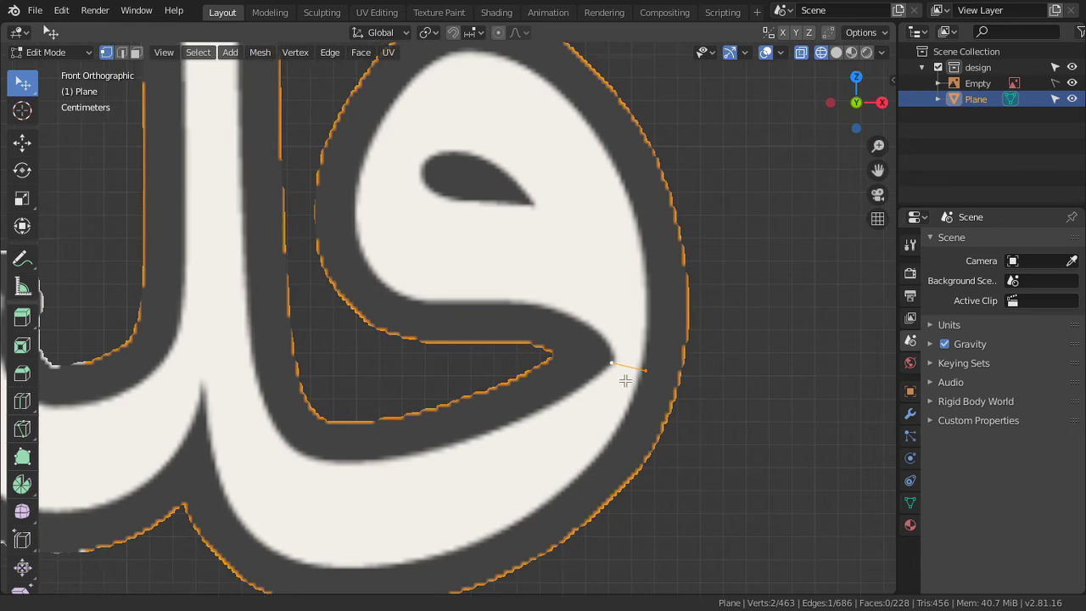
shift+middle_drag(594, 456, 592, 407)
ctrl+right_click(409, 491)
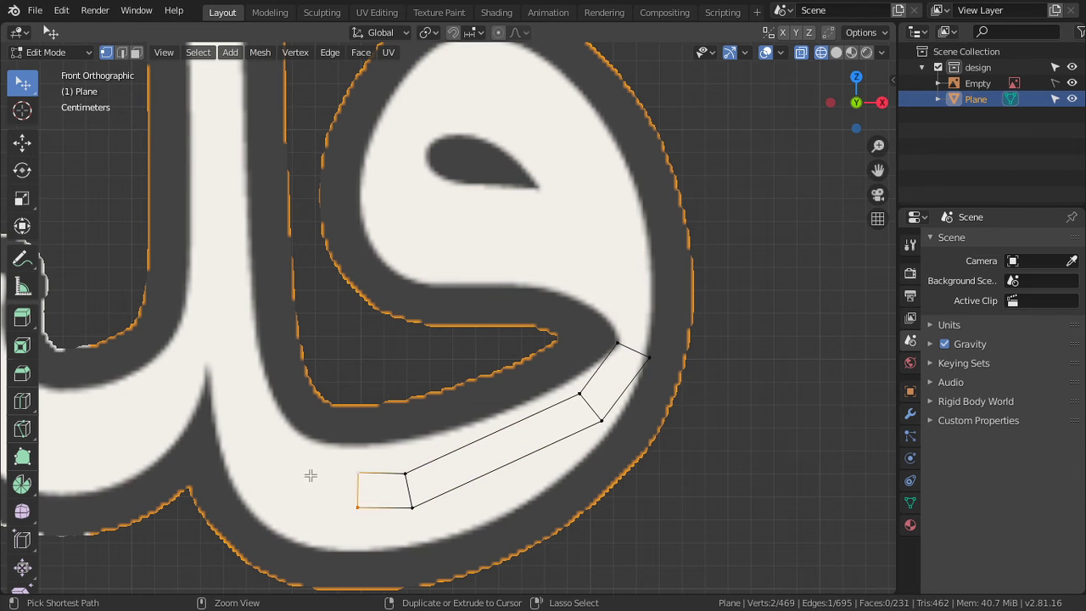
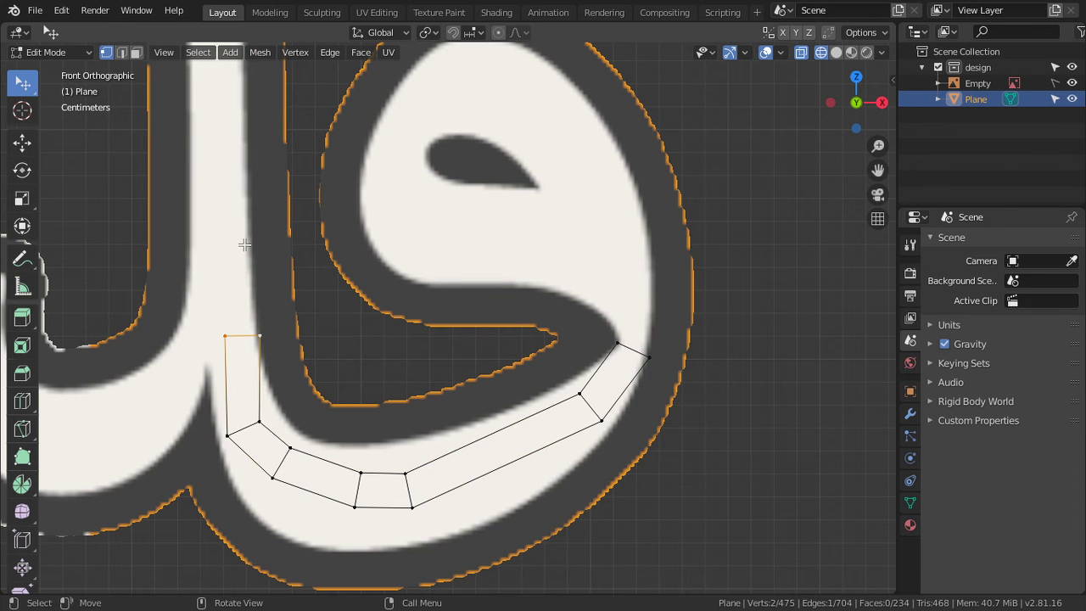
Step: Extrude the quad strip's end edge vertically upward onto the letter's stroke
scroll(245, 306, down, 3)
shift+middle_drag(244, 306, 267, 476)
key(e)
key(z)
click(371, 208)
Step: Extrude the end edge twice more up the stroke to the loop's right side
scroll(461, 376, up, 2)
scroll(492, 408, up, 2)
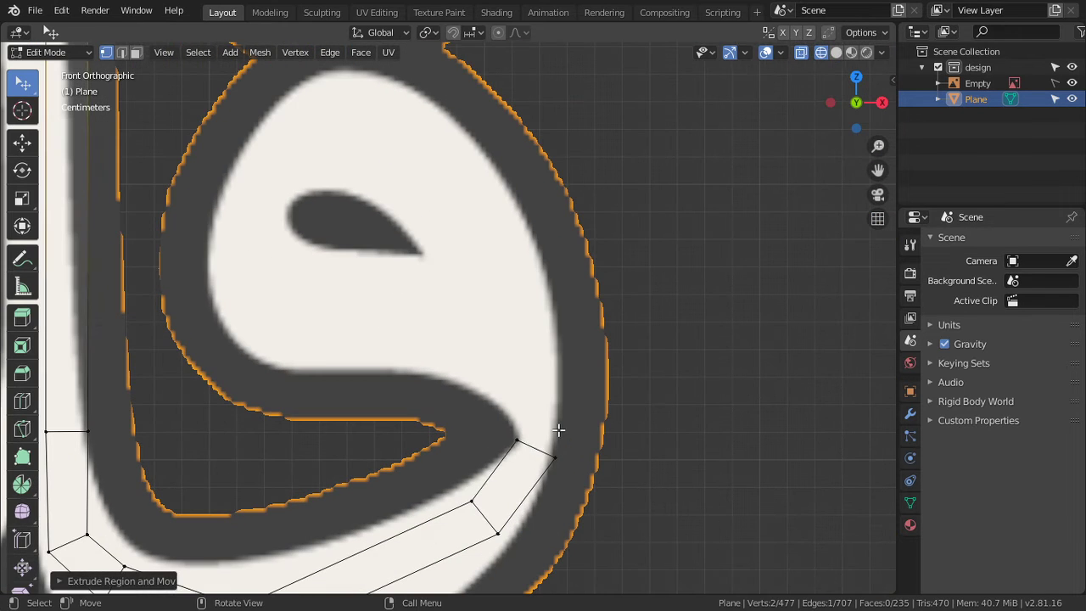
click(529, 442)
shift+click(559, 456)
key(e)
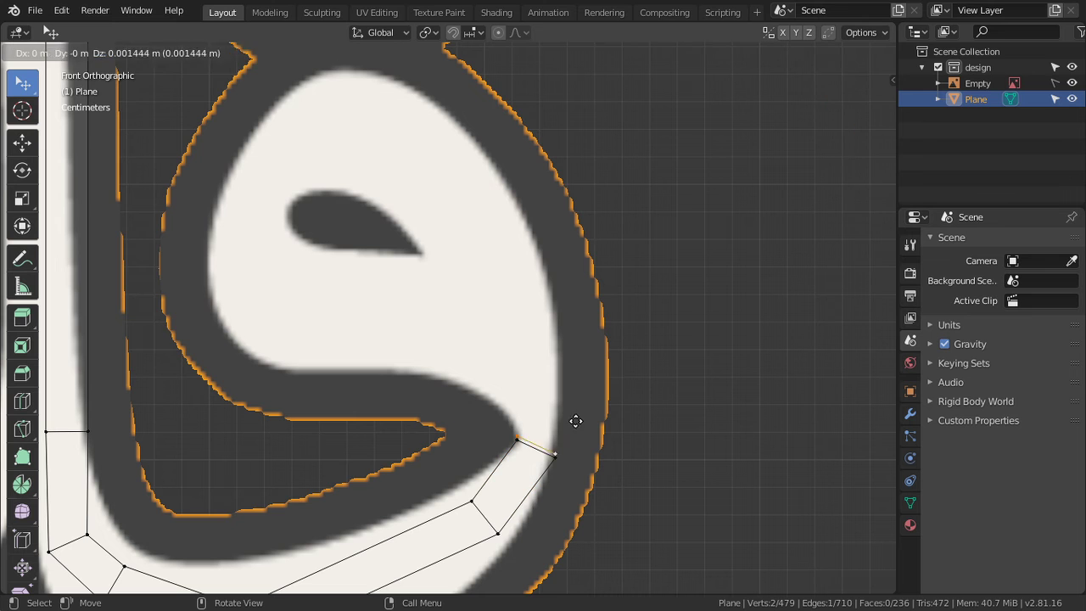
click(577, 316)
key(e)
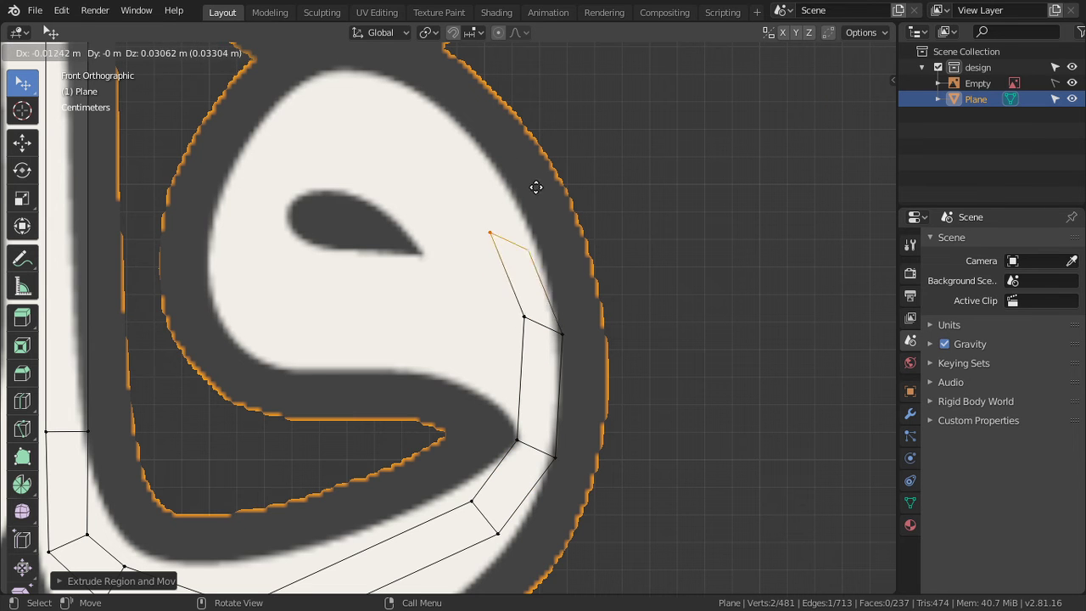
click(538, 173)
Step: Move the new edge's corners to the hole's tip and the letter's inner edge
scroll(528, 371, up, 1)
click(532, 331)
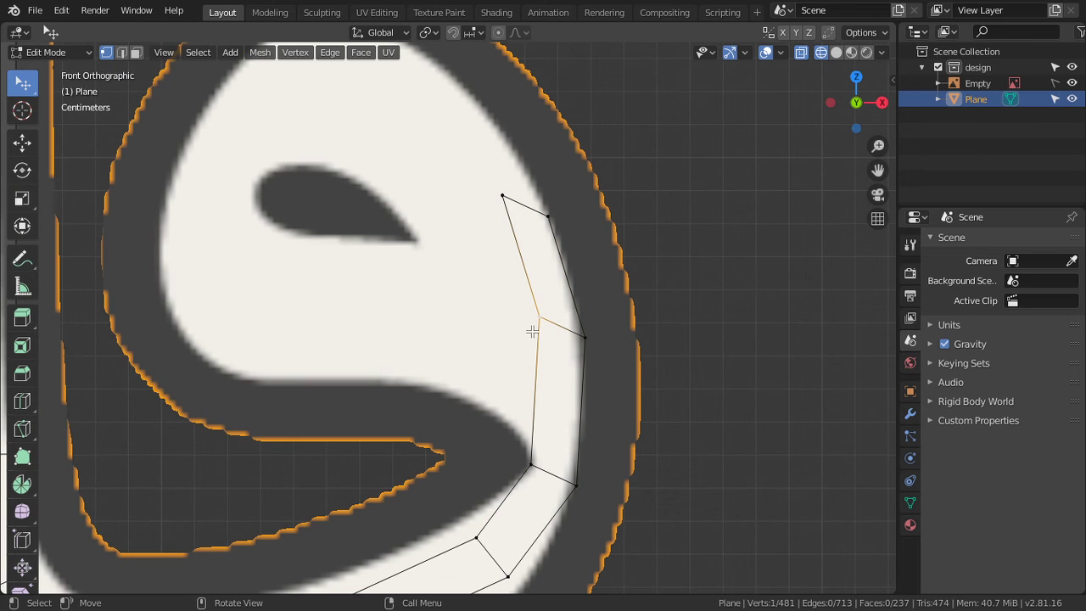
shift+middle_drag(526, 310, 515, 334)
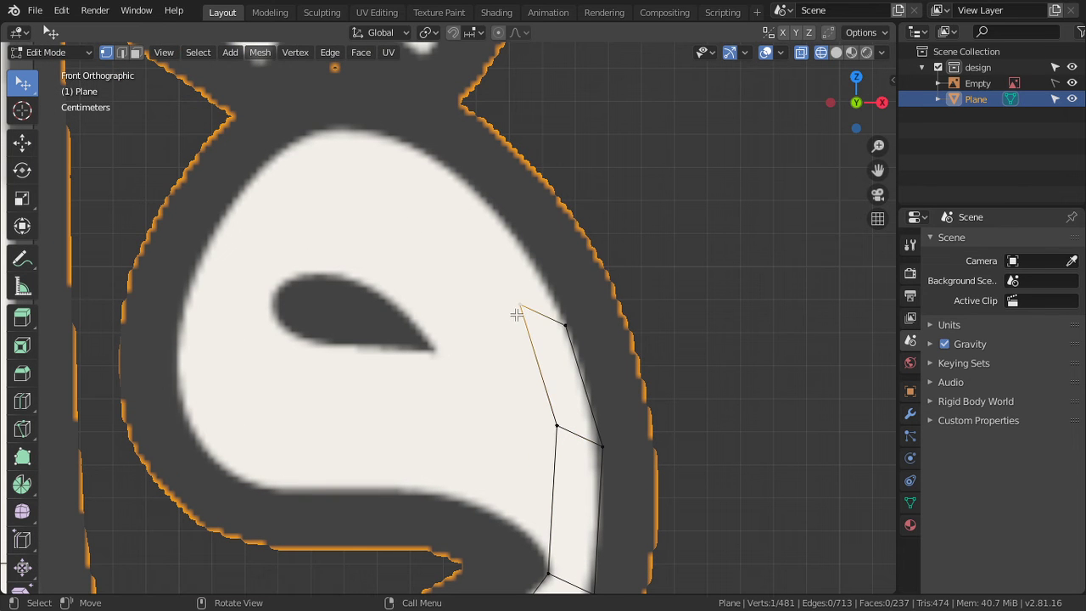
key(g)
click(399, 383)
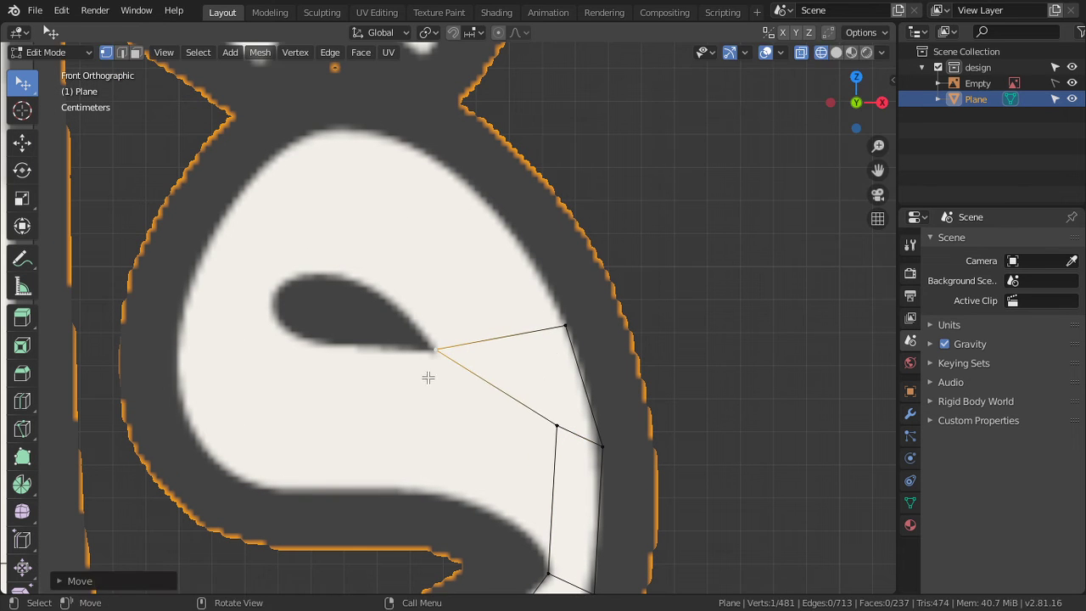
click(556, 426)
key(g)
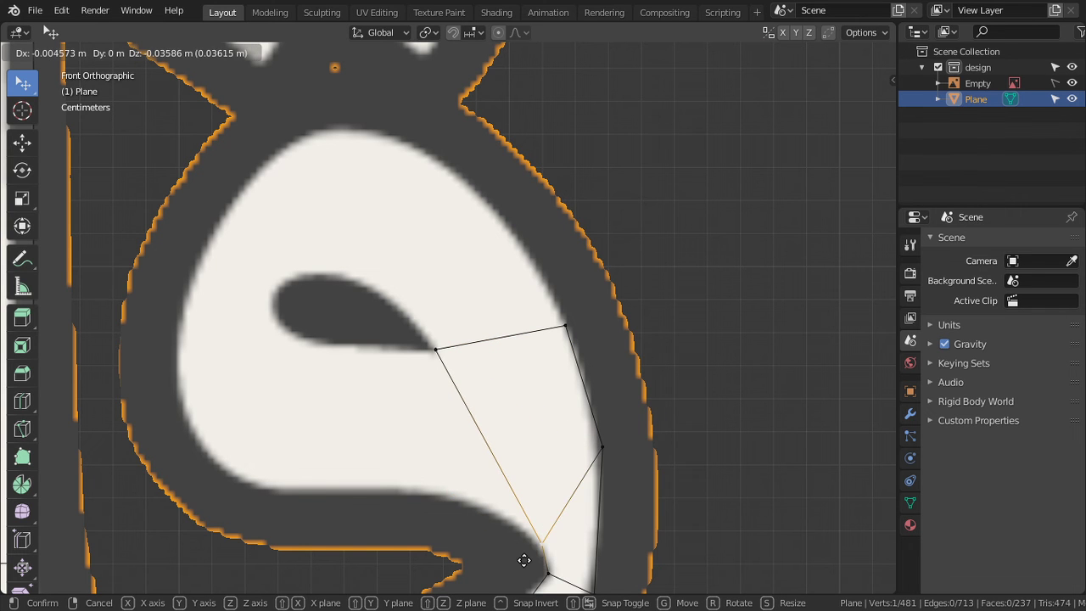
click(508, 529)
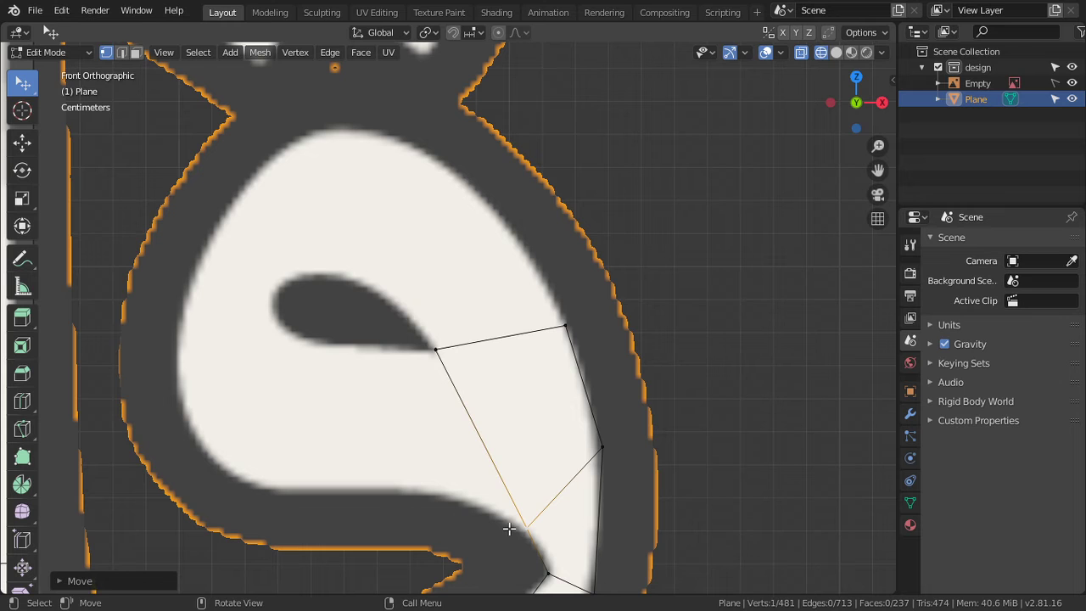
Step: Extrude a new edge from both corners, constrained along the X axis
shift+click(438, 349)
key(e)
key(x)
click(405, 424)
Step: Extrude edges over the teardrop hole, pinning a corner to the loop's outer edge
click(439, 352)
scroll(505, 371, up, 2)
key(e)
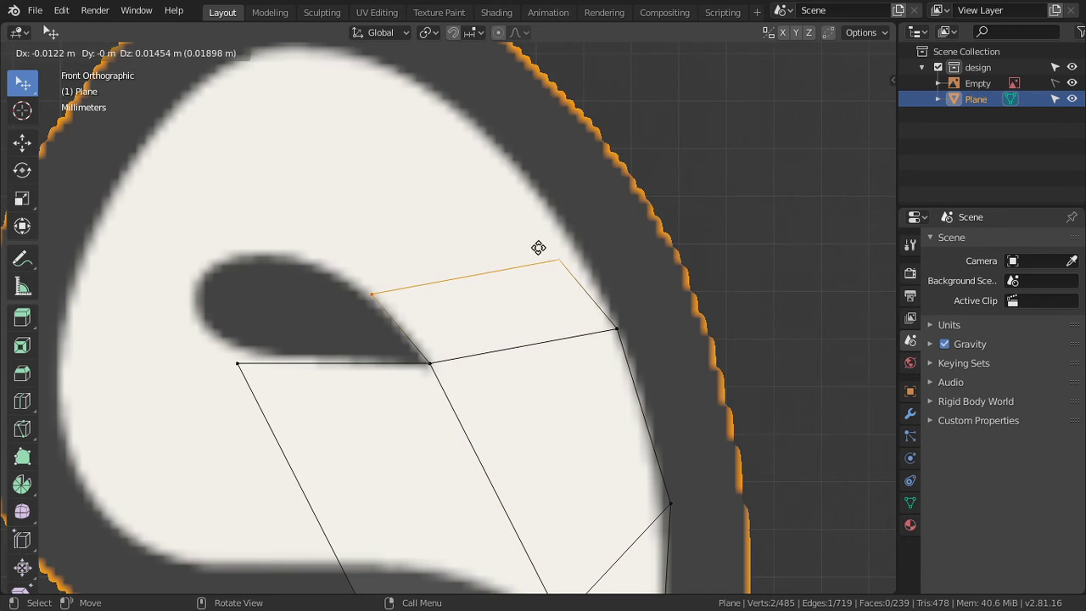
click(577, 263)
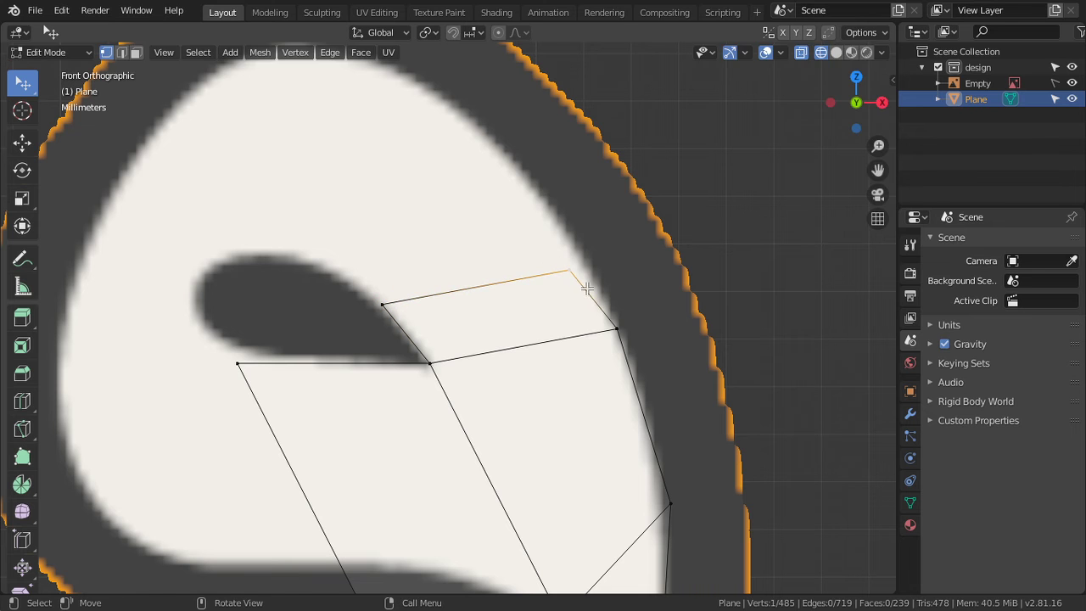
key(g)
click(506, 145)
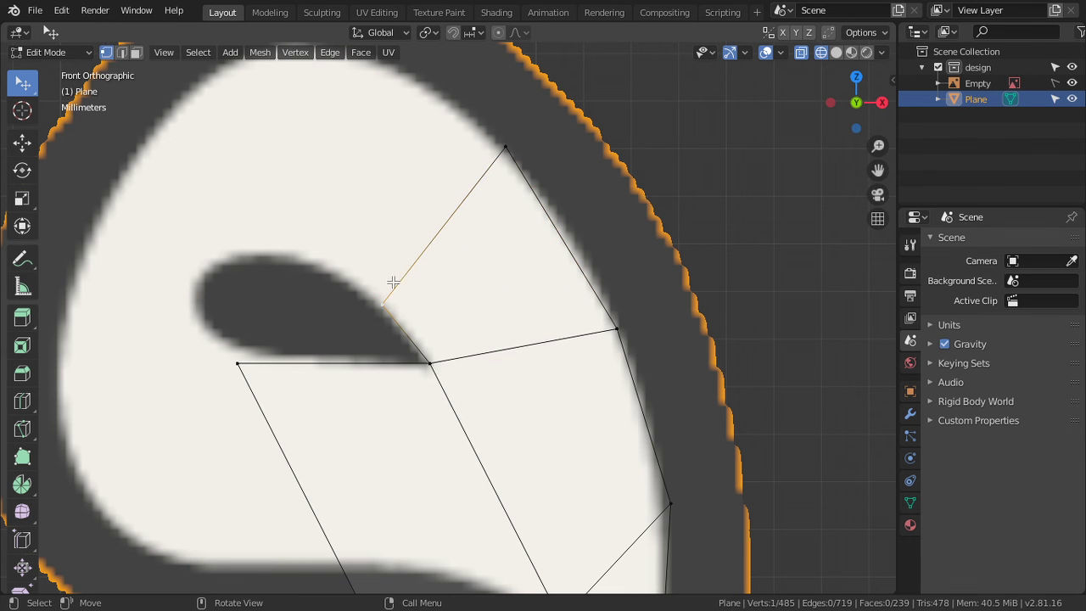
key(e)
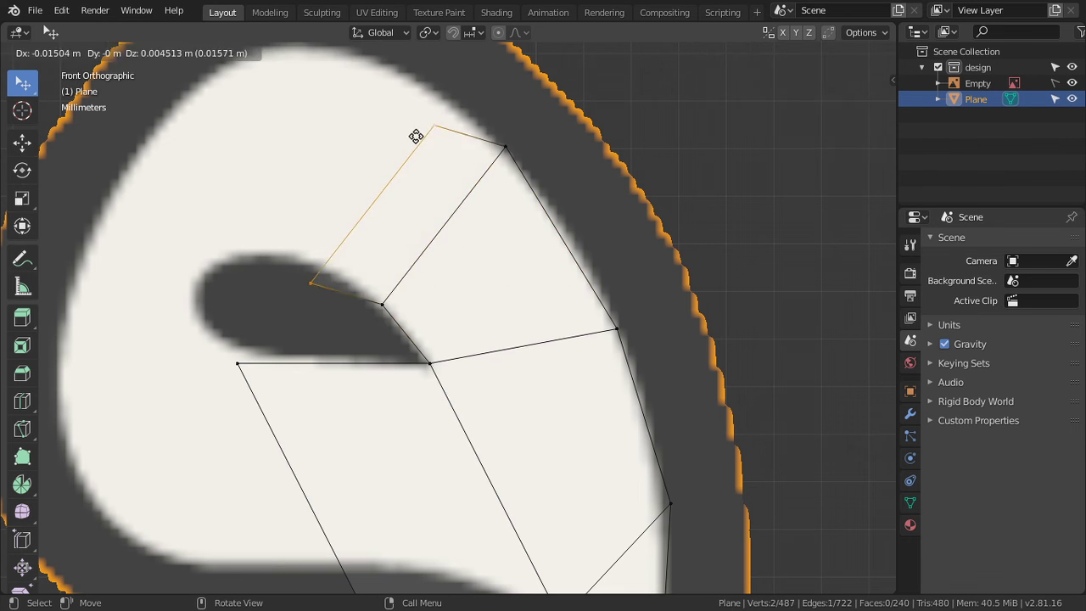
click(399, 114)
Step: Ctrl+right-click four new quads across the loop's top and down its left side
ctrl+scroll(383, 217, left, 3)
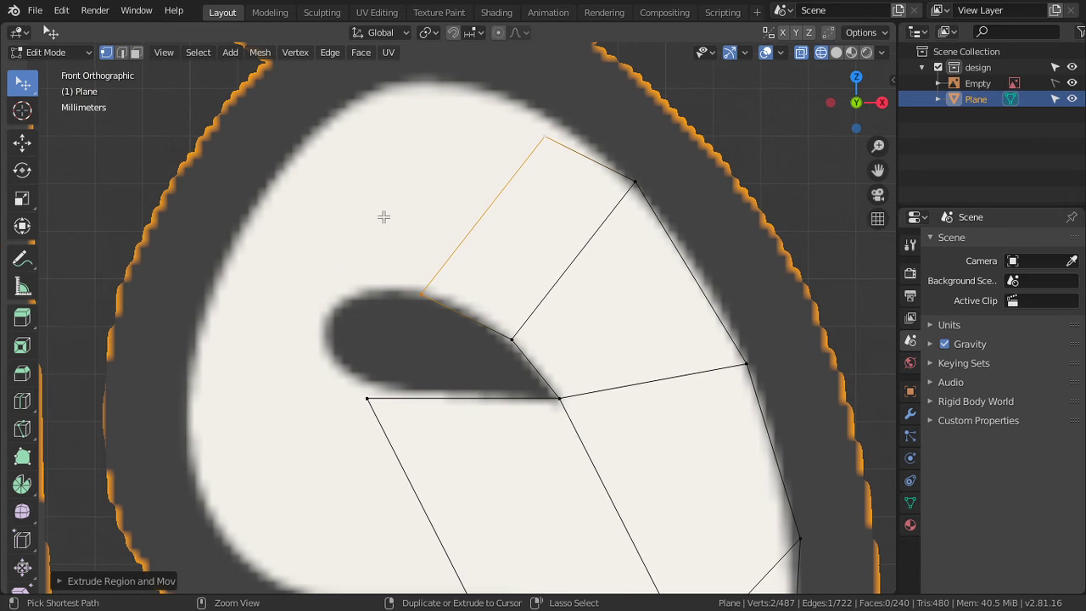
ctrl+right_click(353, 215)
ctrl+right_click(288, 251)
ctrl+right_click(227, 435)
ctrl+right_click(243, 511)
shift+scroll(343, 236, down, 5)
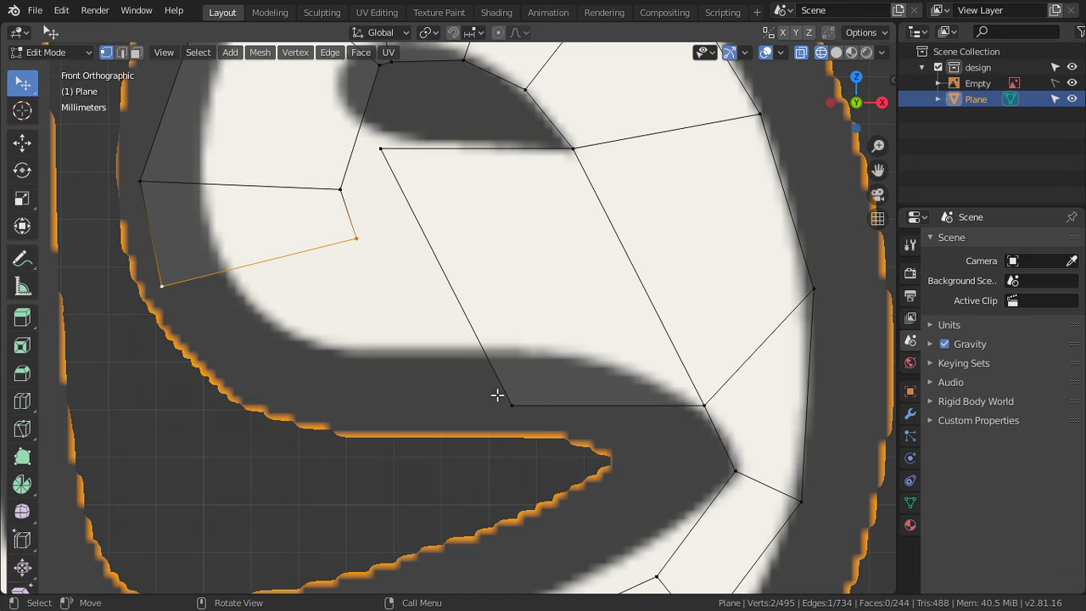
Step: Move the new quads' vertices up against the teardrop hole's edge
shift+click(394, 166)
click(356, 204)
shift+middle_drag(357, 204, 443, 384)
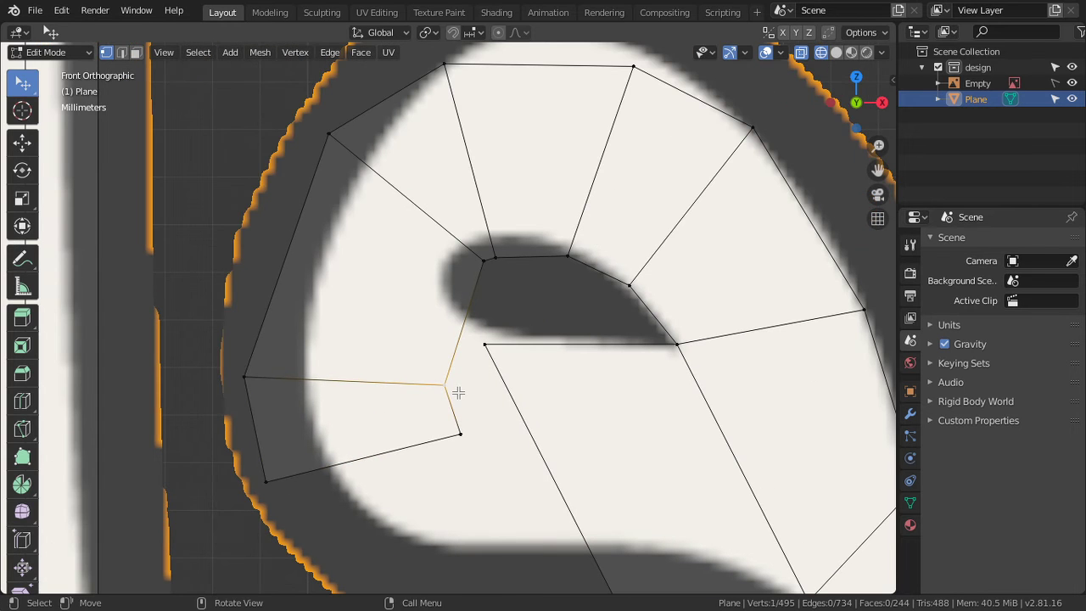
key(g)
click(459, 287)
click(483, 259)
key(g)
click(438, 246)
click(495, 256)
key(g)
click(512, 228)
Step: Reposition the vertices below the hole and the bottom vertex along the outline
click(460, 431)
key(g)
click(468, 257)
click(485, 344)
key(g)
click(556, 331)
scroll(569, 373, down, 2)
click(566, 512)
key(g)
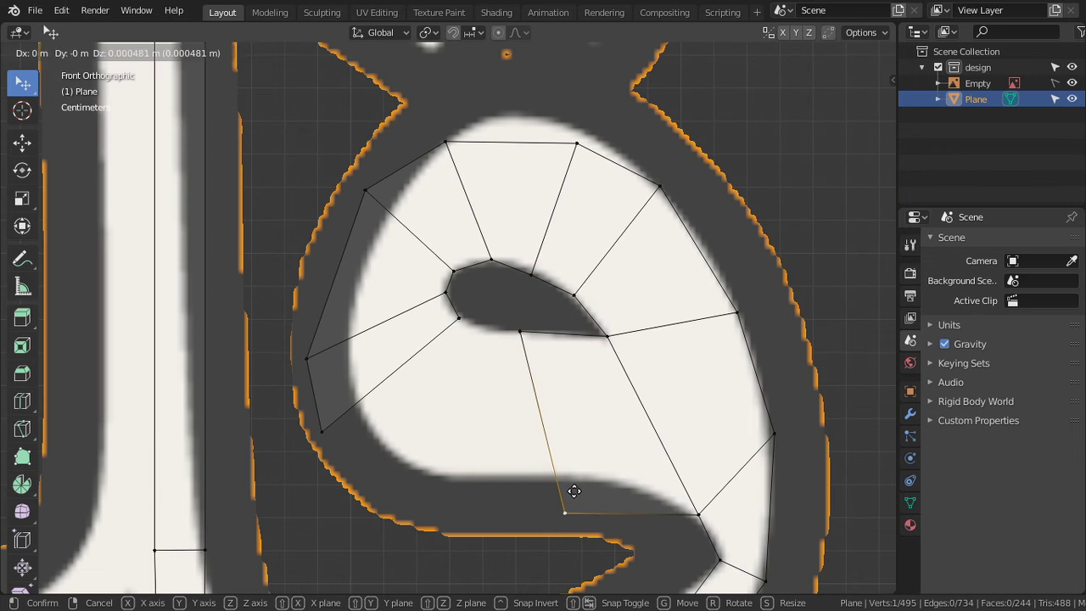
click(514, 461)
Step: Loop-cut the lower quad and set the new edge's vertex on the inner edge
key(ctrl+r)
click(572, 489)
click(598, 494)
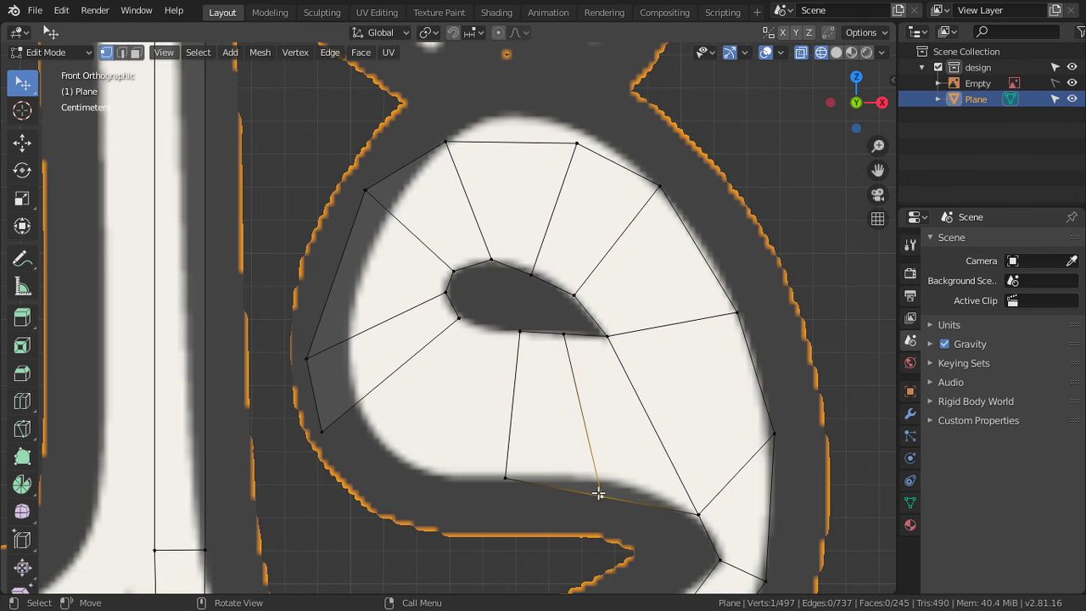
key(g)
click(647, 488)
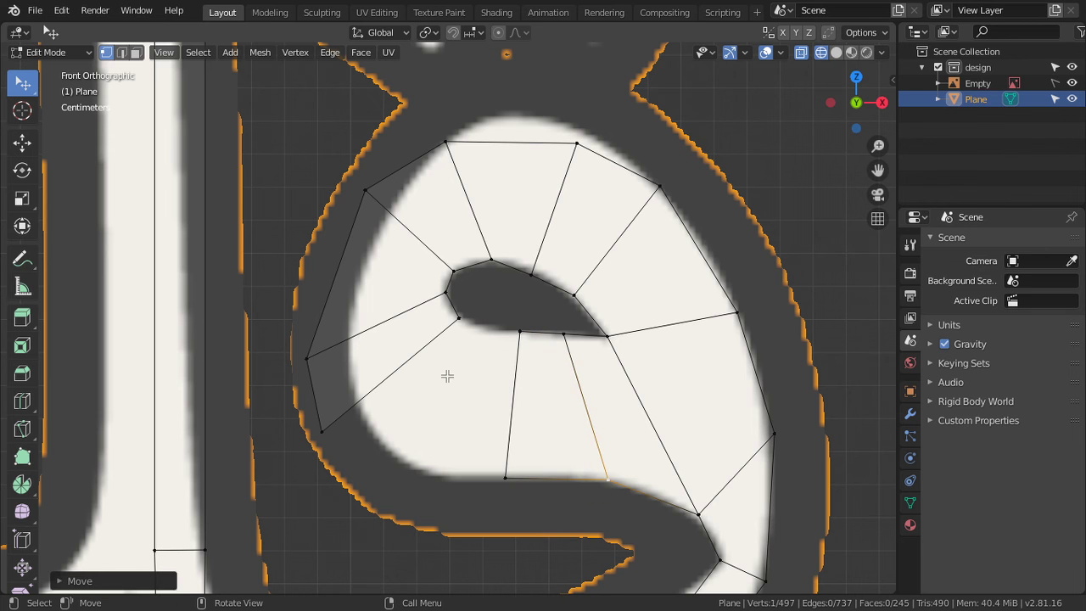
Step: Fit the lower-left, left and upper-left vertices to the loop's outline
click(333, 428)
key(g)
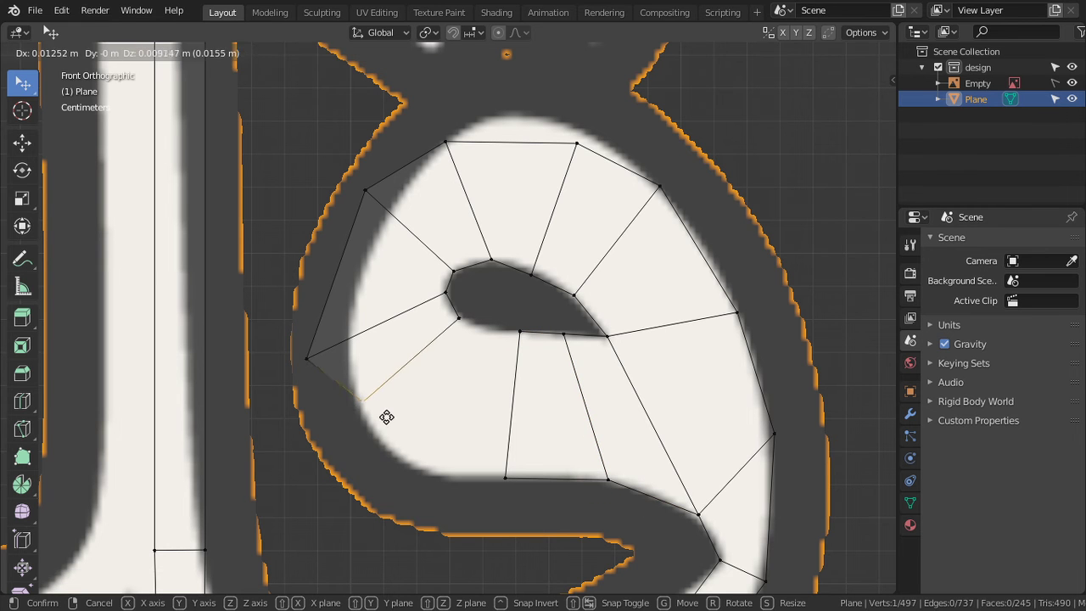
click(386, 427)
click(308, 358)
key(g)
click(351, 323)
click(365, 190)
key(g)
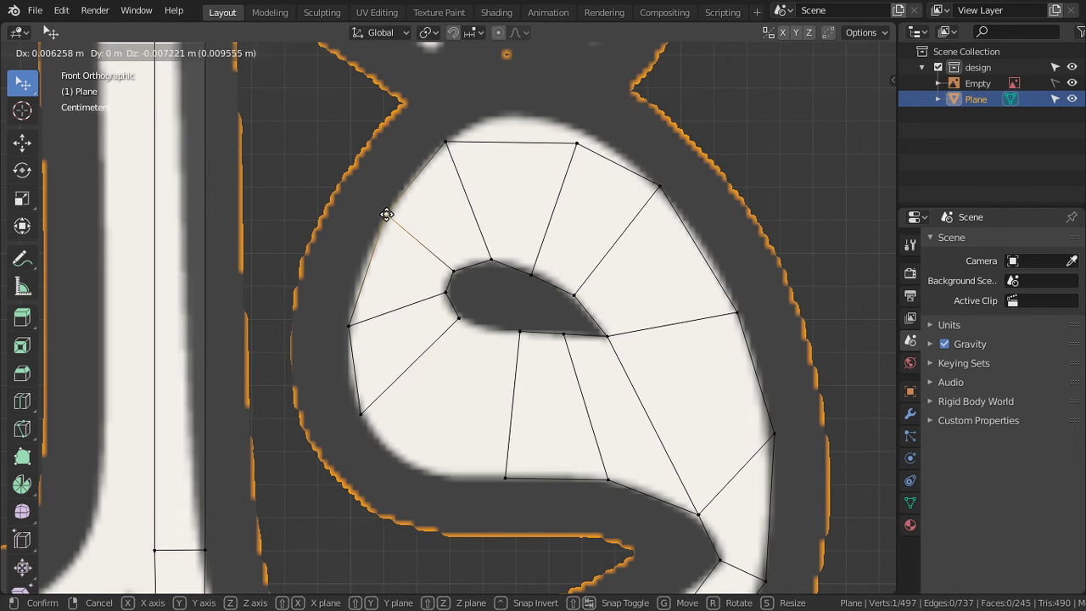
click(386, 214)
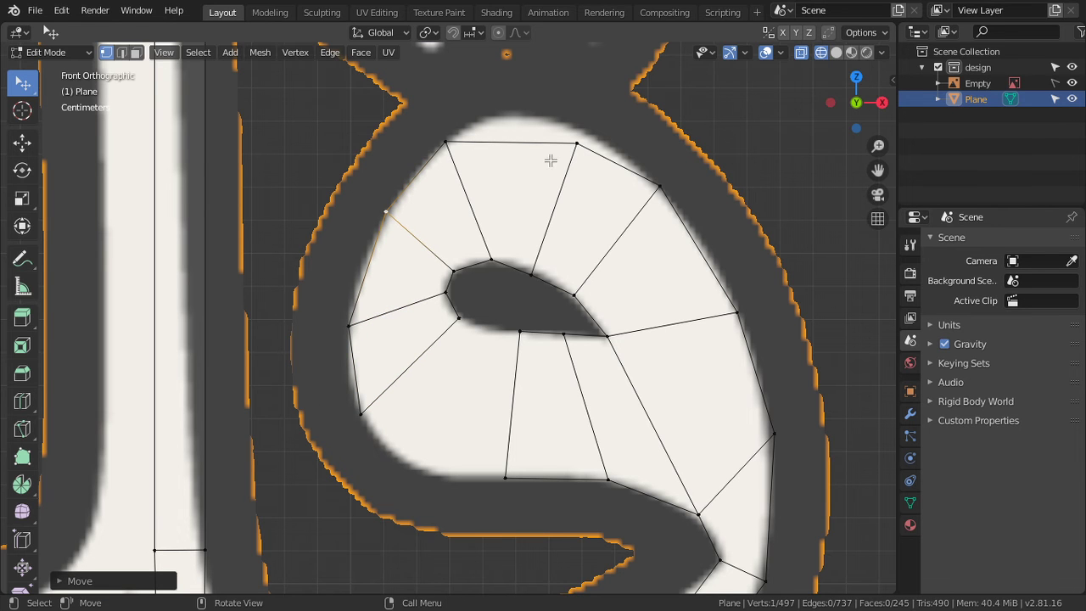
shift+middle_drag(553, 170, 538, 258)
Step: Move the loop's top and top-left vertices onto the outline
click(562, 232)
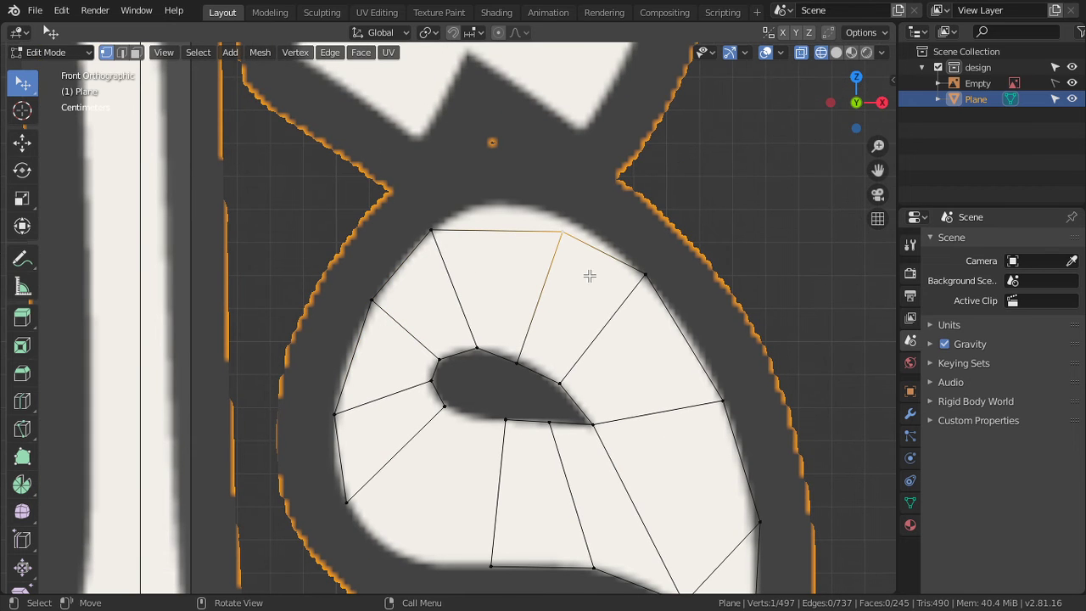
key(g)
click(606, 253)
click(428, 229)
key(g)
click(424, 225)
shift+middle_drag(468, 391, 491, 354)
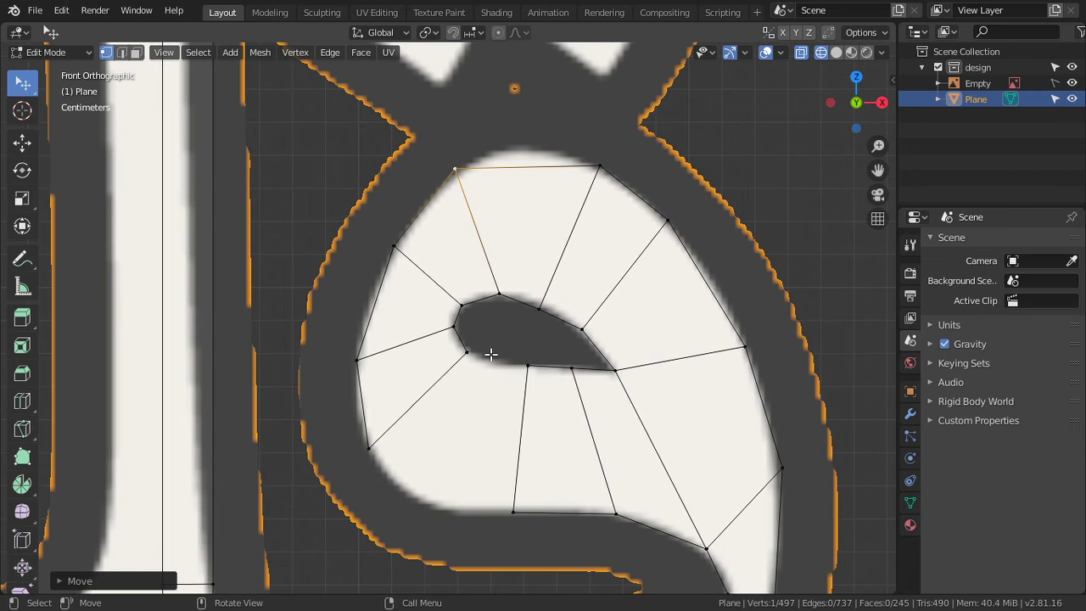
Step: Fill a face across the lower gap and add a centred loop cut through it
click(512, 508)
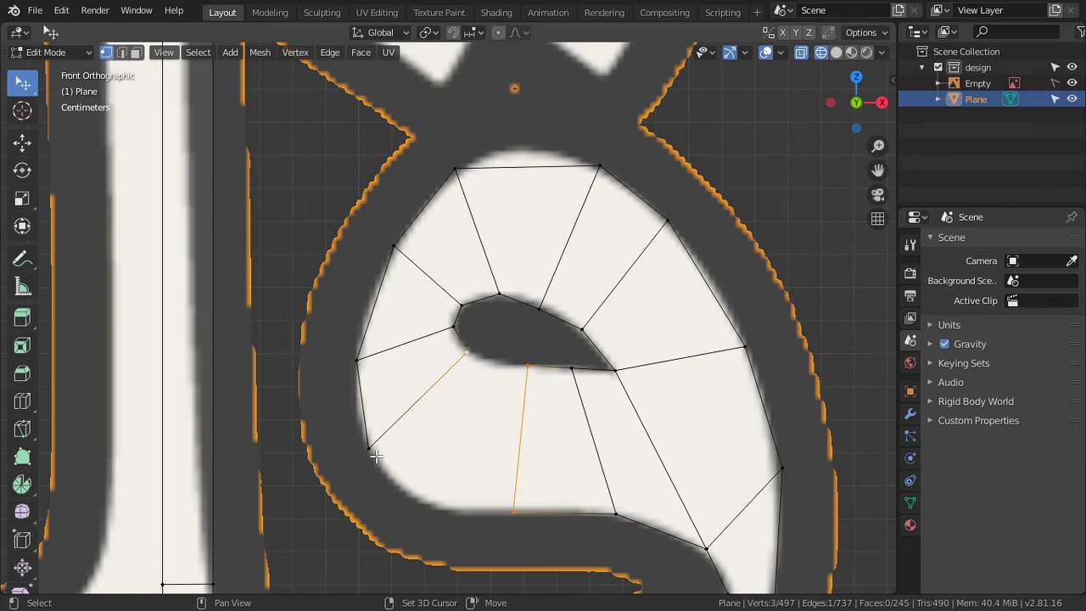
key(f)
shift+middle_drag(448, 472, 442, 431)
key(ctrl+r)
key(Escape)
click(363, 393)
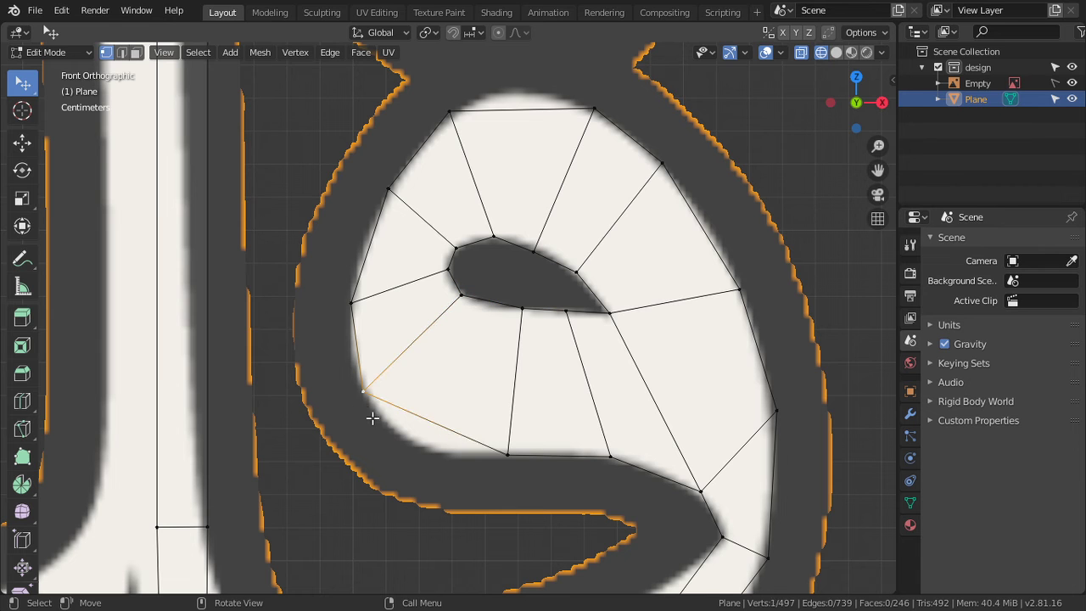
key(g)
key(Escape)
key(ctrl+r)
click(420, 420)
right_click(420, 420)
Step: Move a lower vertex onto the outline and two vertices onto the hole's edge
click(434, 426)
key(g)
click(439, 464)
click(480, 316)
key(g)
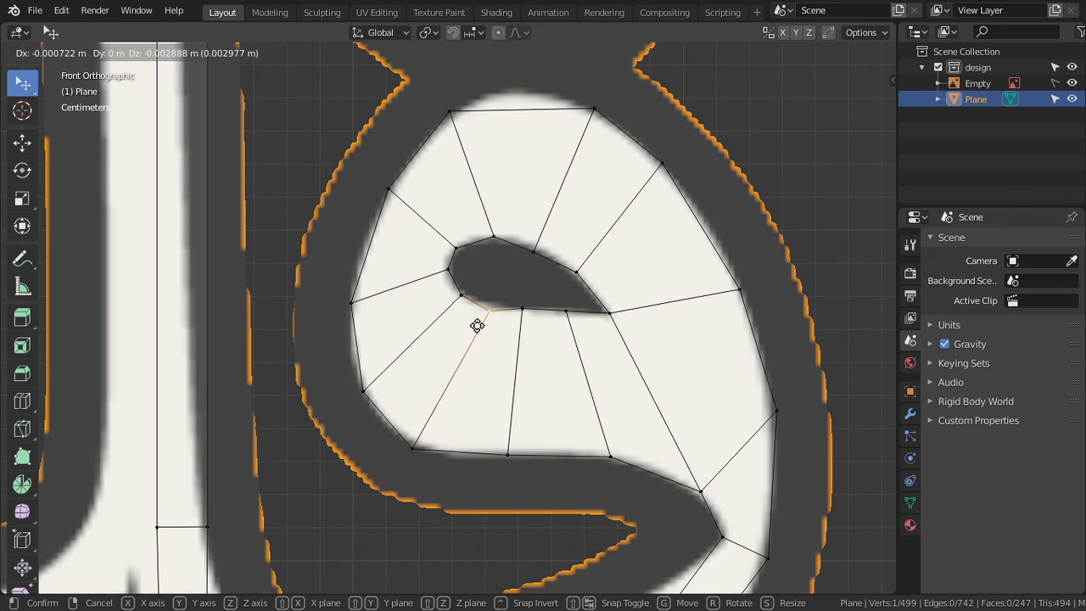
click(477, 321)
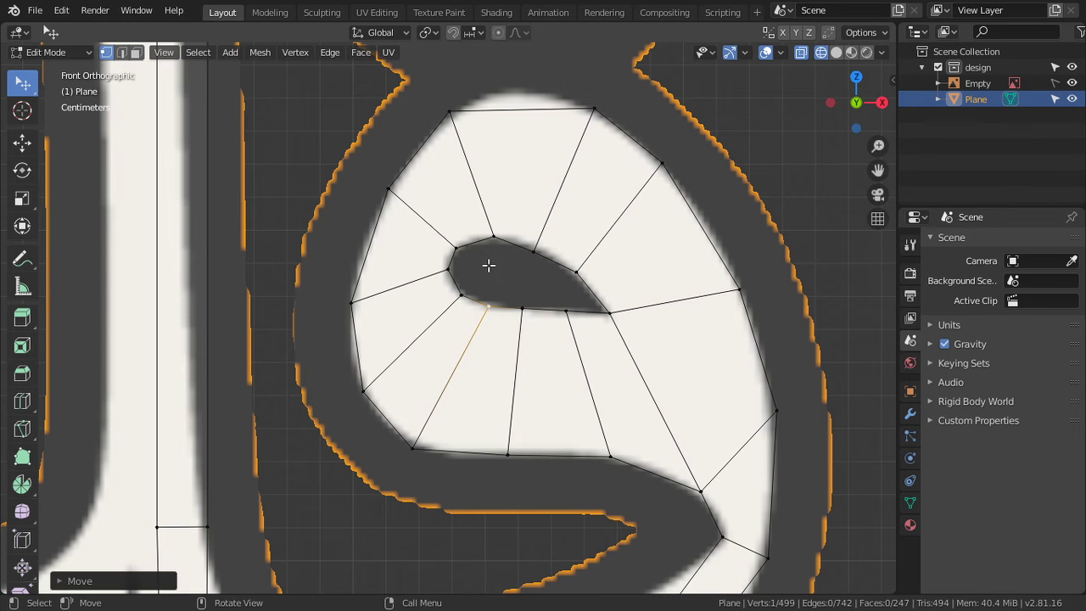
click(531, 246)
key(g)
click(537, 235)
Step: Raise and refine the loop's top-right vertex onto the outline
click(579, 120)
key(g)
click(577, 111)
key(g)
click(585, 121)
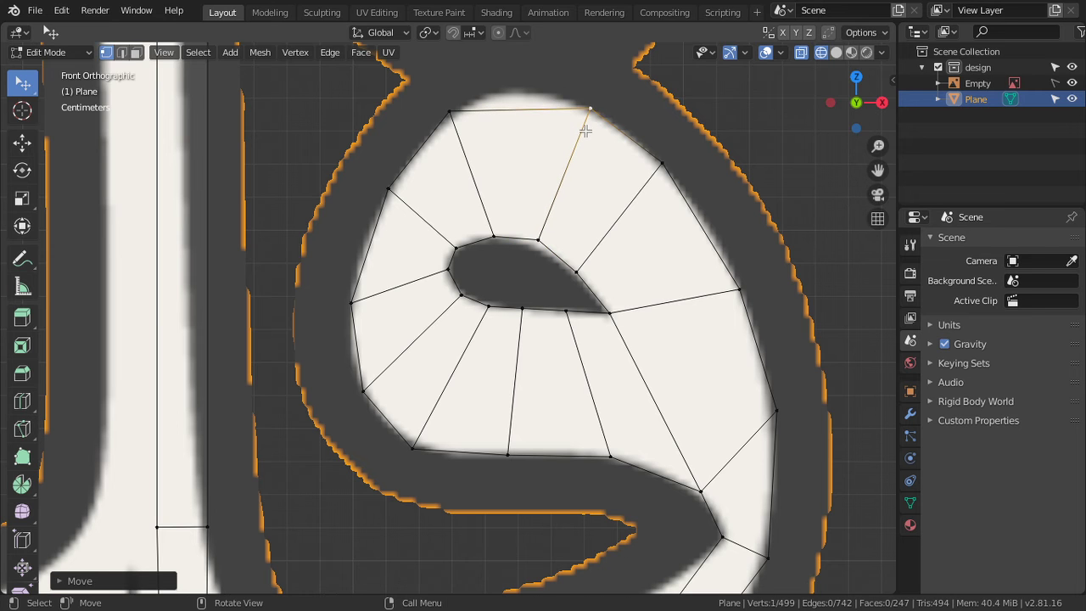
scroll(587, 170, down, 5)
scroll(593, 275, up, 2)
scroll(589, 354, up, 1)
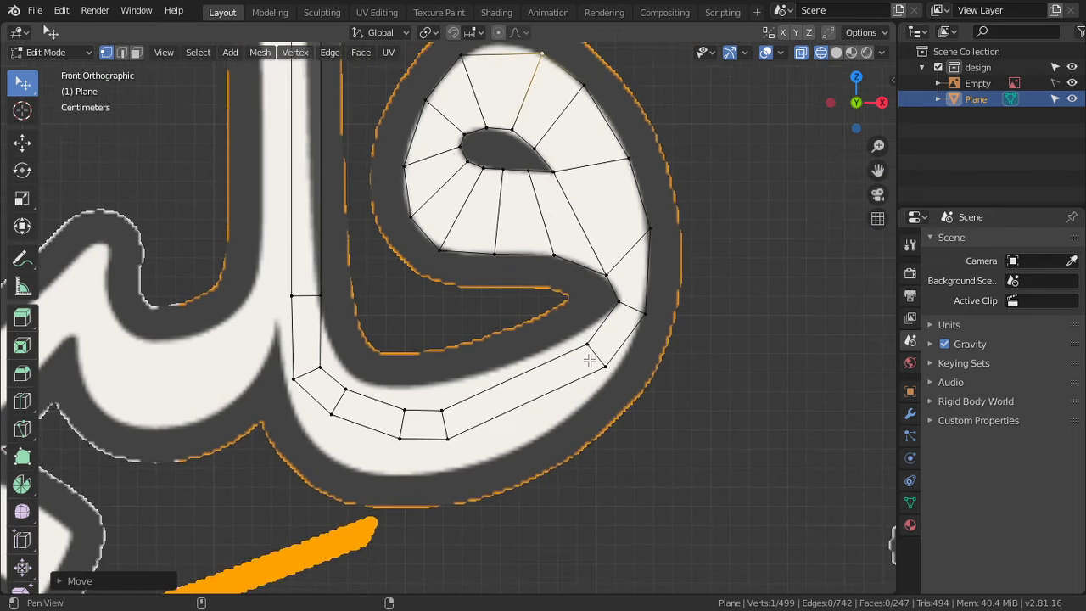
scroll(595, 357, up, 1)
Step: Snap the remaining right and lower loop vertices to the stroke, then return to Object Mode
key(g)
click(652, 360)
key(g)
click(673, 397)
click(449, 452)
key(g)
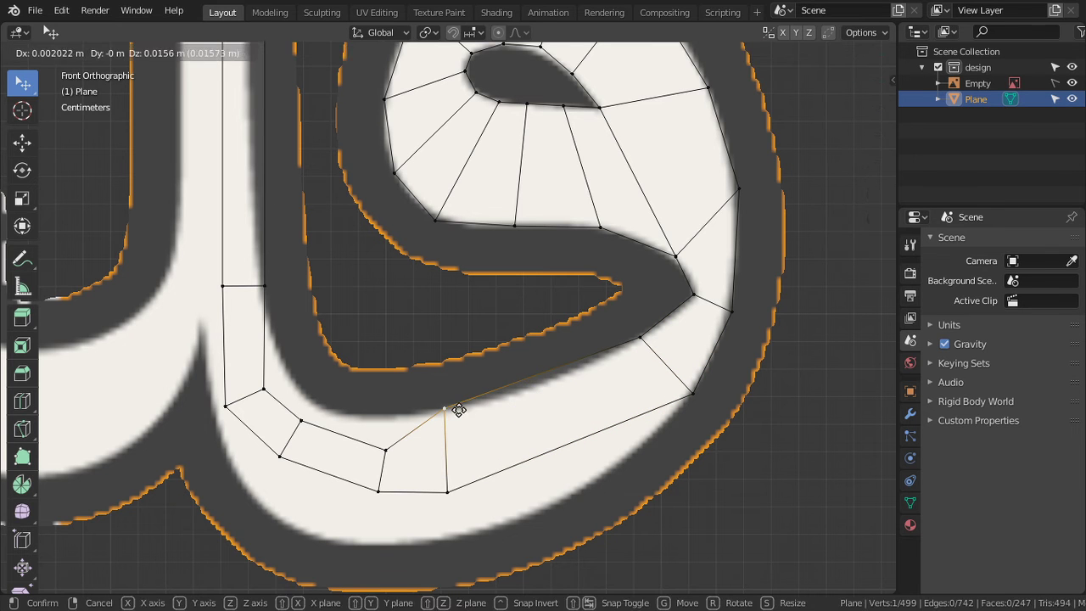
click(445, 408)
key(Tab)
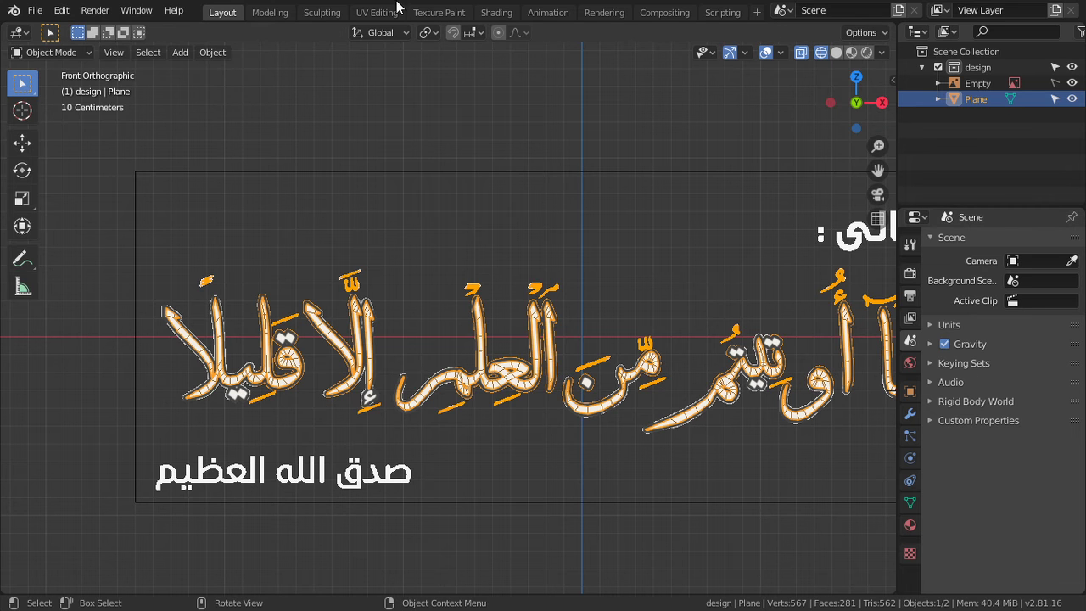
Step: Deselect the letters, zoom onto the two square dots, and bring up the Shift+A Add menu
click(524, 247)
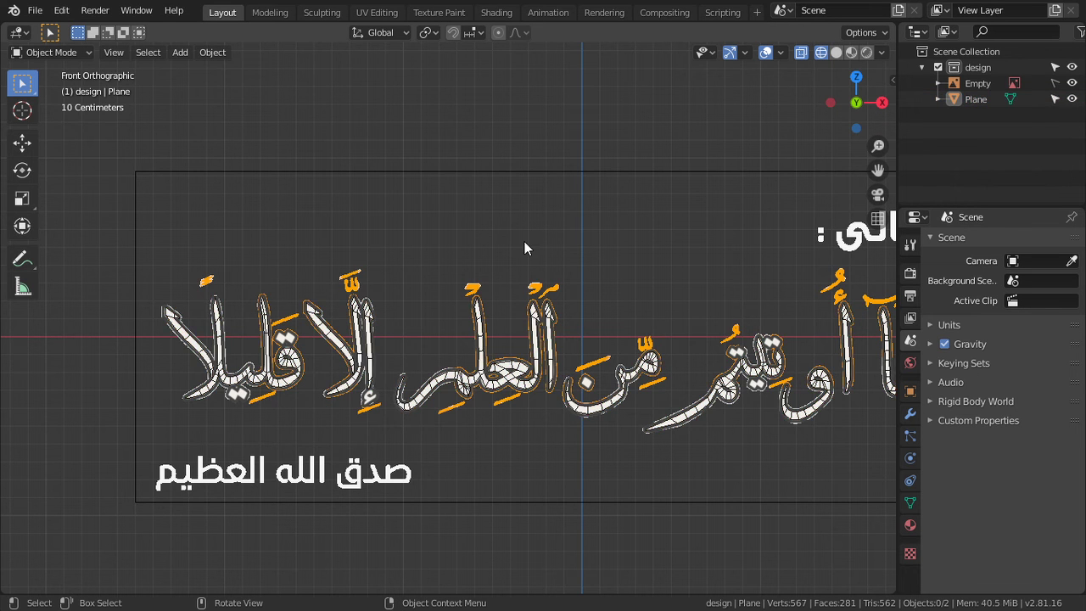
scroll(524, 247, down, 2)
scroll(676, 408, up, 3)
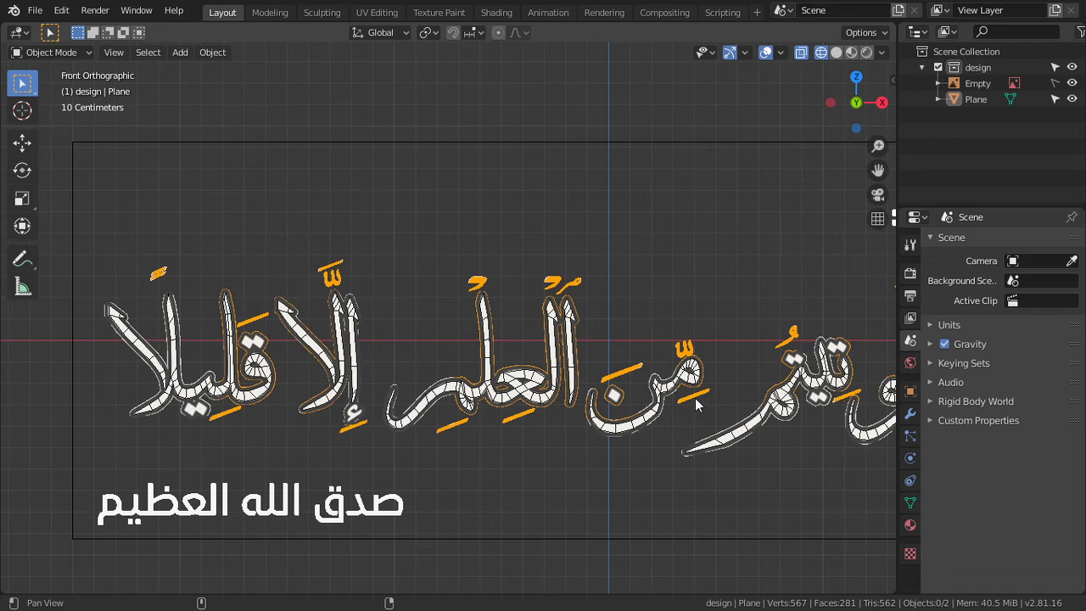
shift+middle_drag(696, 406, 420, 395)
scroll(609, 382, up, 3)
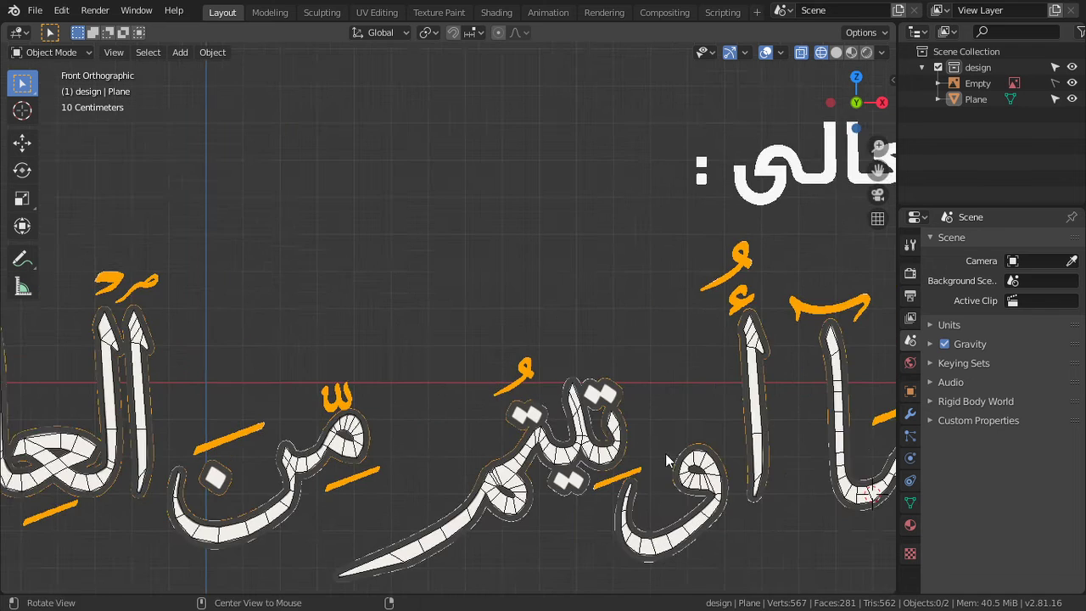
shift+middle_drag(667, 459, 474, 372)
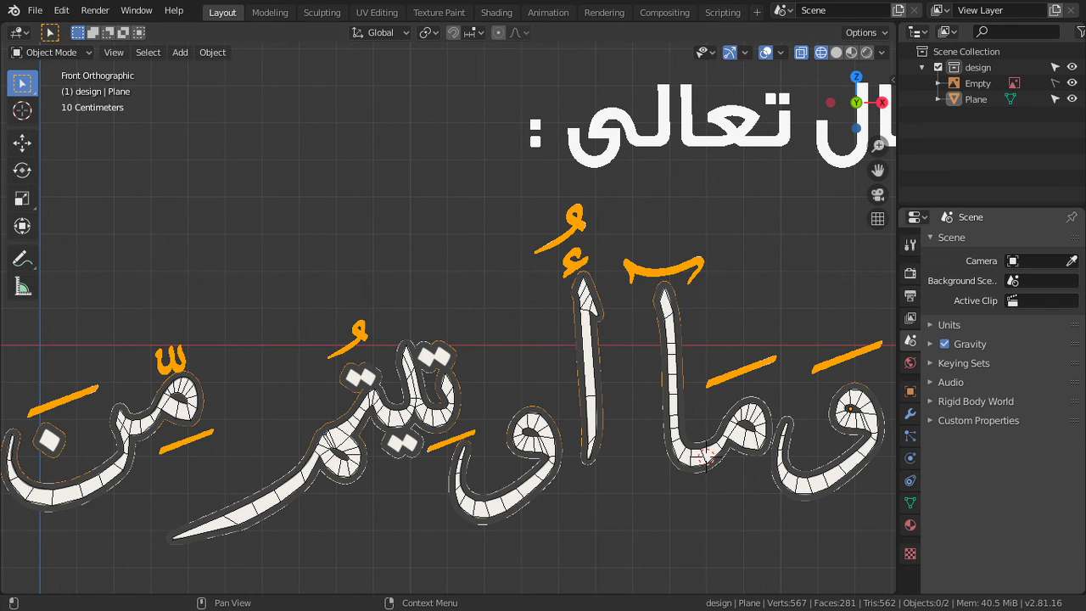
scroll(579, 387, up, 3)
scroll(459, 263, up, 2)
scroll(484, 222, up, 2)
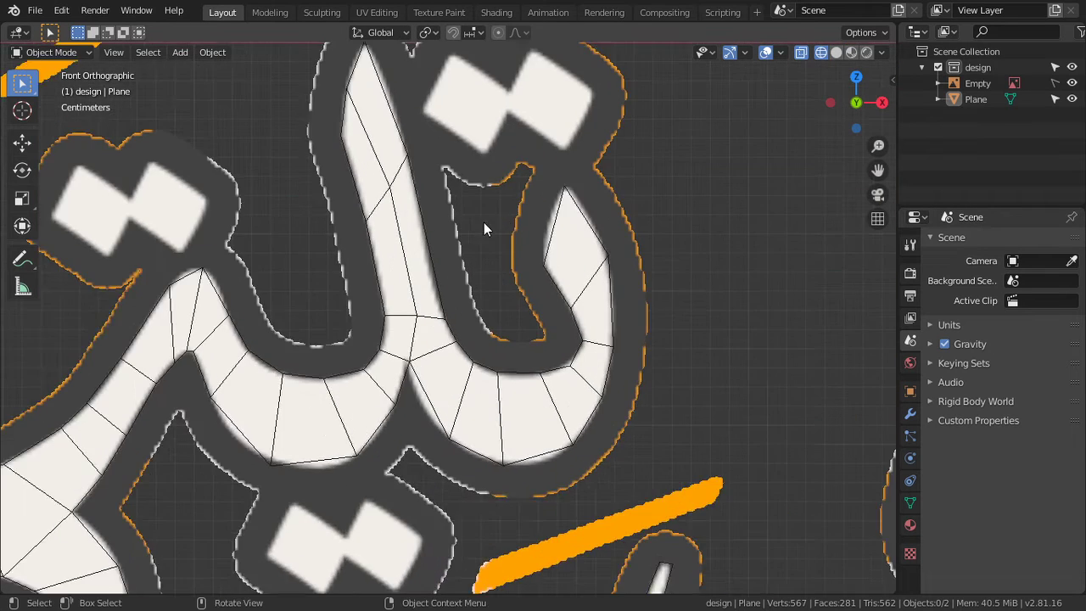
scroll(428, 339, up, 2)
key(Tab)
key(Tab)
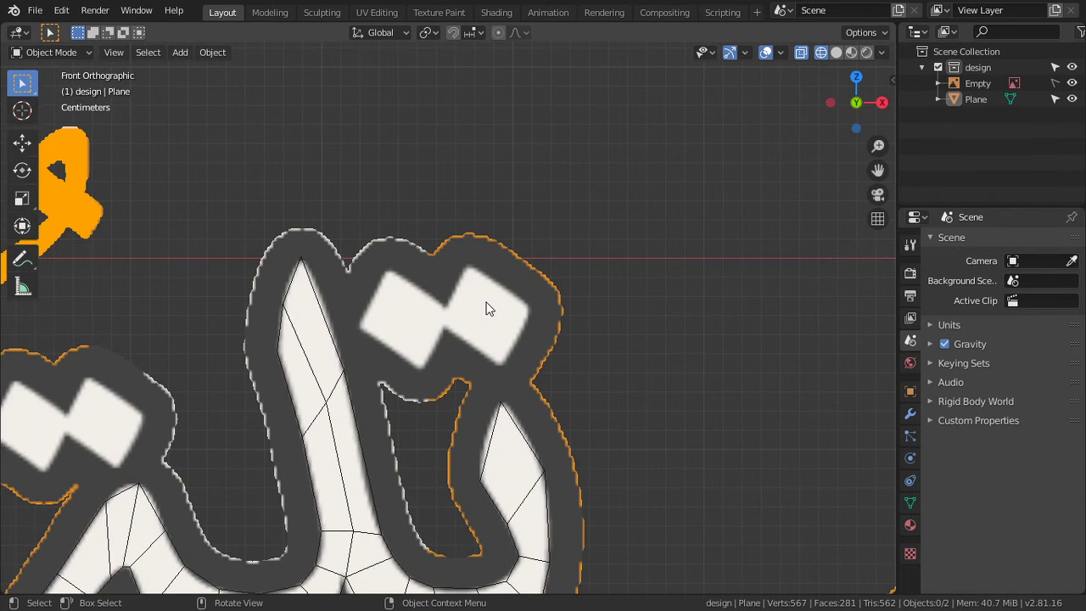
key(shift+a)
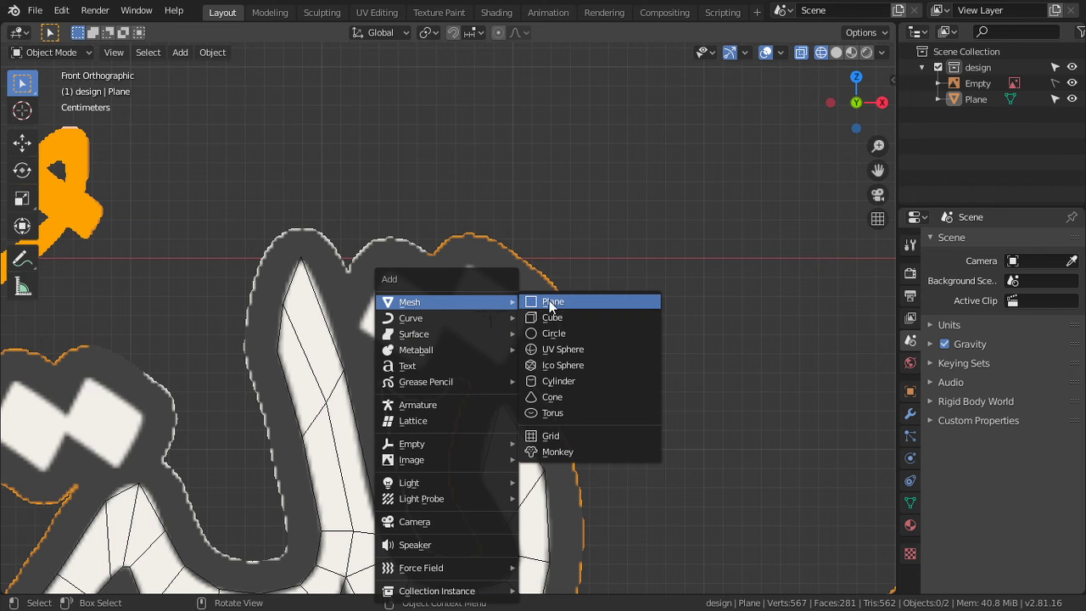
Step: Add a plane rotated 90° on X to face front, scaled to 0.1 and shrunk further
click(550, 301)
text(rx90)
key(Return)
text(s.1)
key(Return)
key(s)
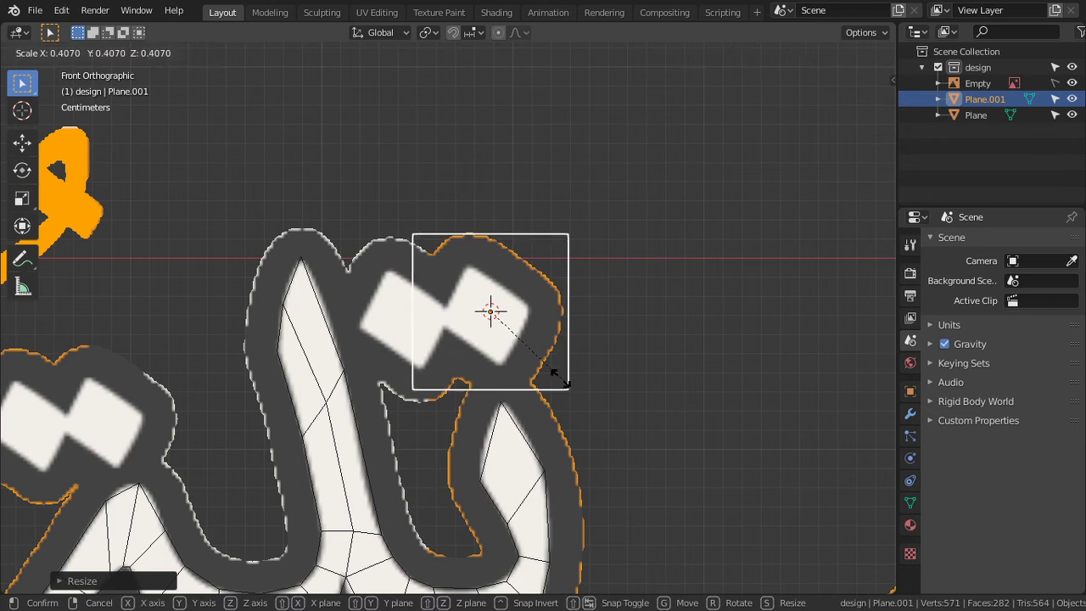
click(552, 369)
scroll(637, 436, up, 1)
scroll(690, 457, up, 1)
Step: Tilt the plane about 30°, shrink it and centre it over one square dot
key(r)
click(641, 517)
key(s)
click(539, 435)
scroll(614, 376, up, 1)
key(g)
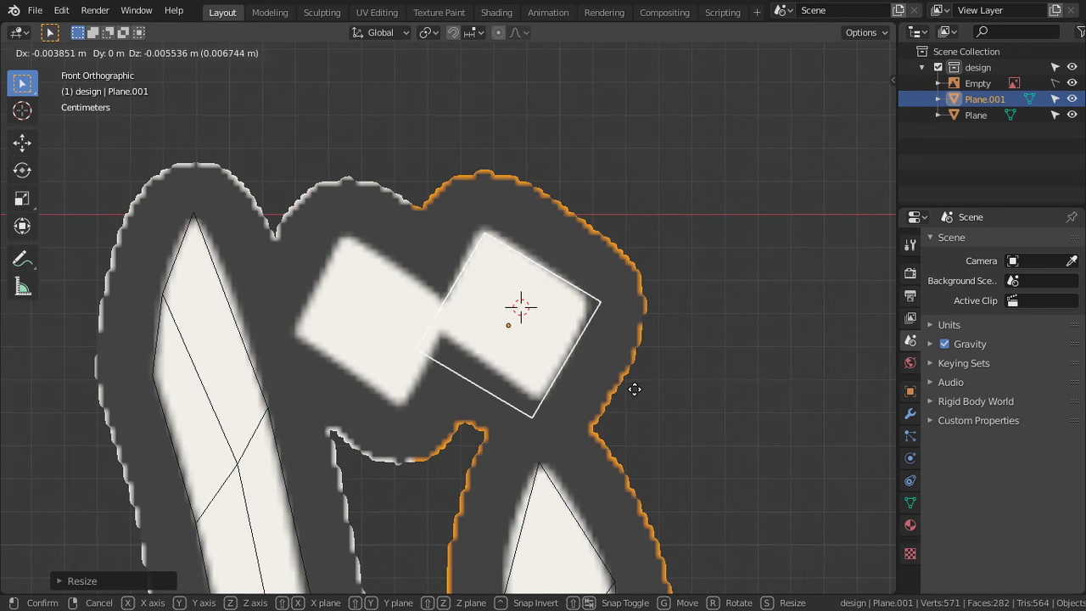
click(643, 381)
key(s)
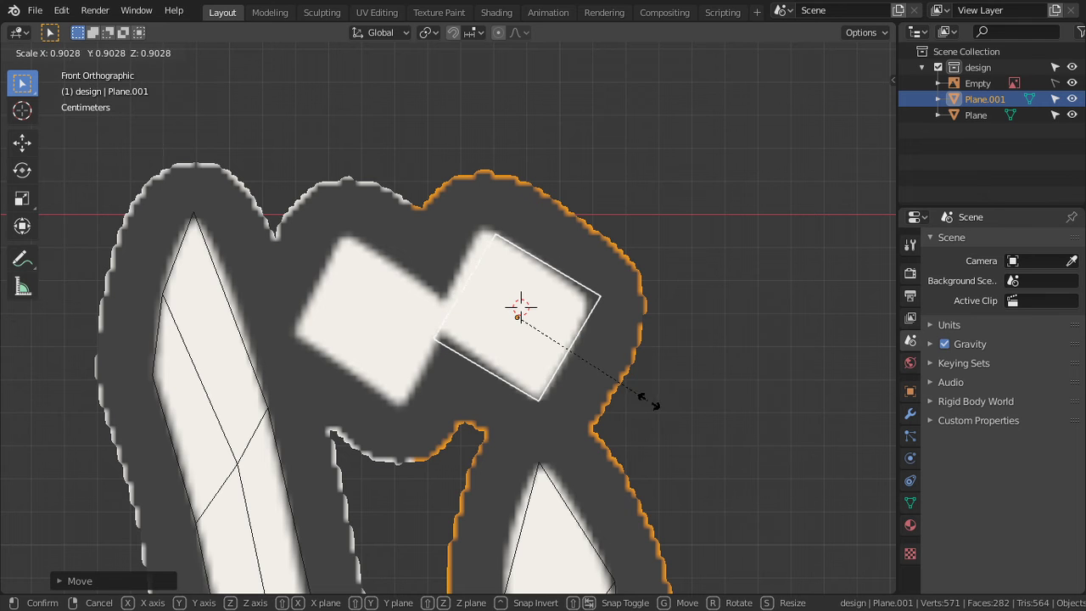
click(643, 393)
key(g)
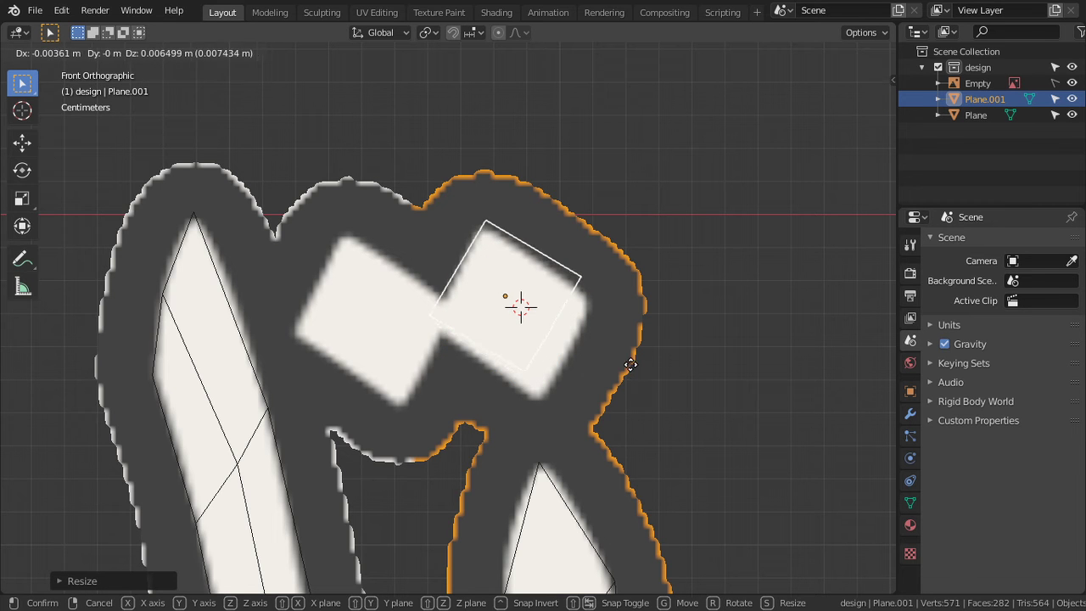
click(631, 377)
key(Tab)
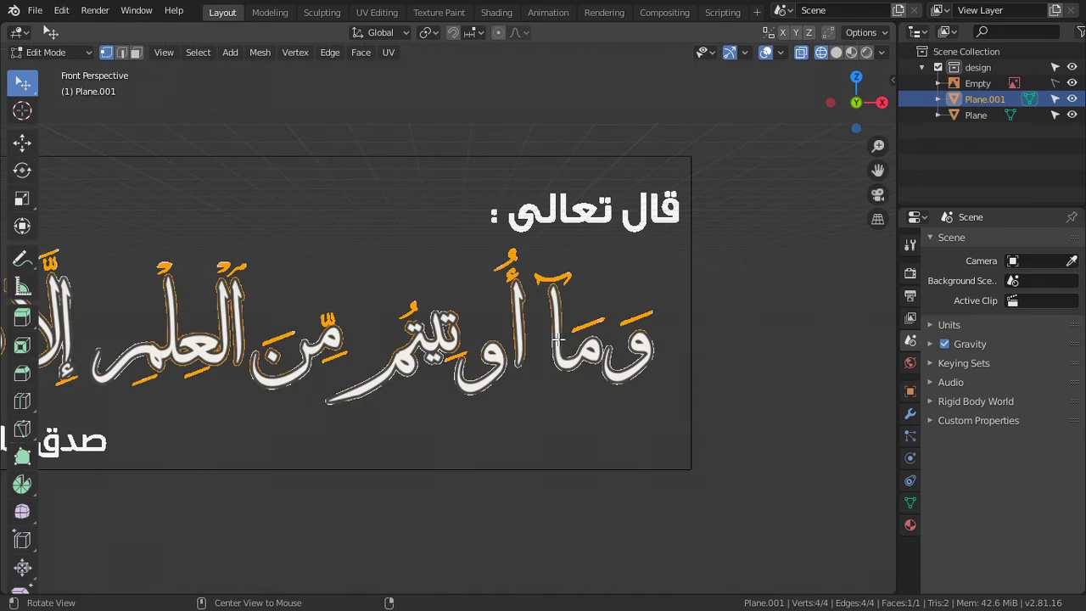
Step: In front orthographic view, move the square's lower corner out to match the dot's edge
key(KP_Decimal)
click(543, 396)
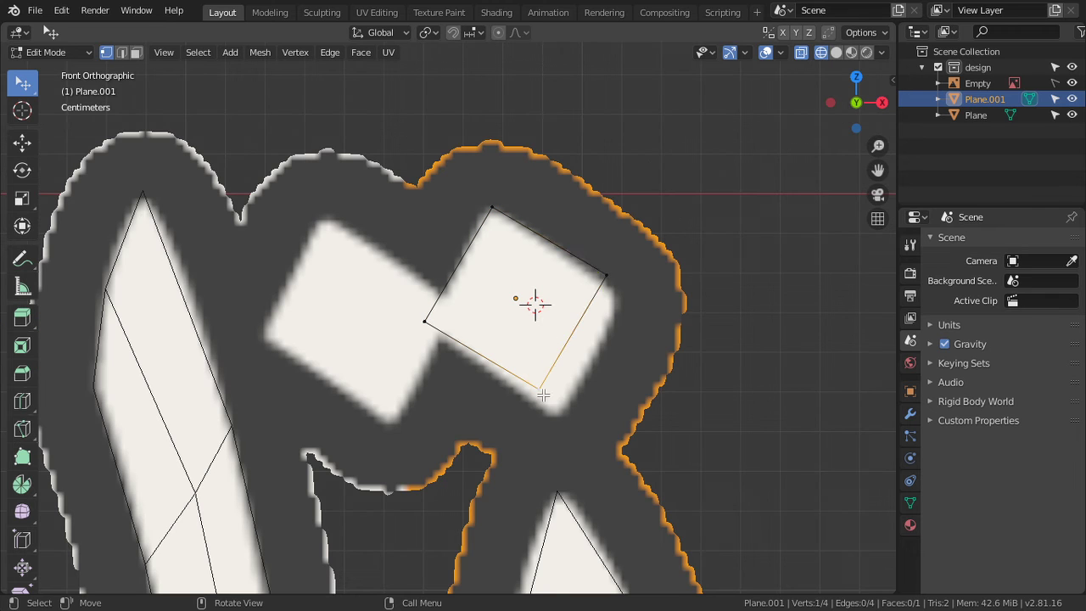
key(g)
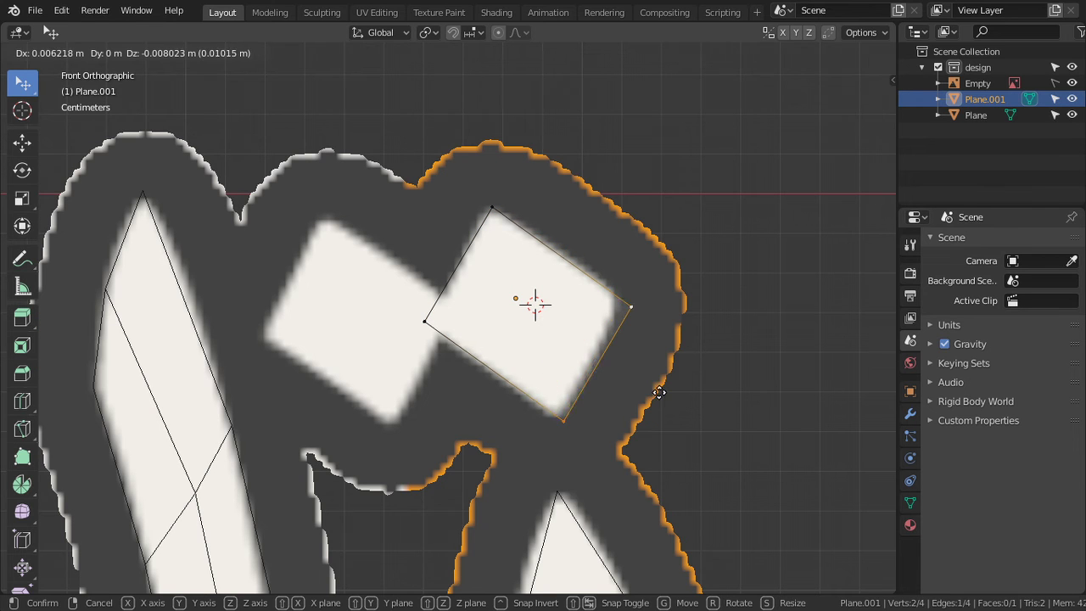
click(657, 383)
Step: Duplicate the whole square face onto the neighbouring left dot
key(ctrl+l)
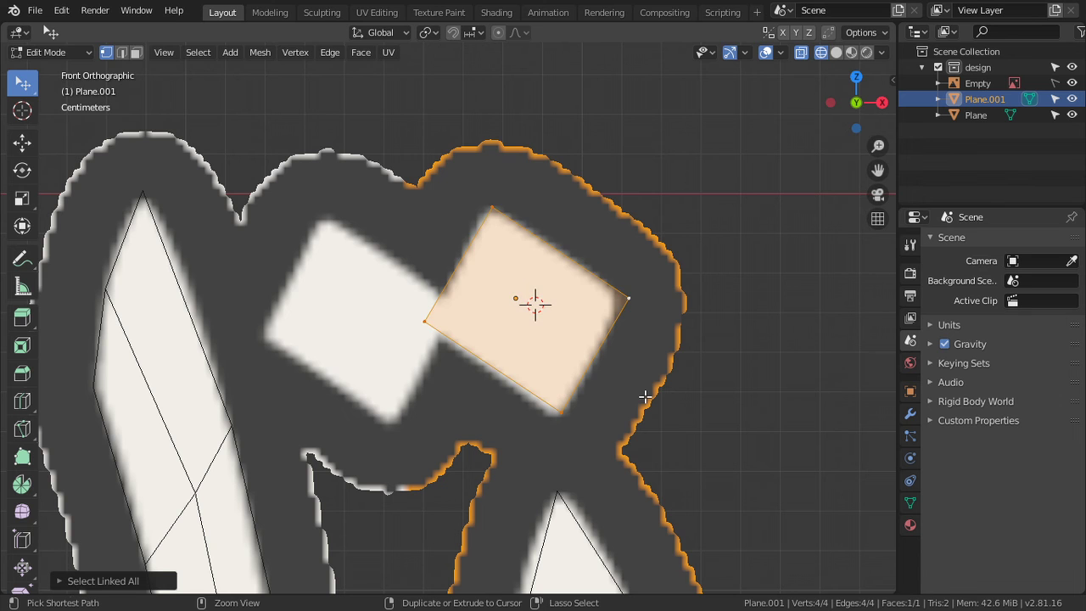
key(shift+d)
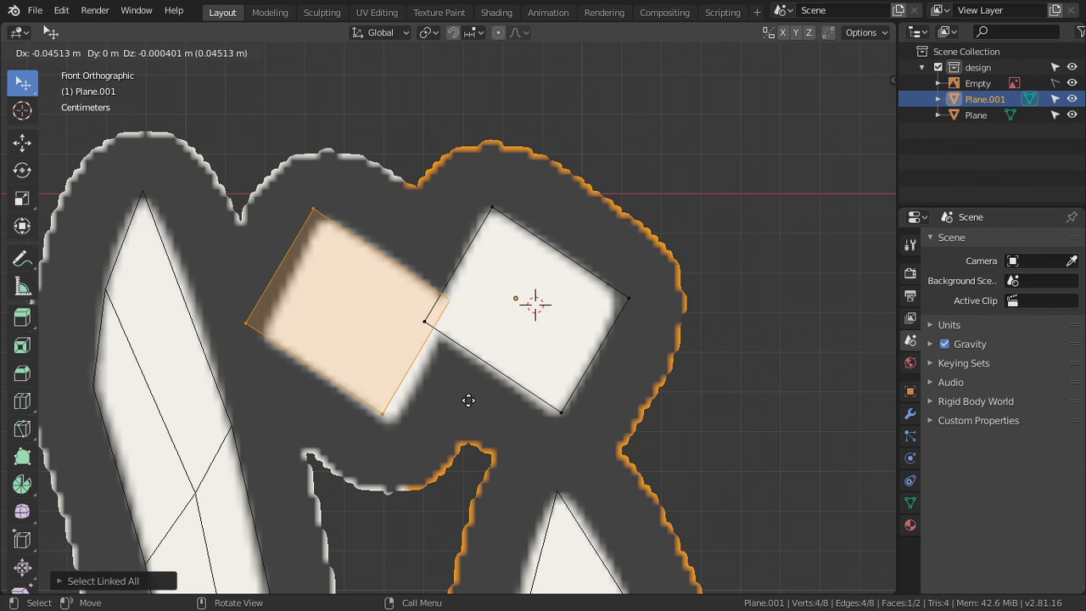
click(477, 406)
scroll(477, 406, down, 6)
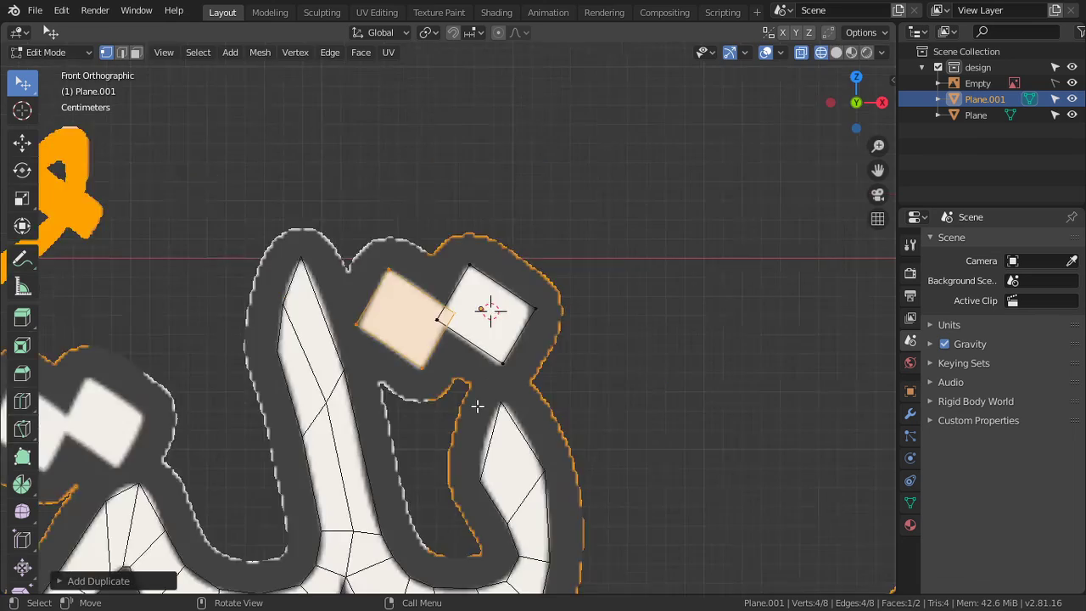
scroll(478, 406, down, 5)
Step: Switch between Object and Edit Mode while zooming to inspect both dot squares
key(Tab)
scroll(478, 412, up, 5)
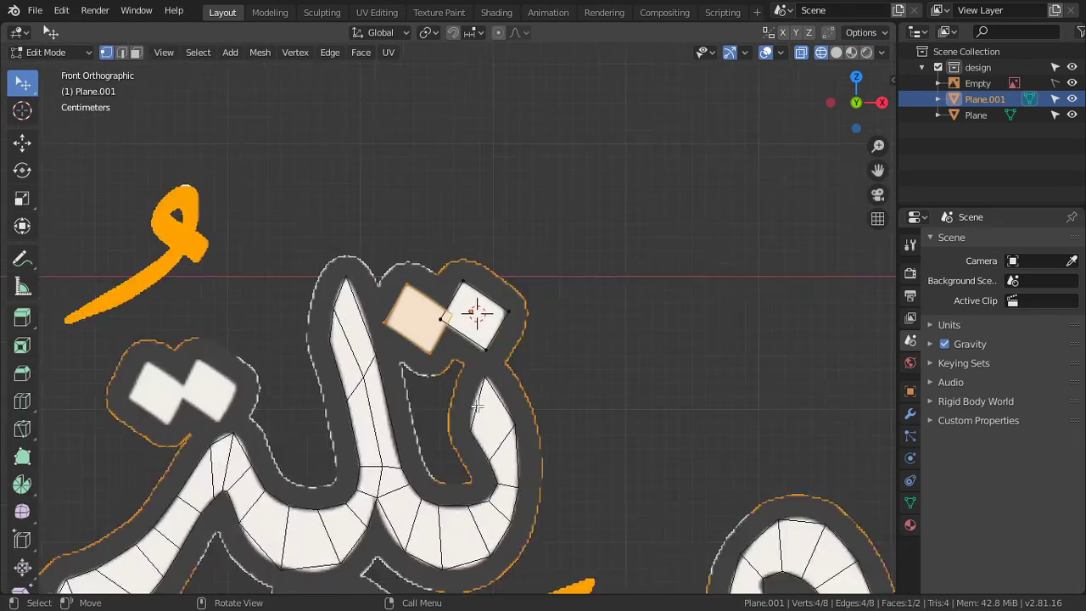
scroll(477, 411, up, 5)
scroll(478, 411, up, 1)
key(Tab)
scroll(478, 414, down, 6)
scroll(477, 413, down, 4)
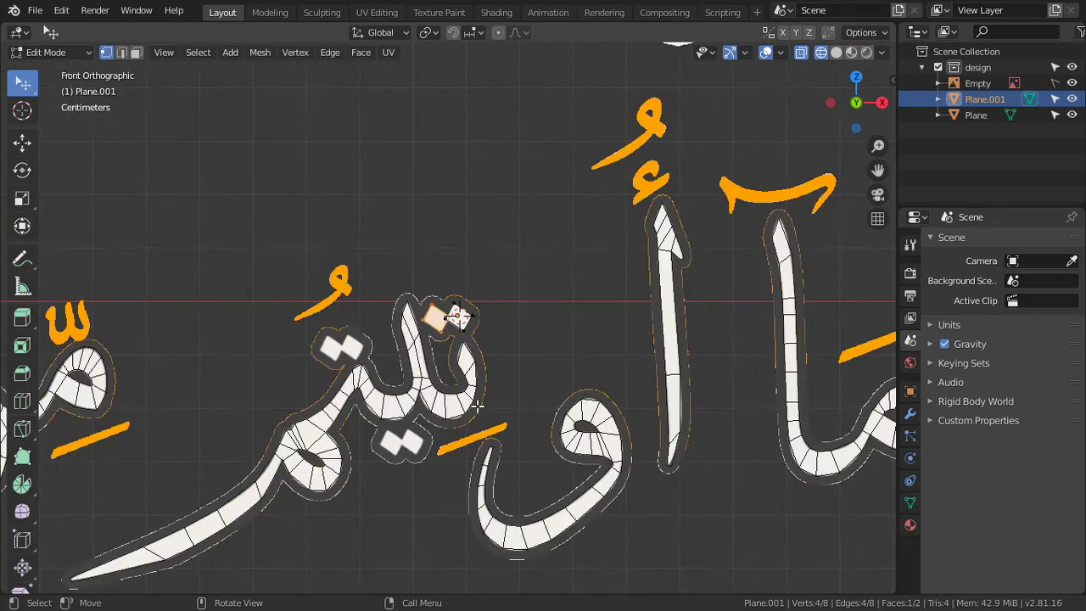
scroll(477, 413, down, 2)
scroll(478, 414, up, 1)
key(Tab)
scroll(586, 316, up, 4)
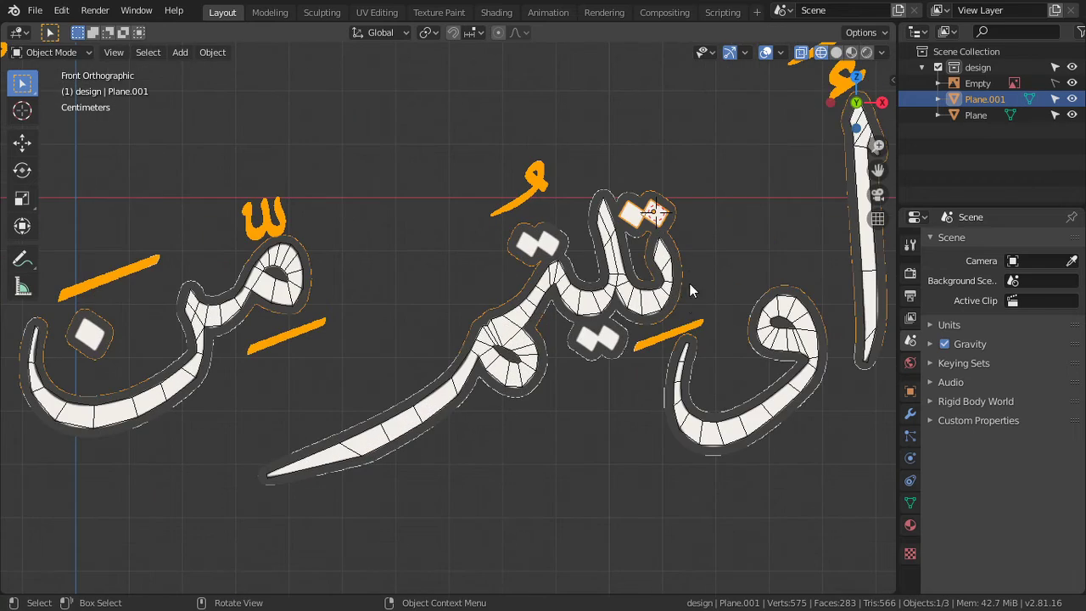
scroll(687, 274, down, 2)
key(Tab)
scroll(611, 323, up, 5)
scroll(582, 351, up, 2)
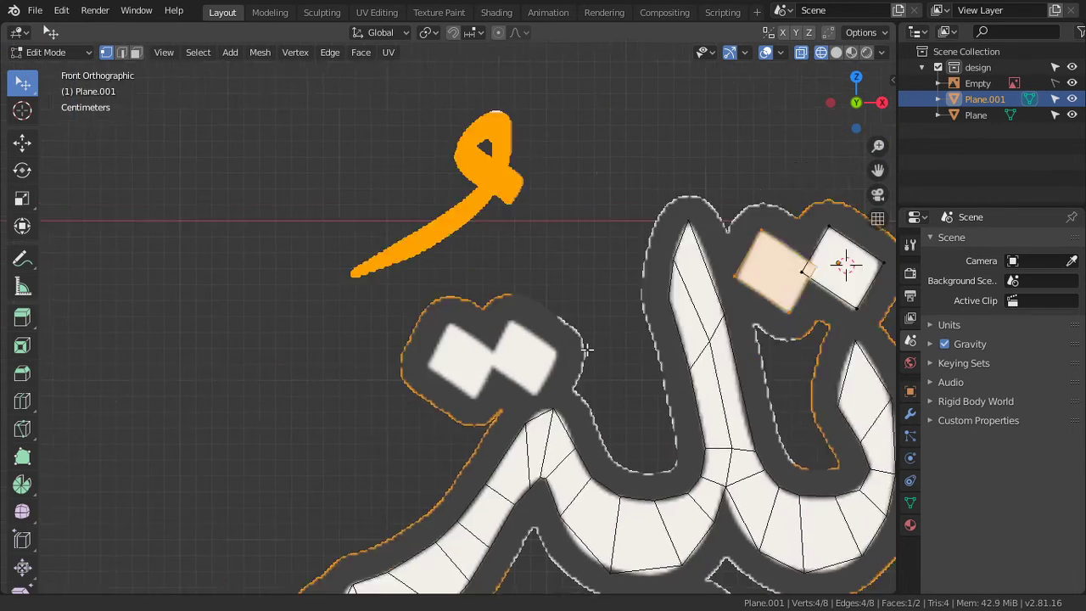
scroll(476, 392, up, 2)
scroll(476, 391, up, 3)
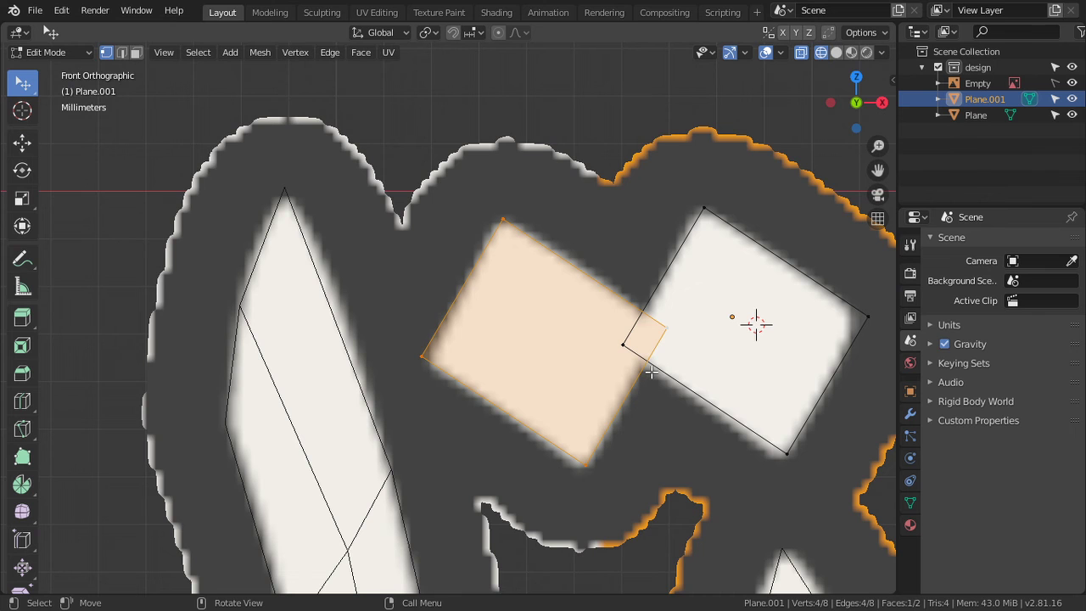
Step: Loop-cut both the right and left dot squares, sliding each new edge to where they meet
key(ctrl+r)
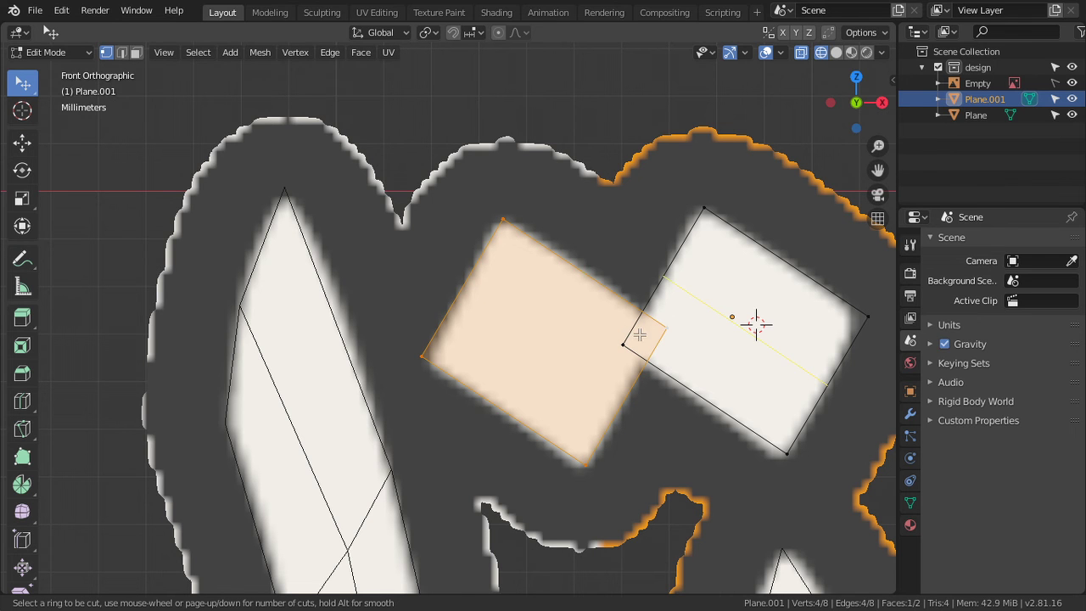
click(640, 336)
click(657, 289)
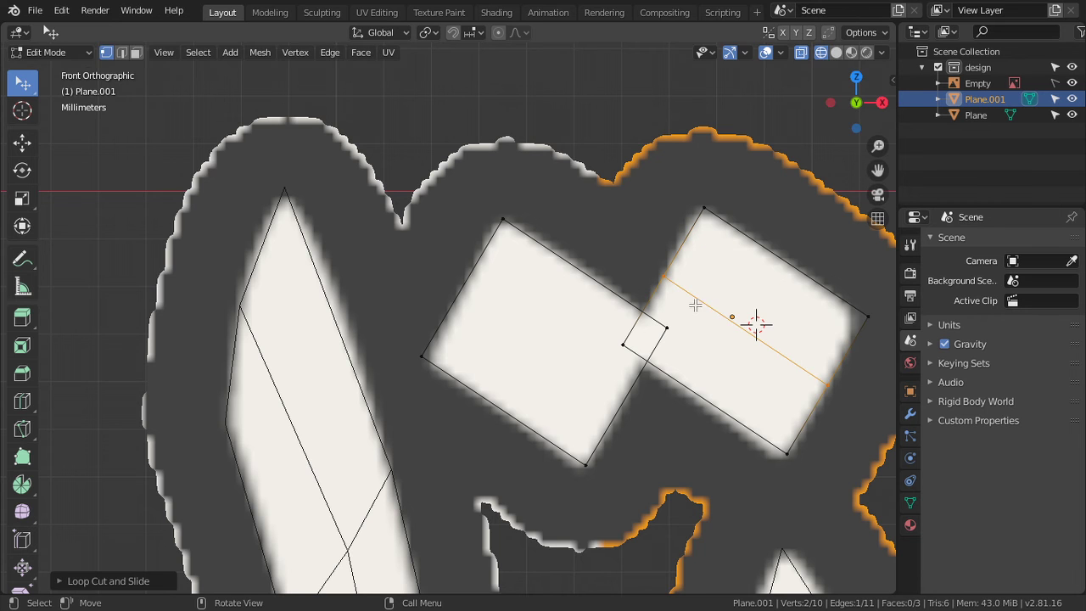
key(g)
key(g)
click(718, 365)
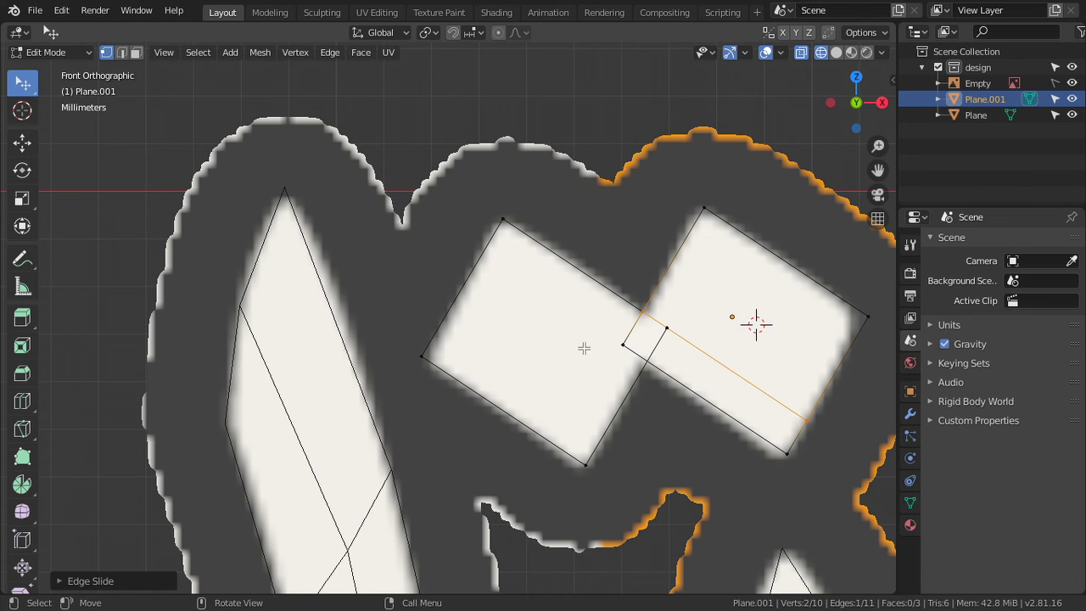
click(553, 450)
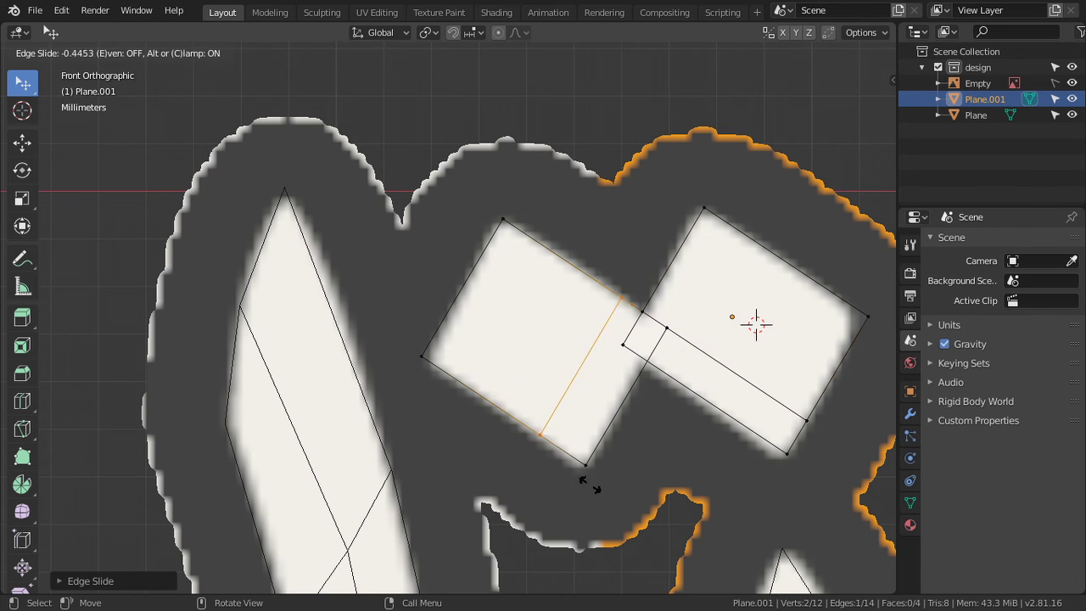
click(596, 472)
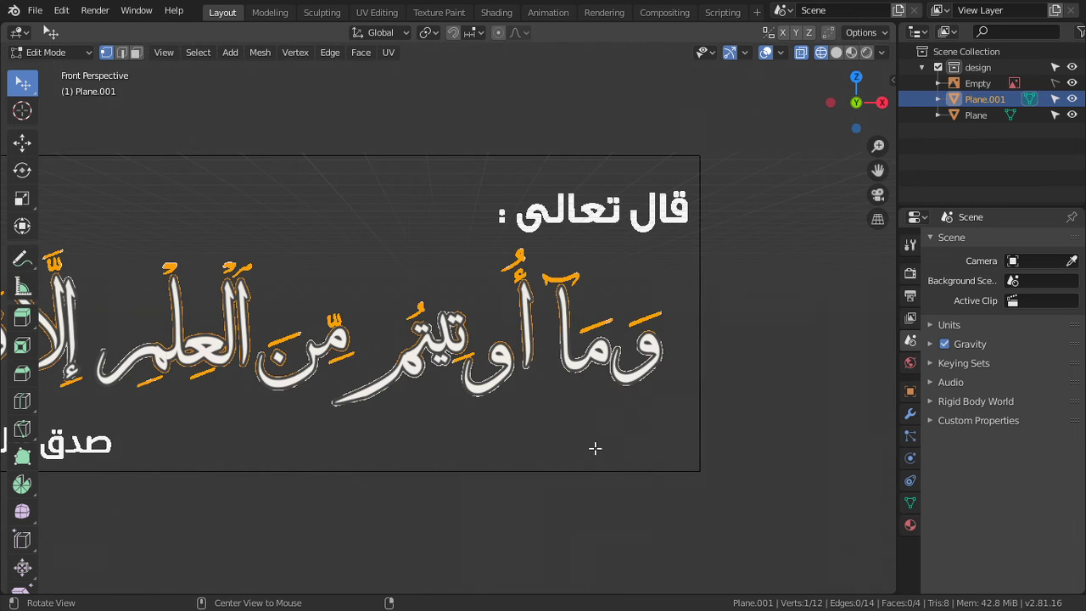
Step: Orbit and switch between orthographic and perspective views to inspect the dot mesh
key(KP_4)
key(KP_5)
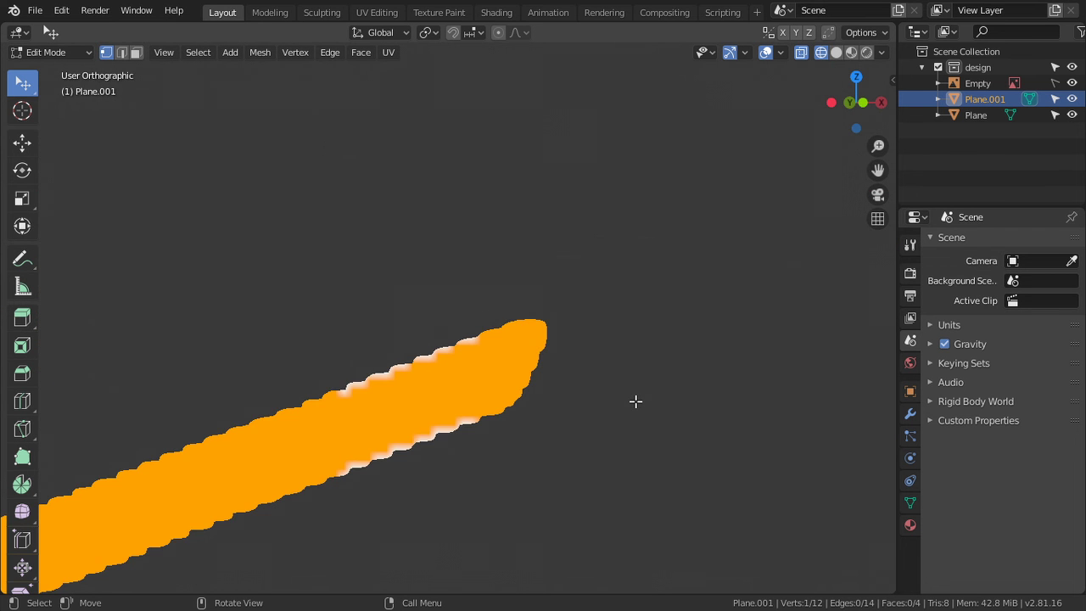
key(KP_5)
key(Tab)
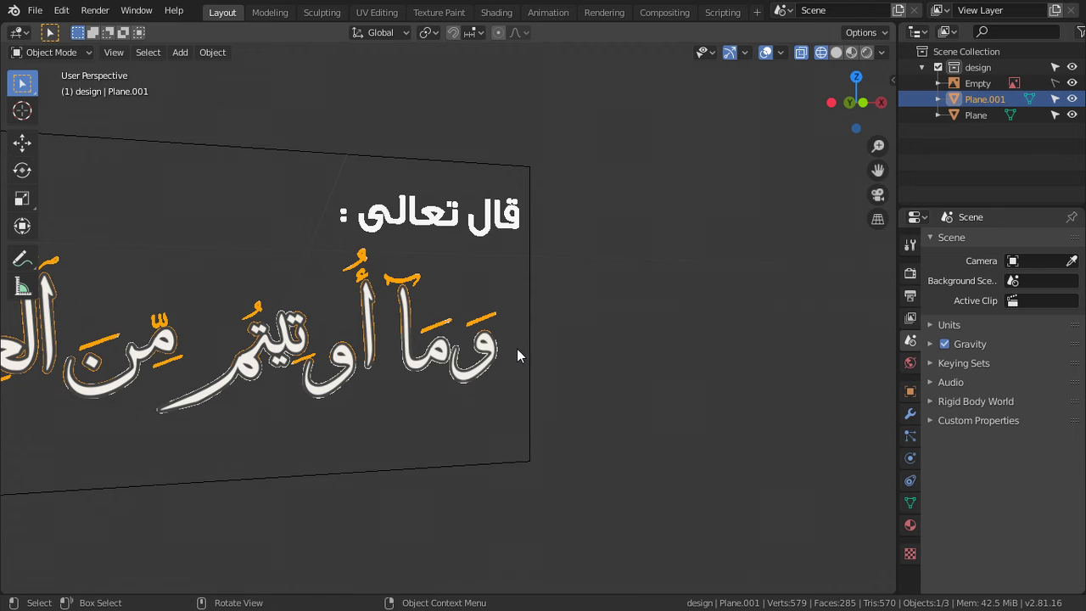
key(Tab)
key(KP_5)
key(KP_5)
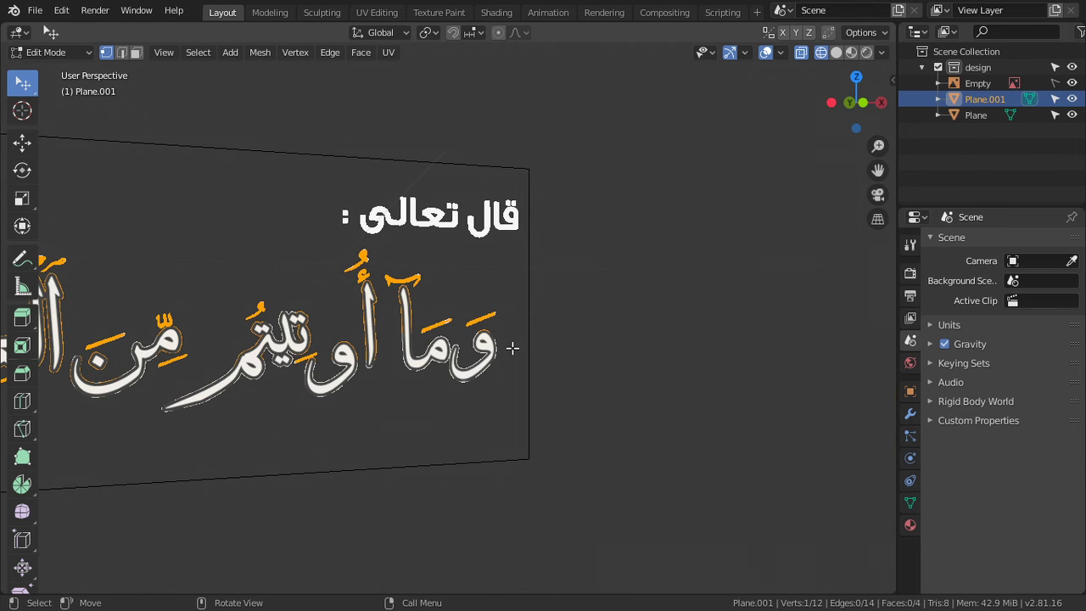
key(KP_5)
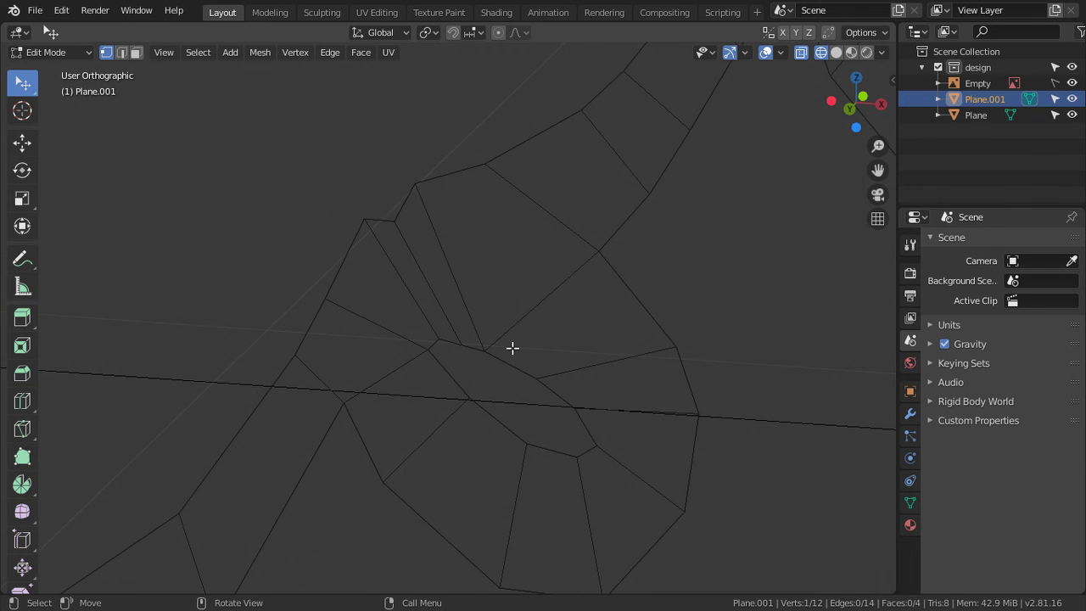
key(KP_5)
scroll(512, 348, down, 2)
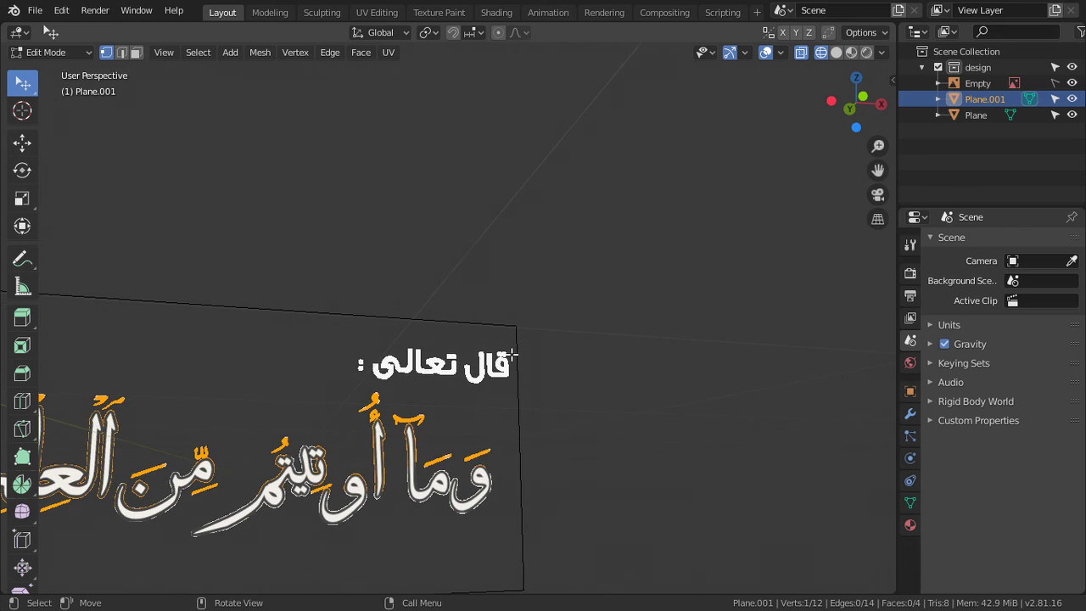
Step: Set the Front Orthographic view and return to Object Mode
key(KP_1)
scroll(511, 355, down, 4)
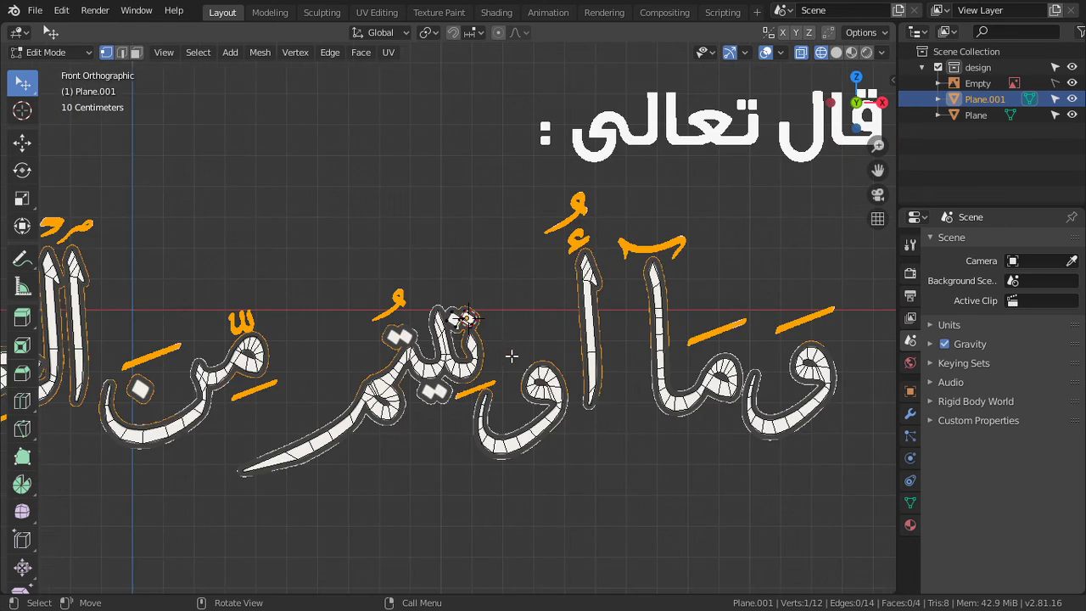
key(Tab)
scroll(512, 356, up, 4)
scroll(511, 355, down, 4)
scroll(512, 356, up, 4)
Step: Duplicate the double-dot plane onto the lower dot pair and the upper-left dot pair
shift+middle_drag(512, 355, 522, 314)
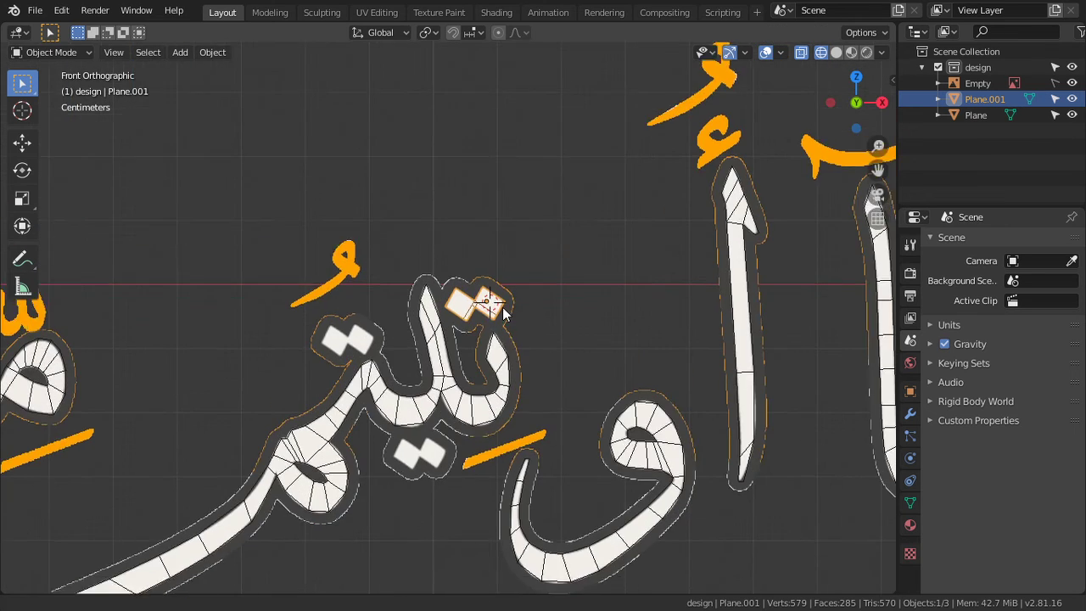
scroll(527, 280, up, 2)
key(shift+d)
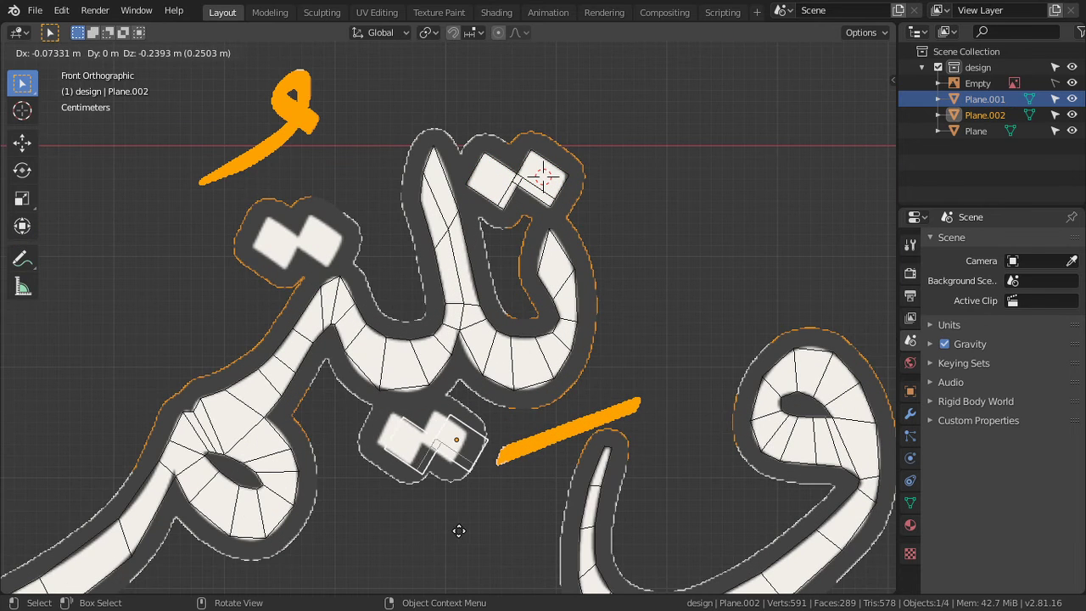
click(346, 526)
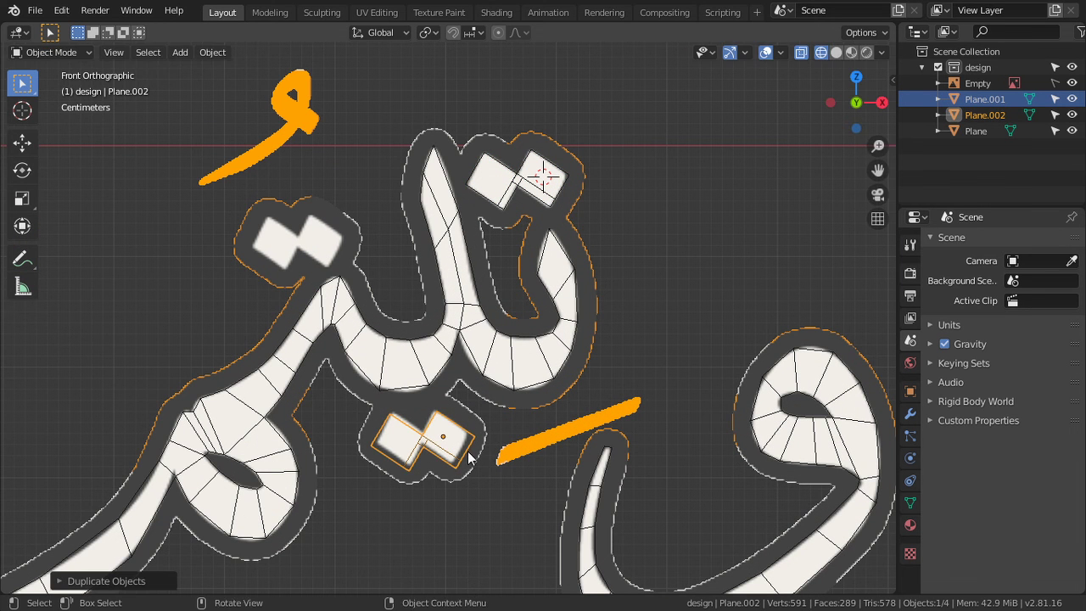
key(shift+d)
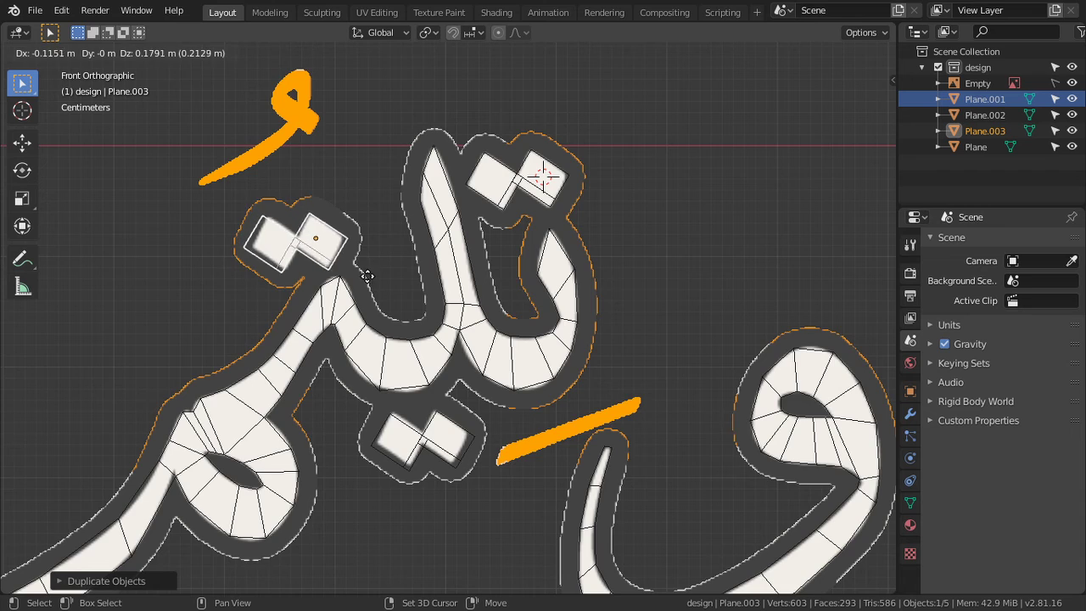
click(366, 276)
scroll(377, 272, down, 3)
scroll(360, 296, down, 2)
scroll(414, 367, down, 2)
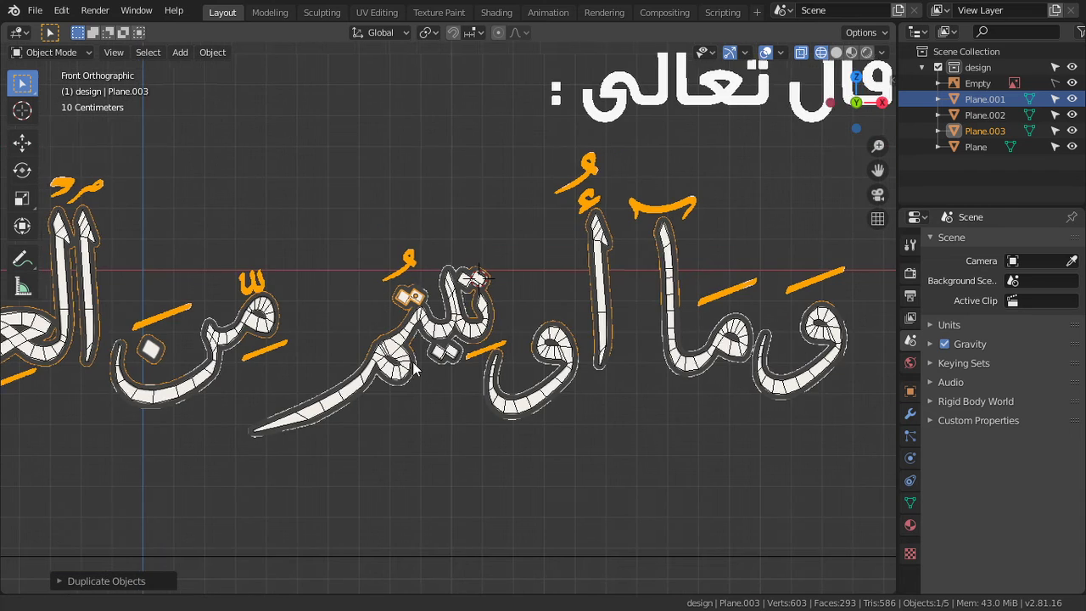
shift+middle_drag(414, 367, 825, 337)
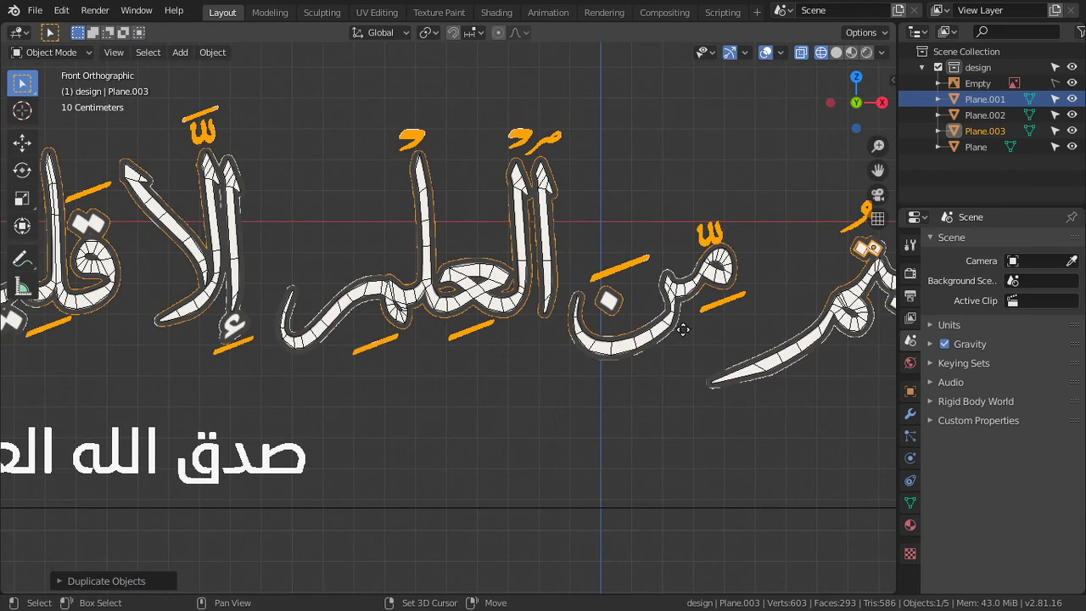
Step: Place a copy over the dots in قليلا, enlarging and repositioning it slightly
key(shift+d)
click(826, 302)
shift+middle_drag(83, 350, 578, 341)
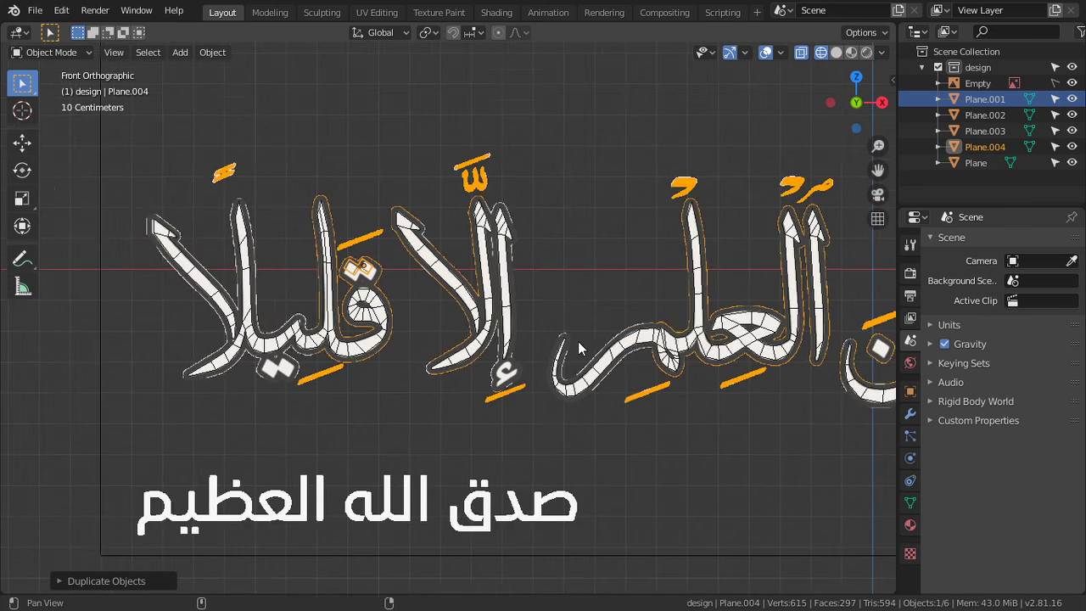
scroll(578, 341, up, 5)
key(s)
click(367, 283)
key(g)
click(343, 280)
mouse_move(343, 281)
shift+middle_down()
mouse_move(512, 273)
mouse_move(670, 221)
shift+middle_up()
Step: Place another dot copy under the letters of قليلا
key(shift+d)
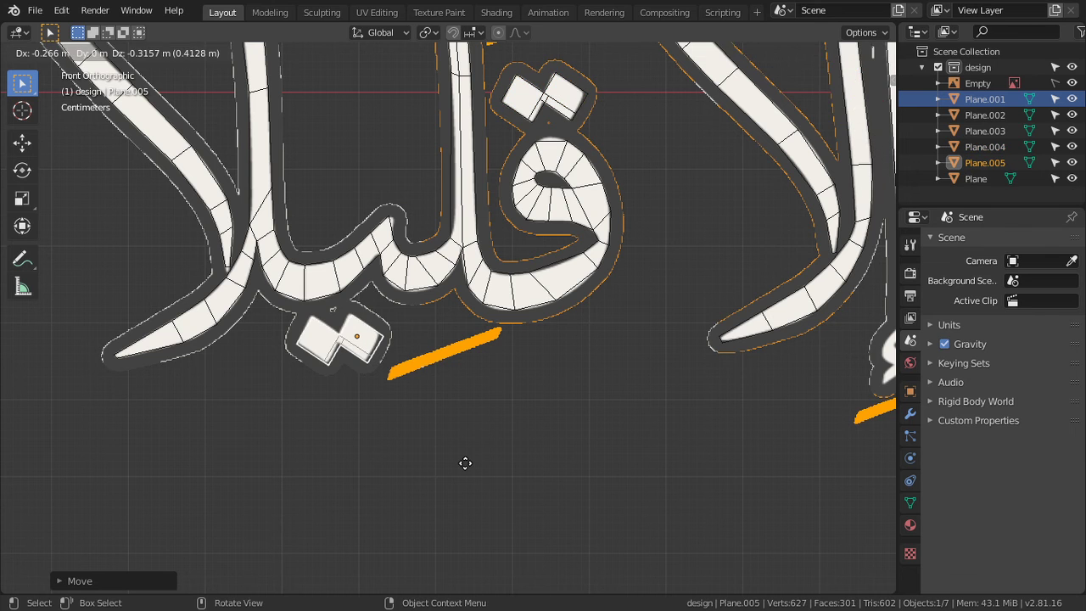
click(439, 448)
scroll(456, 427, down, 2)
shift+middle_drag(456, 427, 269, 357)
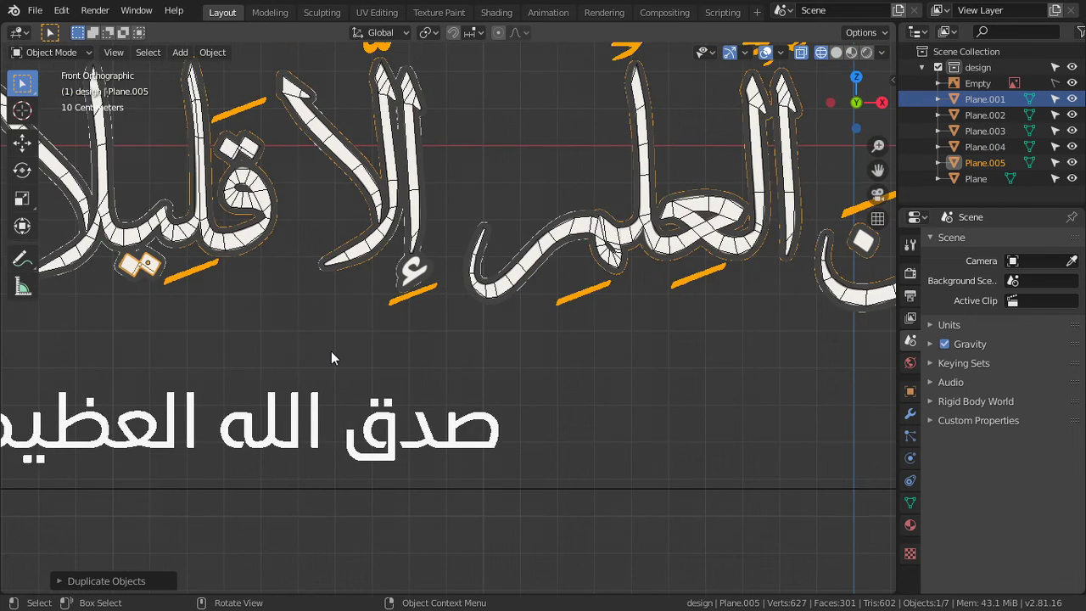
scroll(331, 356, down, 2)
Step: Place one more dot copy on the ن of من
key(shift+d)
click(823, 350)
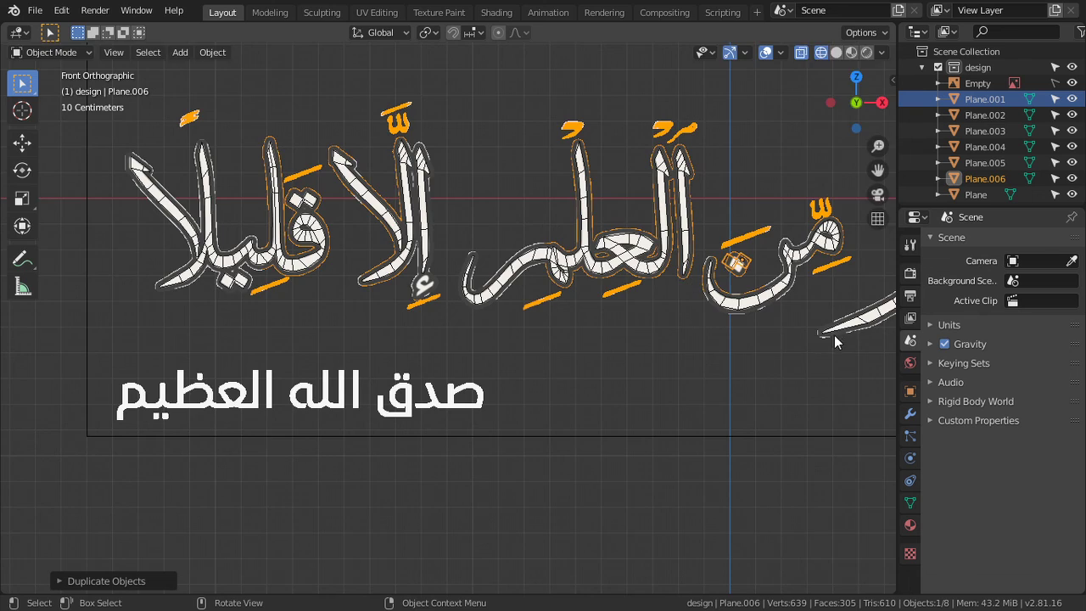
scroll(823, 350, up, 2)
shift+middle_drag(823, 350, 297, 388)
scroll(425, 381, up, 2)
shift+middle_drag(548, 371, 291, 413)
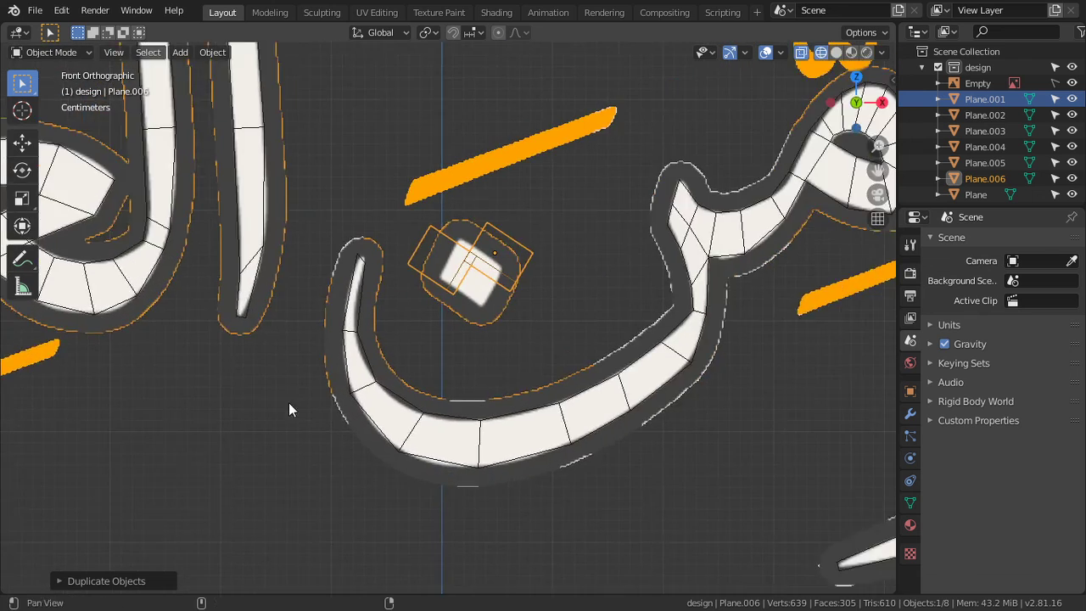
scroll(382, 357, up, 2)
Step: Delete one square's vertices from the ن copy and move the remaining square onto its dot
key(Tab)
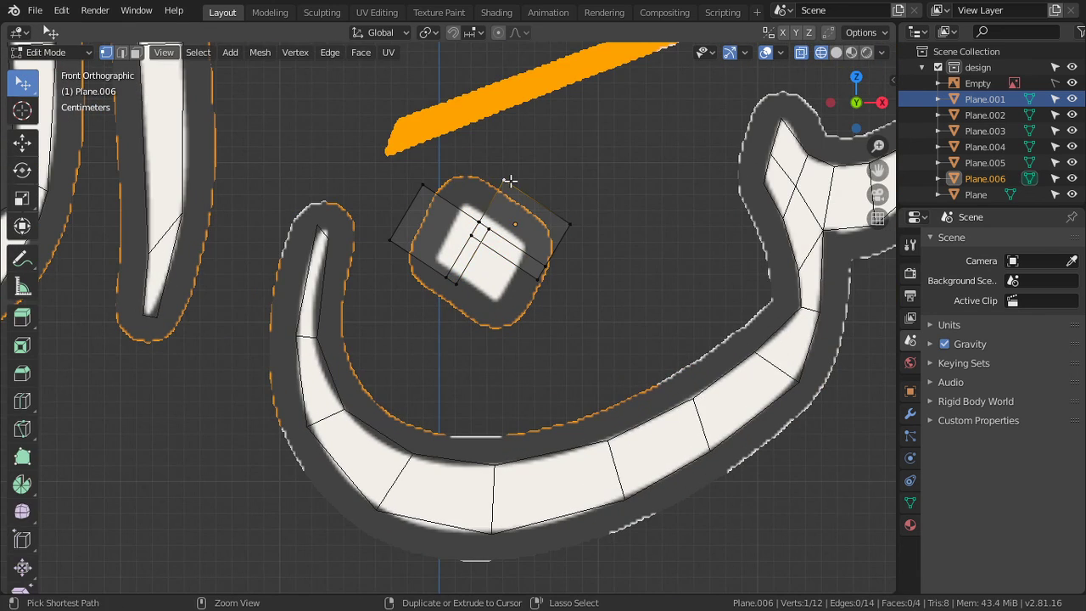
key(x)
click(450, 75)
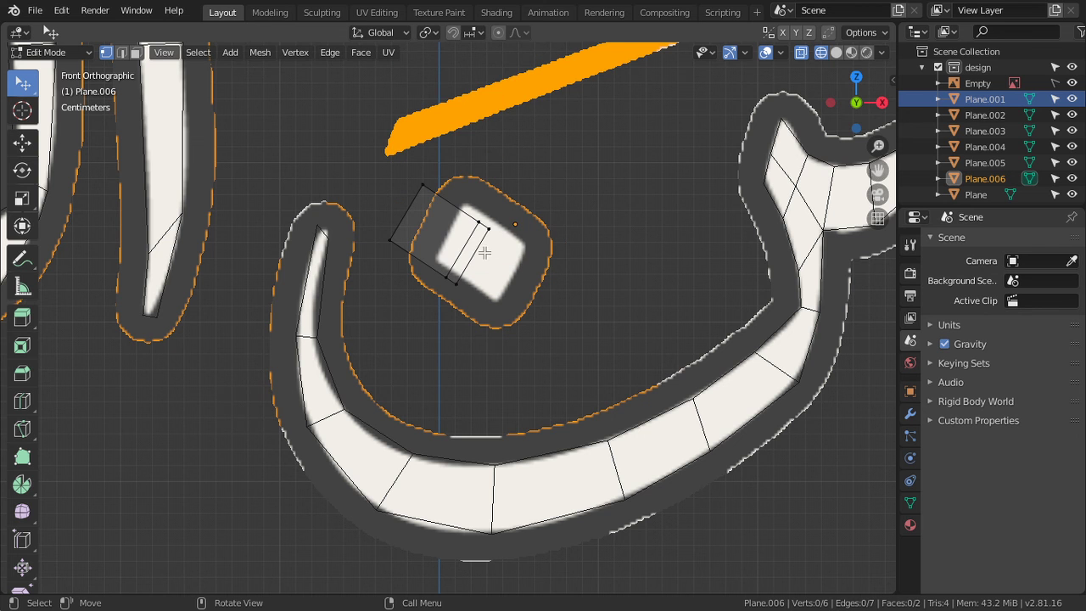
key(ctrl+l)
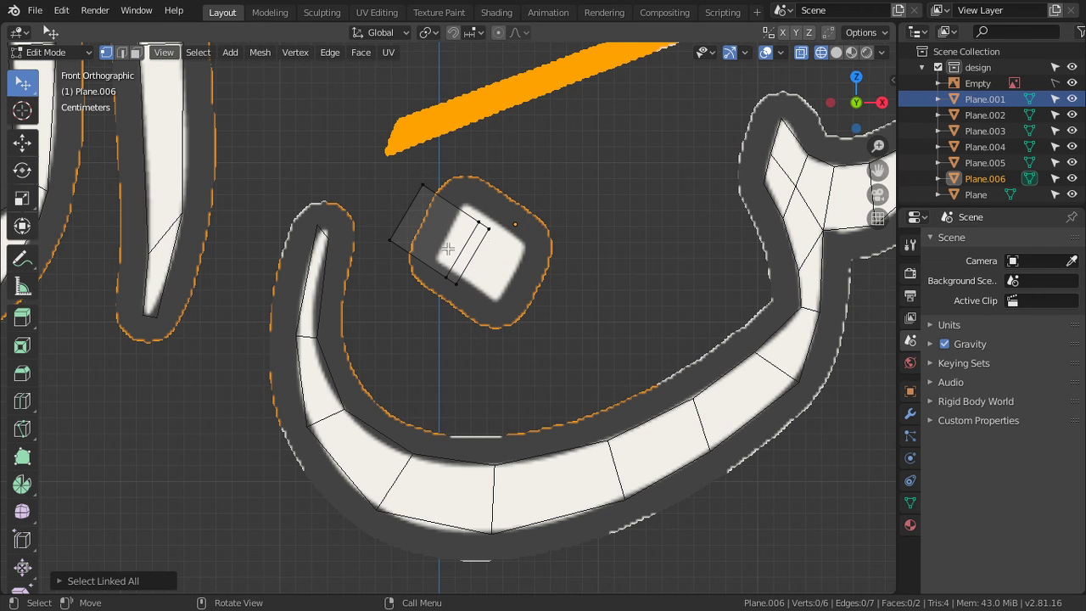
key(l)
key(g)
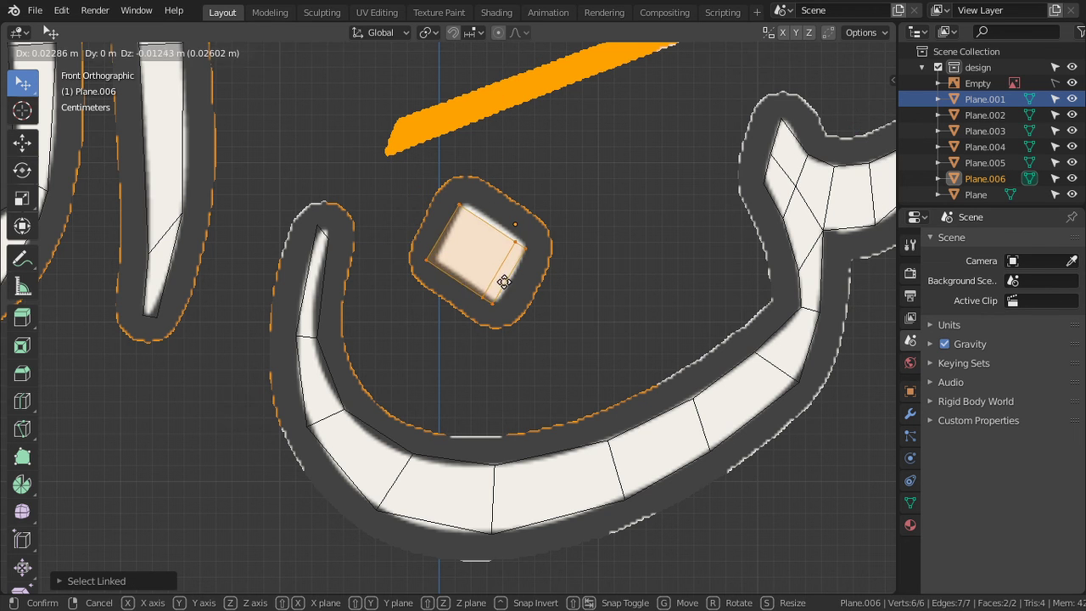
click(534, 269)
key(Tab)
scroll(537, 268, down, 5)
Step: Pan and zoom across the calligraphy to bring إلا قليلا back into view
scroll(539, 273, down, 2)
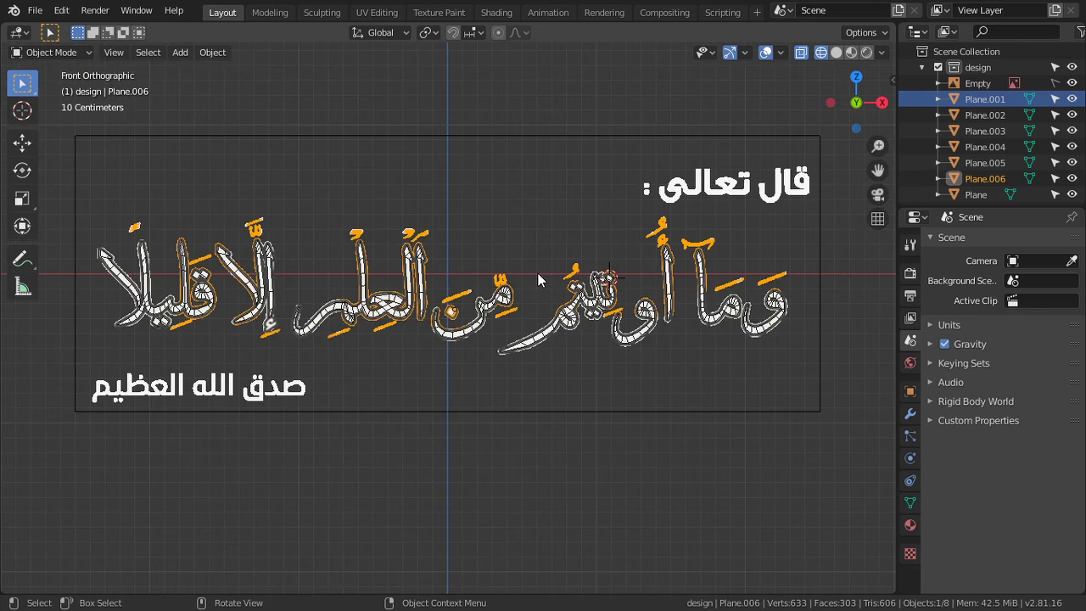
scroll(538, 273, up, 5)
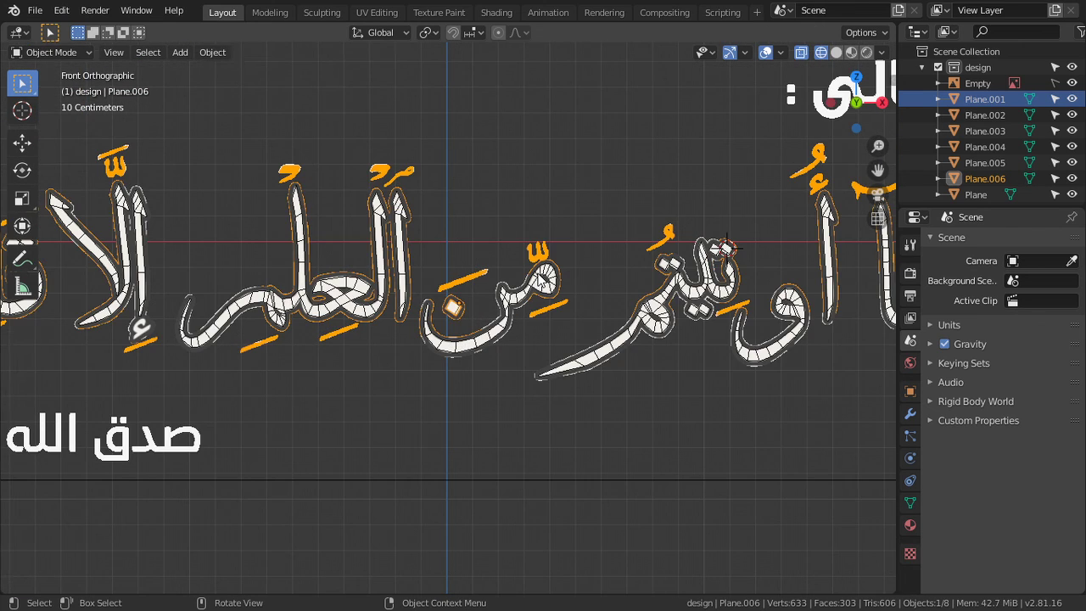
scroll(538, 276, down, 4)
scroll(538, 280, up, 2)
scroll(573, 378, down, 2)
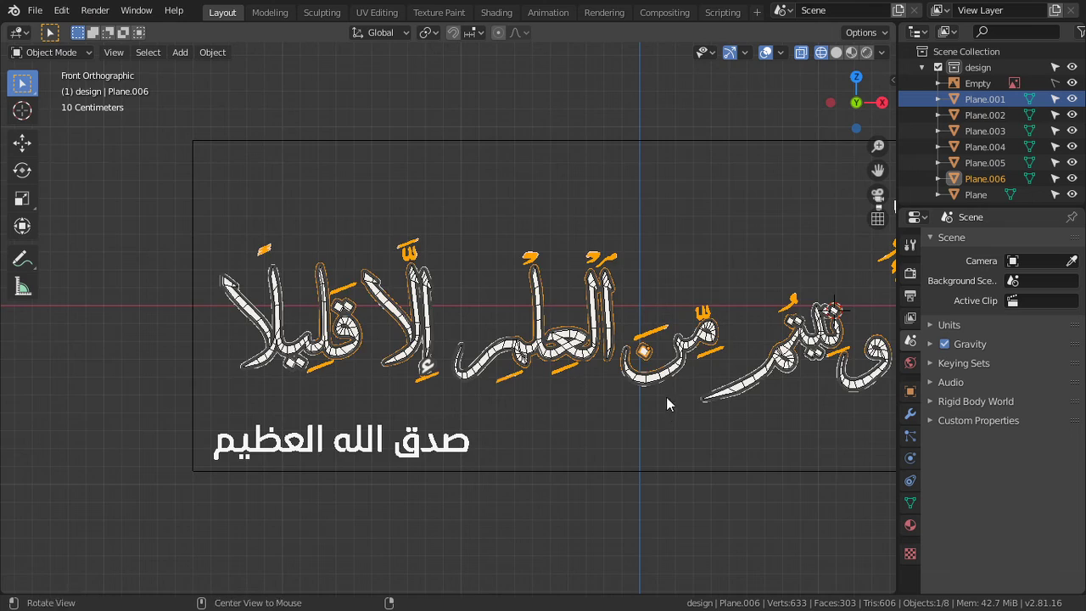
shift+middle_drag(667, 404, 452, 338)
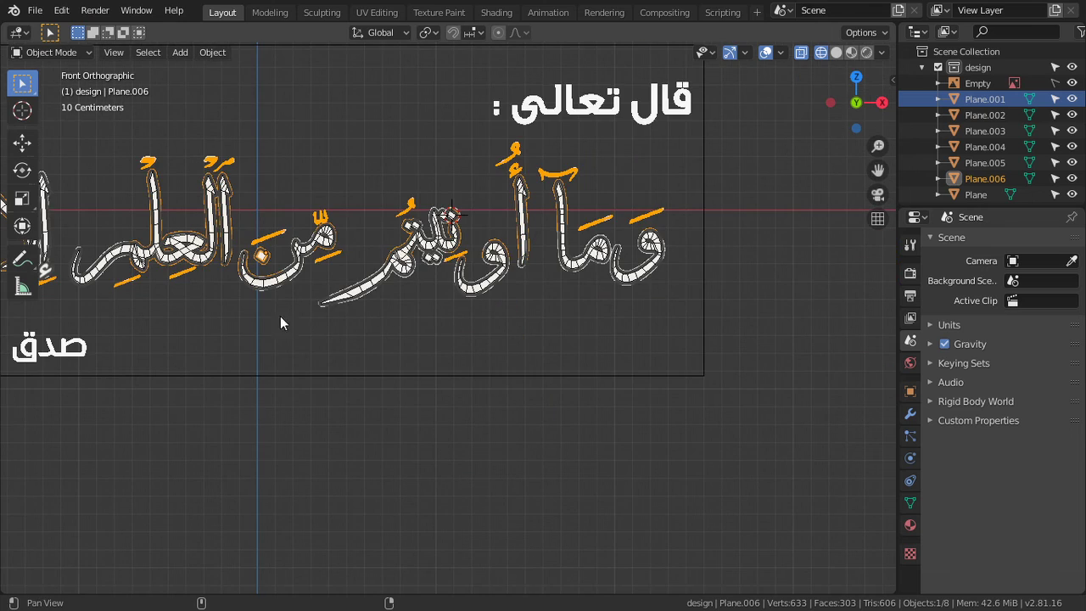
shift+middle_drag(311, 324, 417, 319)
scroll(382, 305, up, 3)
scroll(326, 405, up, 2)
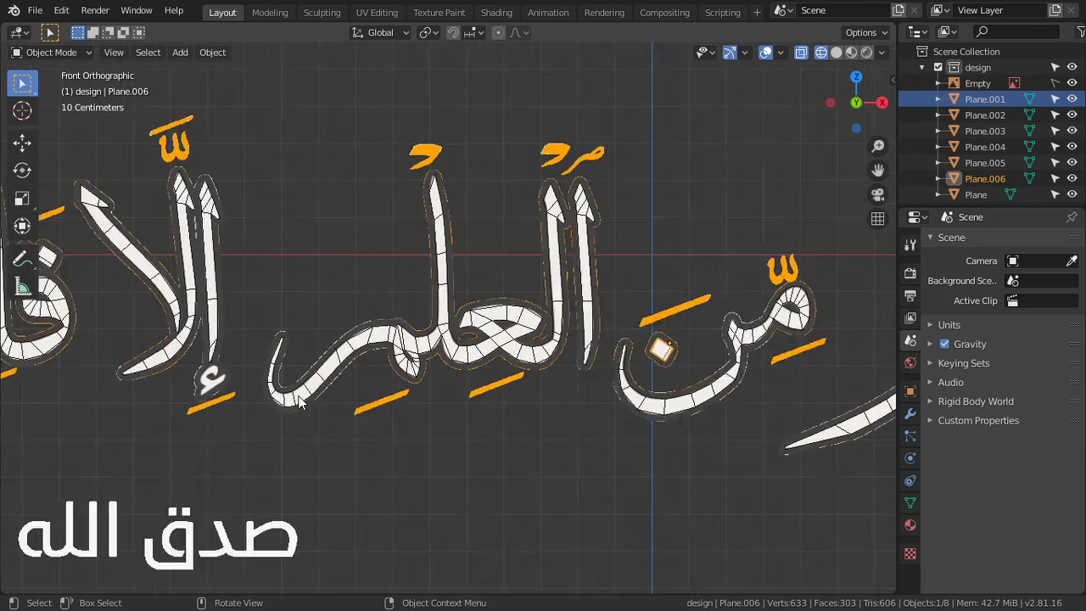
scroll(353, 378, up, 2)
scroll(550, 368, up, 2)
Step: Deselect all objects and zoom in on the hamza below the tall letter
key(Tab)
scroll(549, 397, up, 2)
key(Tab)
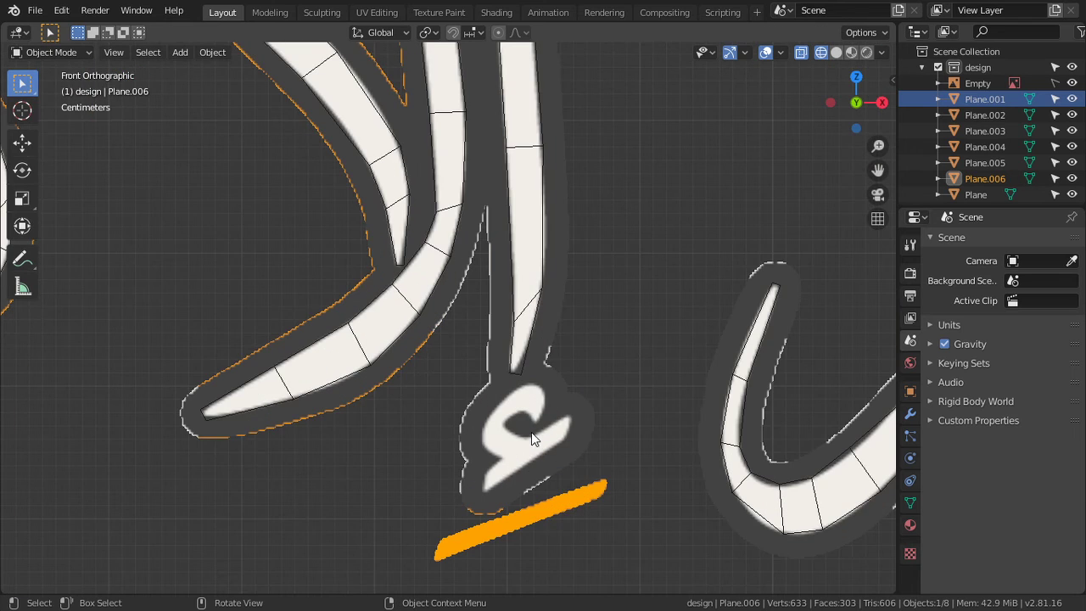
key(alt+a)
scroll(528, 441, down, 3)
scroll(528, 440, down, 2)
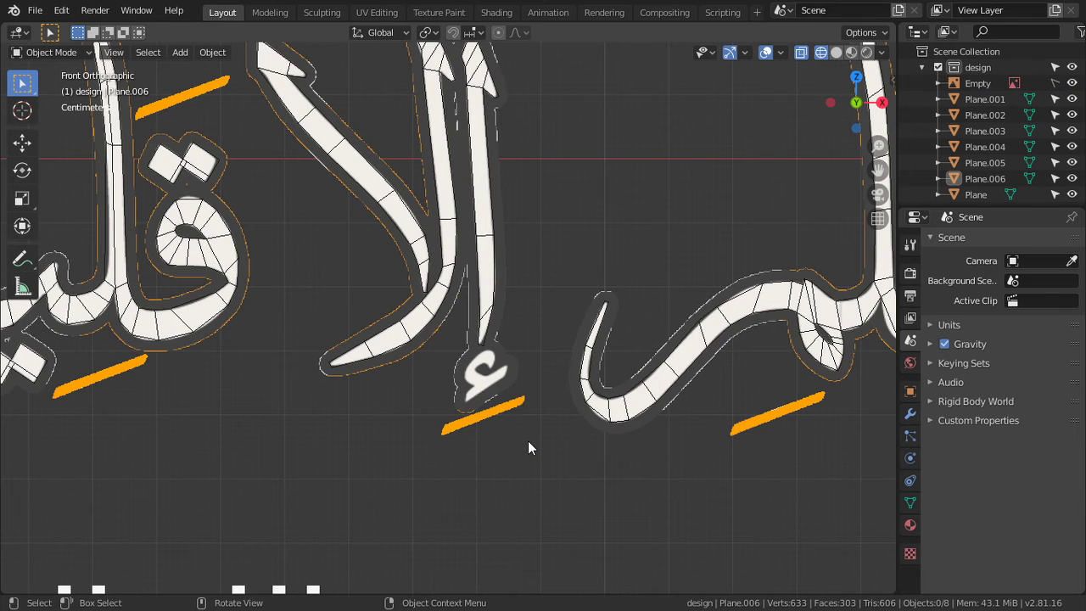
scroll(527, 448, up, 2)
scroll(494, 243, up, 2)
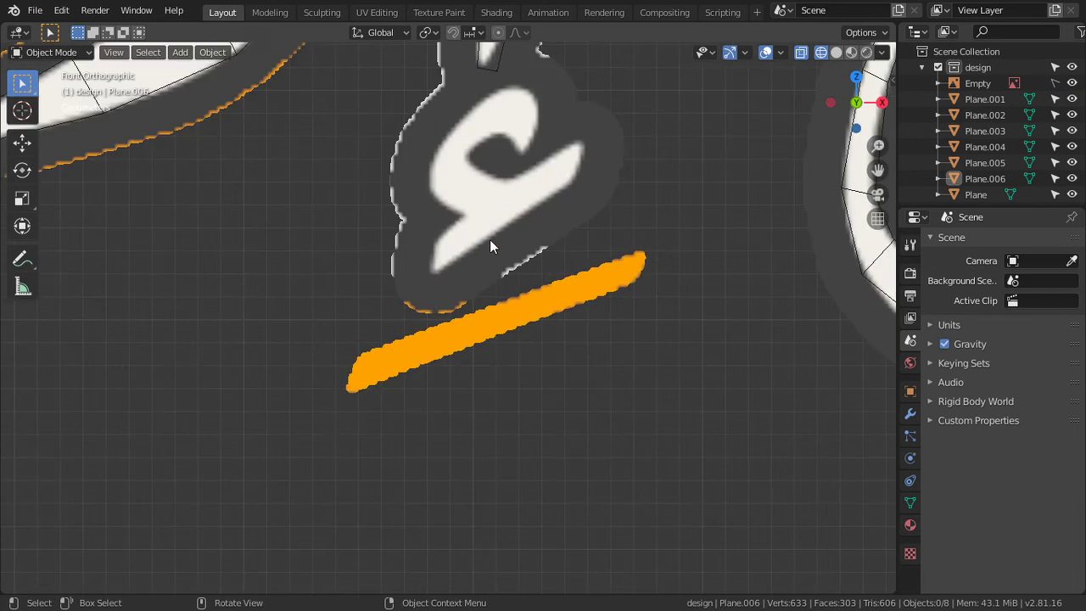
scroll(457, 320, up, 2)
key(Tab)
key(Tab)
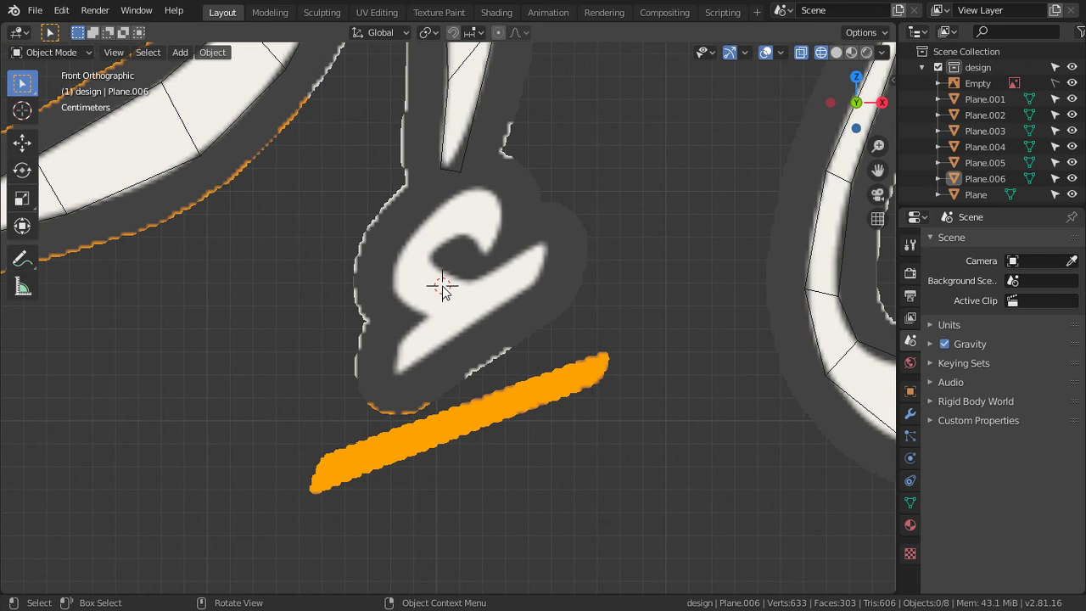
key(shift+a)
Step: Add a plane at the hamza, rotate it 90° on X, and scale it by 0.1 twice
click(487, 286)
text(rx90)
key(Return)
text(s.1)
key(Return)
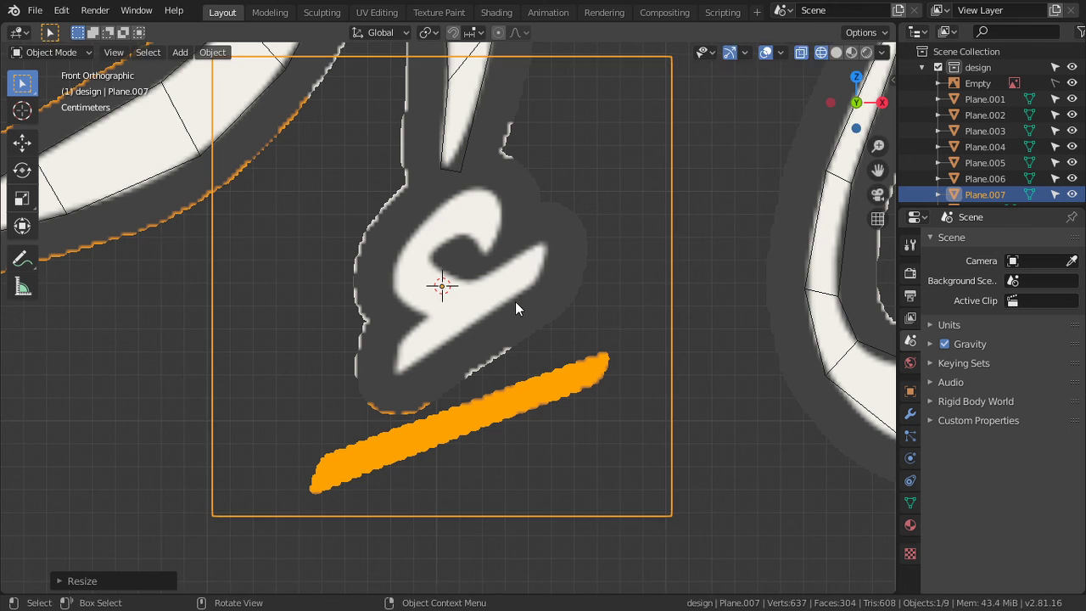
text(s.1)
key(Return)
Step: In Edit Mode, move two corners to the stroke's lower edge and right tip
key(Tab)
scroll(514, 280, up, 2)
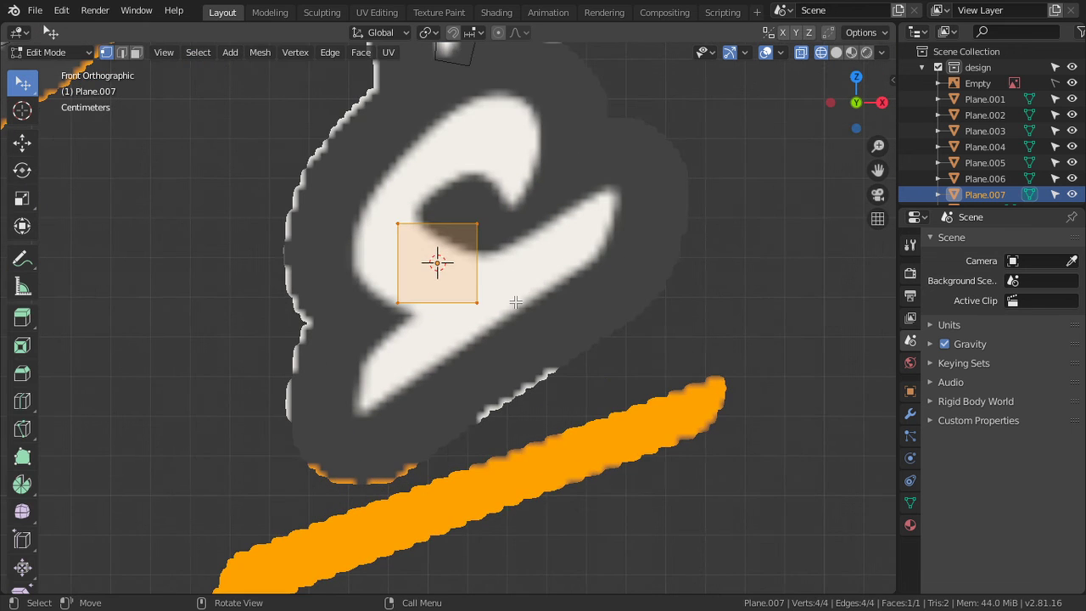
scroll(512, 248, up, 3)
click(504, 288)
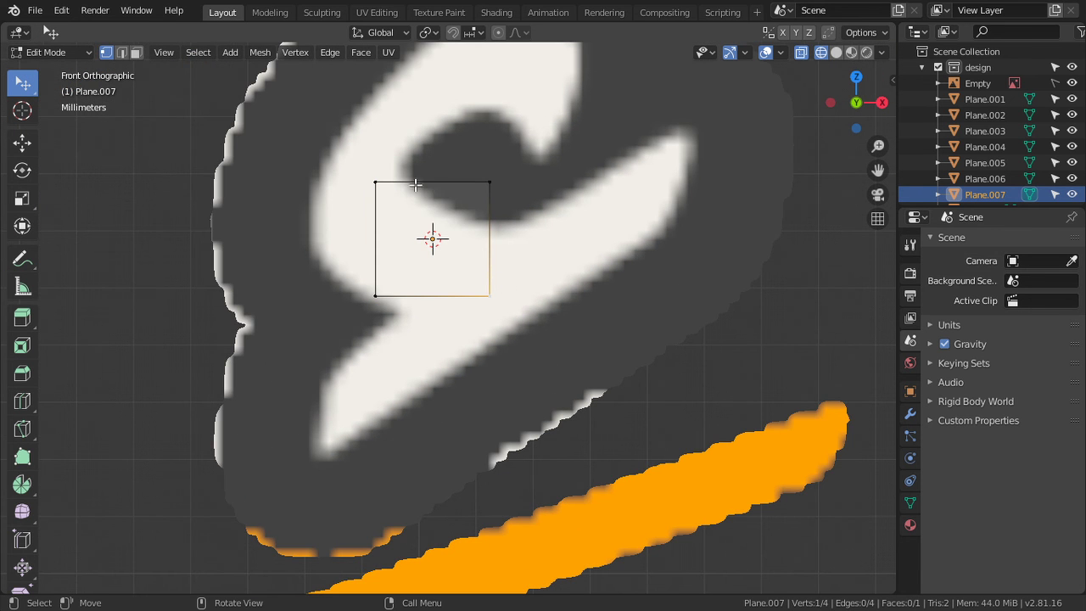
key(g)
click(675, 248)
click(490, 182)
key(g)
click(695, 129)
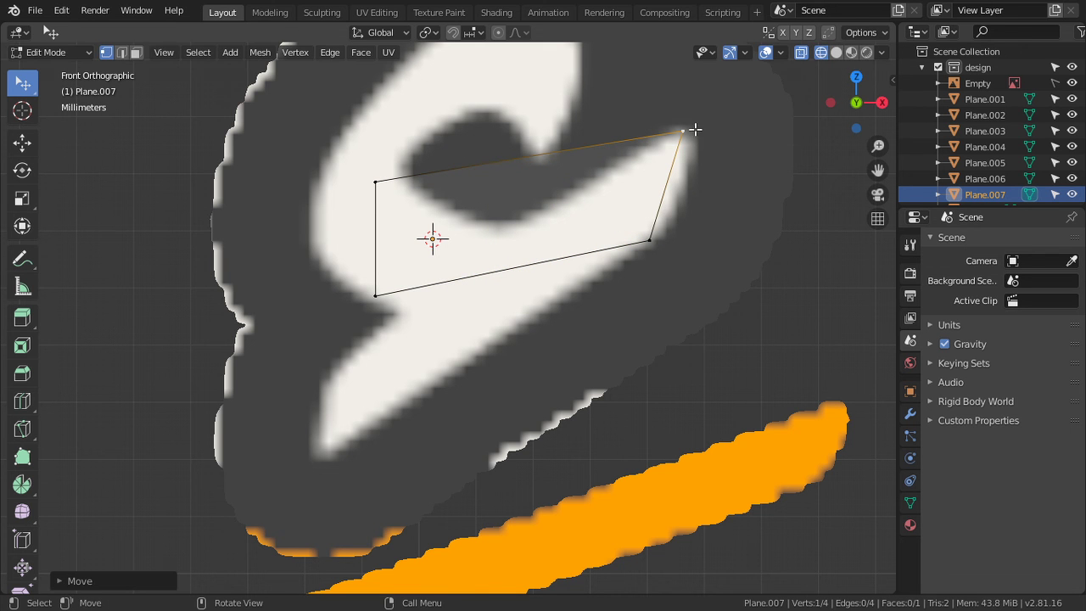
Step: Place the other two corners at the stroke's lower-left end and upper-left edge
click(363, 308)
key(g)
click(338, 497)
click(368, 210)
key(g)
click(306, 429)
Step: Add two evenly spaced loop cuts and align the new upper vertices to the stroke edge
key(ctrl+r)
scroll(504, 258, up, 1)
click(502, 253)
right_click(461, 291)
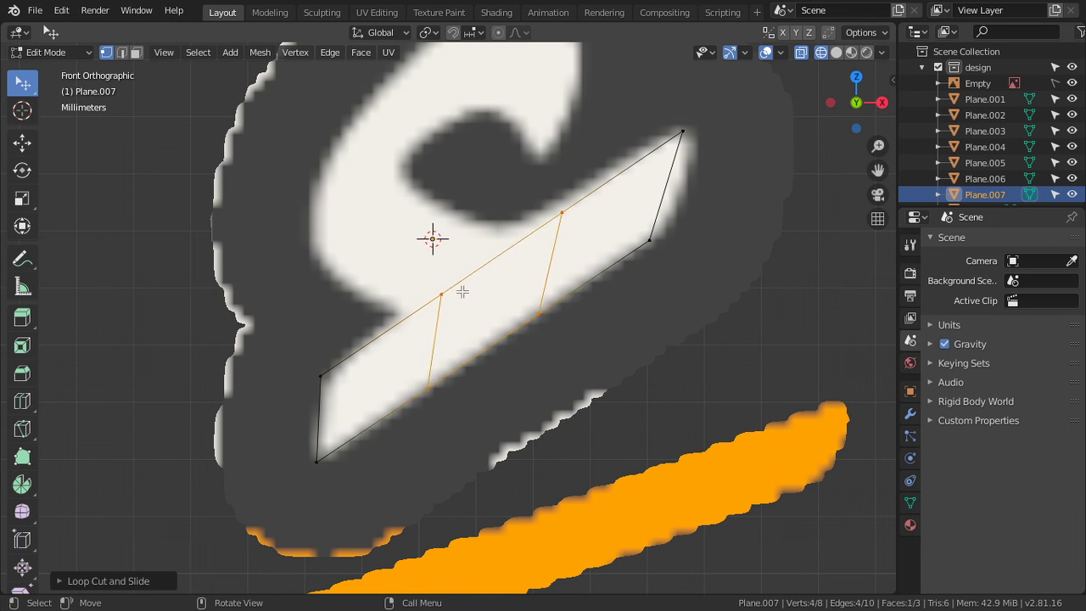
click(441, 289)
key(g)
click(388, 327)
click(551, 223)
key(g)
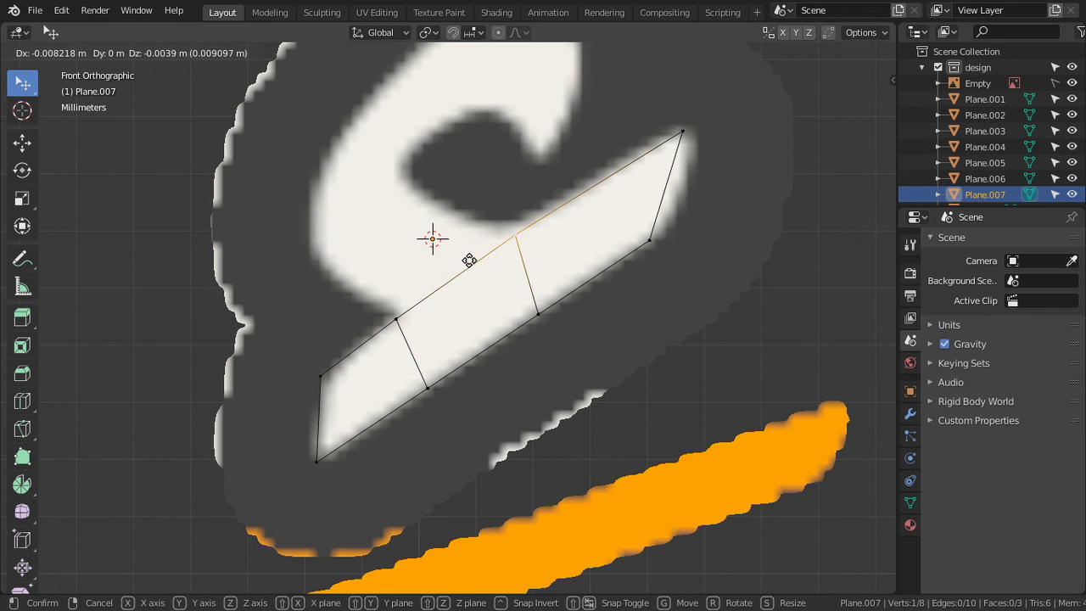
click(469, 259)
Step: Extrude the strip up and around the hamza's curve to its tip
shift+click(407, 312)
ctrl+right_click(400, 253)
ctrl+right_click(364, 204)
shift+middle_drag(351, 196, 389, 314)
ctrl+right_click(409, 204)
ctrl+right_click(452, 170)
ctrl+right_click(538, 150)
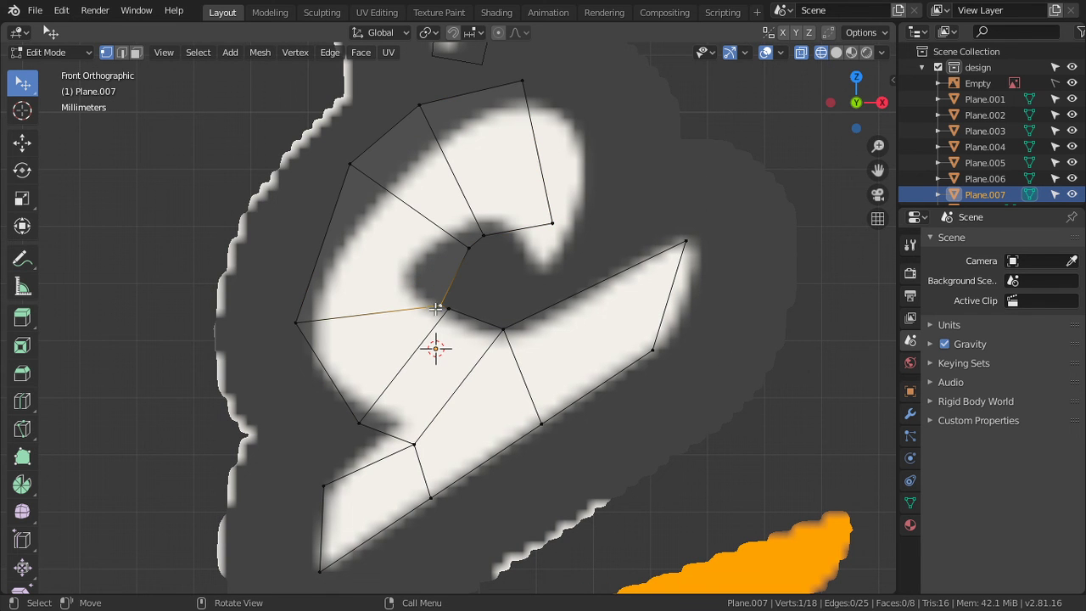
Step: Adjust the extruded vertices onto the curve's outer and inner edges
key(g)
click(386, 263)
click(454, 255)
key(g)
click(401, 244)
click(483, 235)
key(g)
click(482, 223)
click(552, 223)
key(g)
click(537, 295)
Step: Move the tip, top and left vertices onto the curve's outline
key(g)
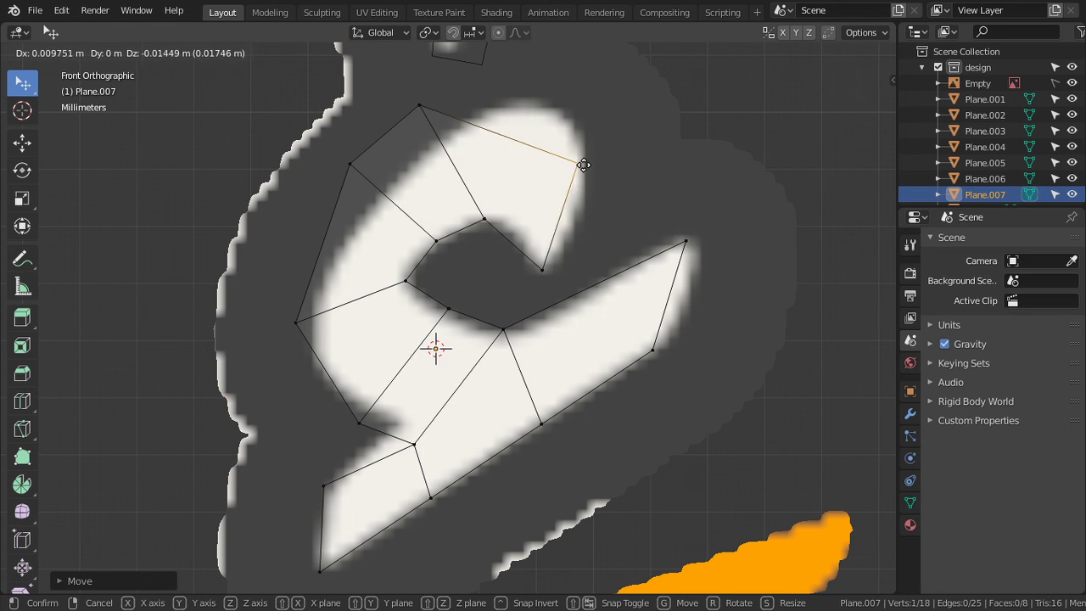
click(590, 201)
click(420, 106)
key(g)
click(574, 109)
click(349, 163)
key(g)
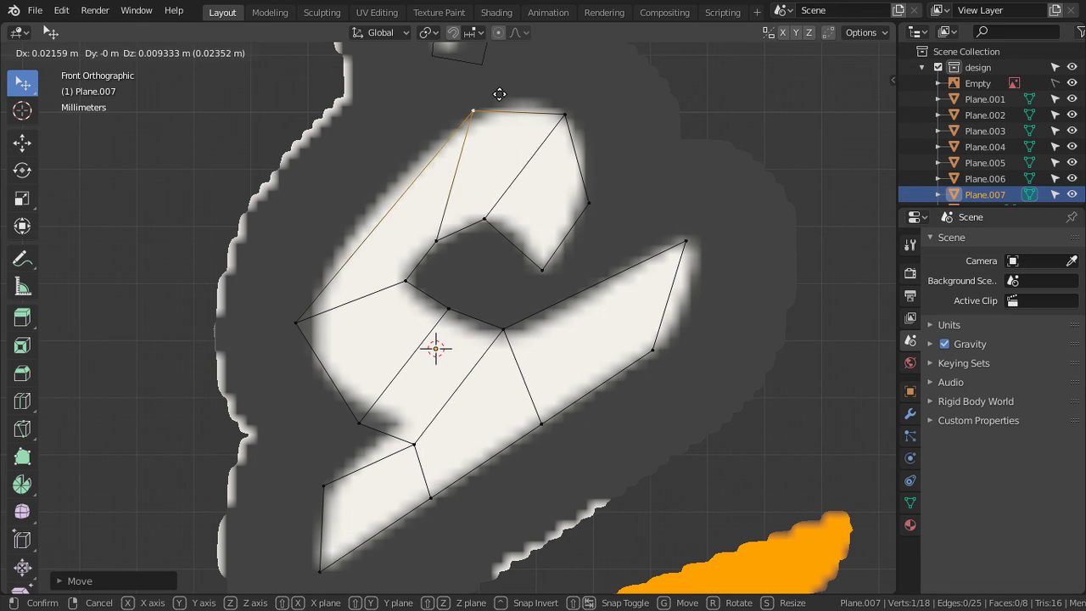
click(514, 92)
click(296, 322)
key(g)
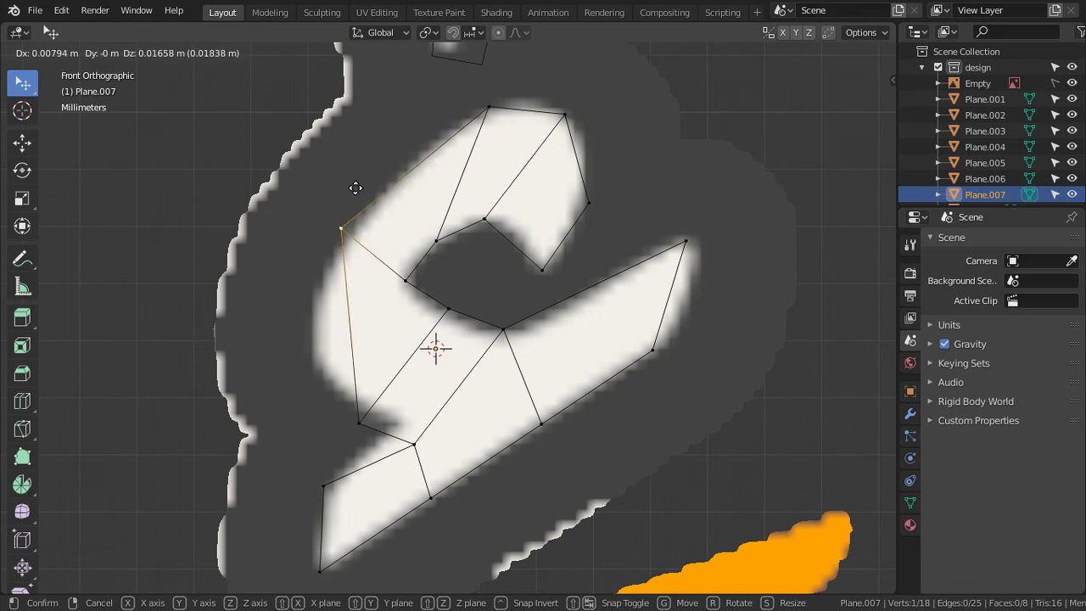
click(368, 189)
Step: Align the lower-left and upper-left vertices with the stroke's left edge
click(370, 402)
key(g)
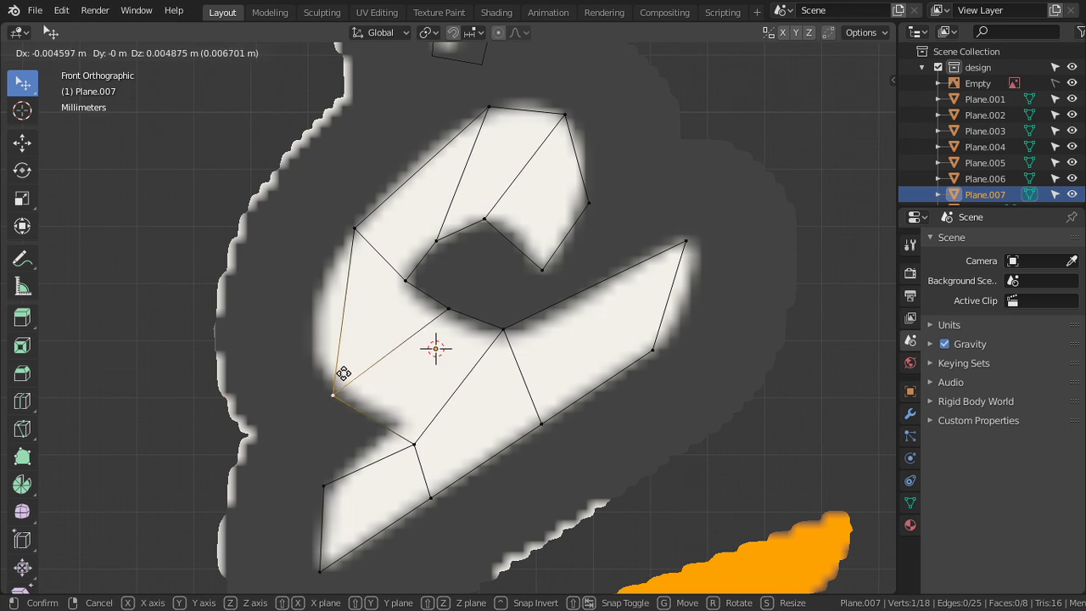
click(348, 378)
click(386, 398)
click(348, 237)
key(g)
click(297, 317)
Step: Add a centred loop cut across the upper-left face and snap its vertices to the outline
key(ctrl+r)
click(399, 235)
right_click(432, 206)
key(g)
click(429, 208)
key(g)
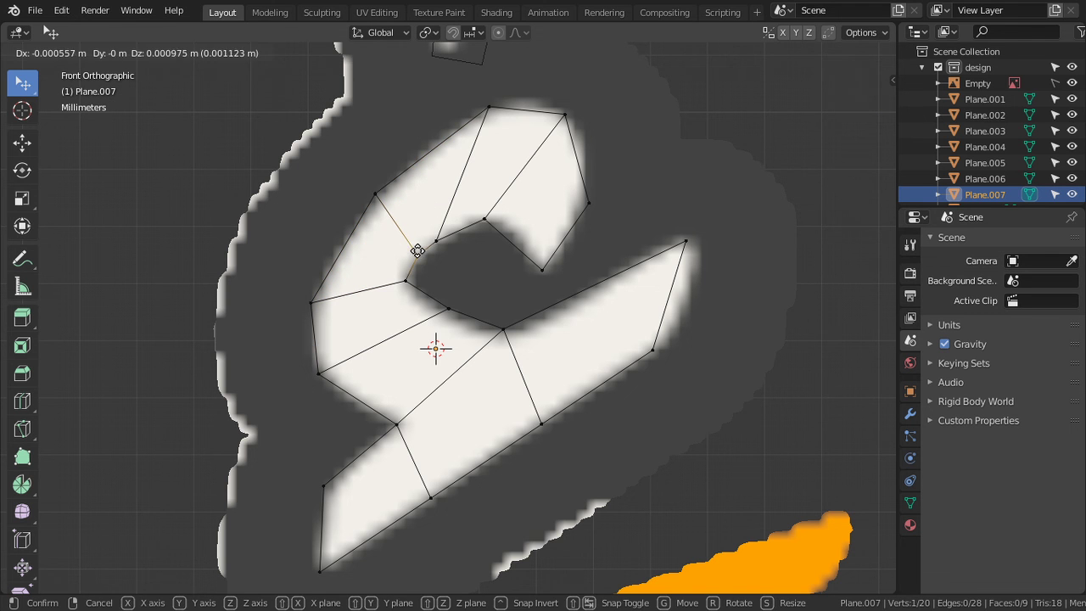
click(417, 254)
click(438, 240)
key(g)
click(471, 226)
Step: Fit the top and top-right vertices to the curve's tip and leave Edit Mode
click(488, 109)
key(g)
click(467, 129)
click(562, 107)
key(g)
click(546, 99)
key(Tab)
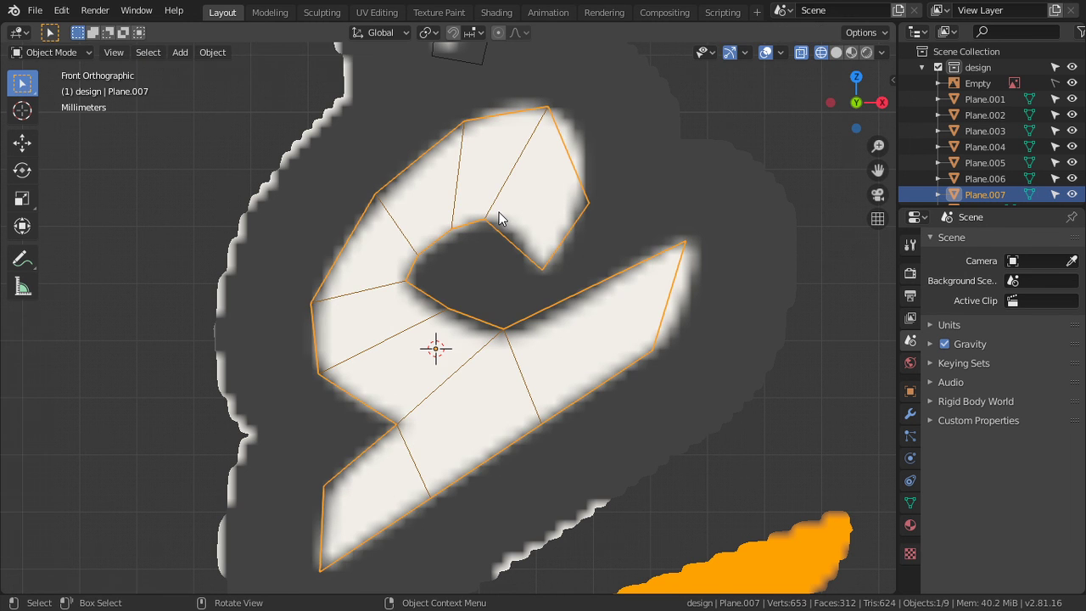
Step: Switch the viewport to solid shading and return to Object Mode
key(Tab)
scroll(499, 212, down, 3)
key(shift+z)
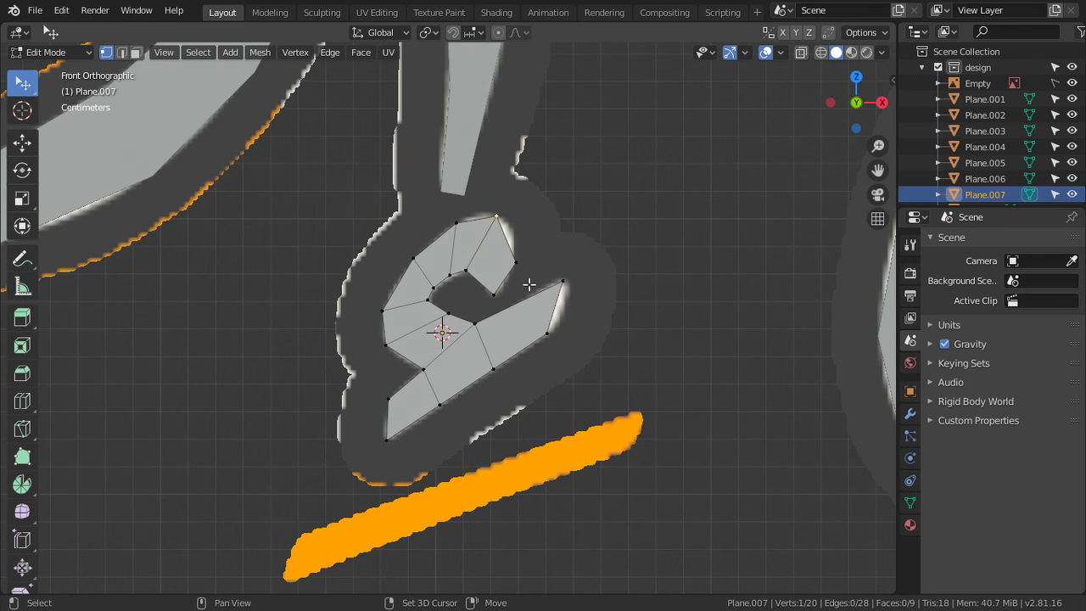
scroll(524, 256, down, 4)
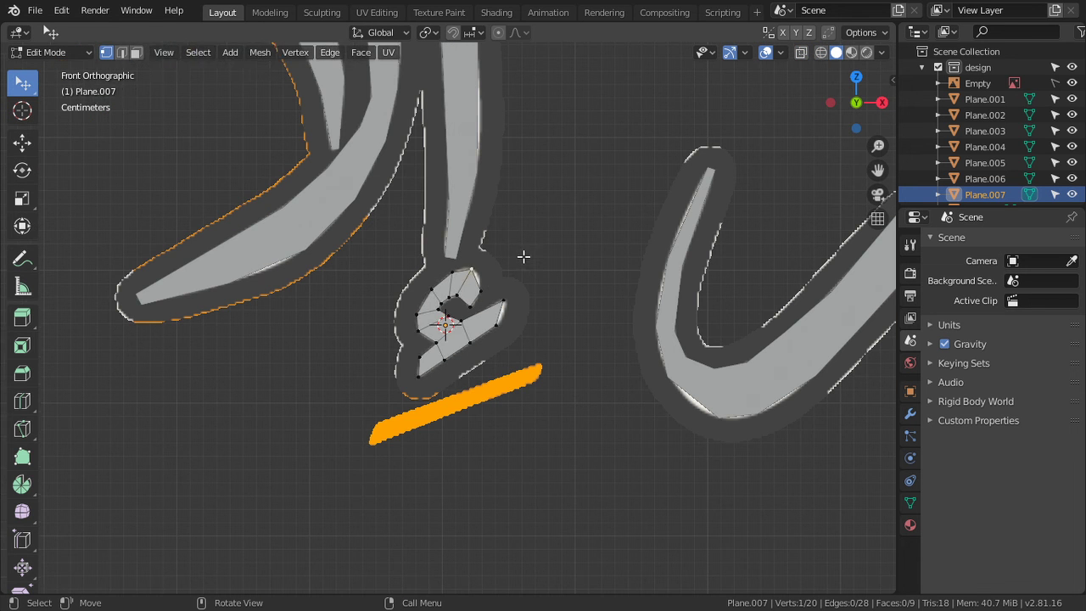
key(Tab)
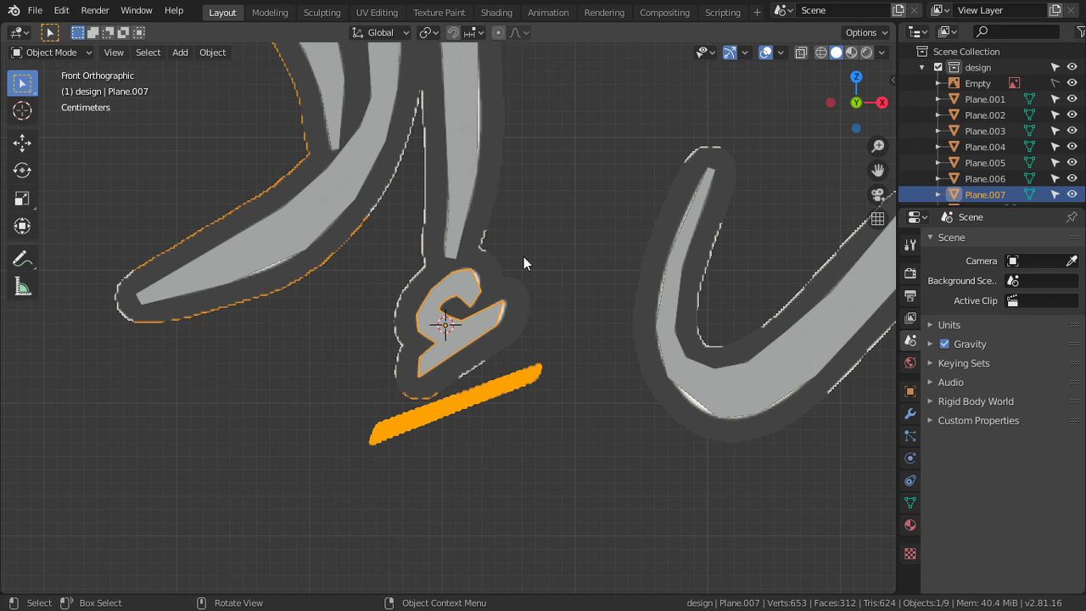
Step: Zoom out and pan to review the whole calligraphy line against the reference
scroll(524, 256, down, 1)
scroll(524, 256, down, 2)
scroll(524, 256, down, 1)
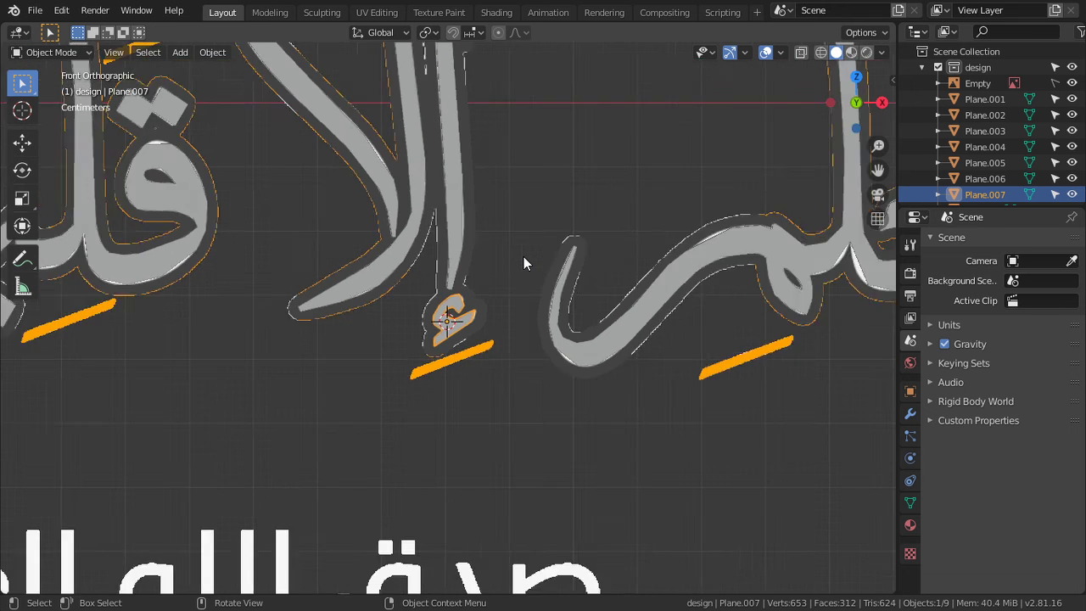
scroll(524, 257, down, 2)
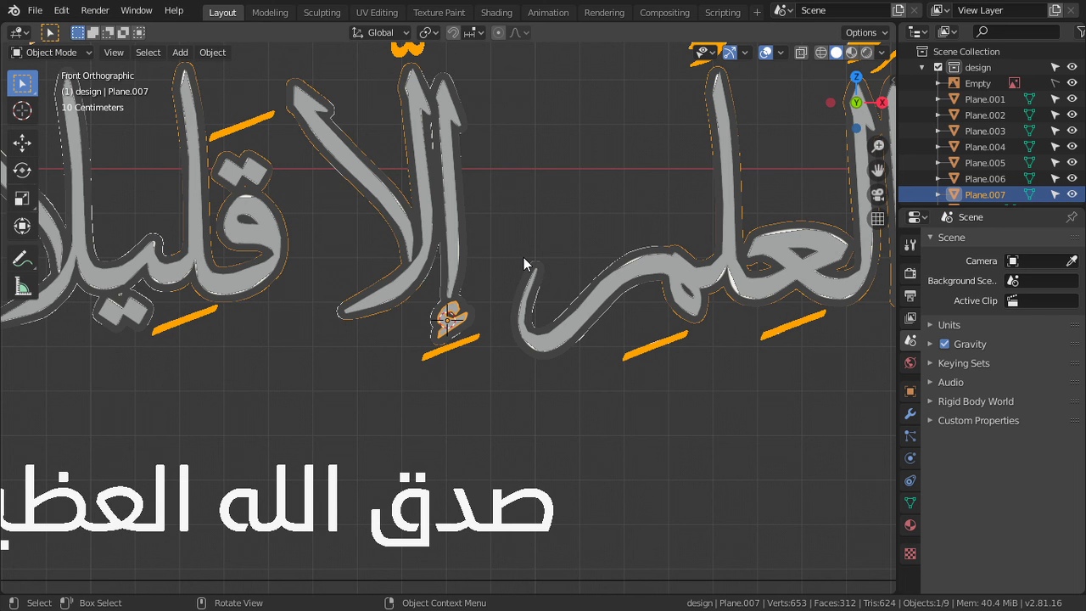
scroll(524, 257, down, 2)
scroll(523, 257, down, 3)
scroll(526, 257, down, 1)
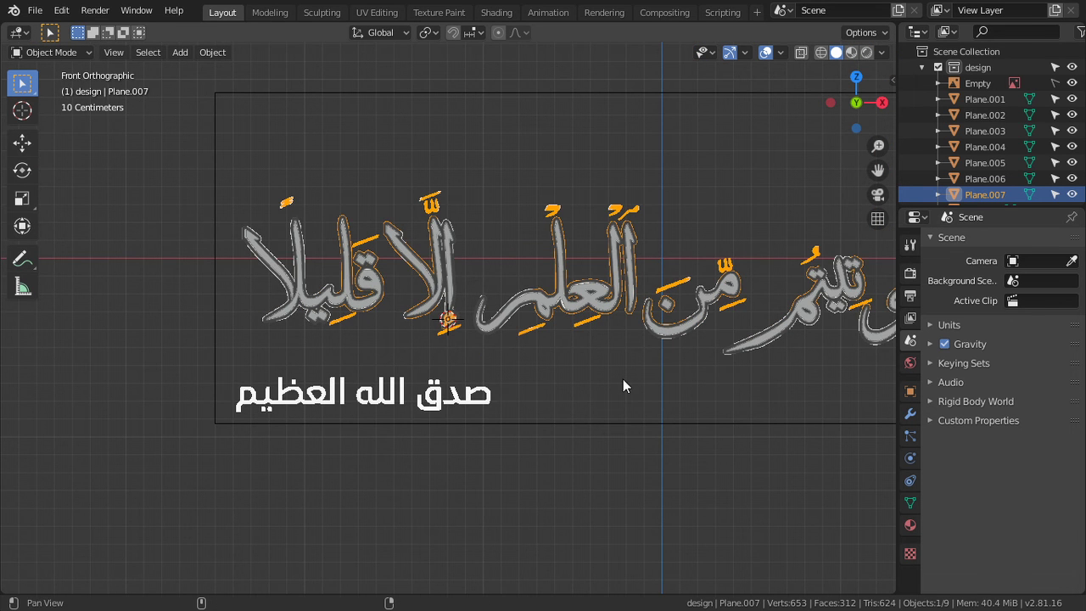
shift+middle_drag(623, 378, 323, 430)
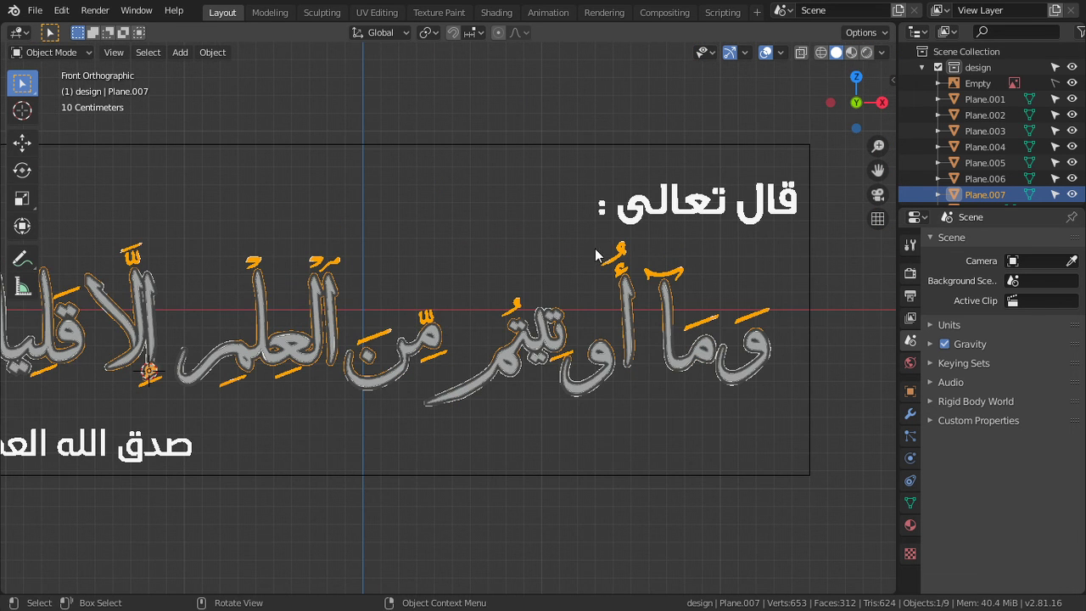
scroll(165, 391, up, 2)
Step: Duplicate the traced hamza onto the hamza above the alif
key(shift+d)
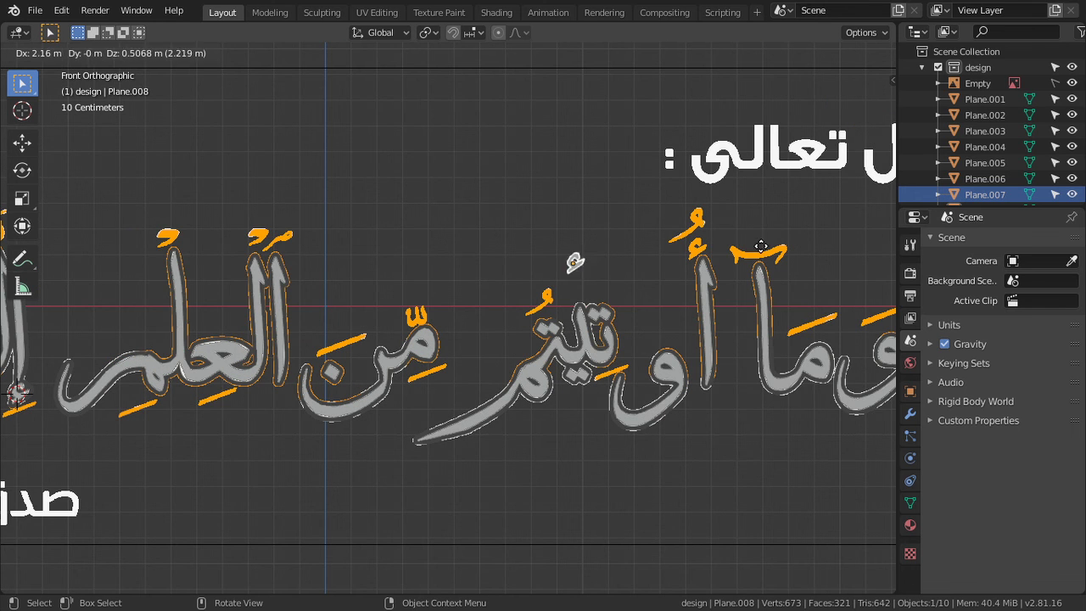
click(828, 219)
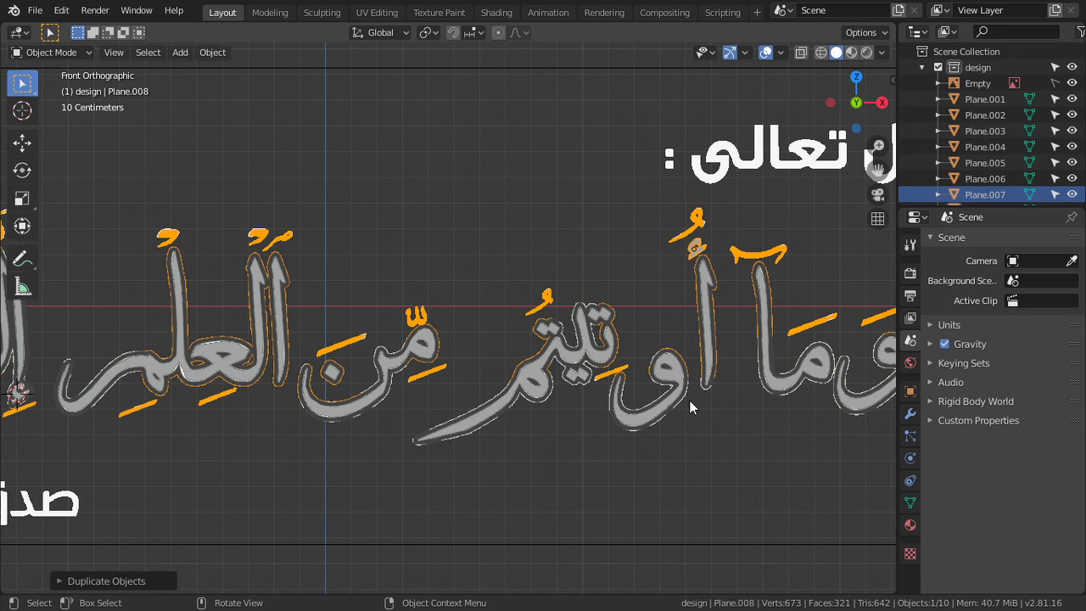
shift+middle_drag(689, 399, 529, 414)
scroll(530, 415, up, 2)
scroll(399, 397, up, 1)
mouse_move(399, 397)
shift+middle_down()
mouse_move(614, 398)
mouse_move(453, 353)
shift+middle_up()
Step: Deselect everything and add a new plane near the madda mark
click(467, 363)
key(shift+a)
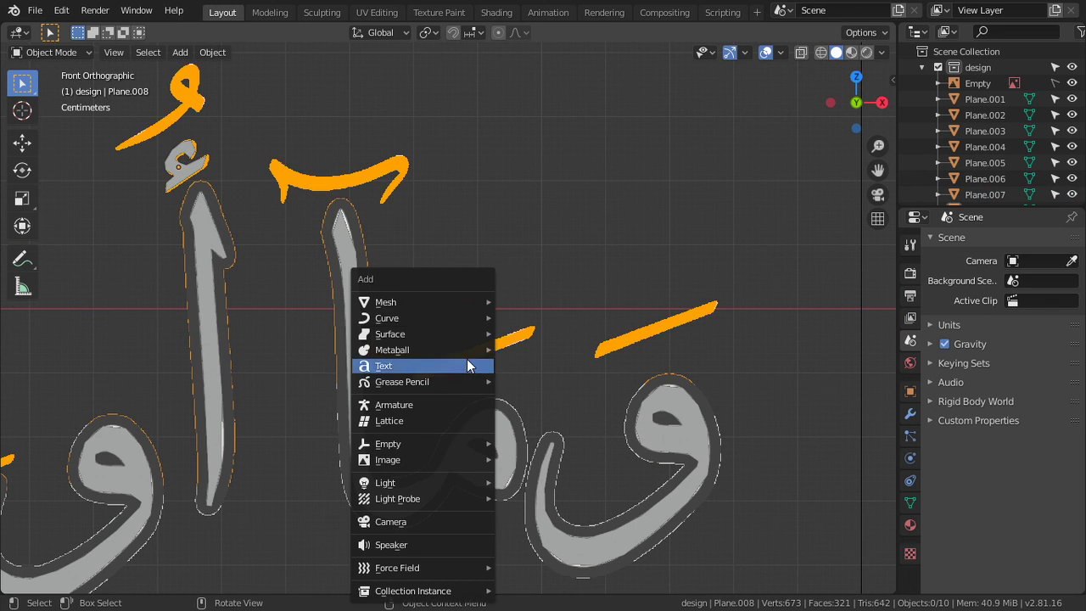
click(535, 301)
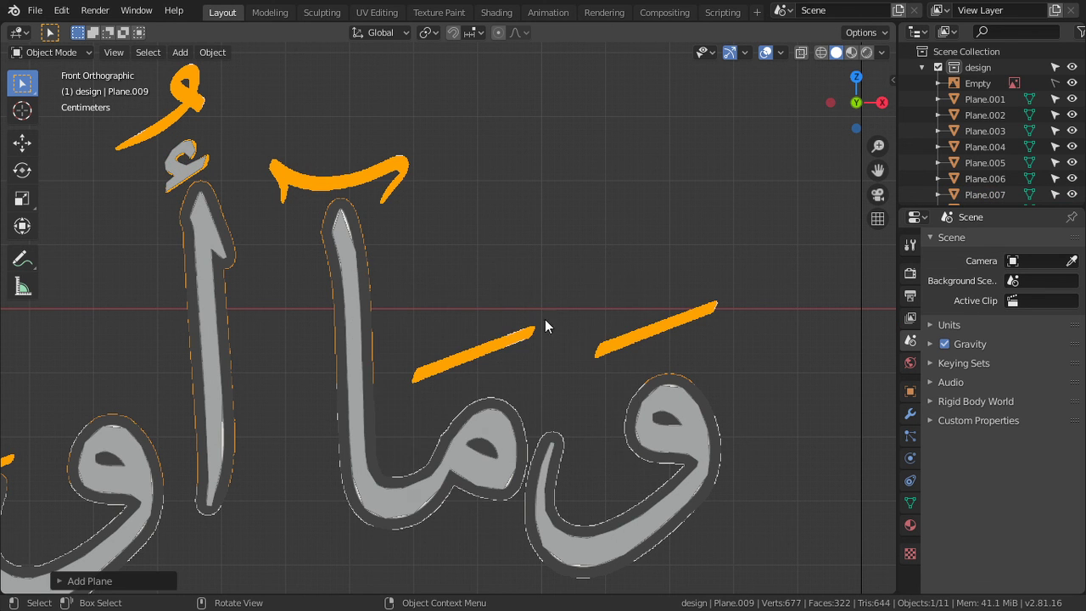